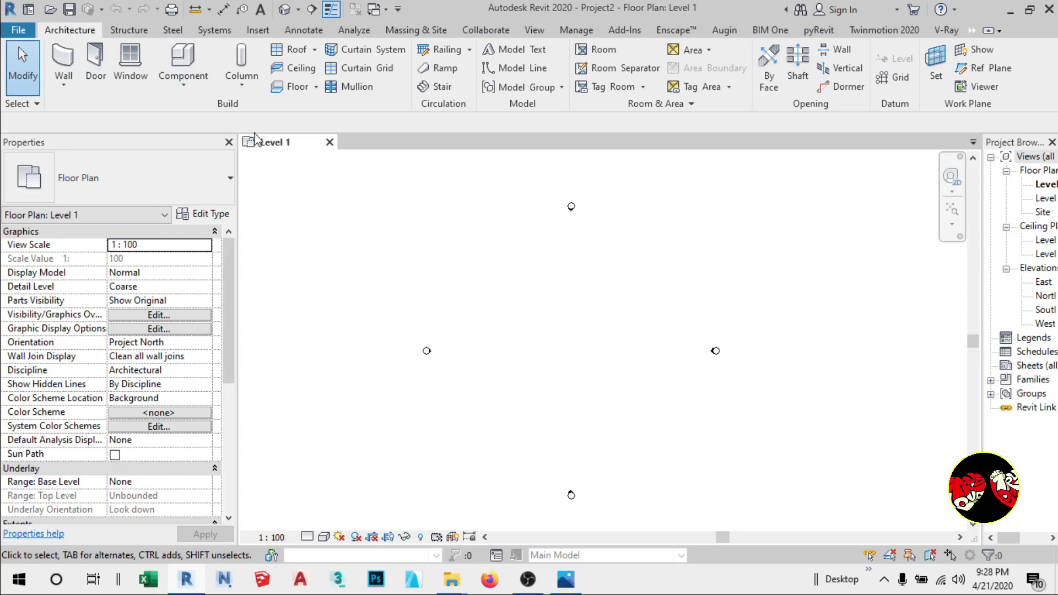
left_click(443, 87)
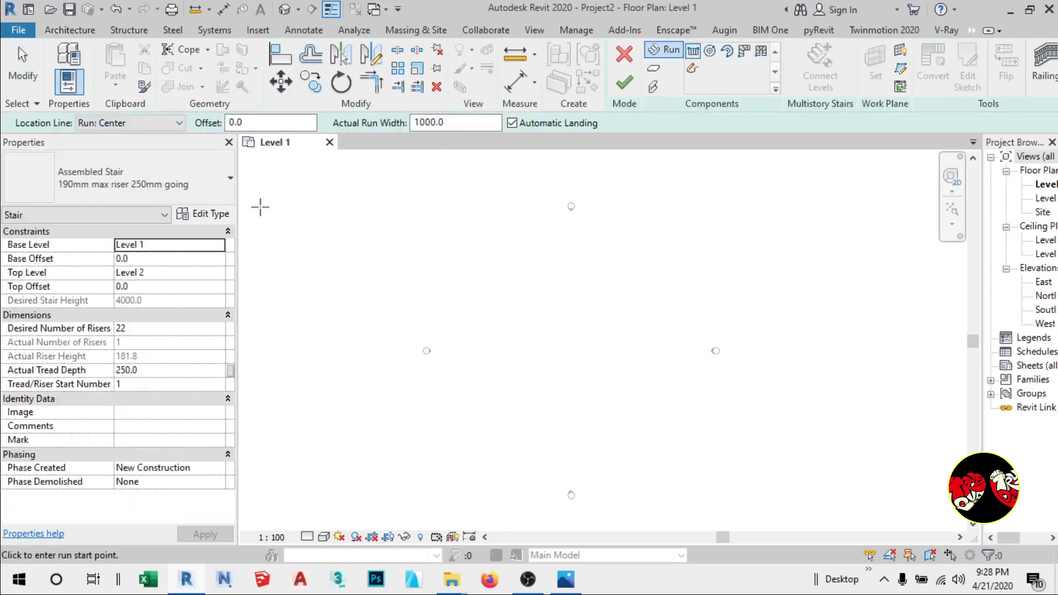
left_click(231, 193)
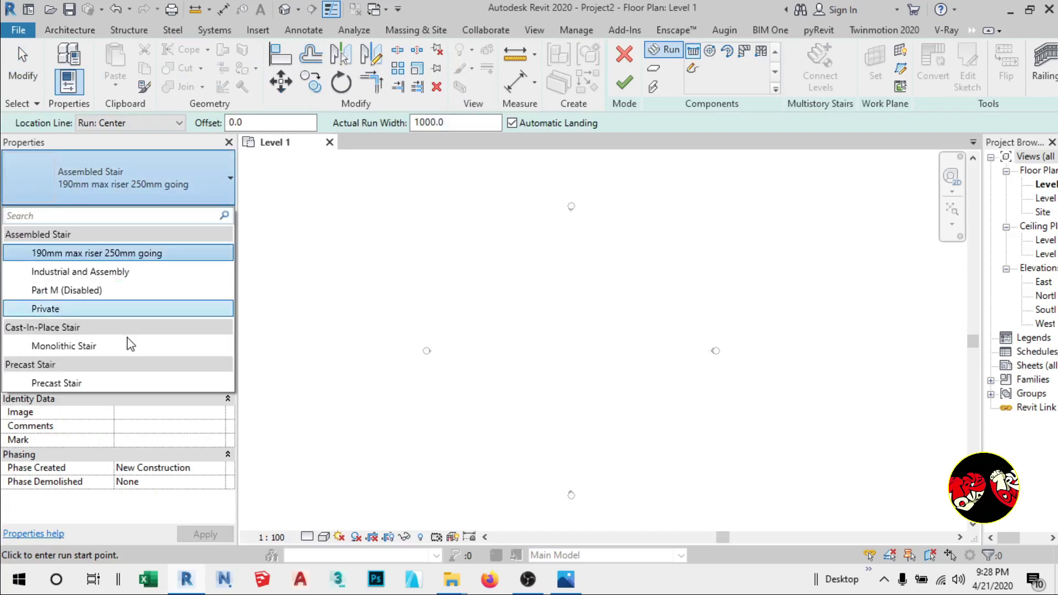
left_click(101, 347)
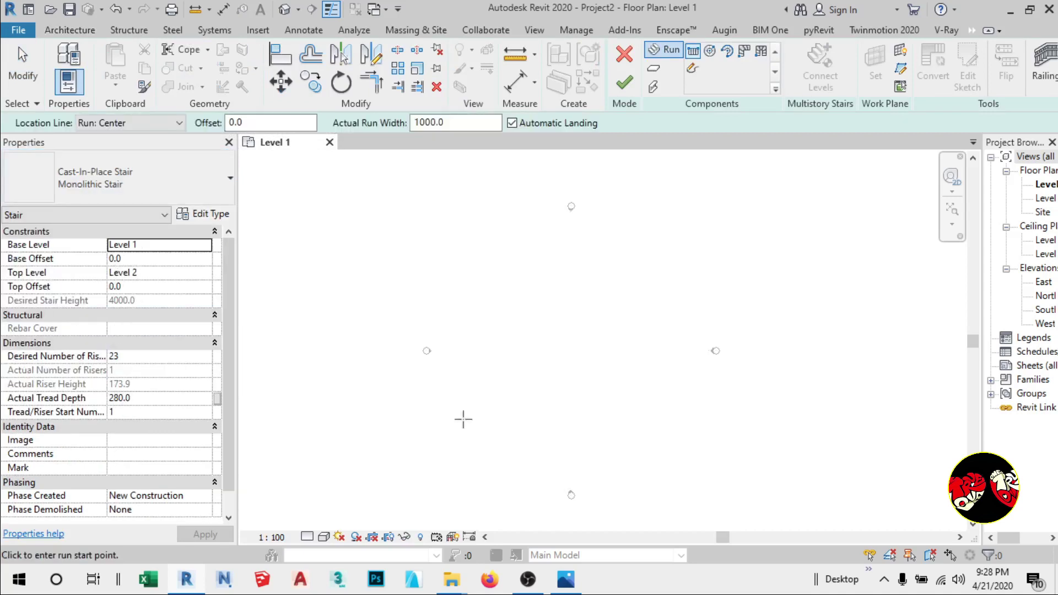
scroll(573, 380, "up", 3)
scroll(562, 383, "down", 1)
left_click(498, 366)
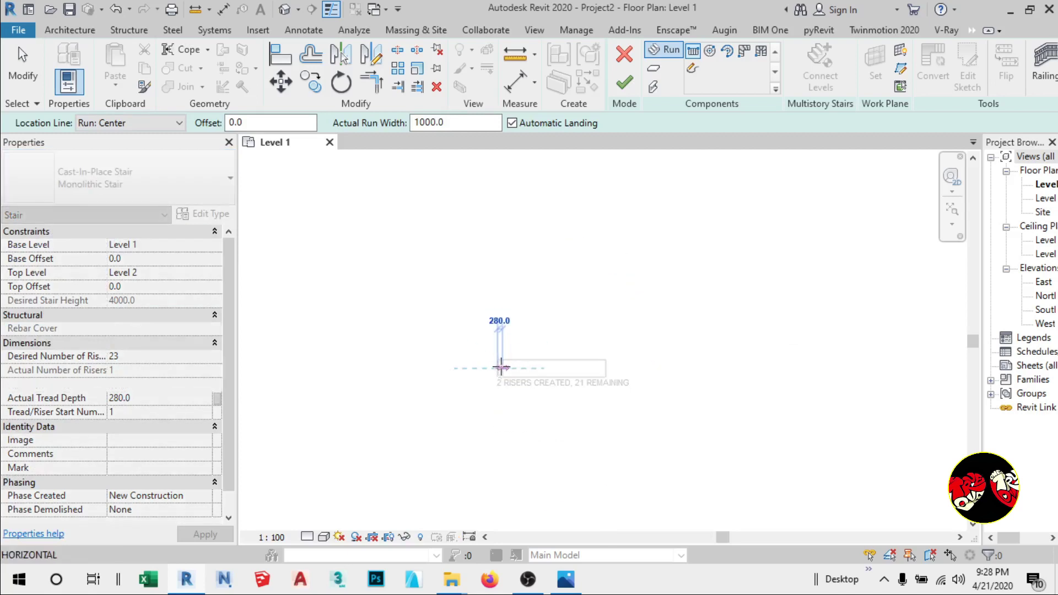
scroll(497, 355, "up", 4)
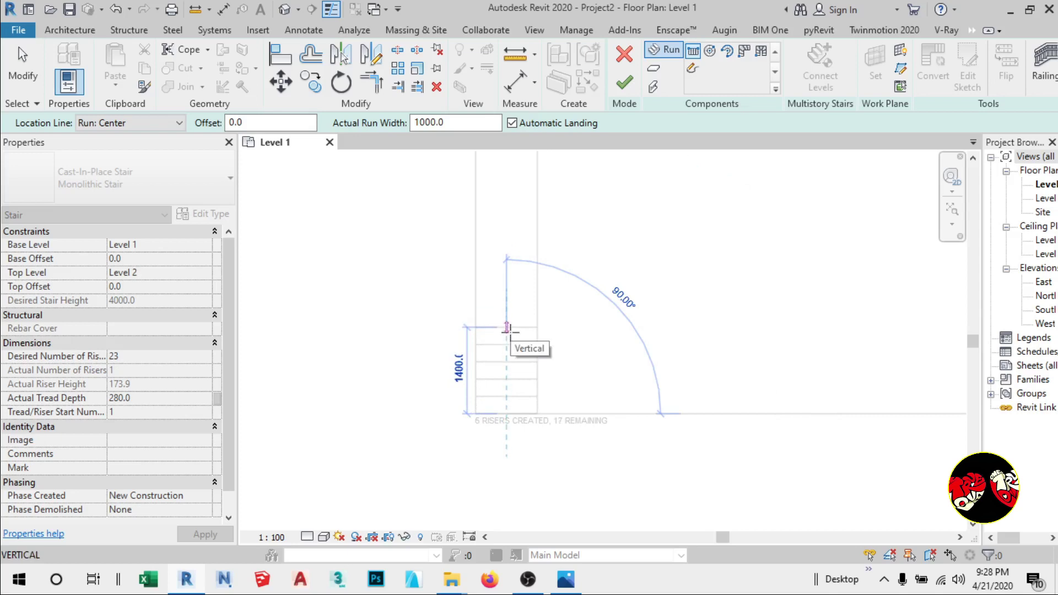
left_click(506, 328)
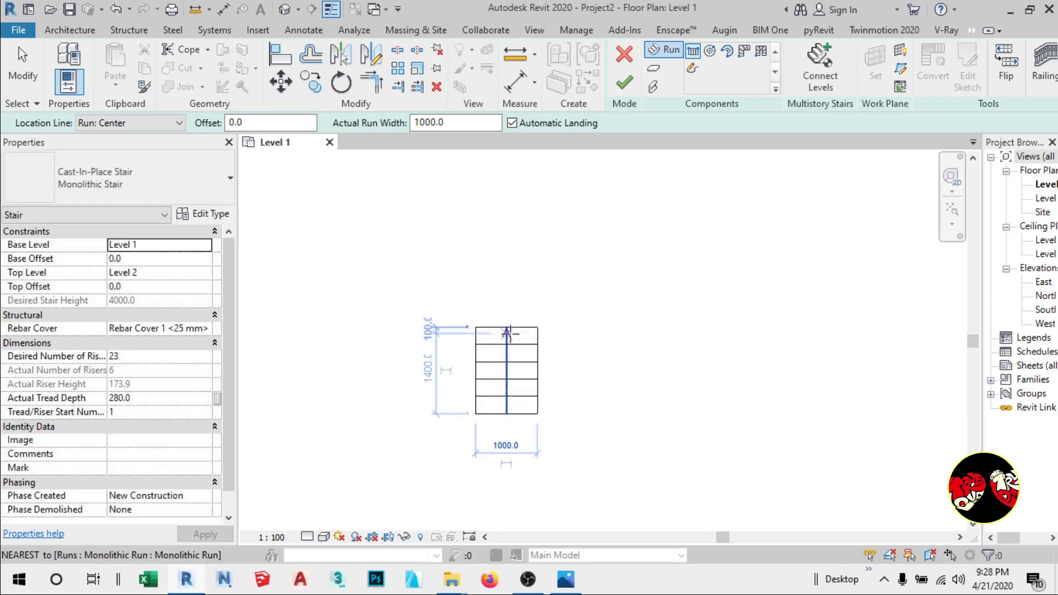
left_click(23, 65)
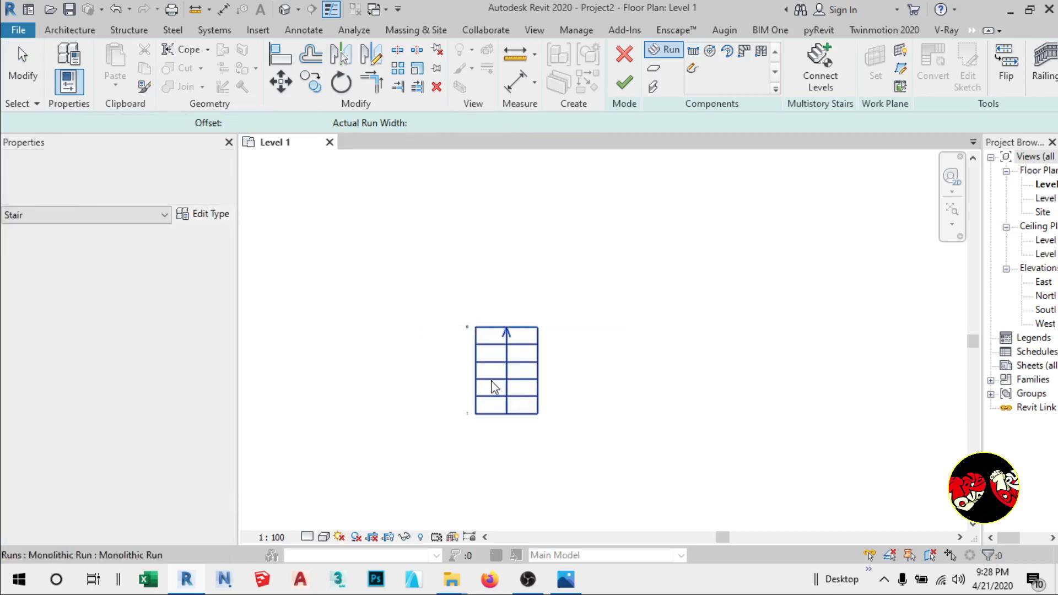
left_click(492, 409)
key("Delete")
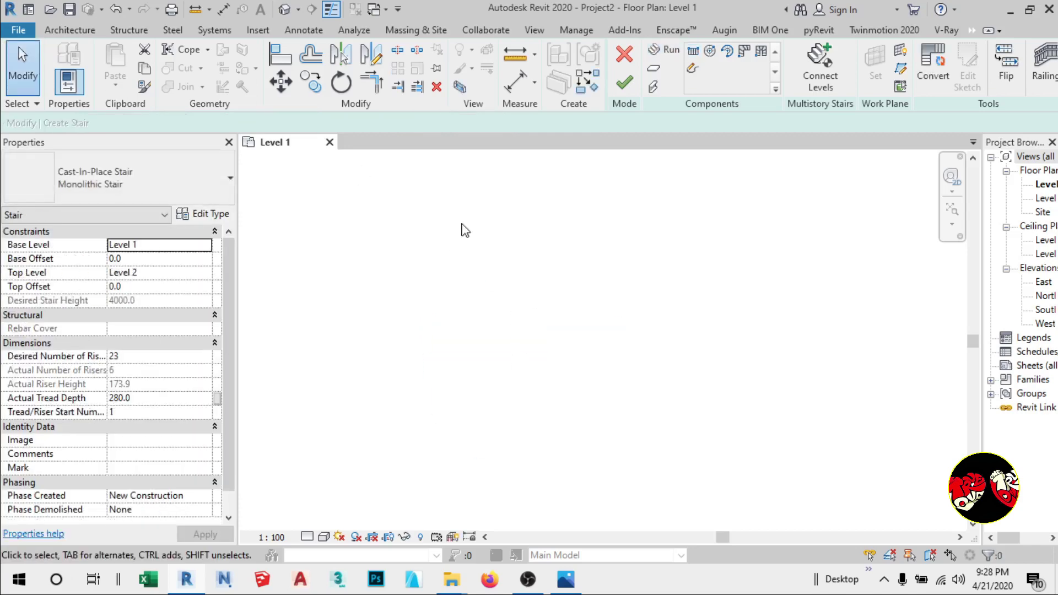
left_click(624, 54)
left_click(555, 307)
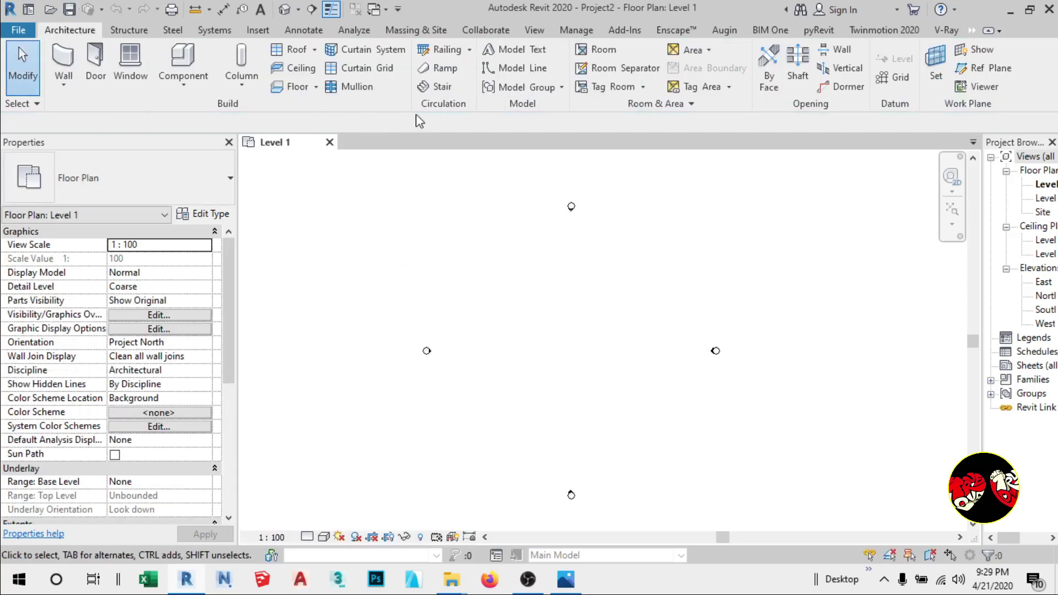
Start a Cast-In-Place Monolithic Stair with an actual run width of 1500 mm.
left_click(435, 87)
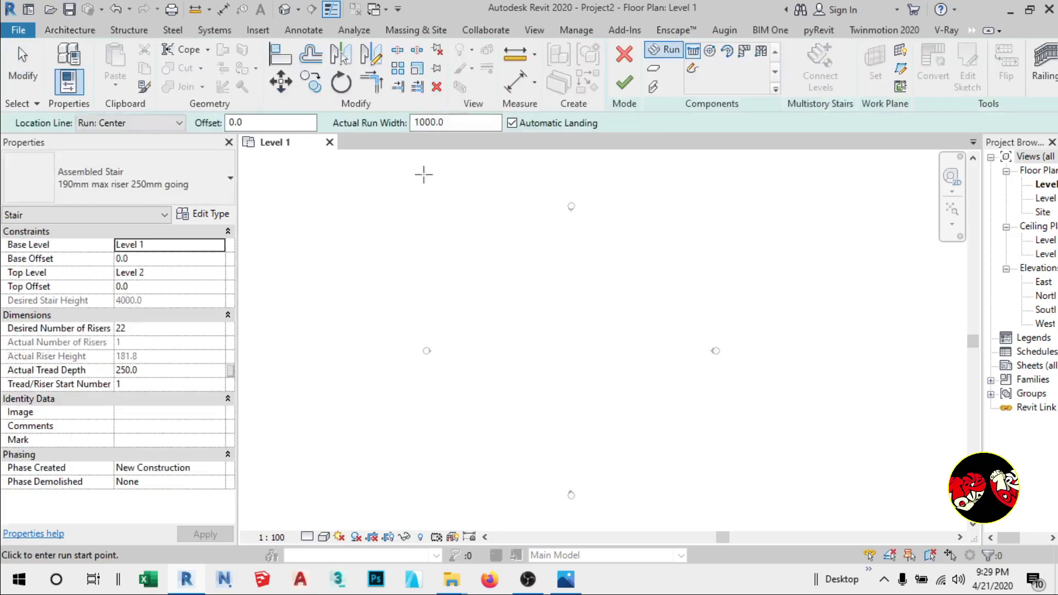
double_click(455, 122)
type("15")
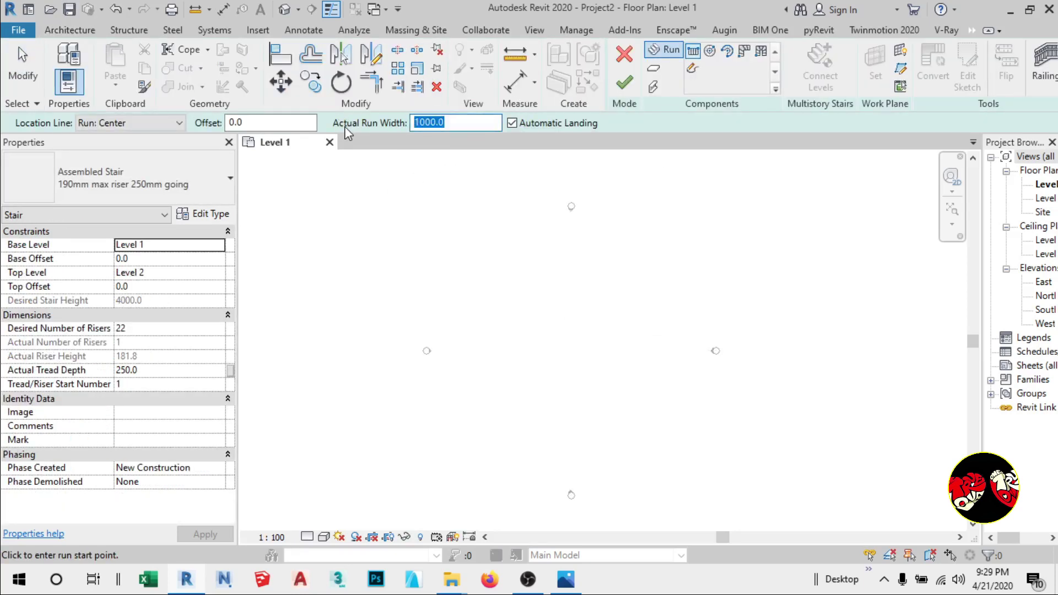
type("00")
scroll(496, 363, "down", 1)
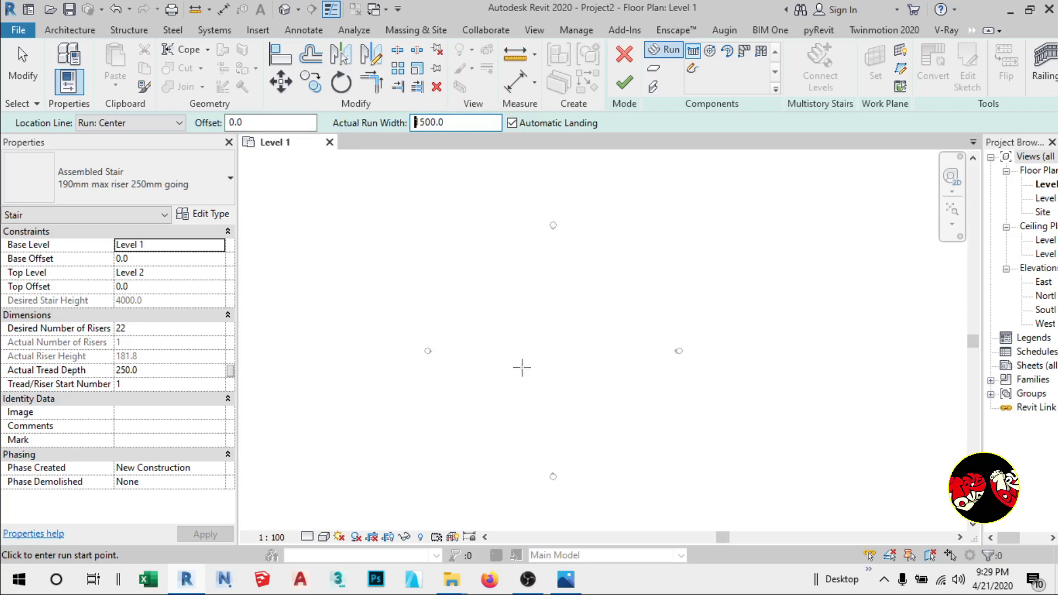
scroll(523, 368, "up", 1)
left_click(230, 185)
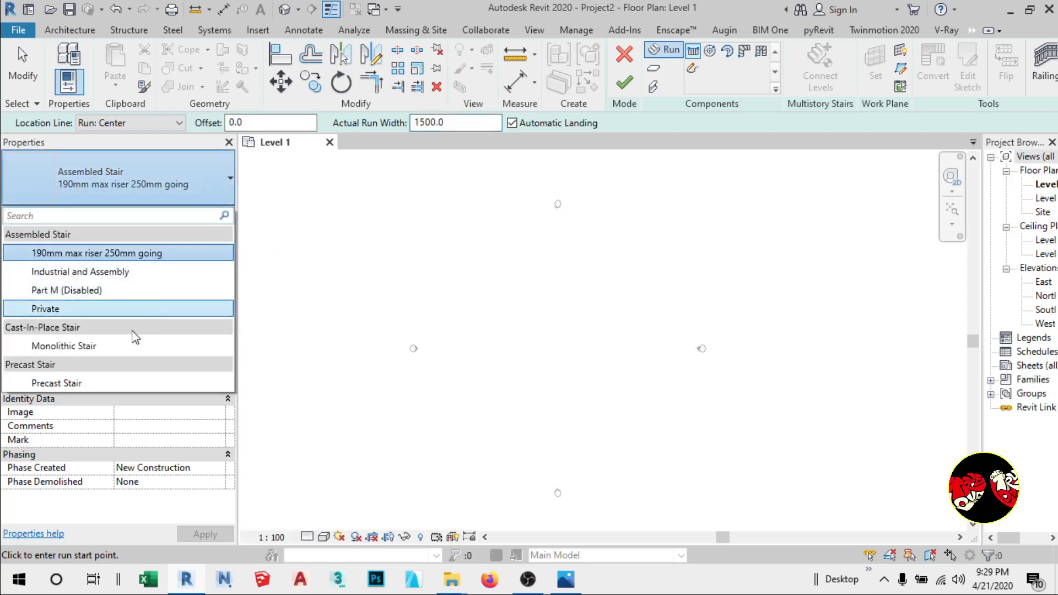
left_click(127, 347)
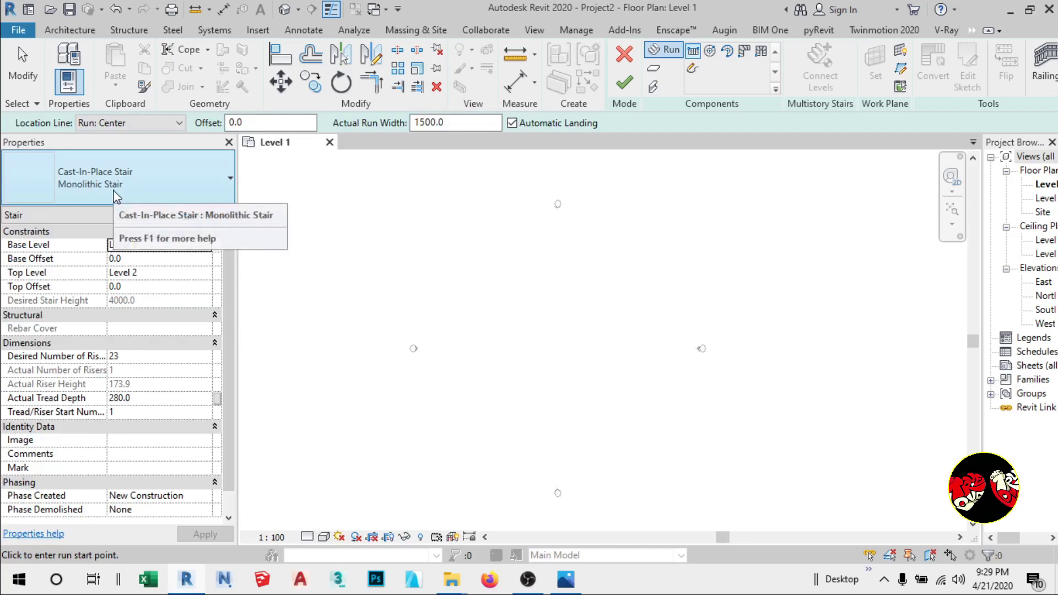
Draw the first stair run vertically upward in the plan, 1400 mm long with 6 risers.
left_click(512, 373)
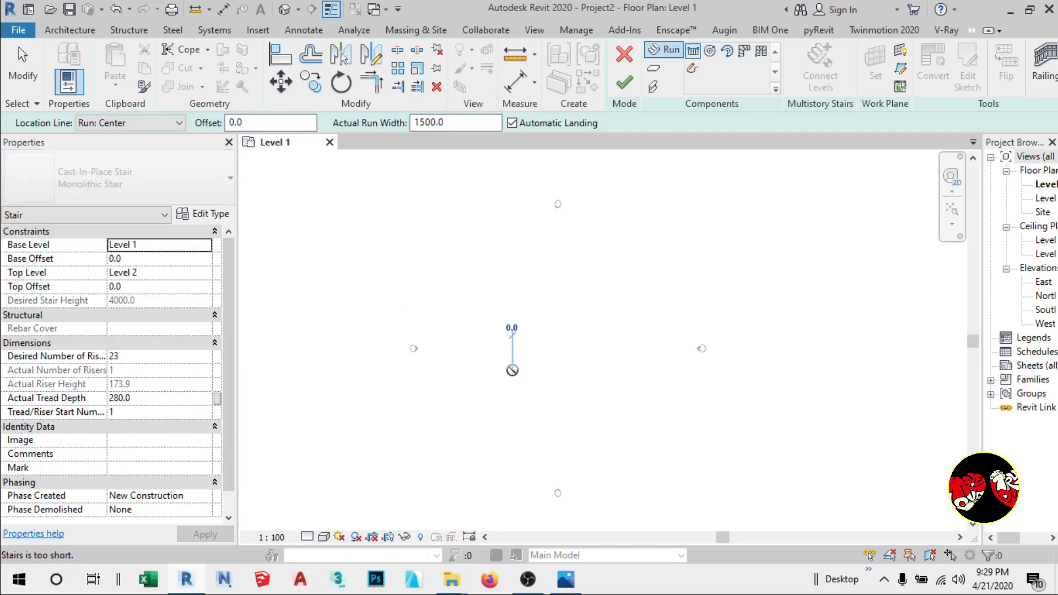
scroll(512, 368, "up", 9)
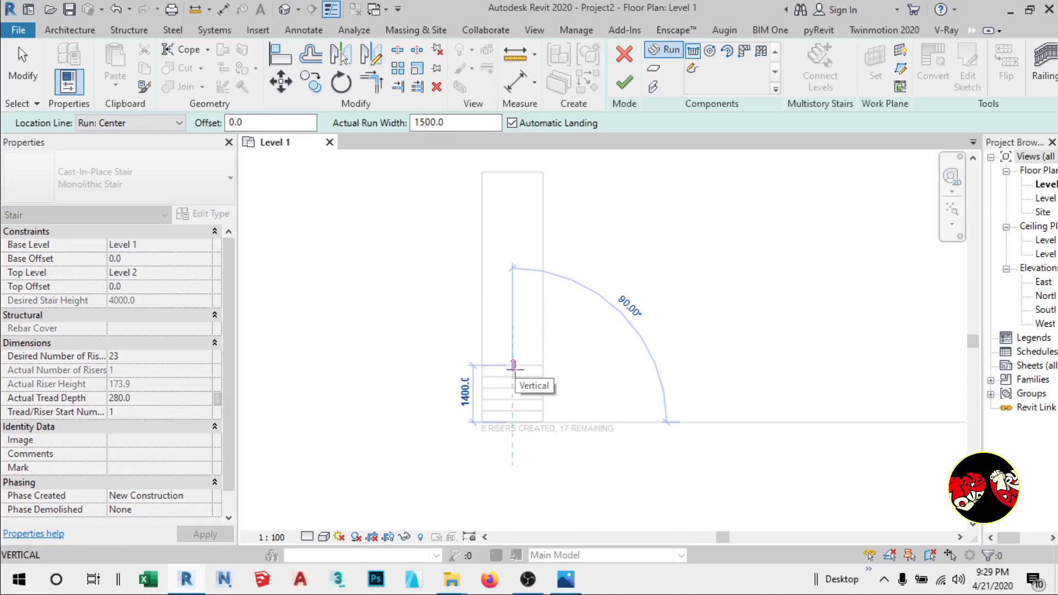
left_click(513, 365)
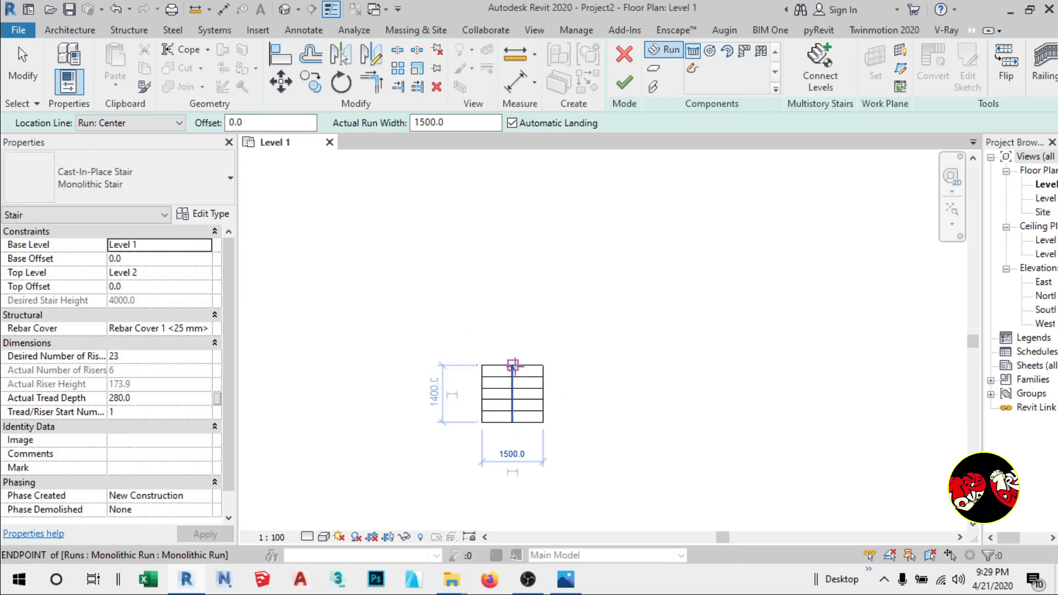
Draw a second run horizontally to the right, 2800 mm long, starting 750 mm above the first run's upper right corner.
scroll(516, 383, "up", 5)
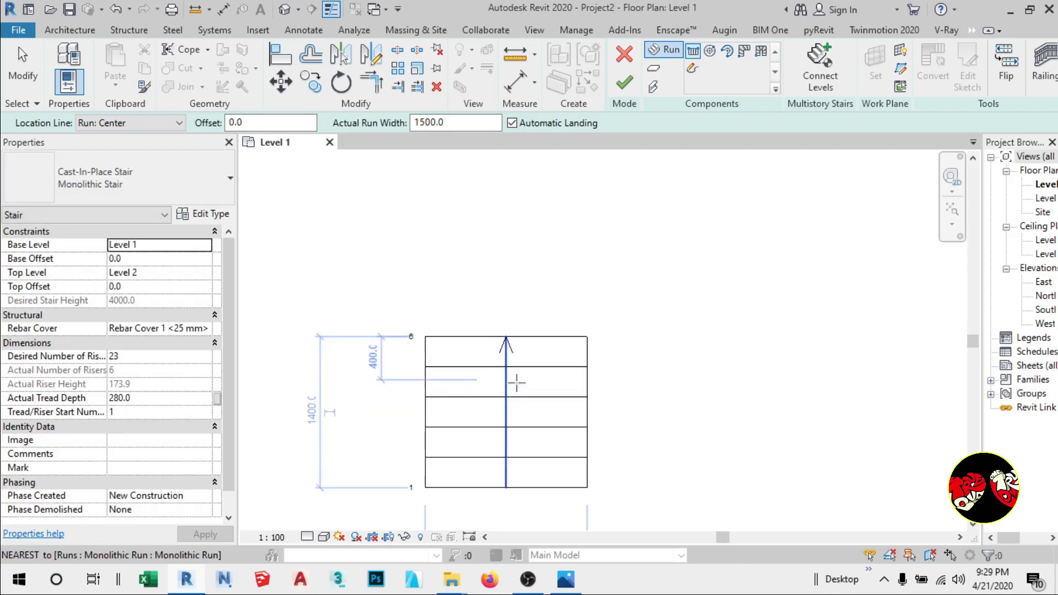
scroll(516, 382, "up", 1)
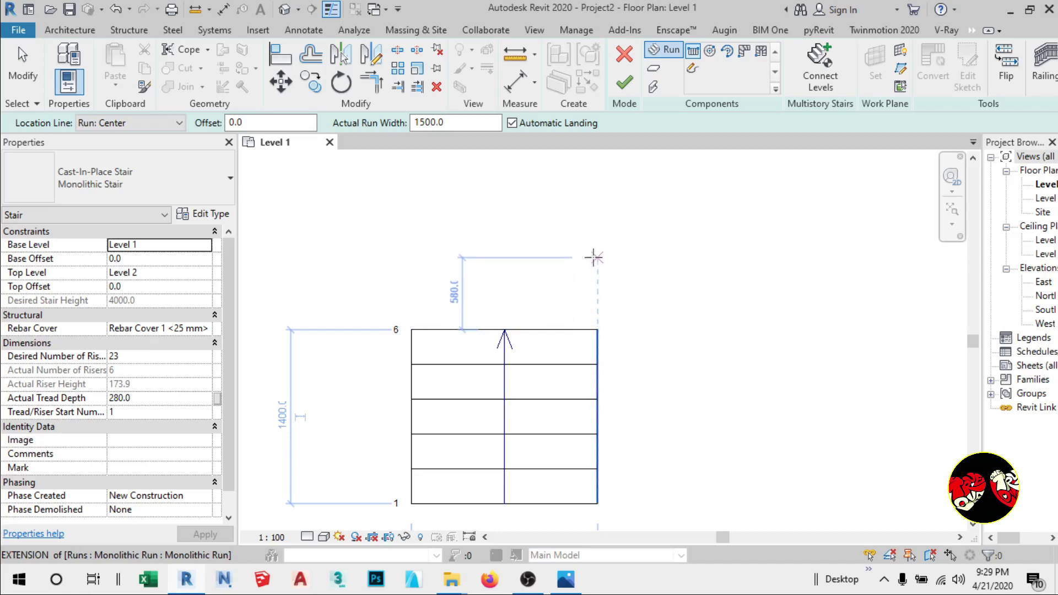
type("75")
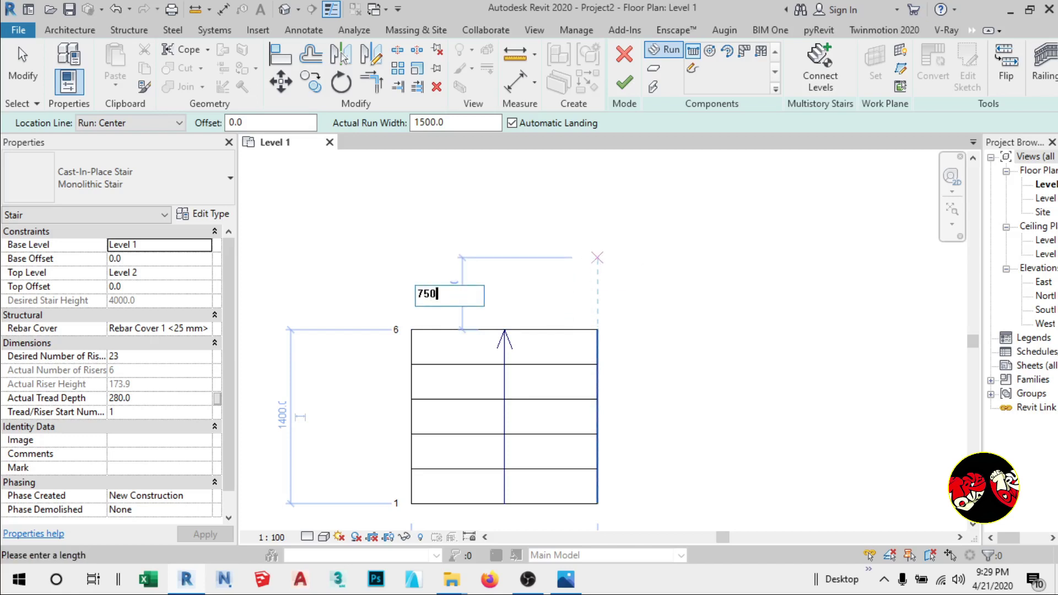
type("0")
key("Return")
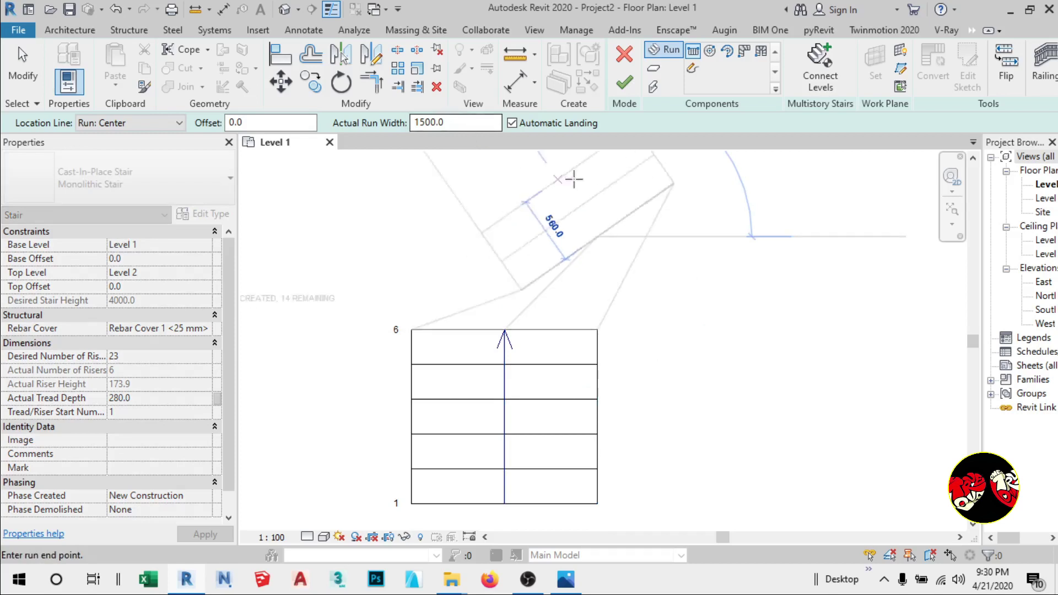
scroll(567, 286, "down", 2)
scroll(488, 325, "down", 1)
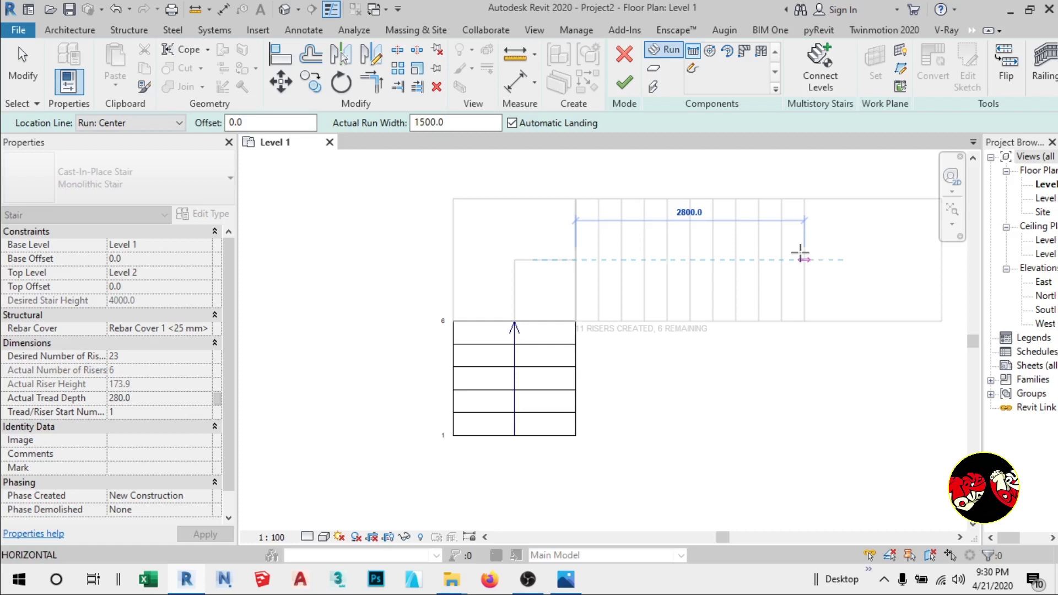
left_click(800, 254)
Draw the third run downward with the remaining 6 risers, starting 750 mm beyond the second run's lower right corner, and finish the stair.
scroll(449, 325, "down", 3)
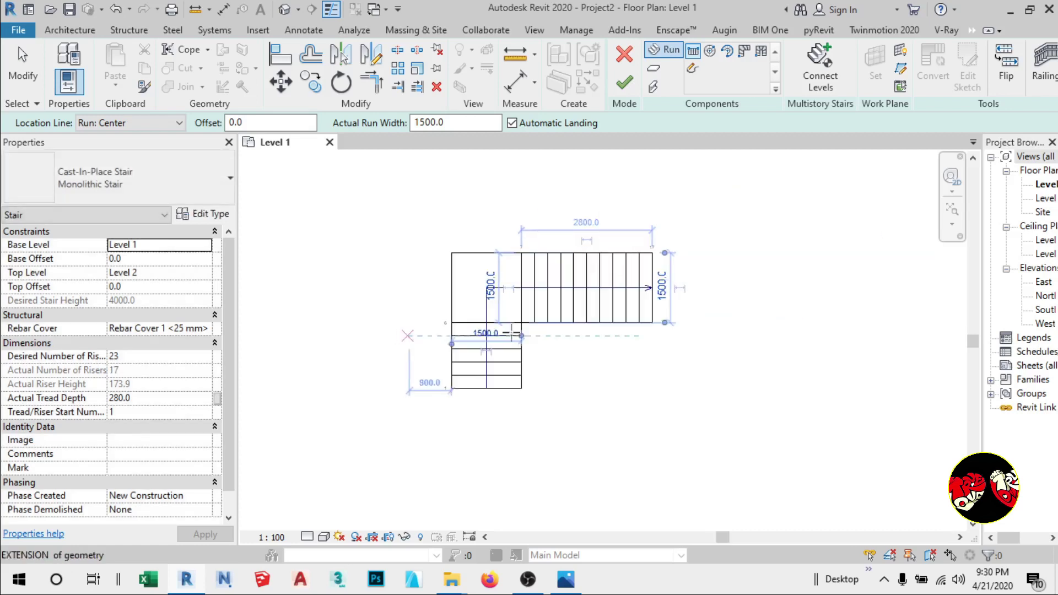
scroll(683, 314, "up", 5)
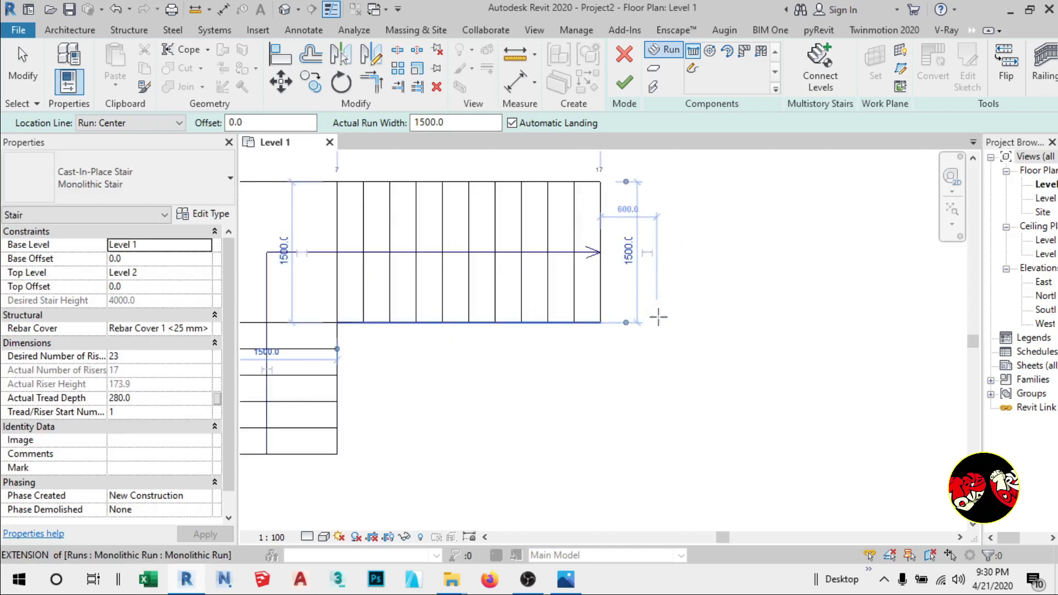
scroll(545, 389, "down", 2)
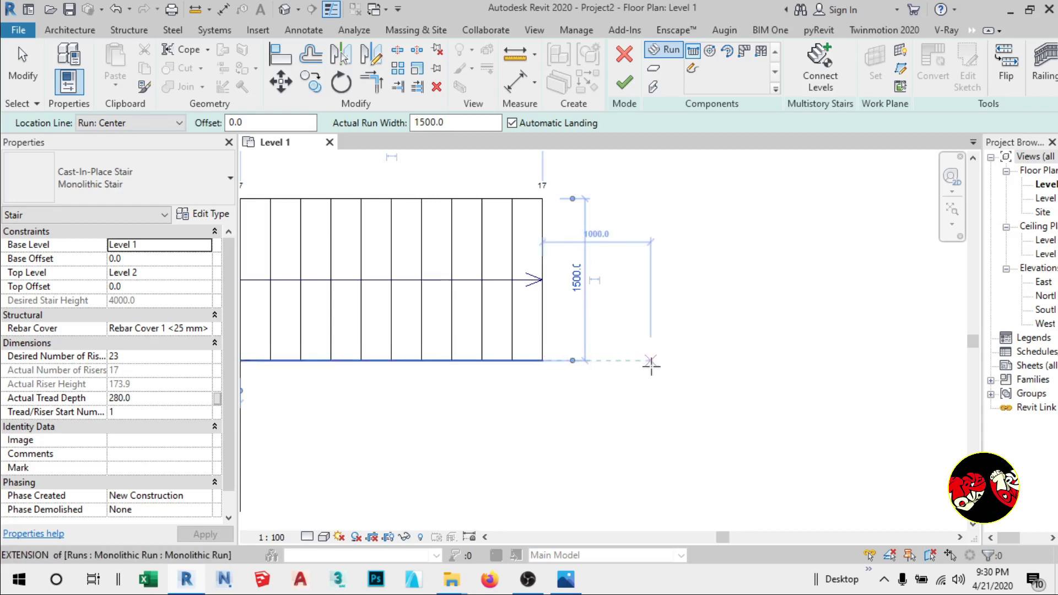
type("75")
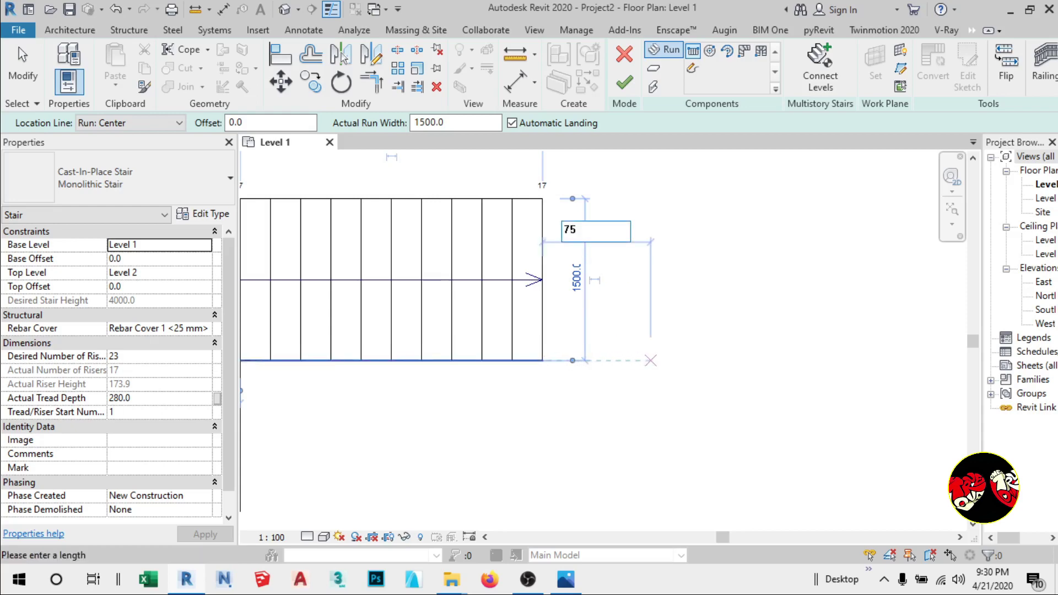
type("0")
key("Return")
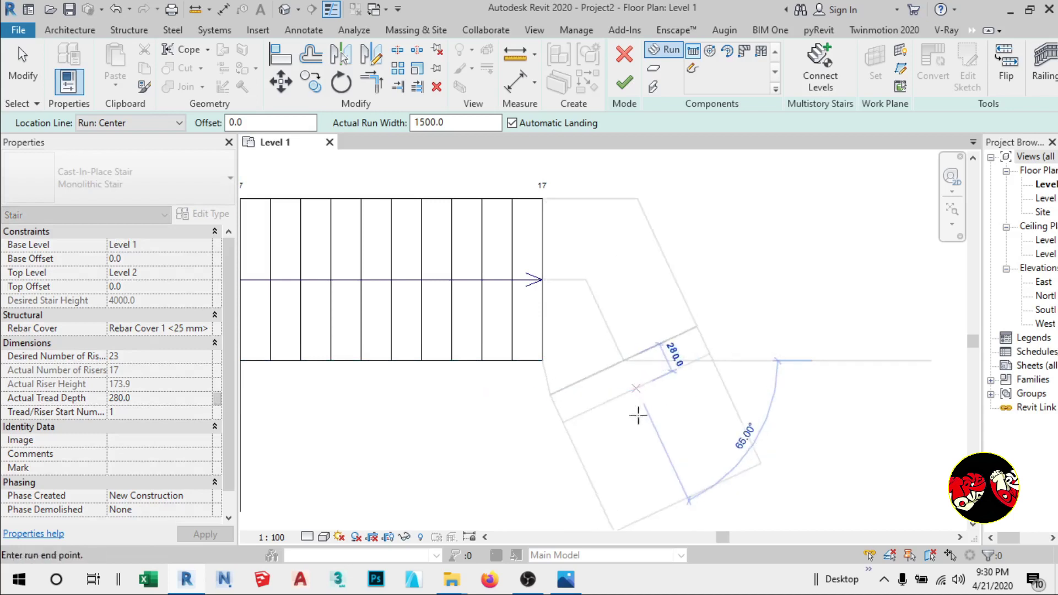
scroll(628, 391, "down", 2)
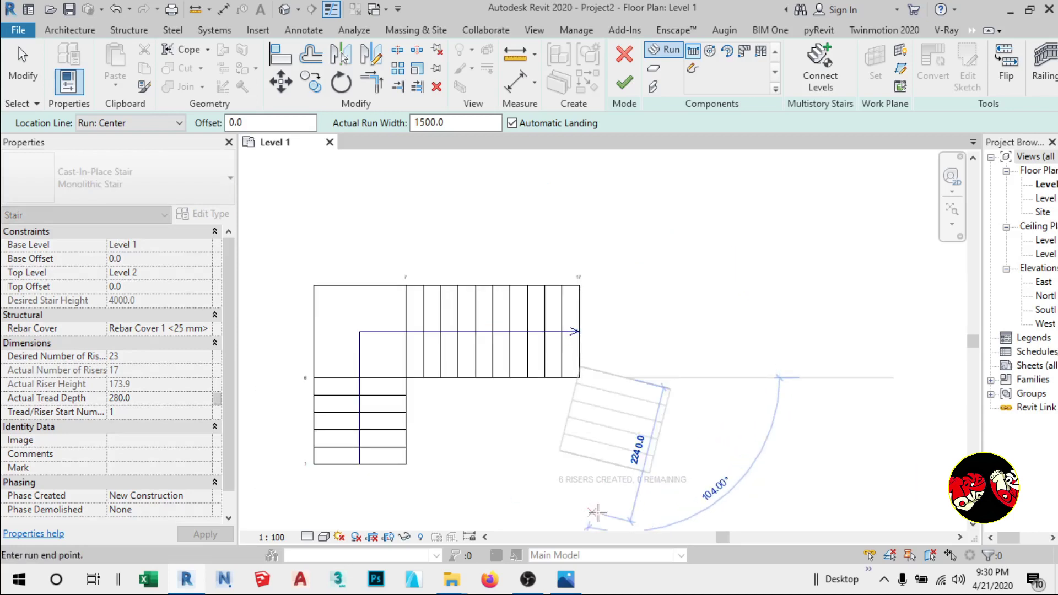
left_click(632, 523)
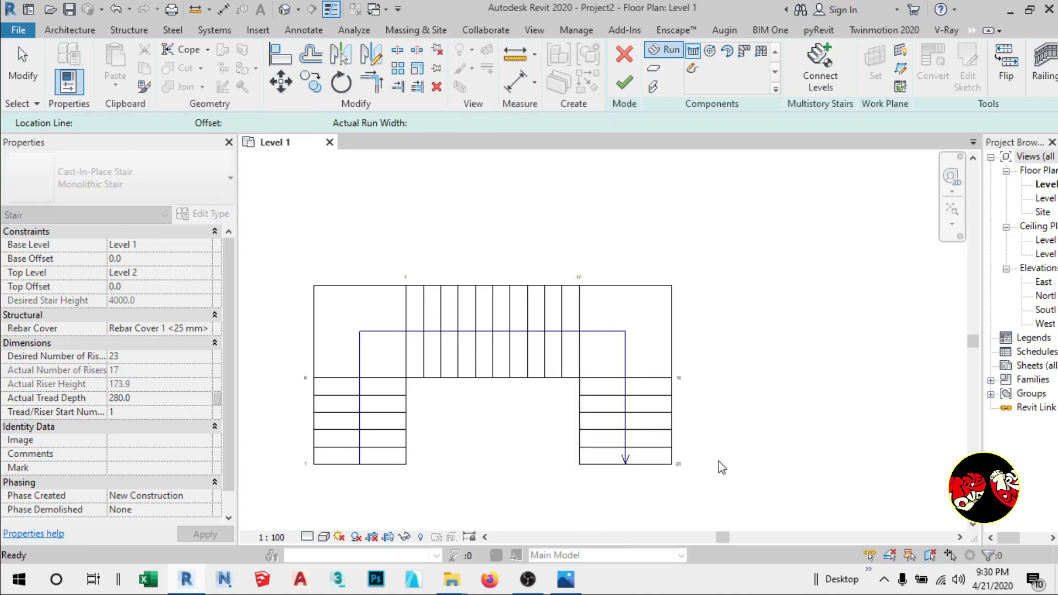
scroll(789, 318, "down", 1)
left_click(628, 85)
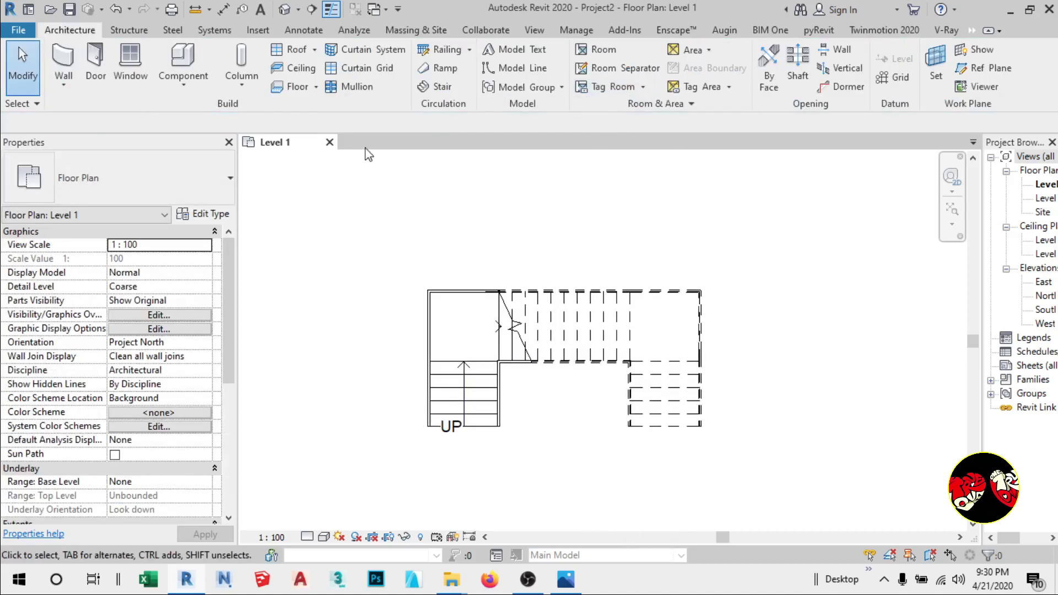
Show the finished stair up close in the default 3D view and widen the Project Browser.
left_click(284, 11)
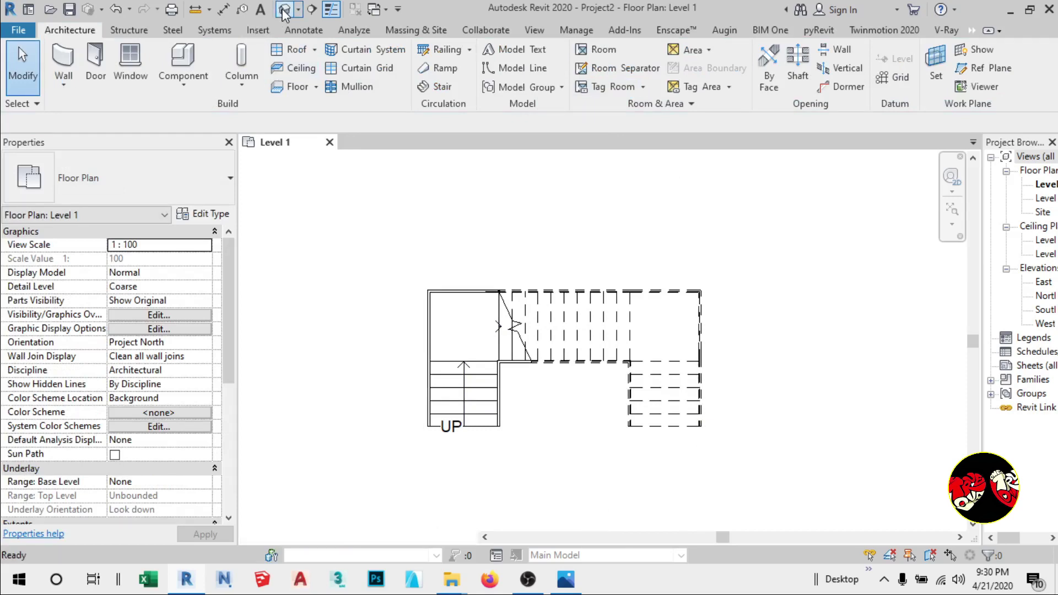
scroll(525, 297, "up", 3)
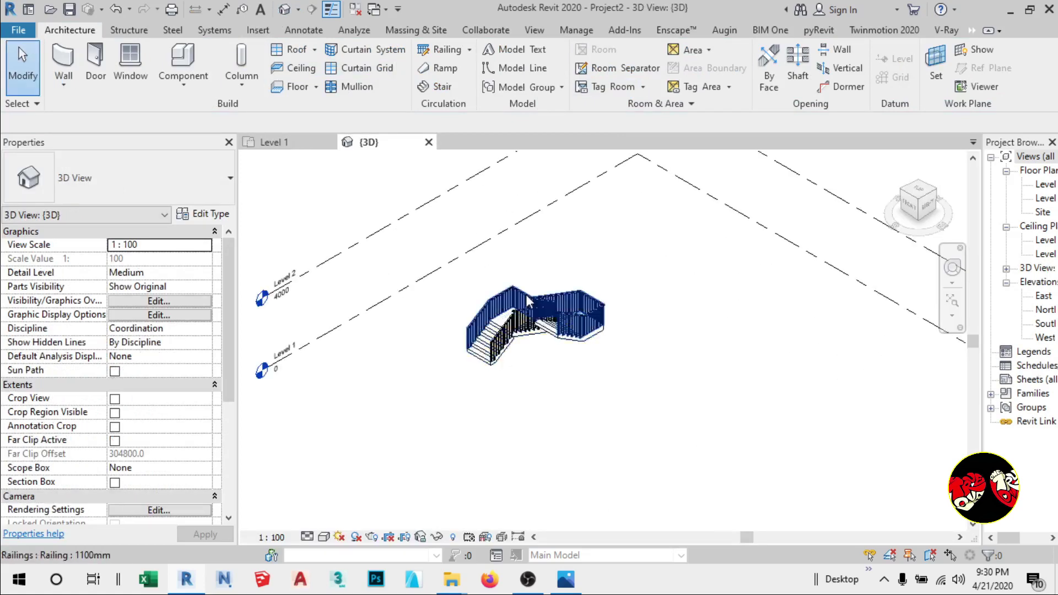
scroll(526, 295, "up", 3)
scroll(468, 301, "down", 1)
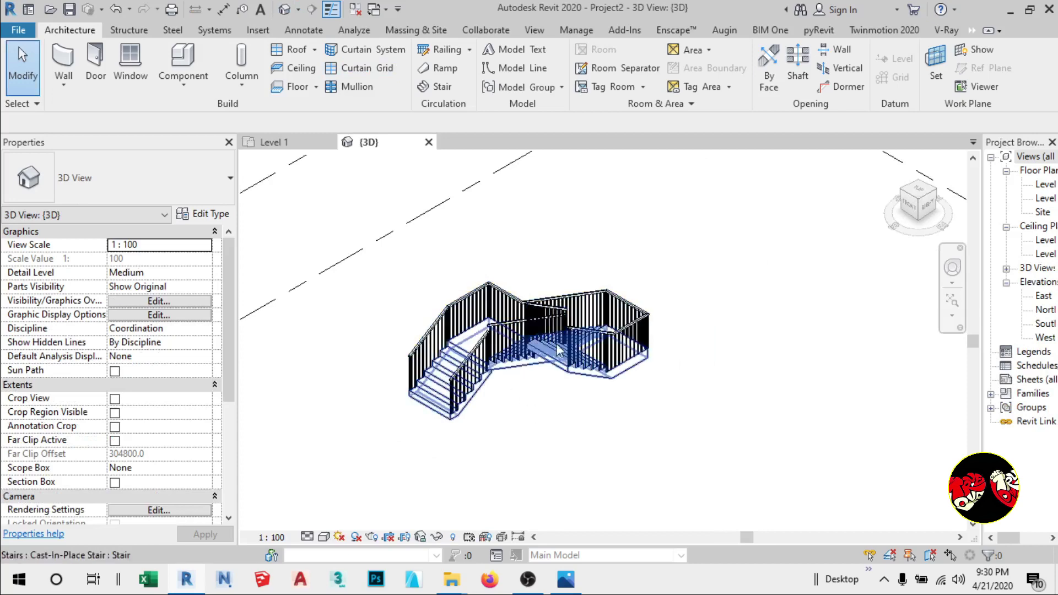
scroll(522, 358, "up", 3)
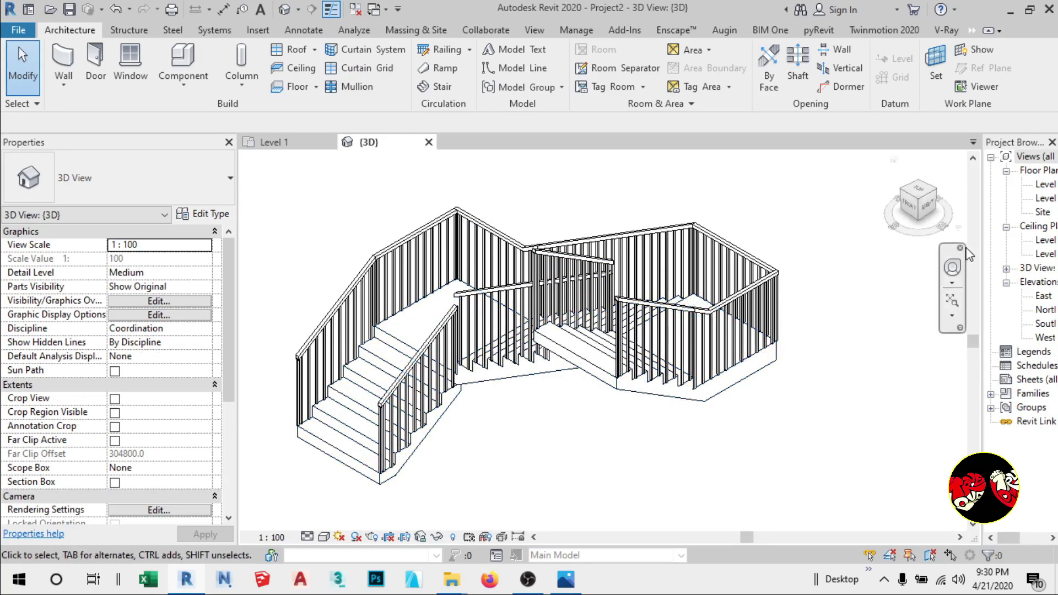
left_click_drag(981, 253, 886, 255)
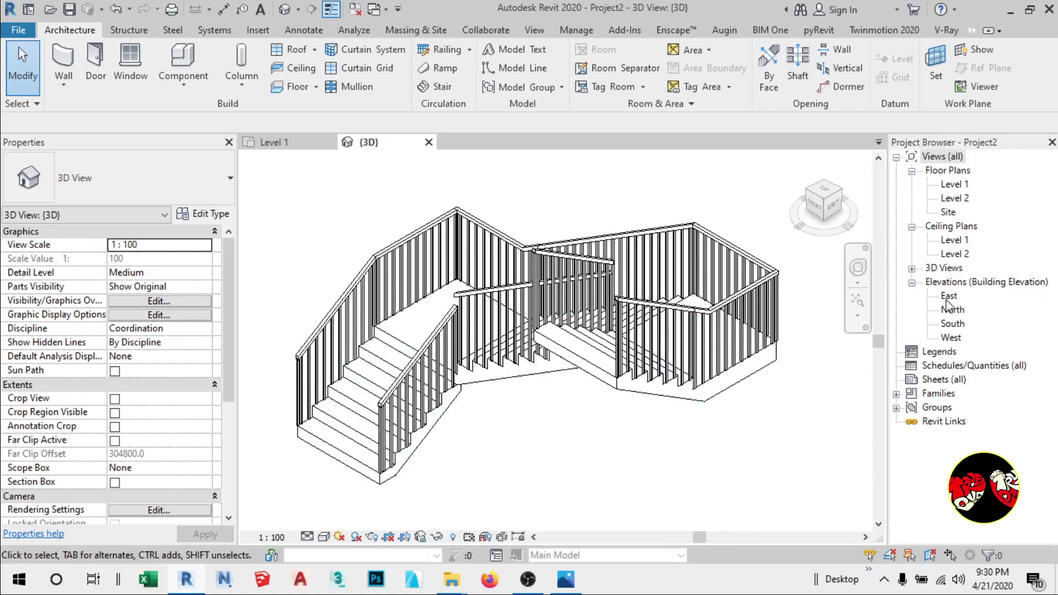
View the stair in the East elevation, and delete its inner and outer railings in the Level 1 plan.
double_click(947, 297)
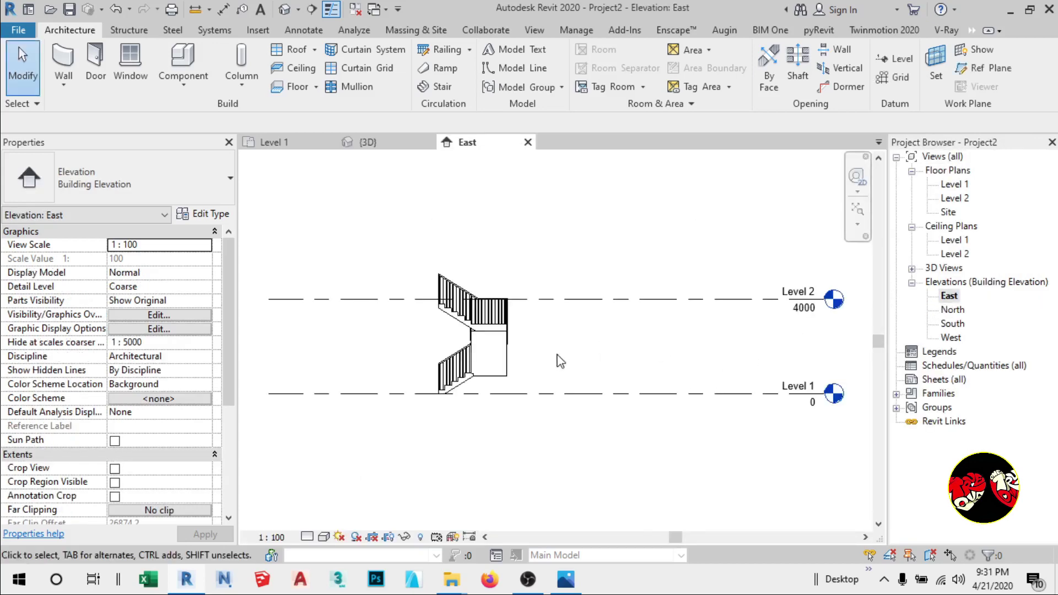
scroll(447, 331, "up", 3)
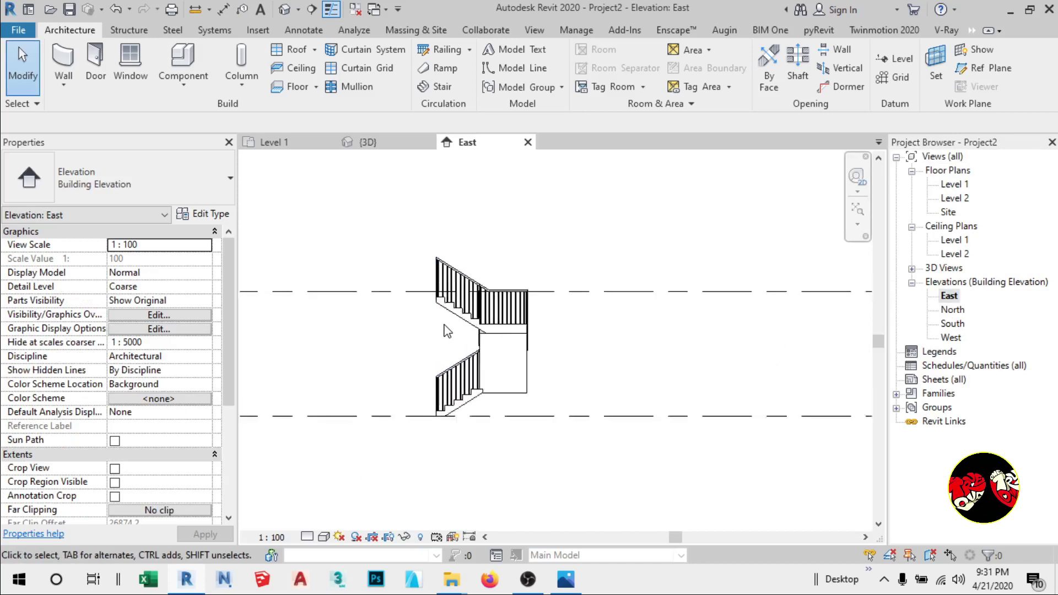
left_click(275, 142)
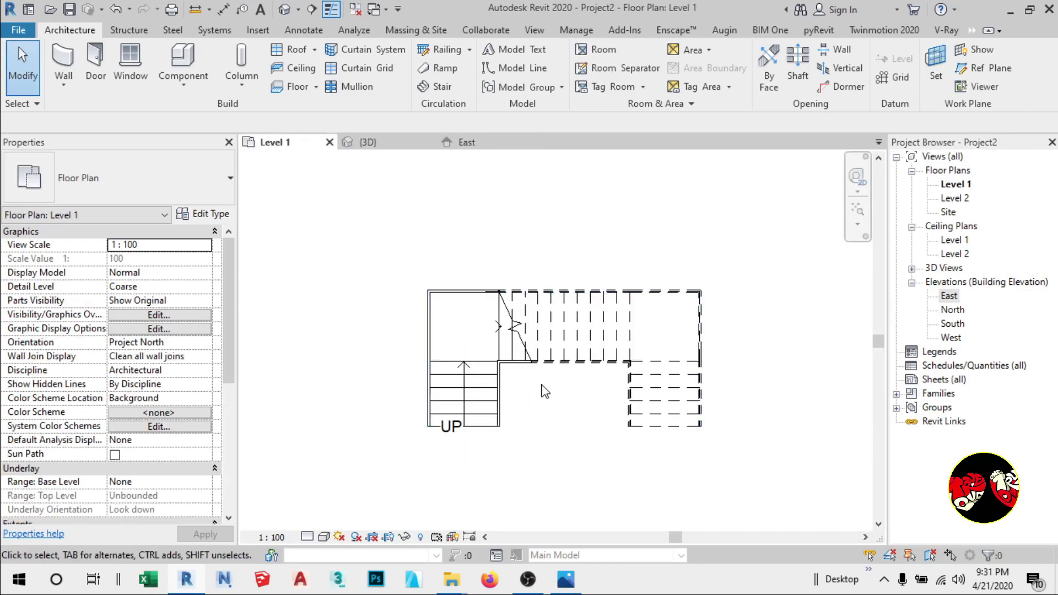
left_click(512, 349)
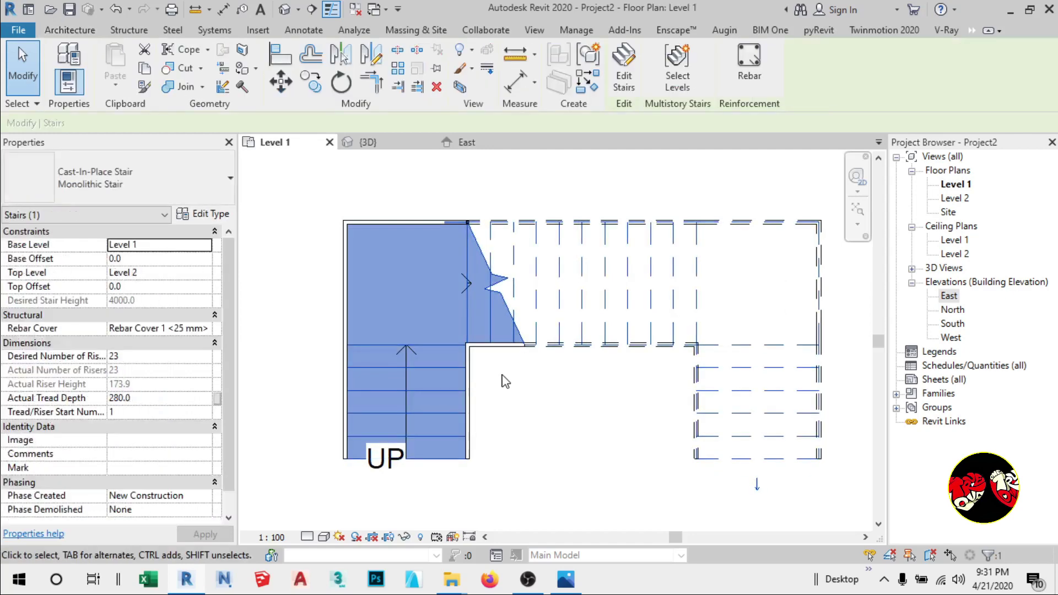
left_click(502, 374)
left_click(475, 375)
key("Escape")
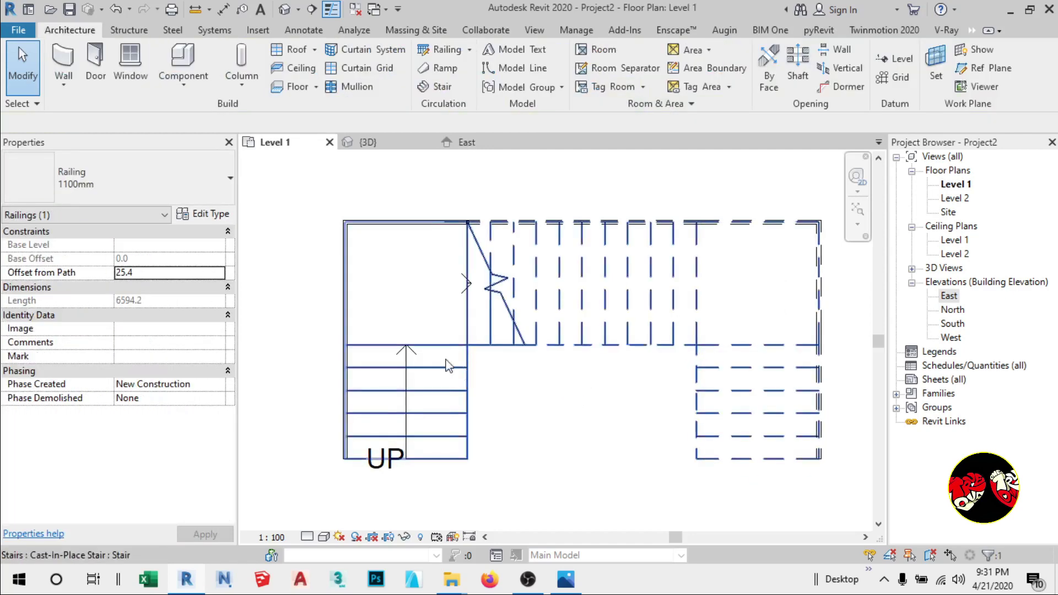
left_click(347, 315)
key("Escape")
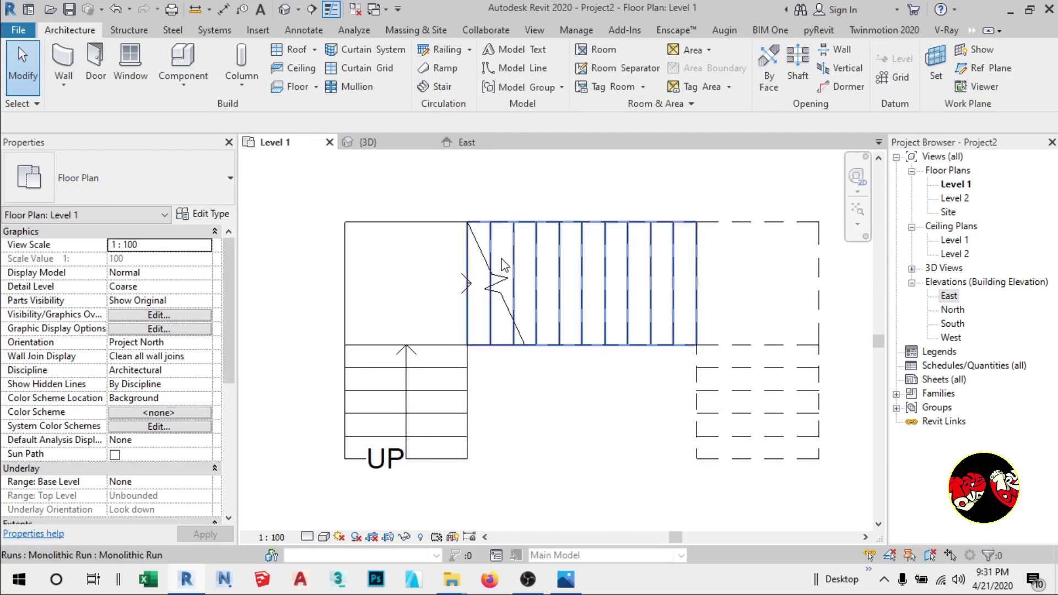
Examine in the 3D view how the underside of the first run meets the lower landing.
left_click(361, 143)
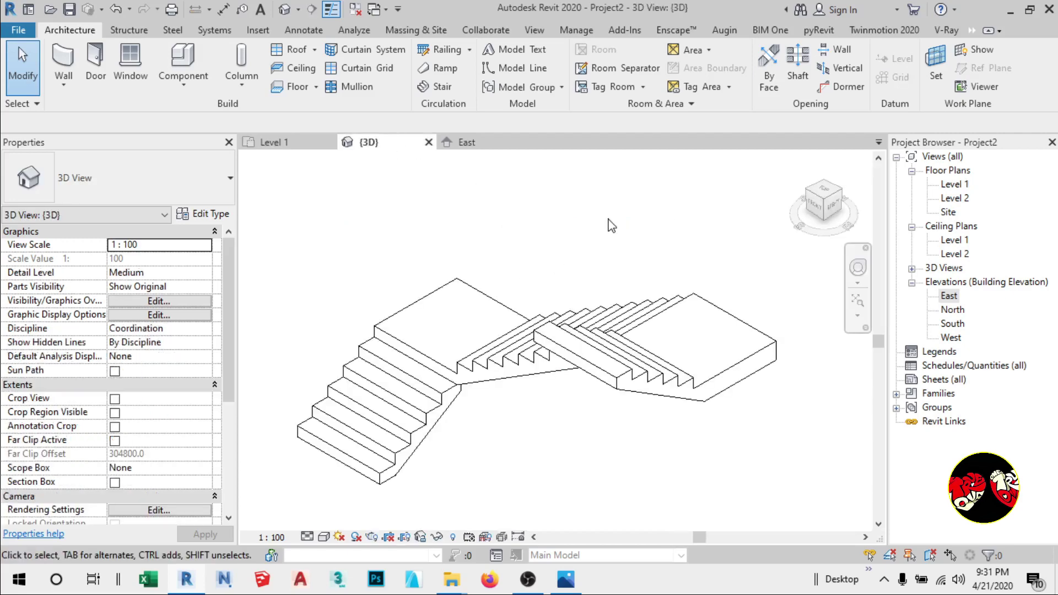
scroll(567, 417, "up", 2)
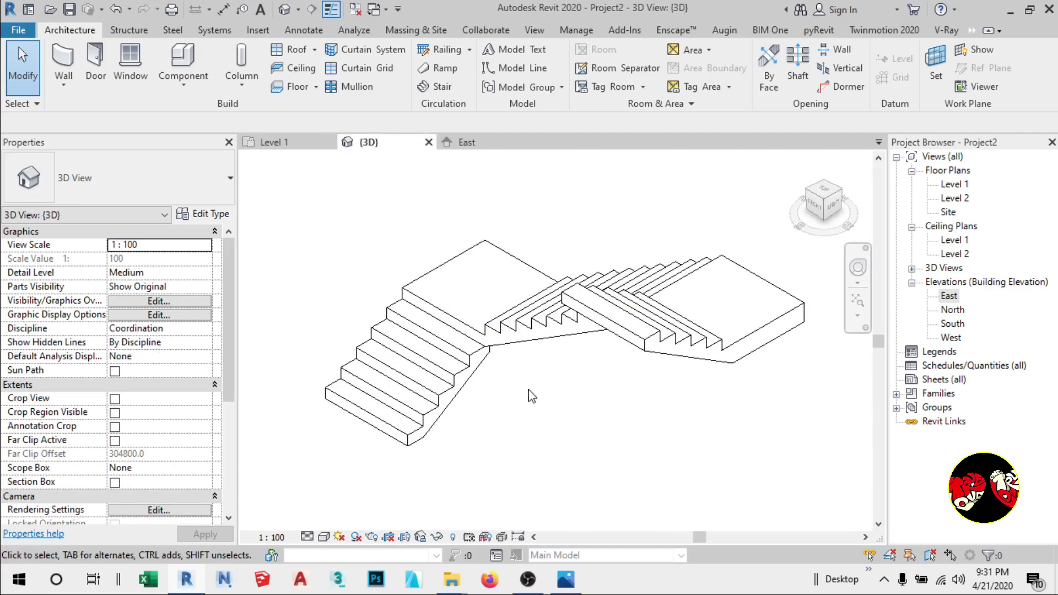
middle_click_drag(521, 385, 495, 300, "shift")
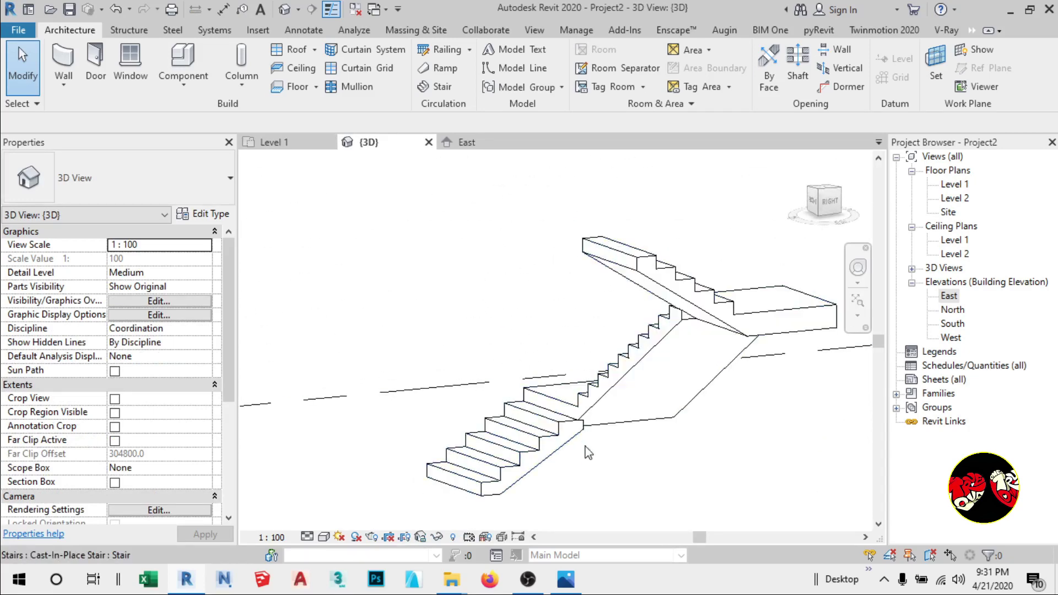
scroll(608, 466, "up", 3)
scroll(604, 459, "up", 4)
scroll(581, 371, "down", 5)
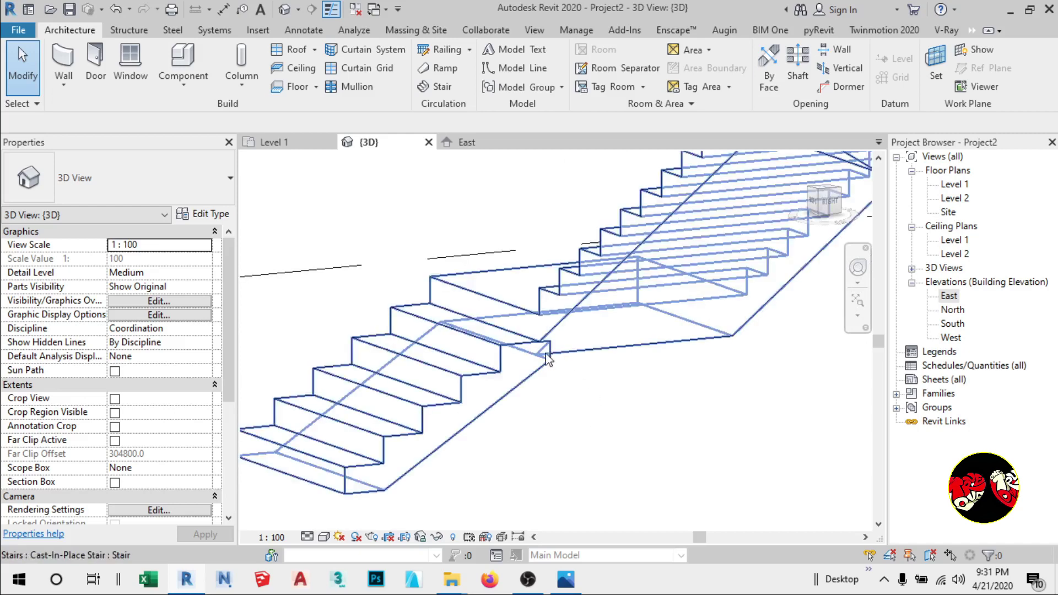
scroll(579, 400, "up", 2)
scroll(646, 392, "down", 2)
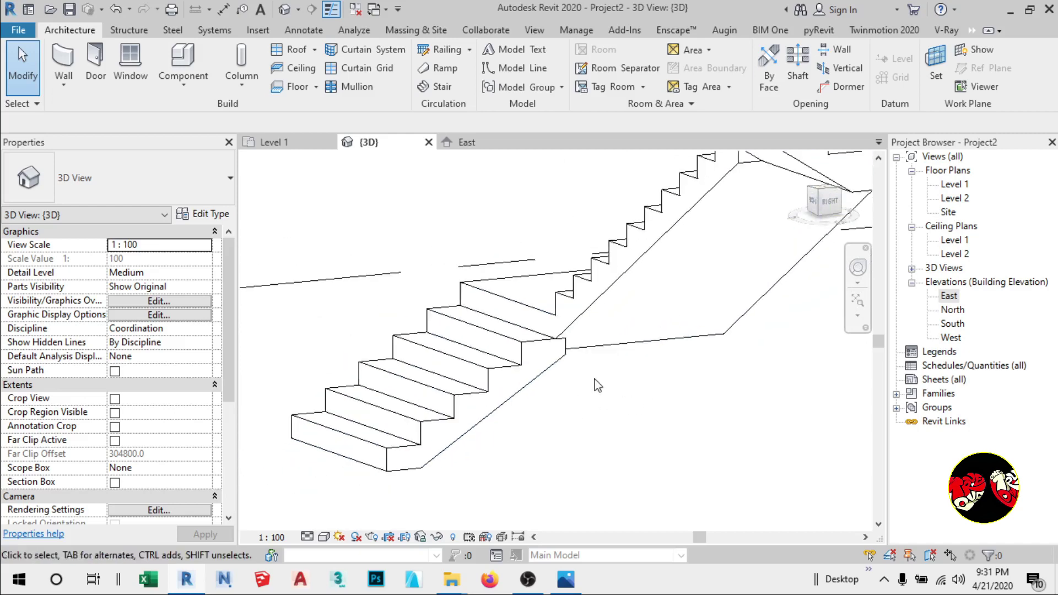
scroll(571, 373, "up", 1)
scroll(565, 359, "up", 2)
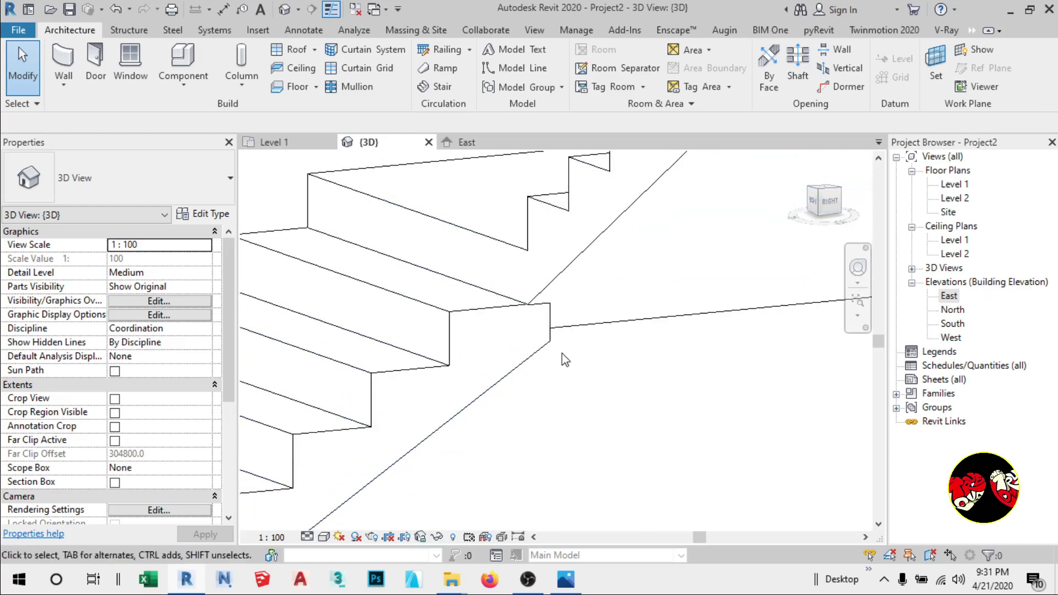
scroll(578, 358, "down", 3)
scroll(545, 347, "up", 1)
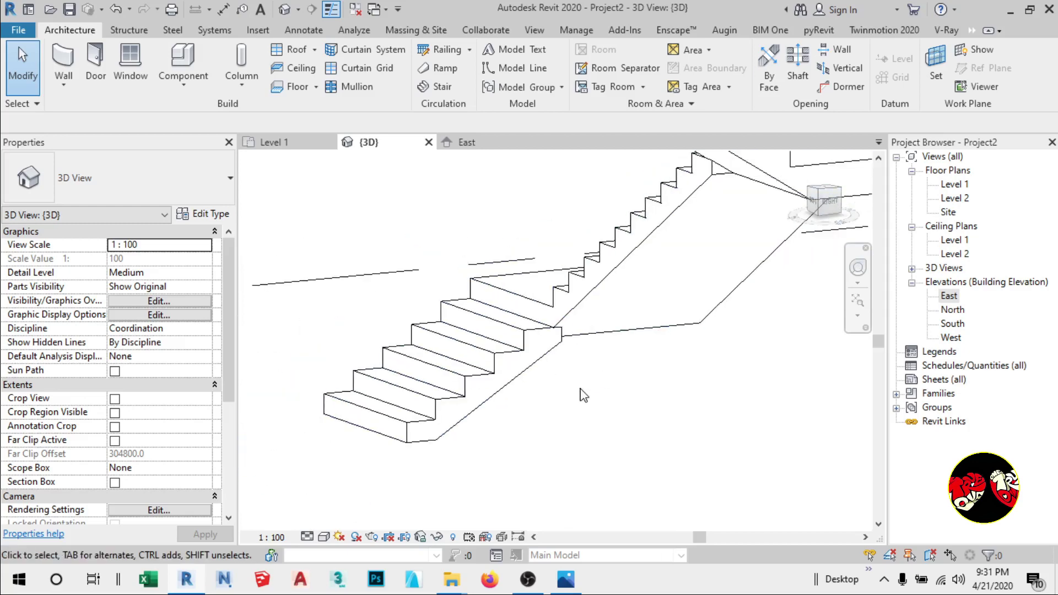
scroll(580, 389, "down", 2)
scroll(602, 379, "up", 1)
scroll(595, 383, "up", 2)
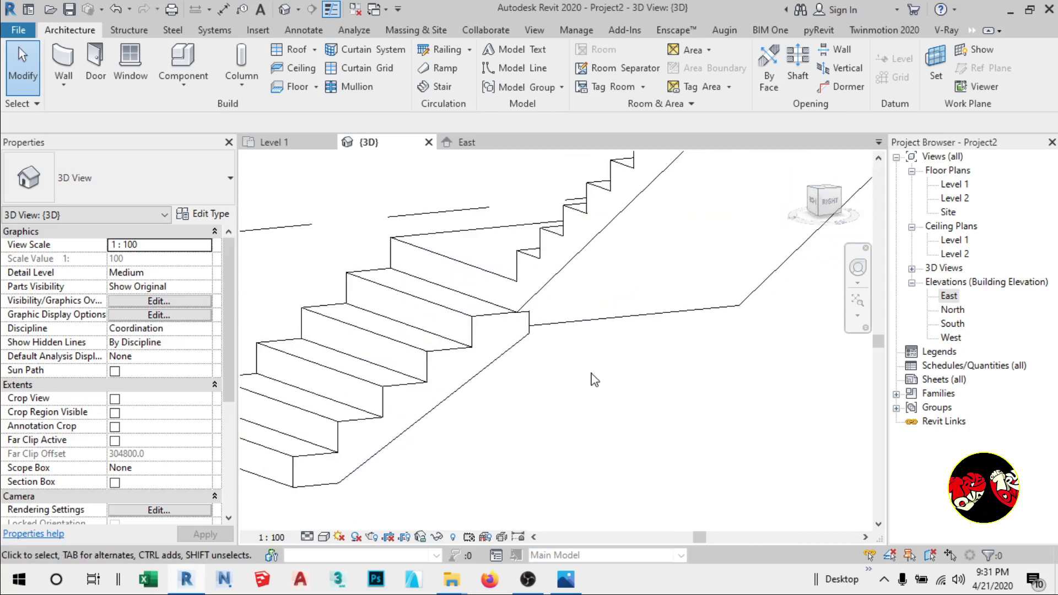
Inspect the whole stair from the side and from below, comparing the slab thickness of the runs and landings.
middle_click_drag(578, 380, 530, 336, "shift")
scroll(468, 348, "down", 5)
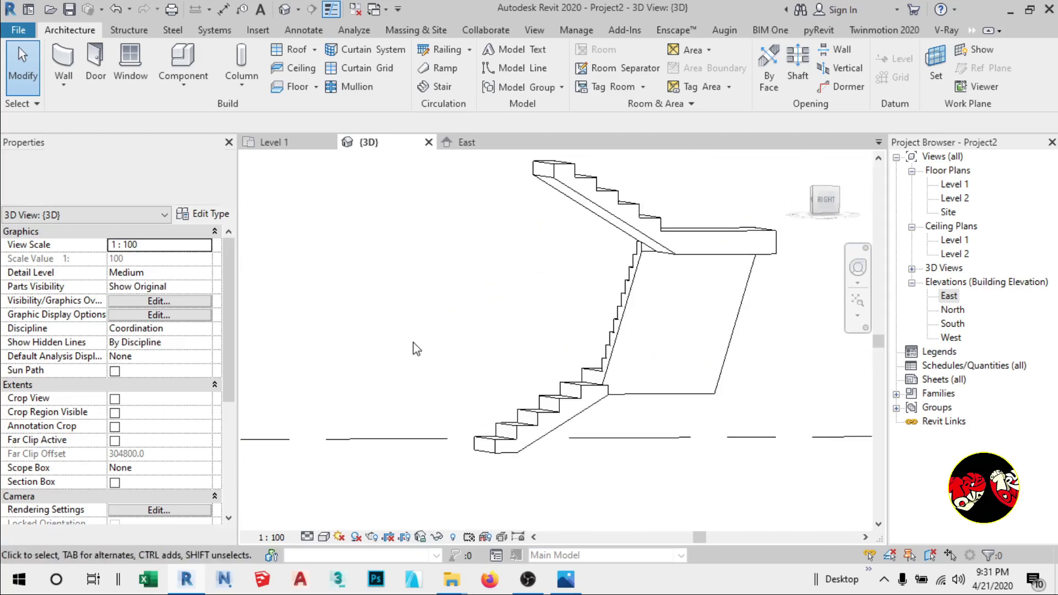
mouse_move(588, 439)
middle_mouse_down("shift")
mouse_move(602, 510)
mouse_move(582, 429)
middle_mouse_up("shift")
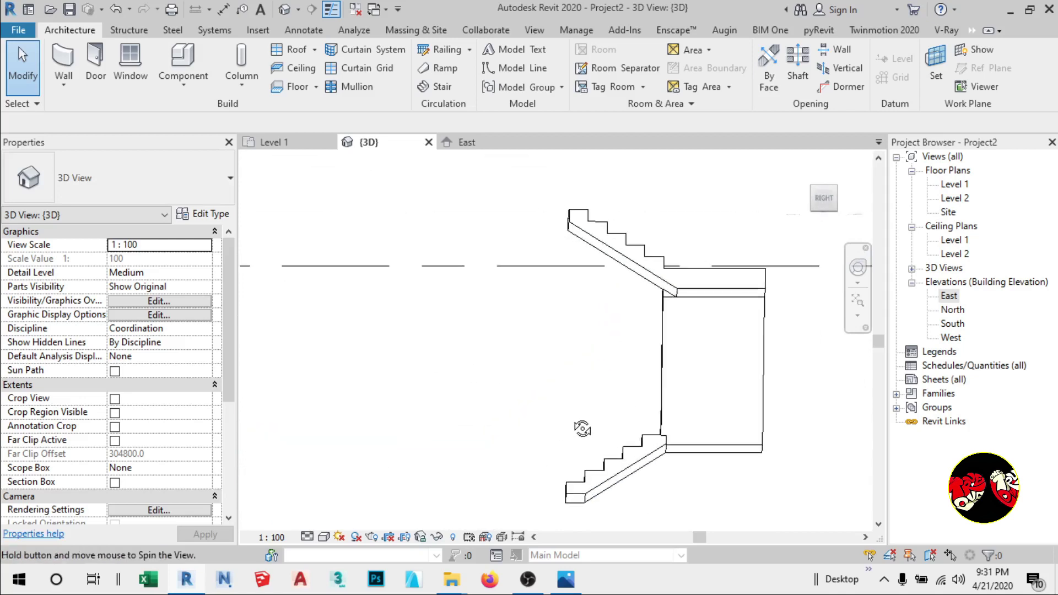
scroll(552, 478, "down", 2)
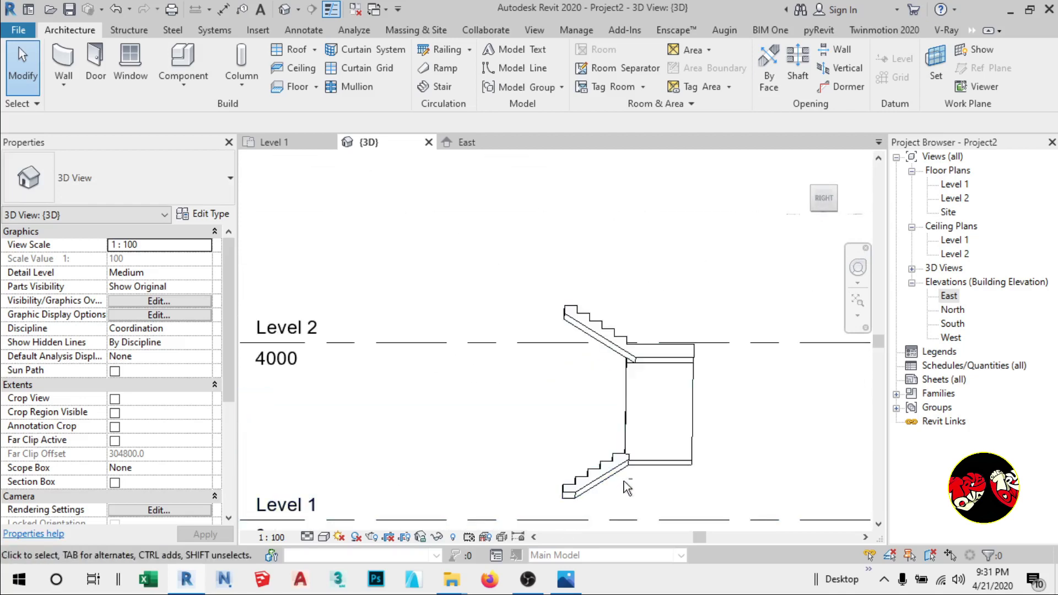
middle_click_drag(625, 483, 716, 441, "shift")
scroll(738, 408, "down", 3)
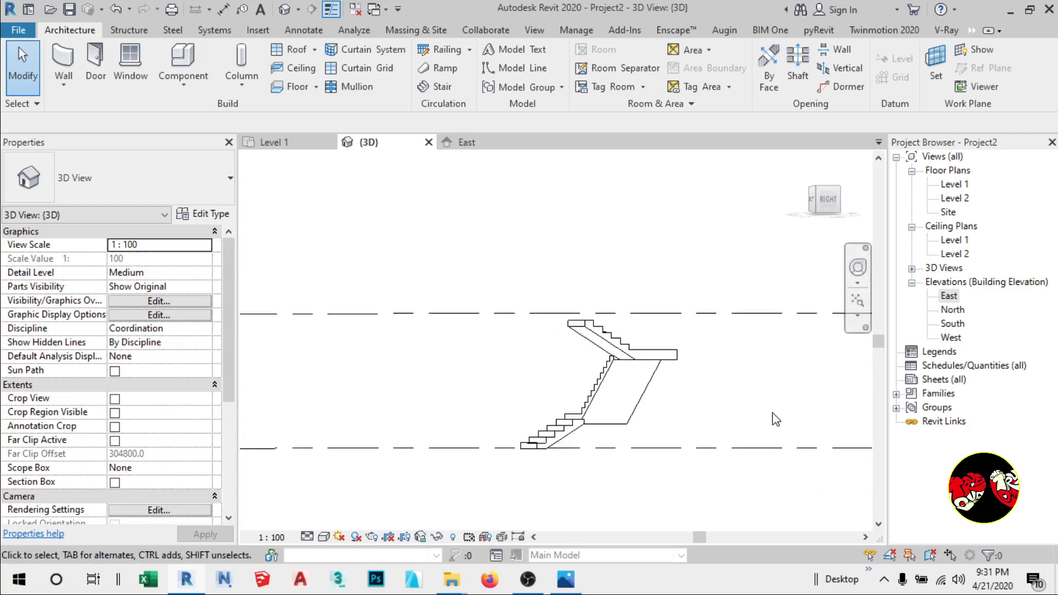
scroll(572, 473, "up", 5)
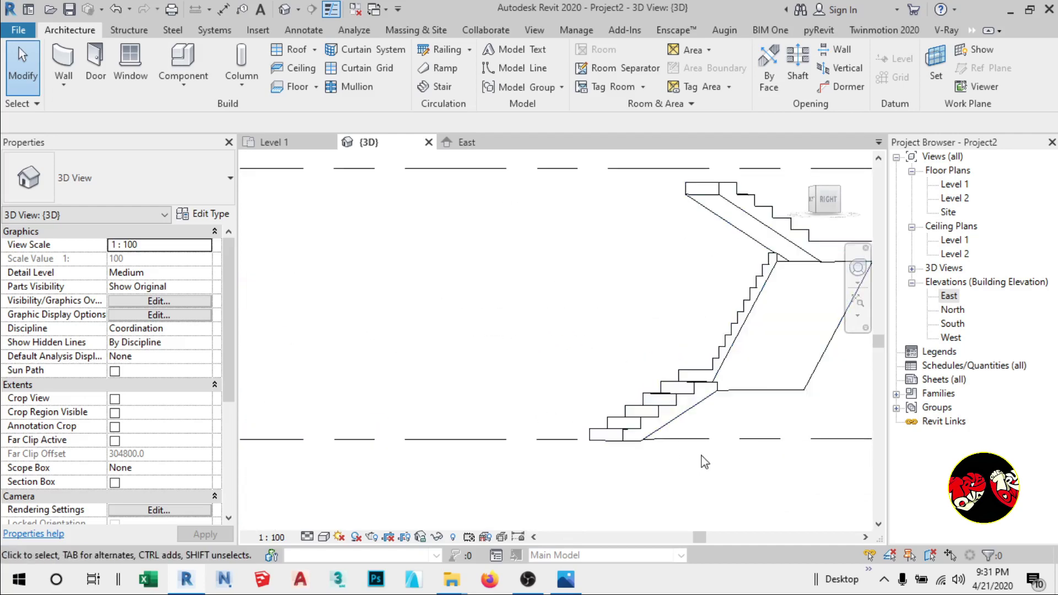
middle_click_drag(703, 478, 704, 491, "shift")
scroll(716, 457, "up", 3)
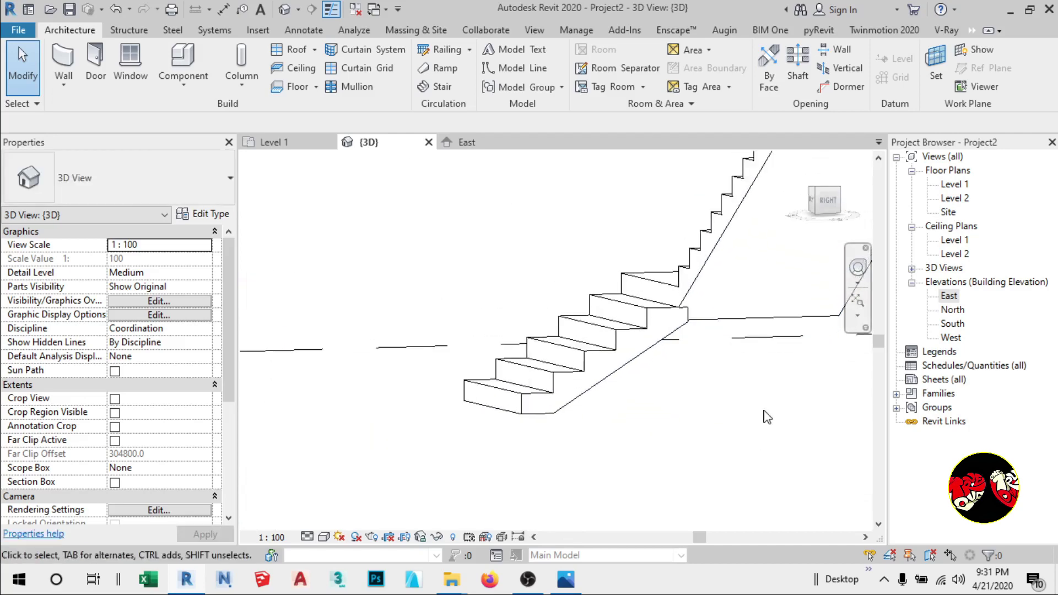
middle_click_drag(640, 377, 645, 352, "shift")
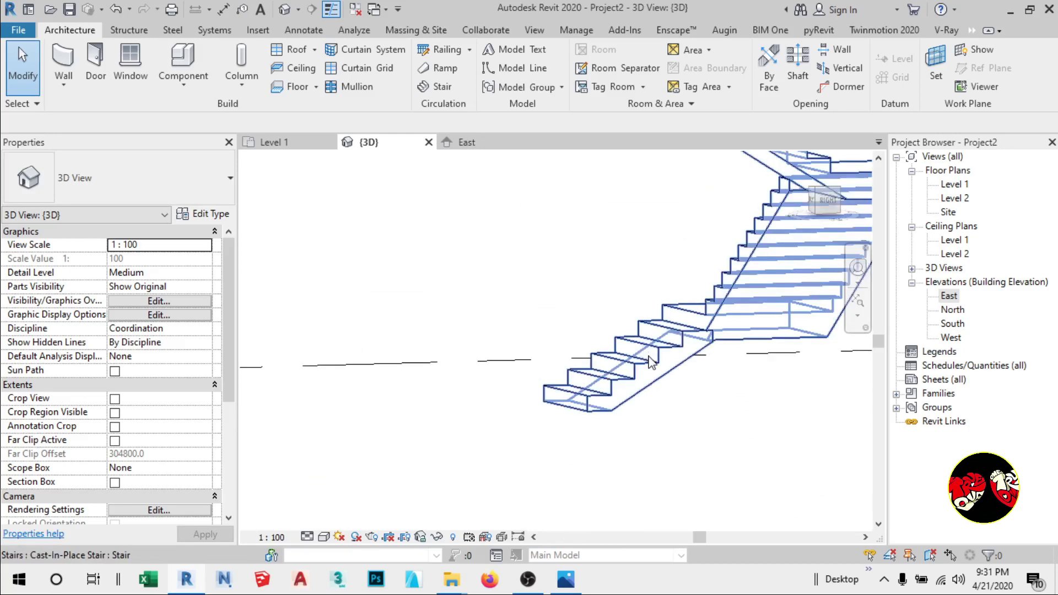
Set the monolithic thickness of the stair's 300 mm Thickness landing type to 180 mm.
left_click(650, 362)
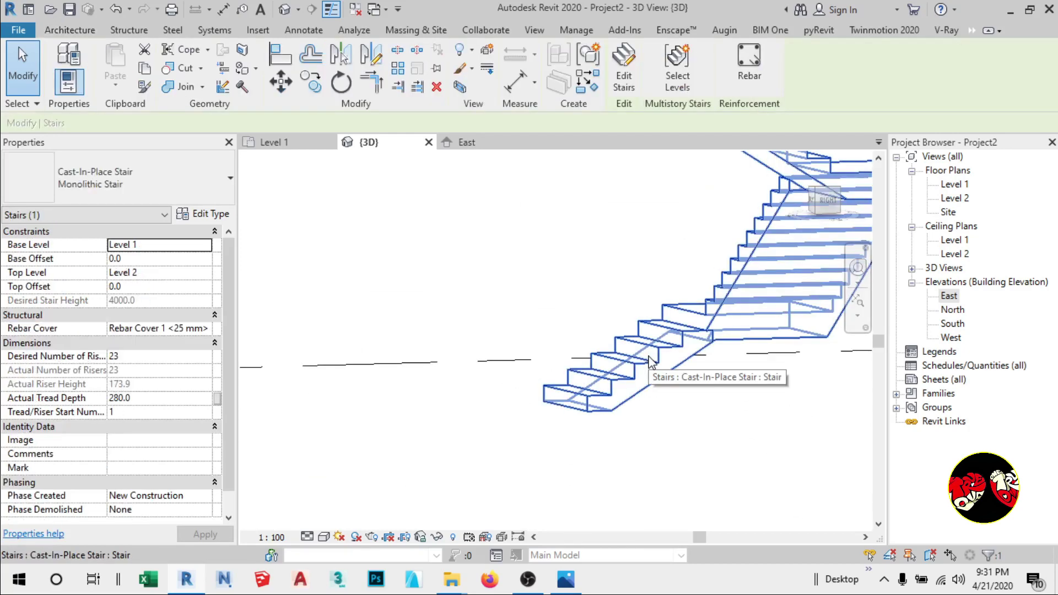
left_click(215, 214)
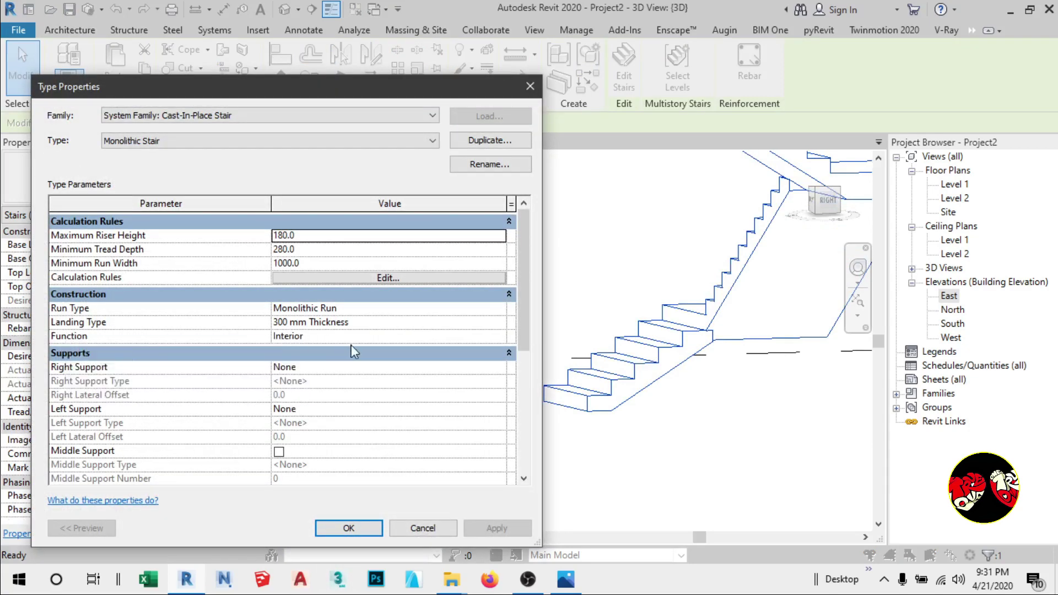
left_click(504, 328)
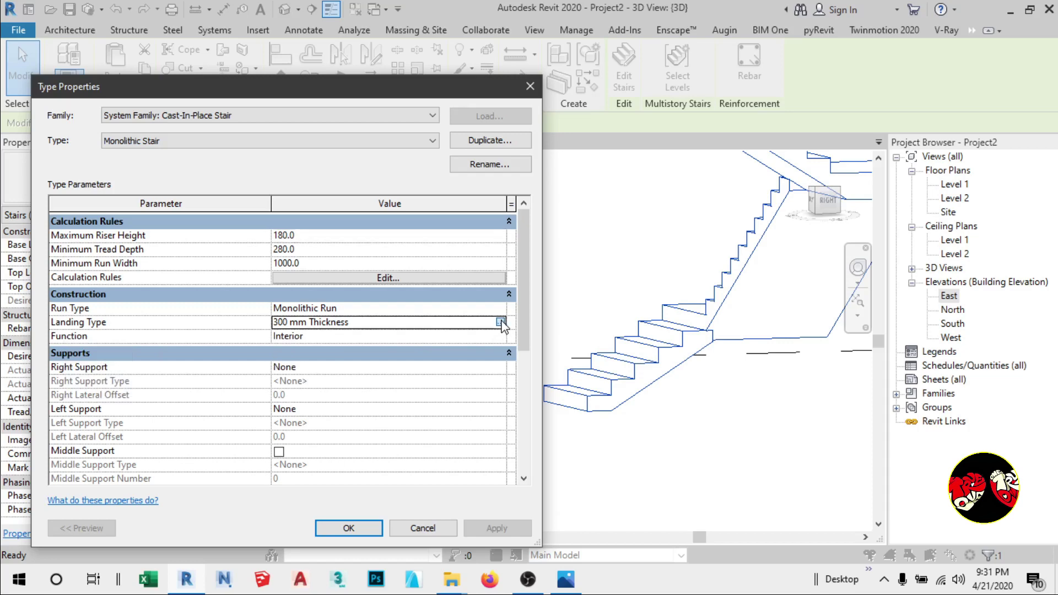
left_click(505, 323)
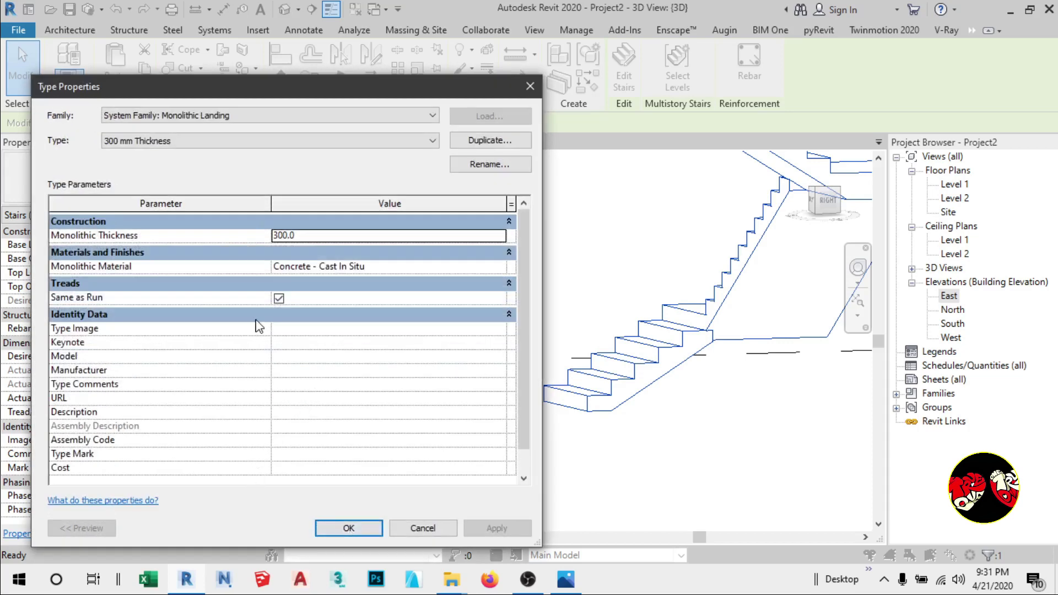
left_click(306, 235)
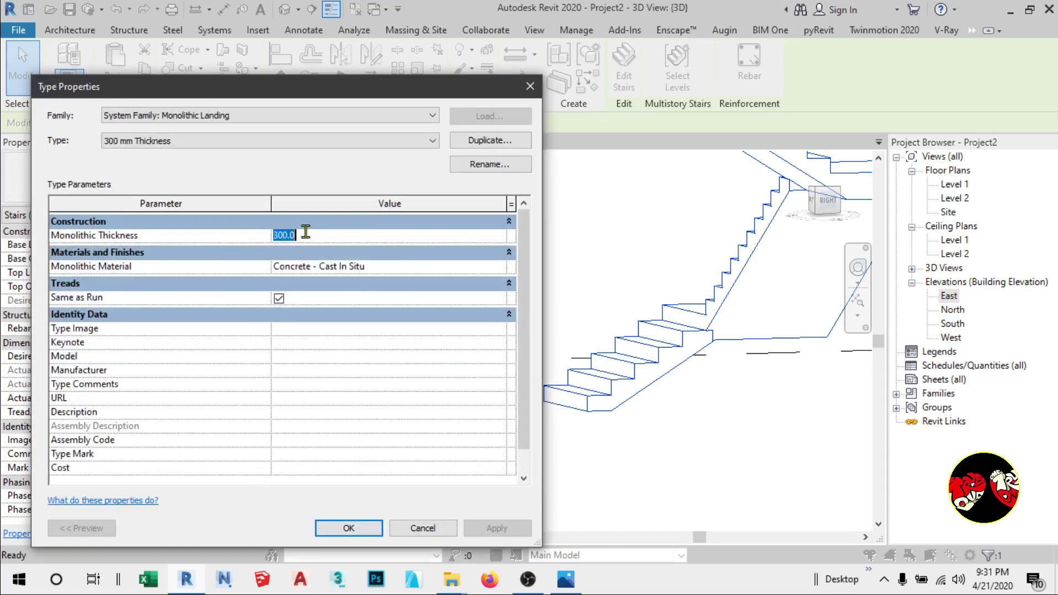
type("180")
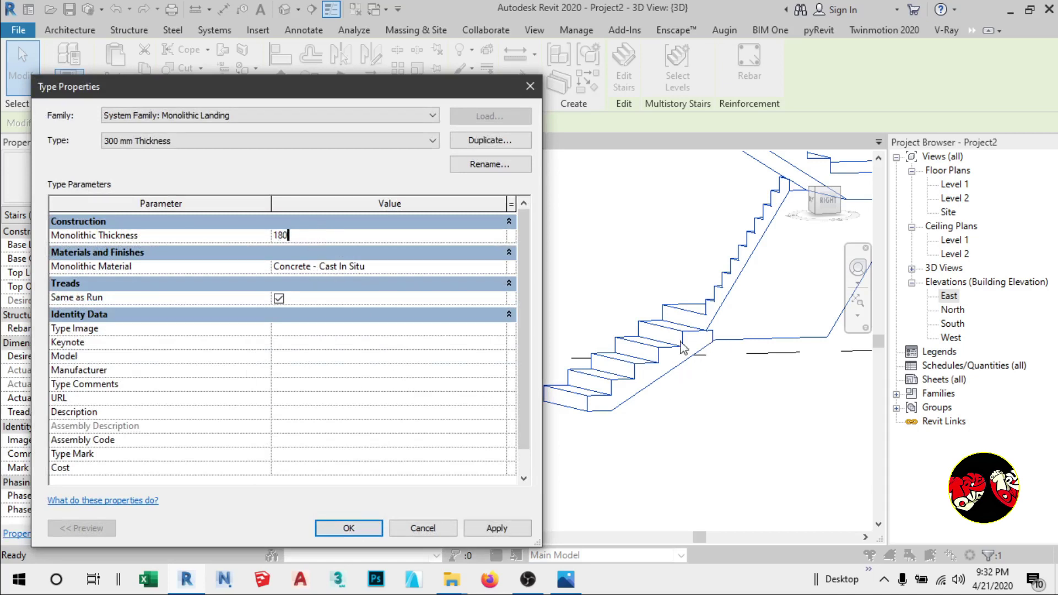
left_click(497, 529)
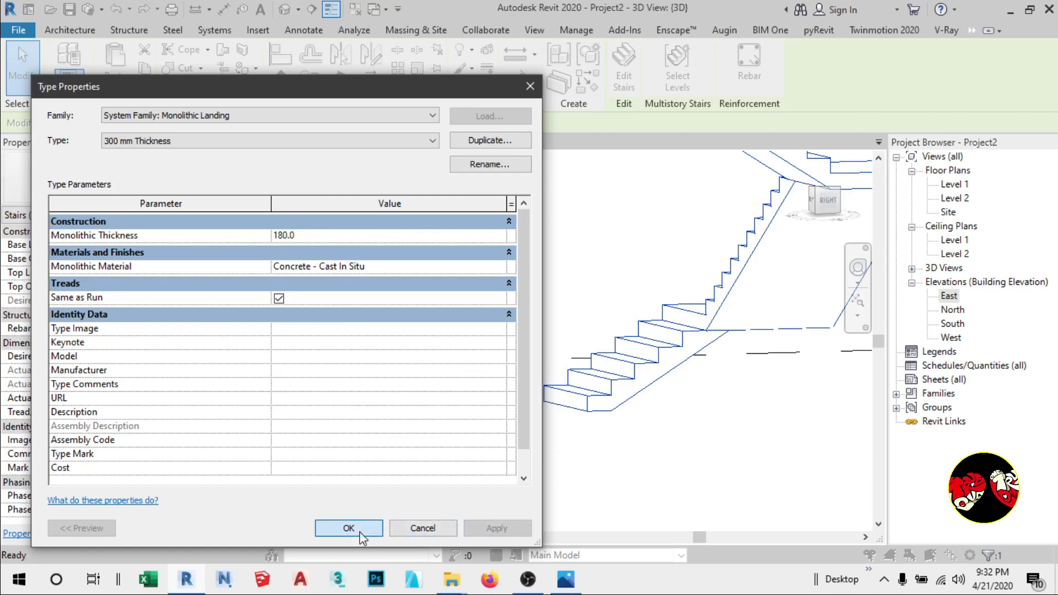
left_click(361, 530)
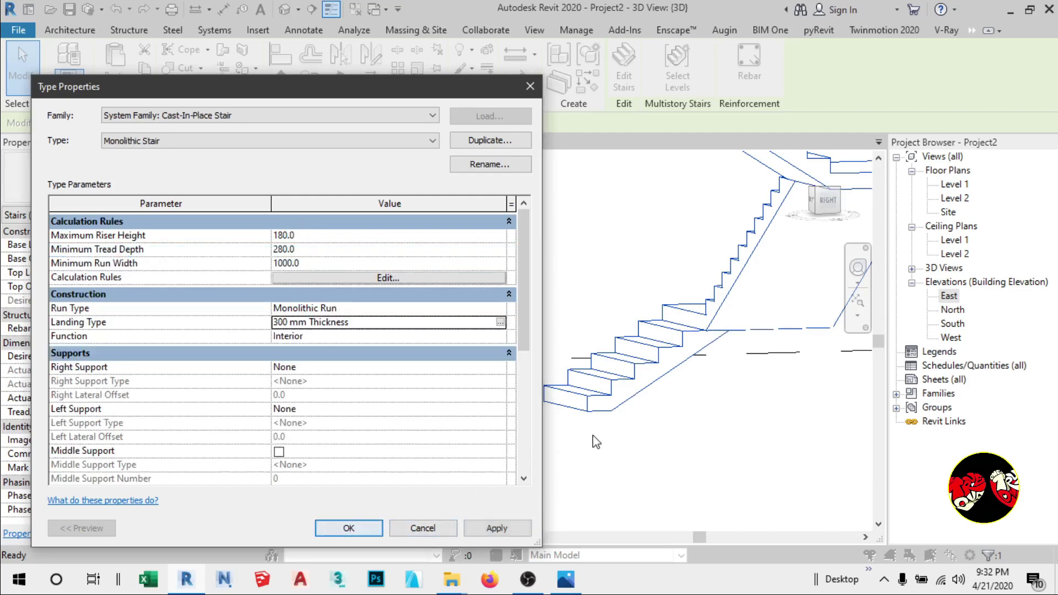
left_click(372, 532)
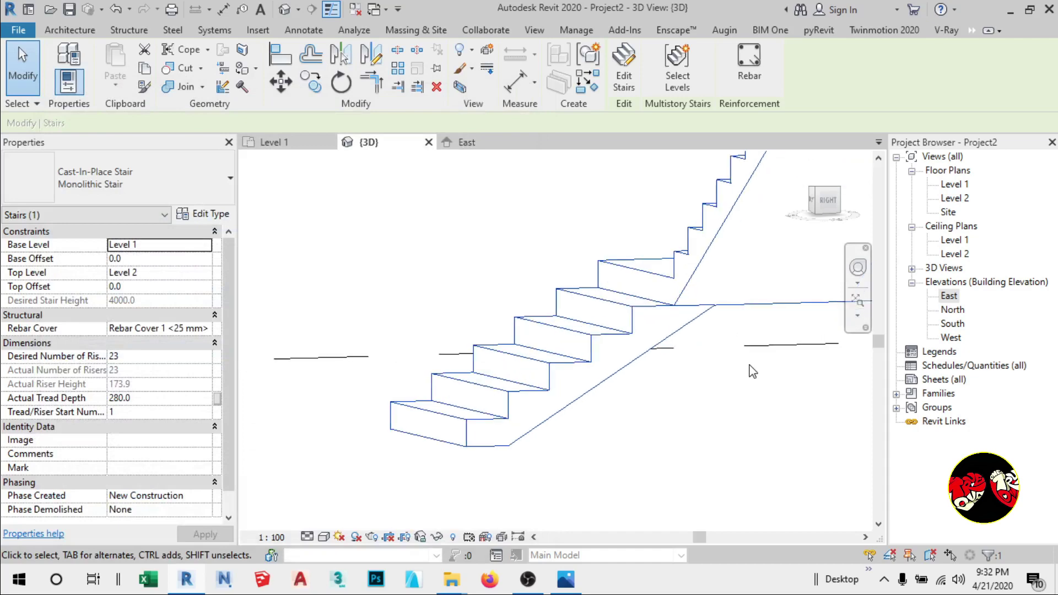
Examine the joint between the thinner lower landing and the undersides of the adjoining runs in 3D.
scroll(745, 370, "up", 1)
middle_click_drag(710, 381, 739, 378, "shift")
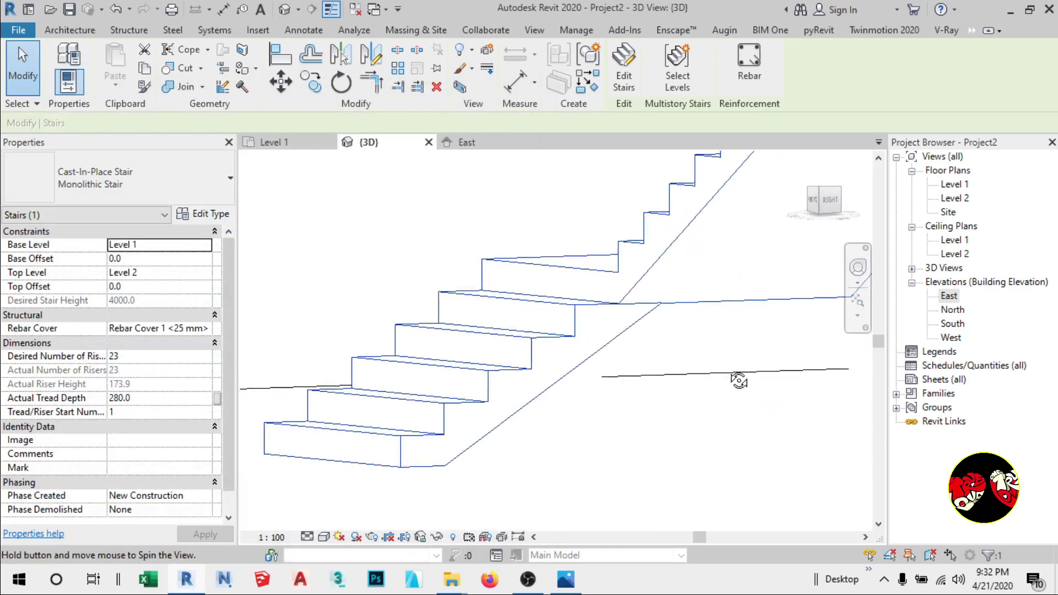
scroll(599, 395, "down", 3)
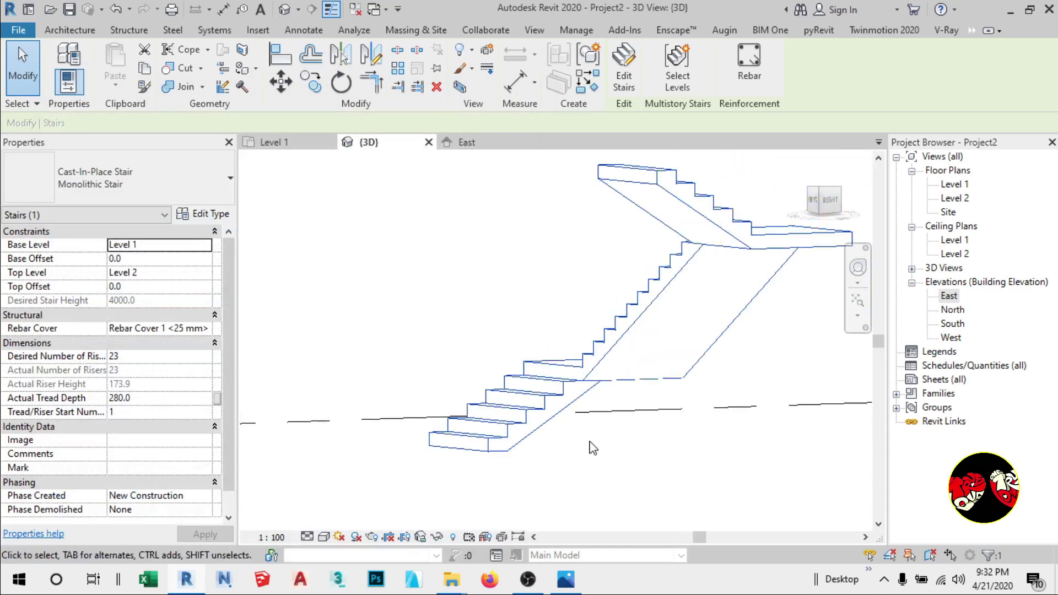
scroll(592, 448, "down", 1)
scroll(607, 445, "up", 2)
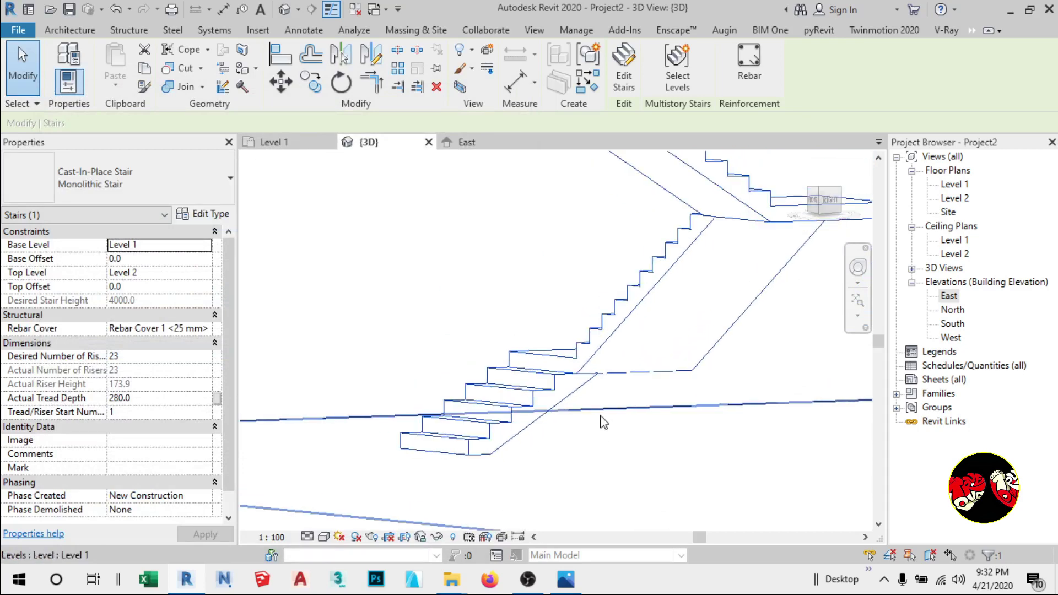
scroll(548, 439, "down", 1)
scroll(548, 439, "up", 1)
scroll(528, 462, "up", 2)
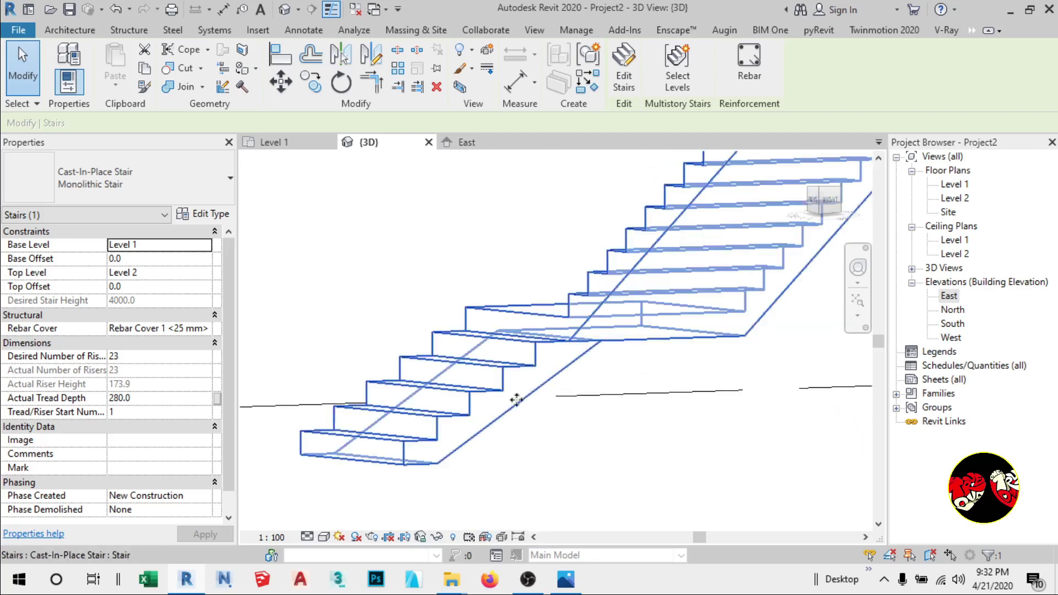
scroll(588, 466, "down", 1)
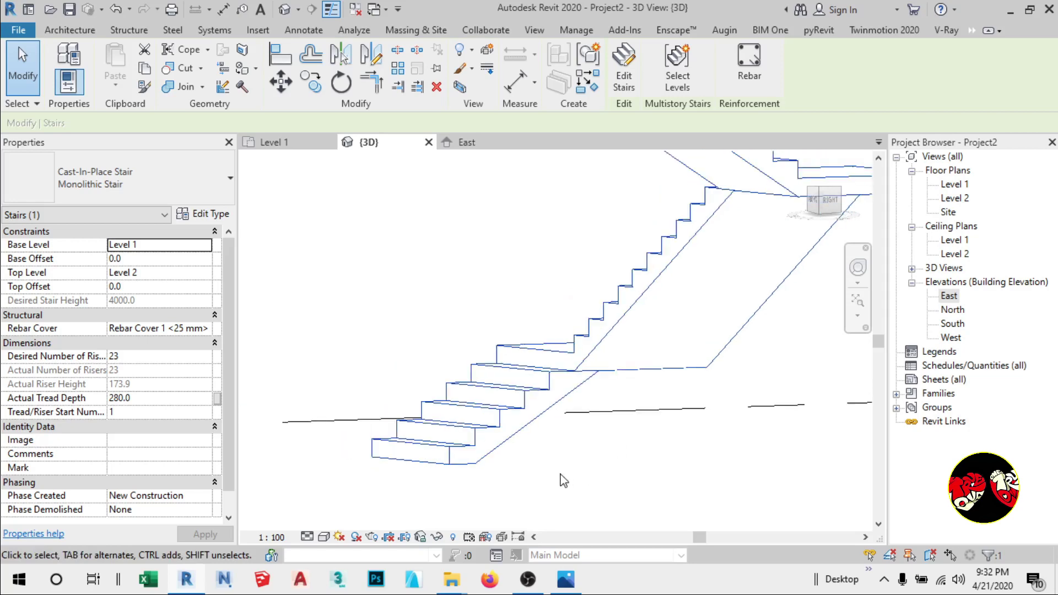
Create an in-place model in the Generic Models category and name it GLASS RAILING.
scroll(562, 463, "up", 2)
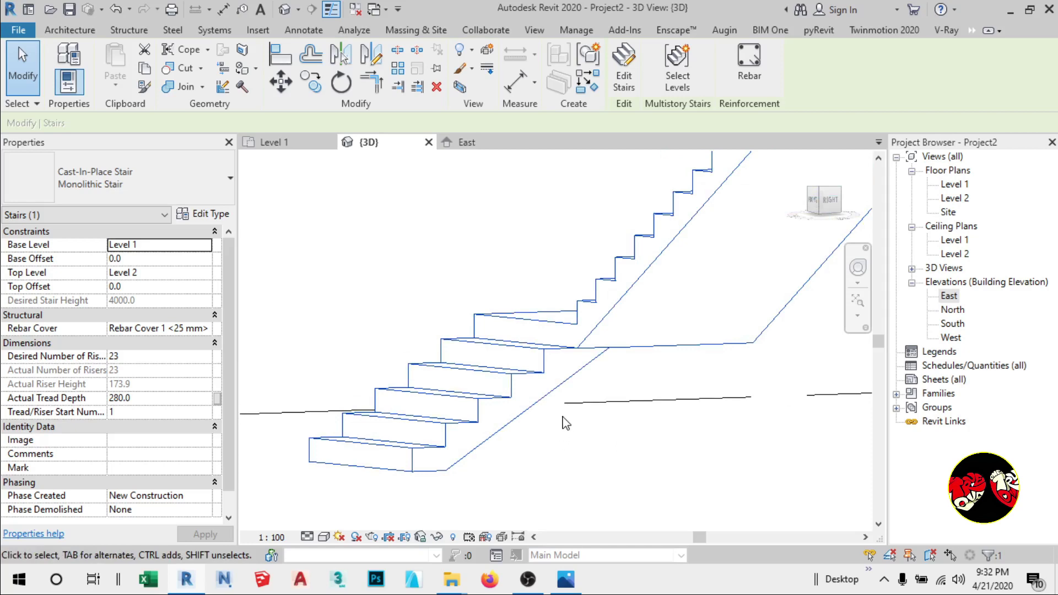
left_click(71, 31)
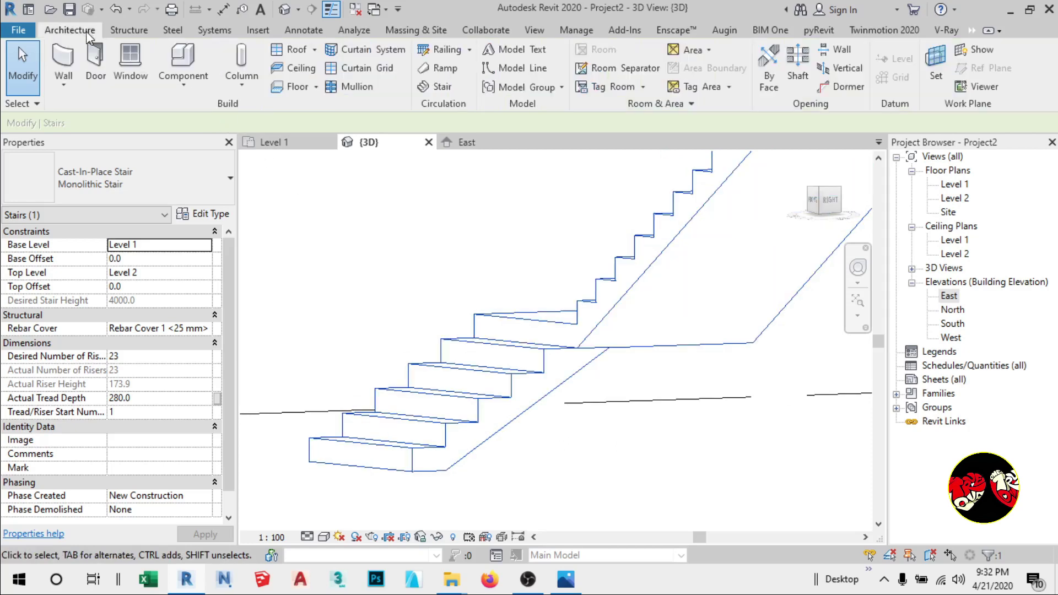
left_click(183, 84)
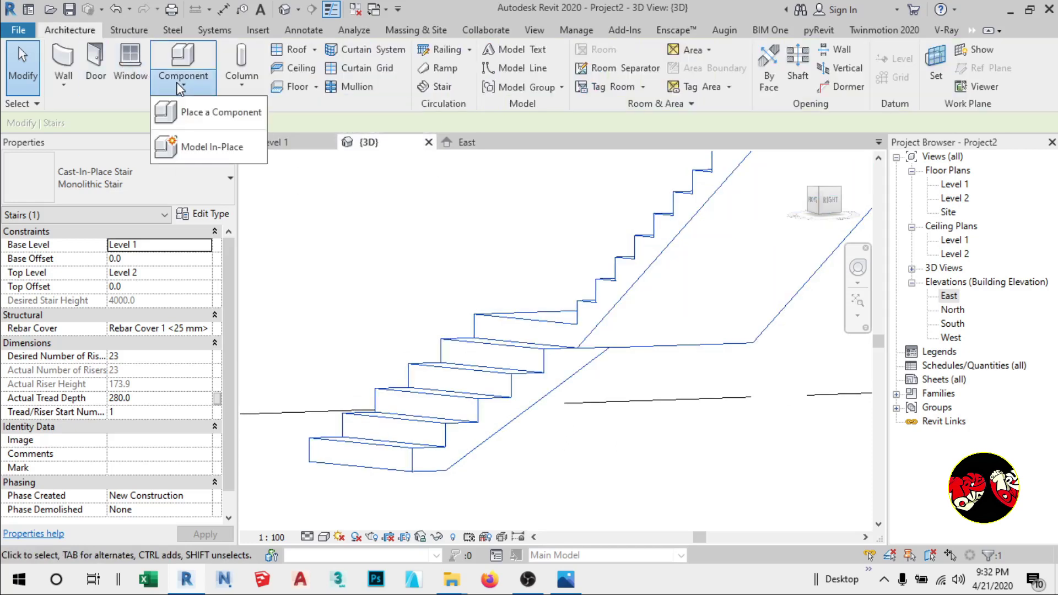
left_click(196, 153)
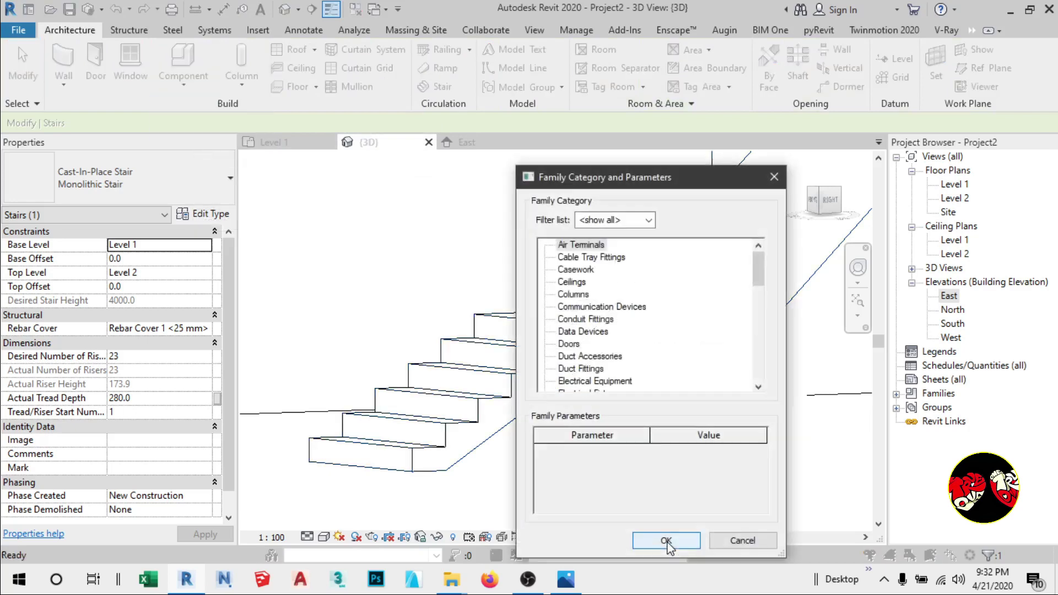
left_click(613, 357)
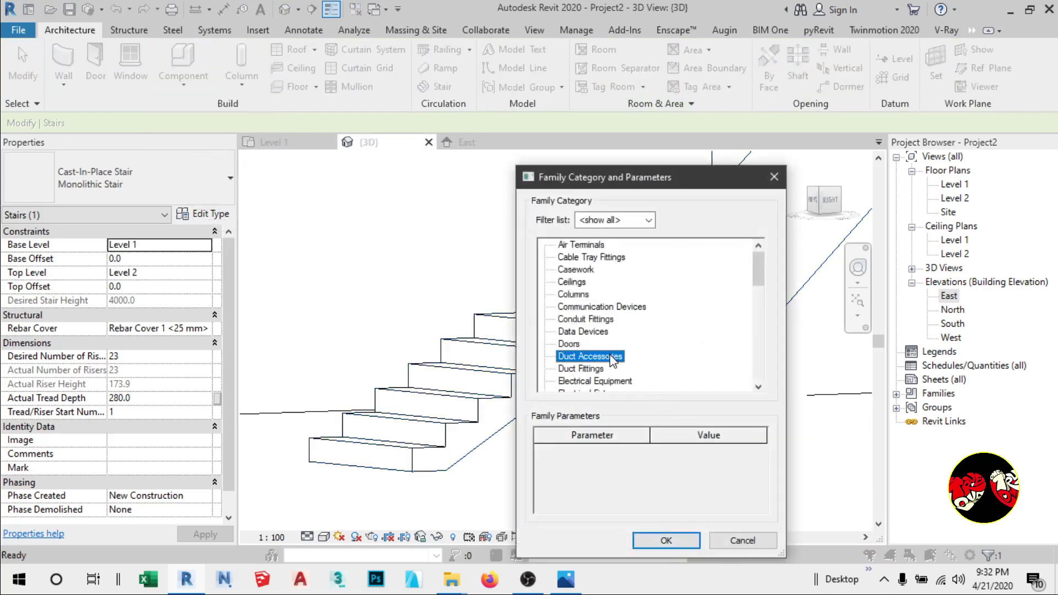
scroll(614, 363, "down", 3)
left_click(615, 368)
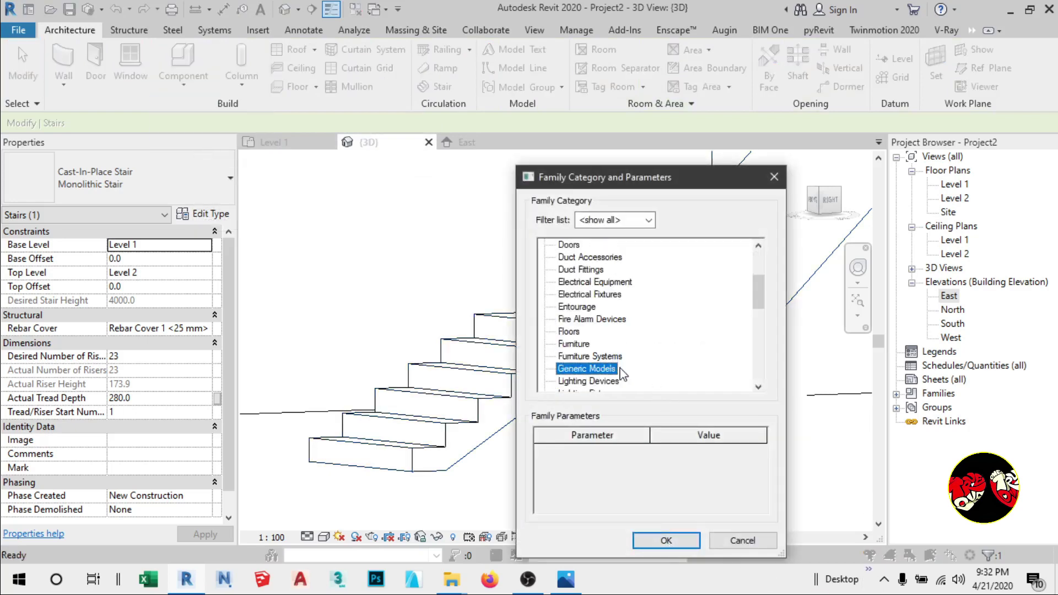
left_click(667, 540)
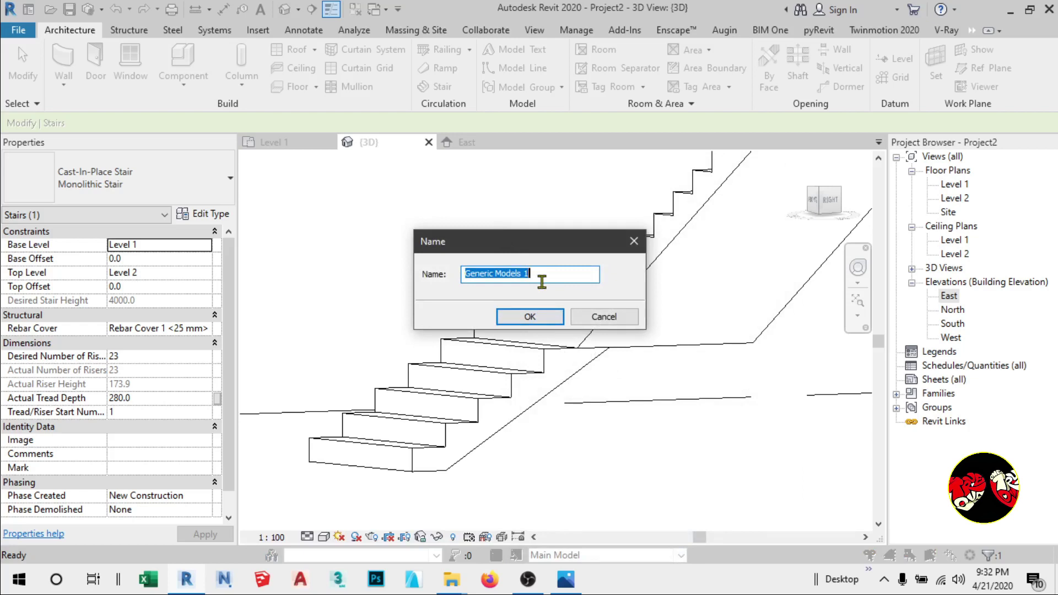
type("GLASS RAILING")
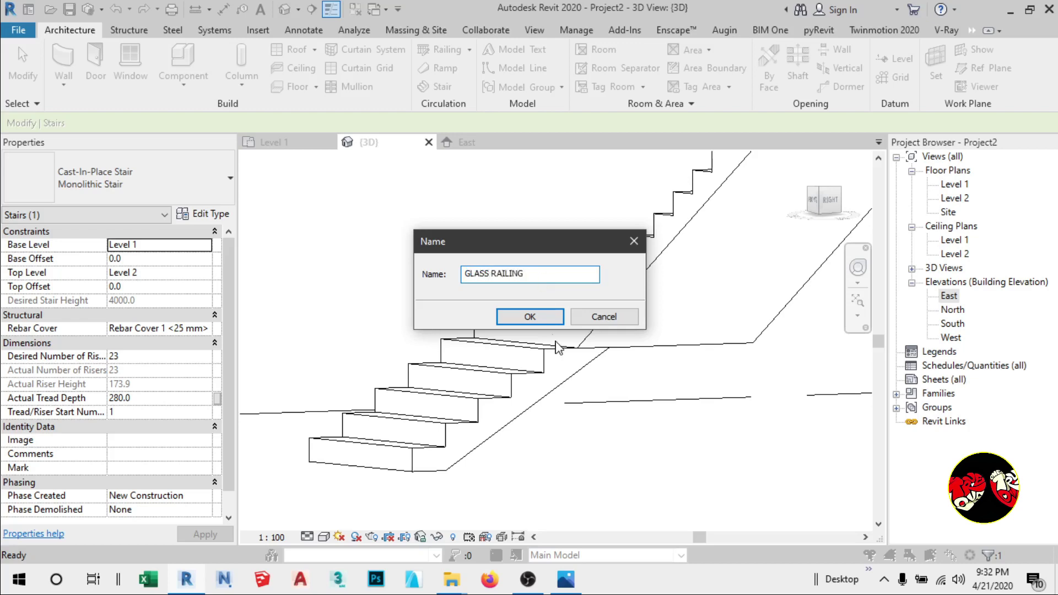
left_click(542, 320)
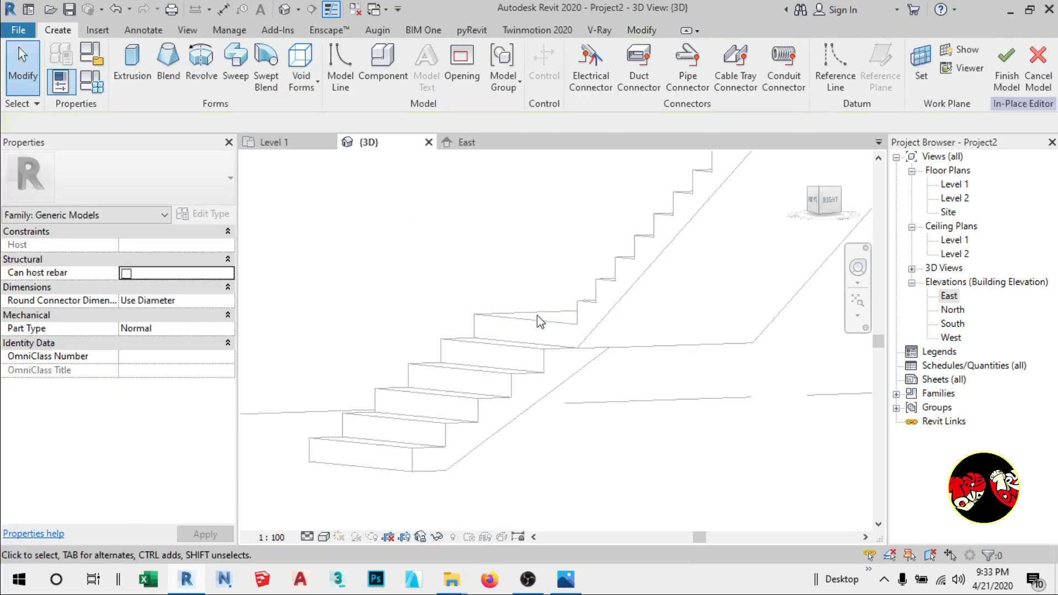
Start an extrusion and pick the side face of the stair's first run as its work plane.
left_click(145, 78)
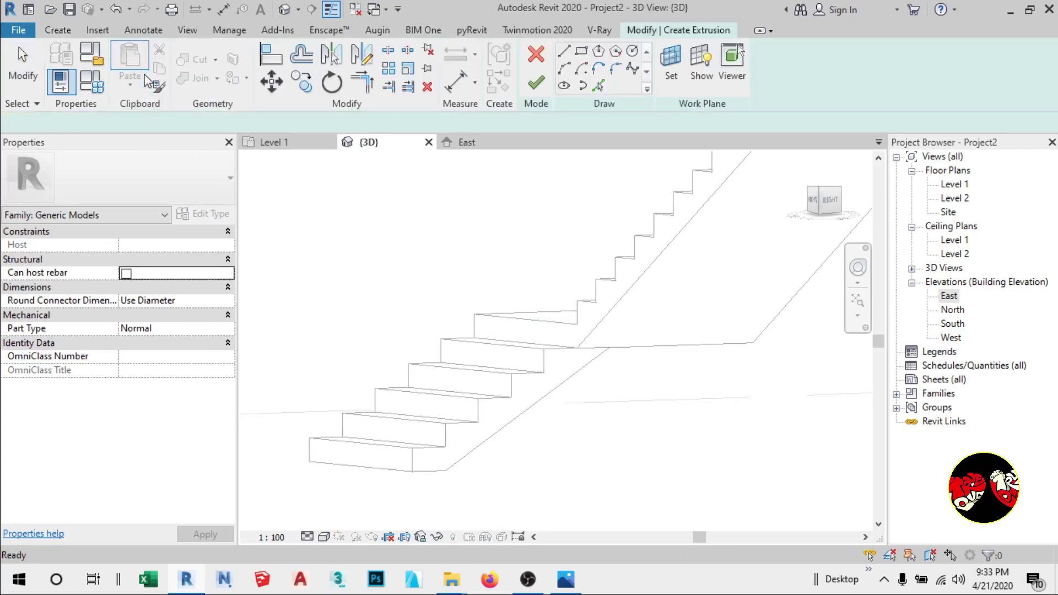
left_click(671, 69)
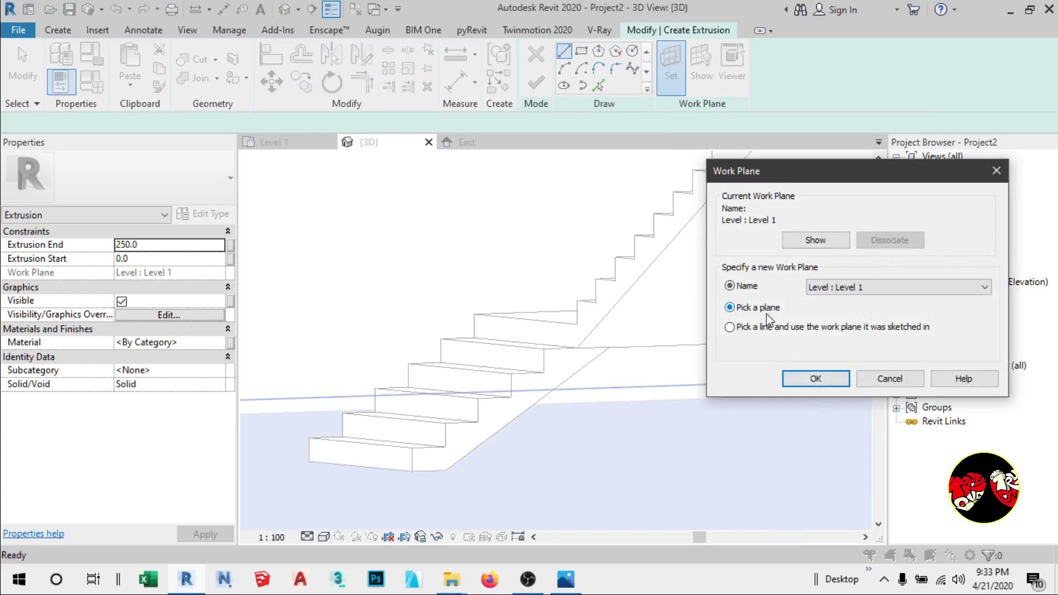
left_click(809, 379)
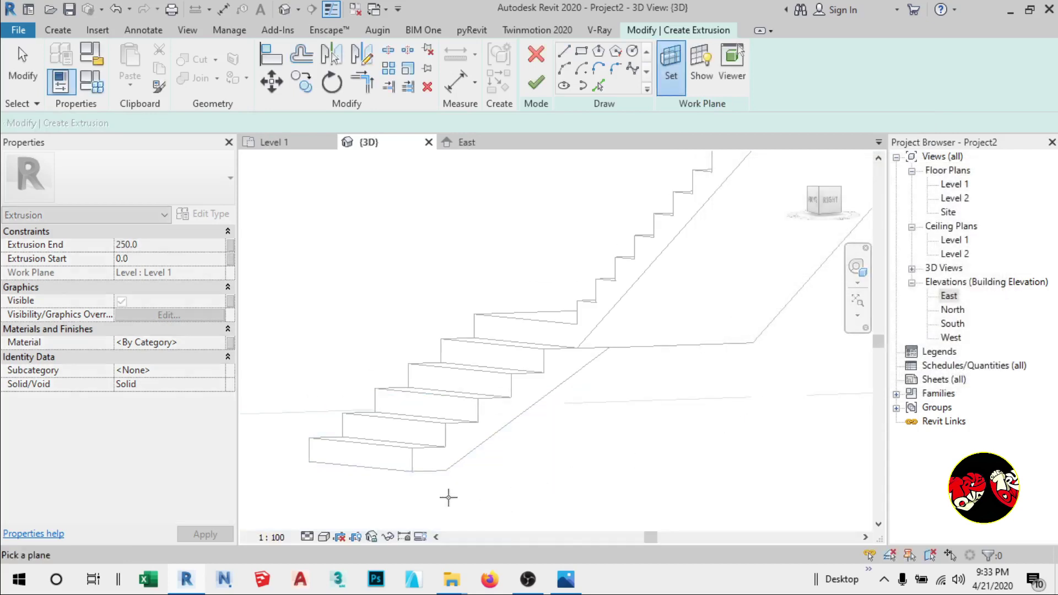
scroll(448, 497, "up", 3)
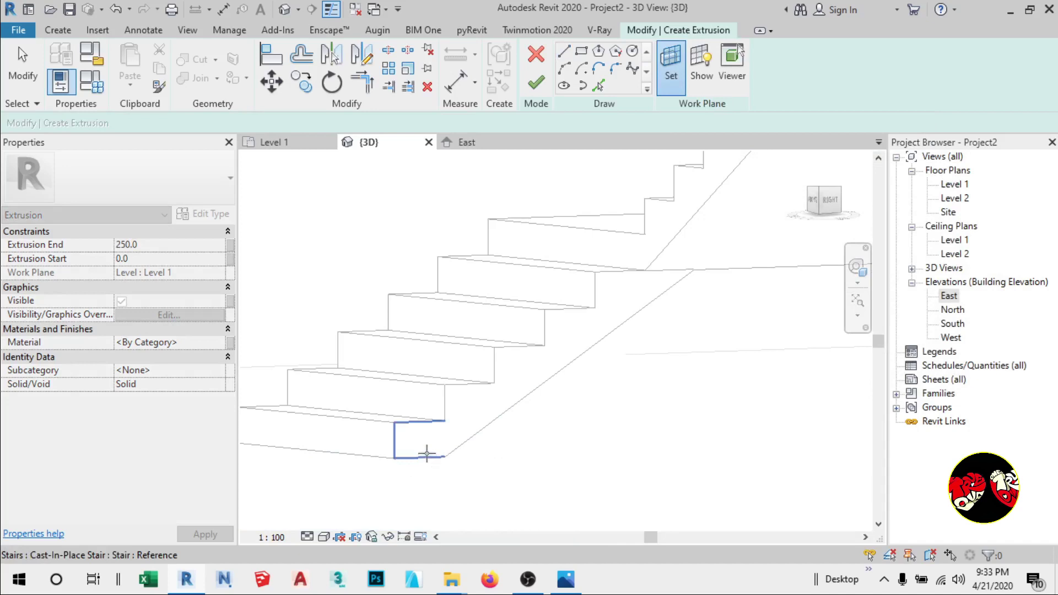
left_click(427, 456)
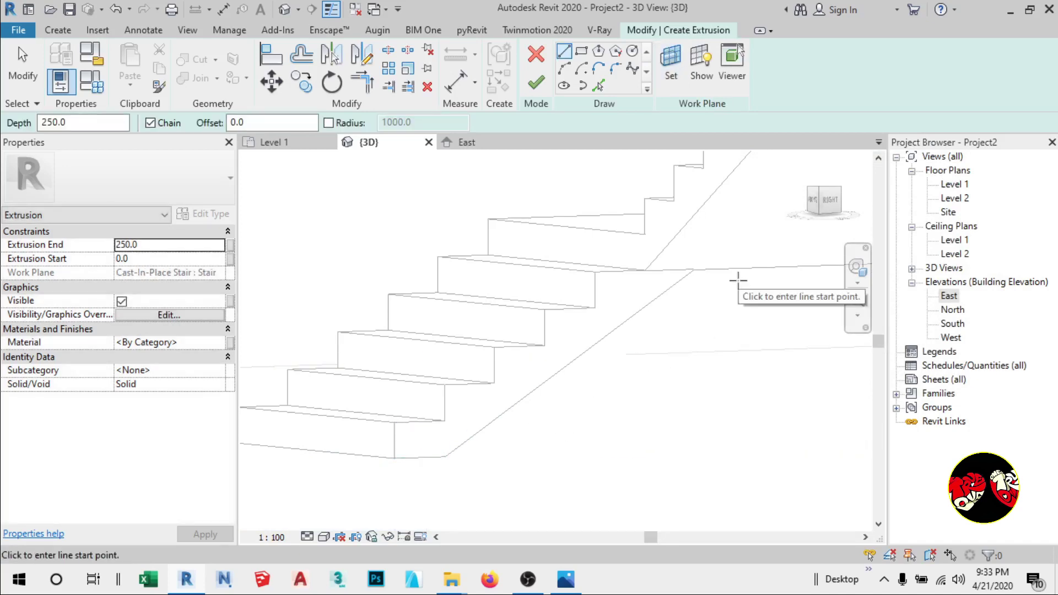
Set the offset for the extrusion's sketch lines to 25 mm, facing the stair from its right side.
left_click(830, 202)
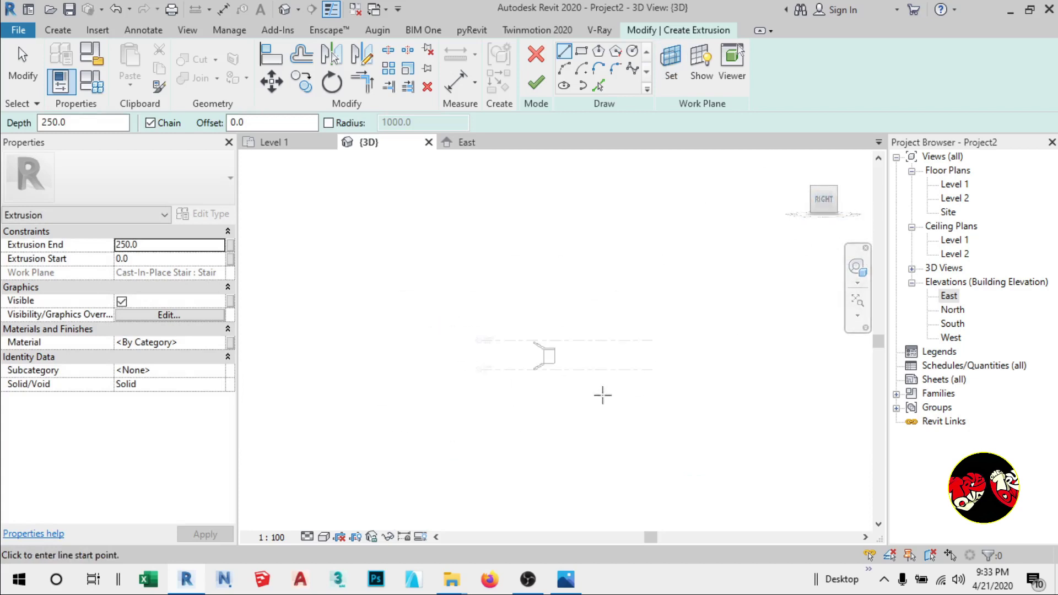
scroll(532, 364, "up", 3)
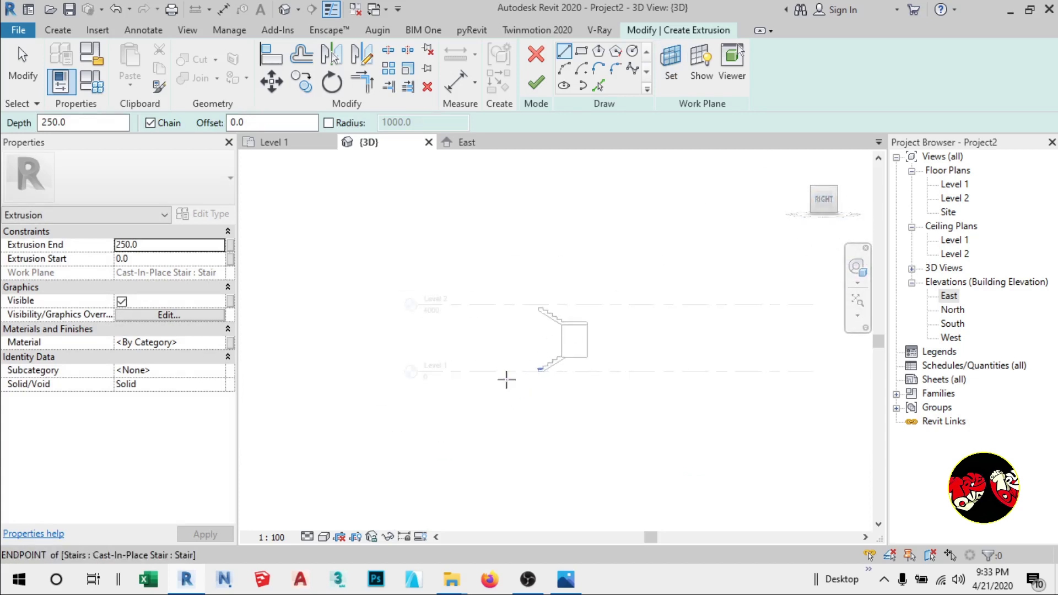
scroll(543, 364, "up", 4)
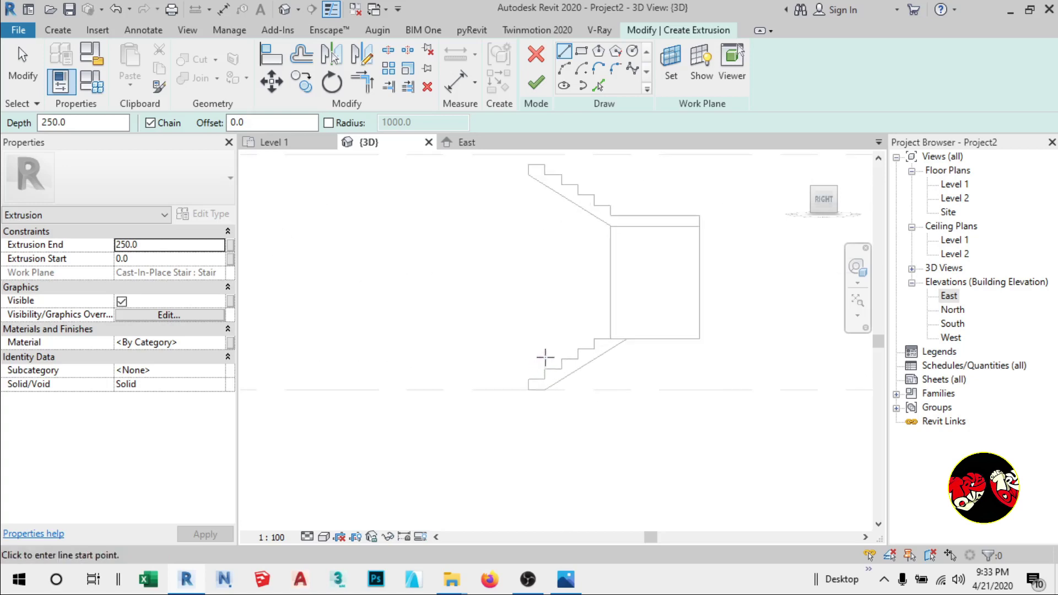
scroll(562, 326, "up", 4)
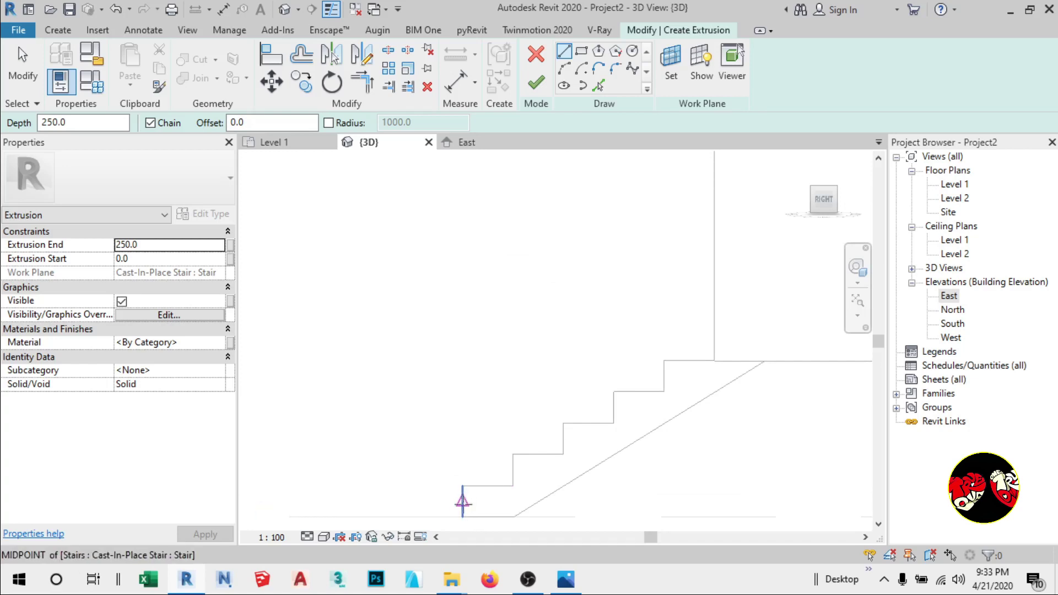
left_click(254, 122)
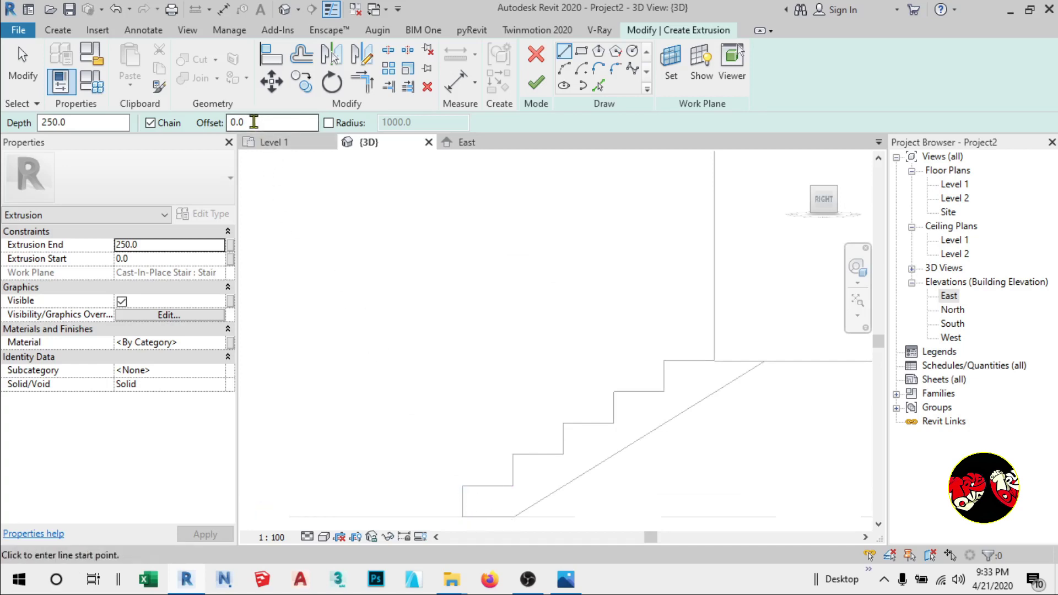
type("2")
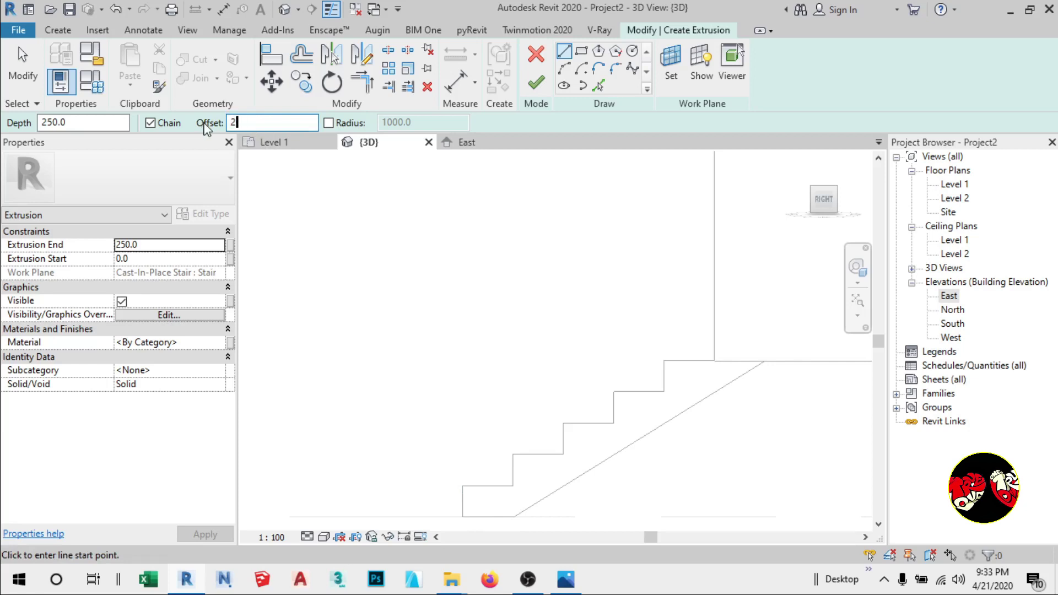
type("5")
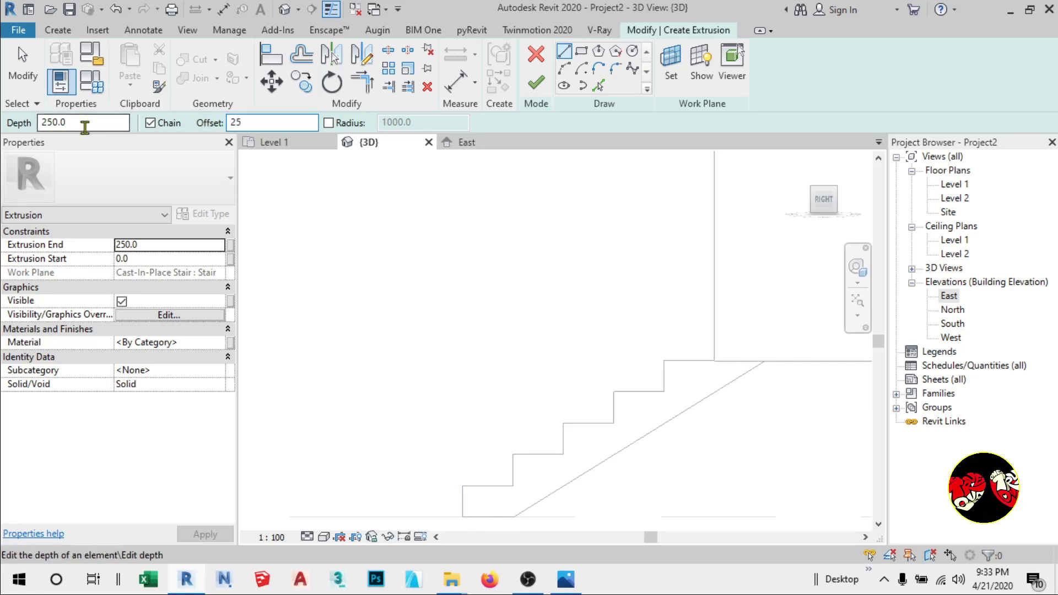
Set the extrusion's depth to 20 mm.
left_click(106, 120)
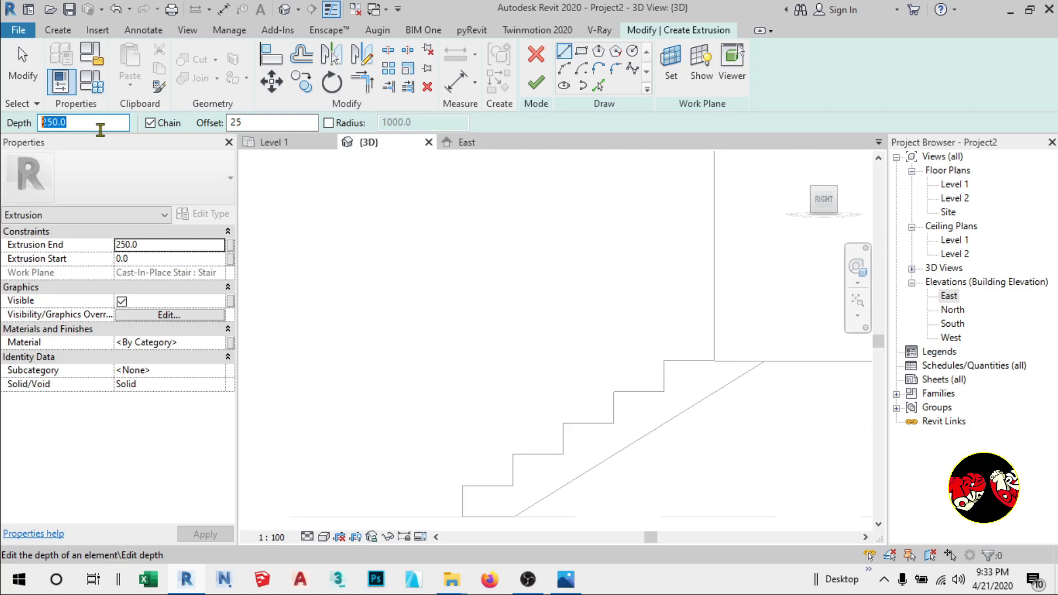
type("20")
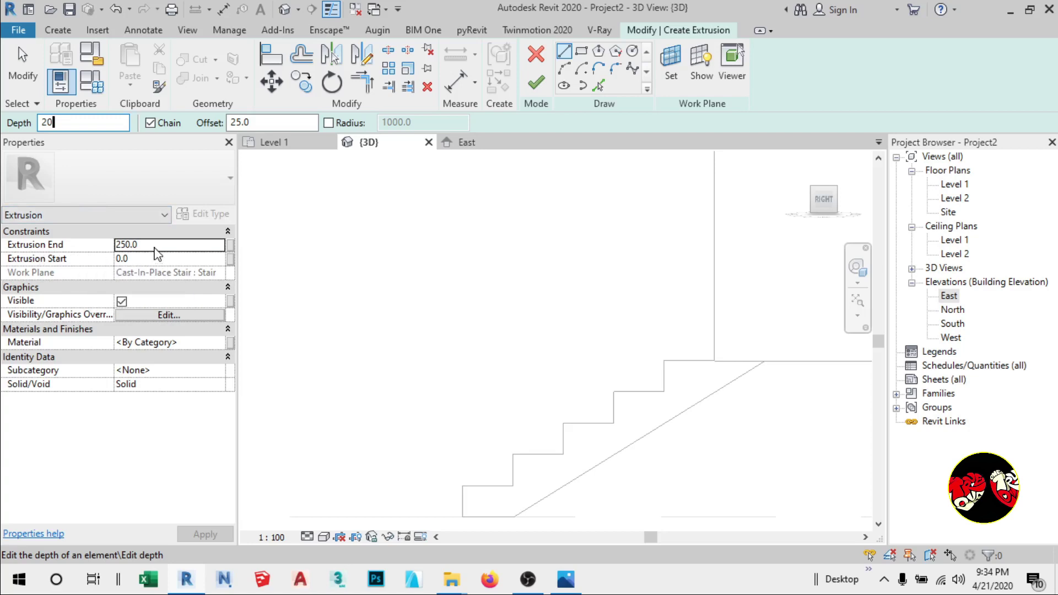
left_click(154, 246)
left_click(154, 246)
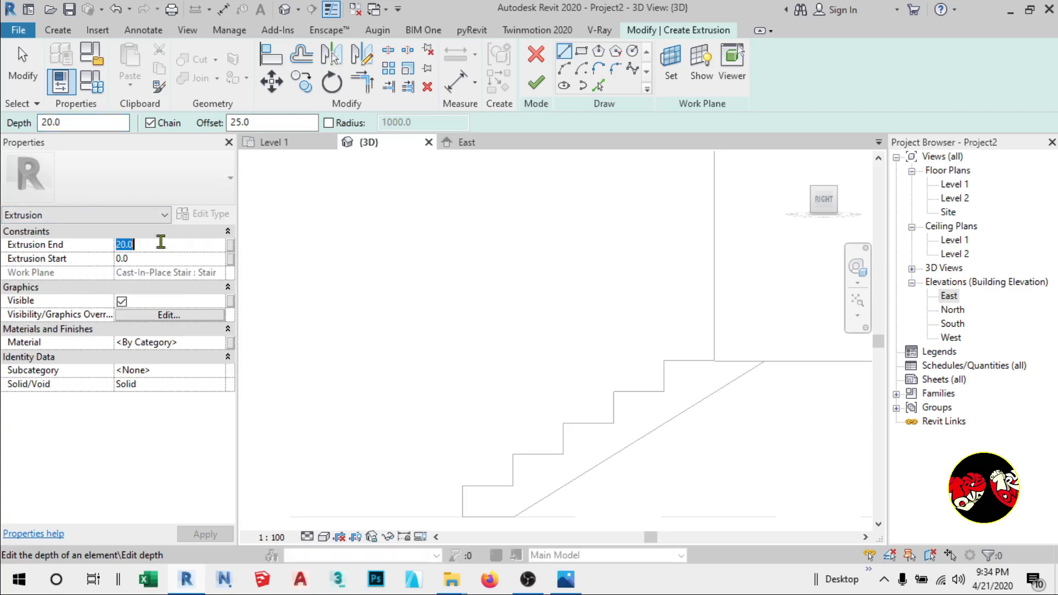
In the Level 1 plan, set the railing extrusion's end to 63 mm and its start to 43 mm.
left_click(283, 144)
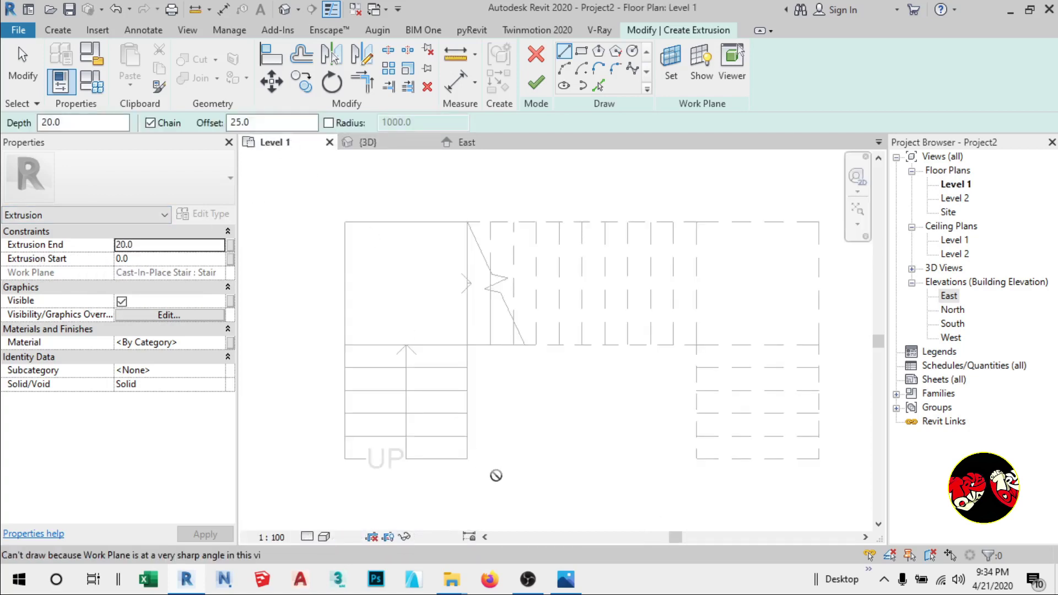
scroll(486, 487, "up", 3)
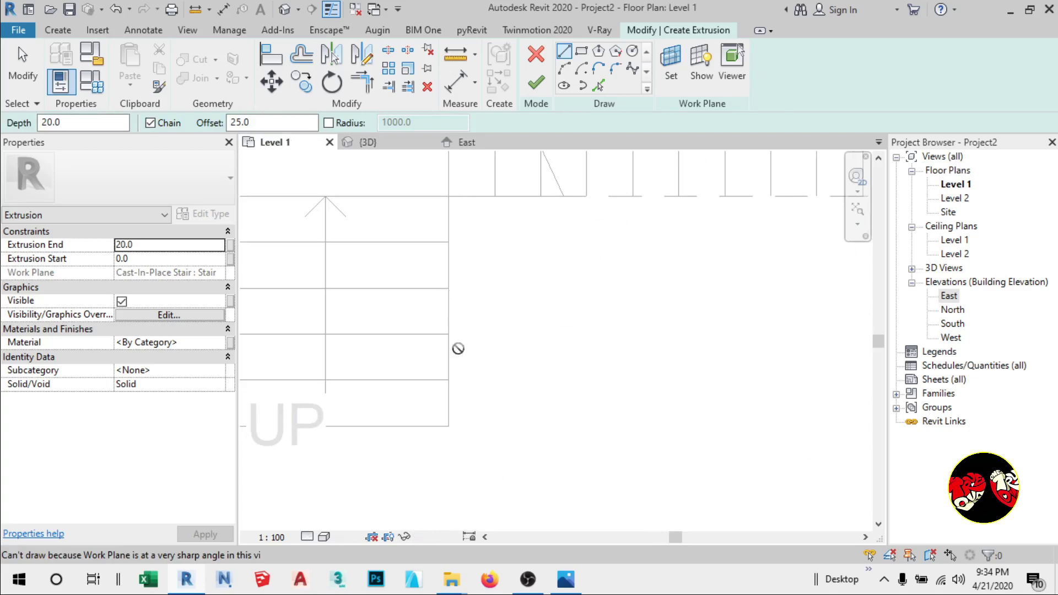
scroll(455, 422, "up", 1)
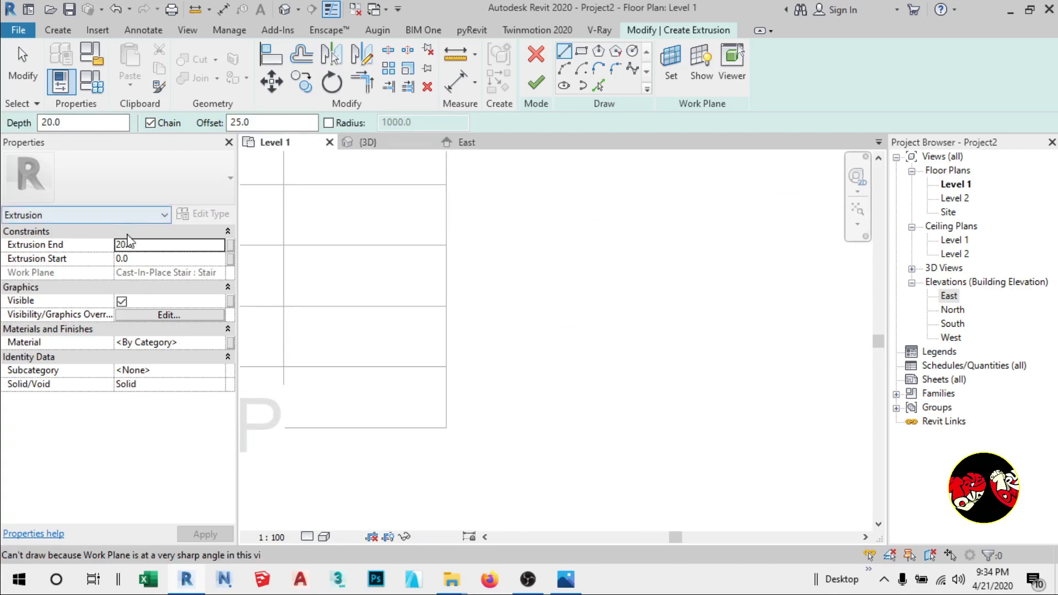
double_click(142, 244)
type("63")
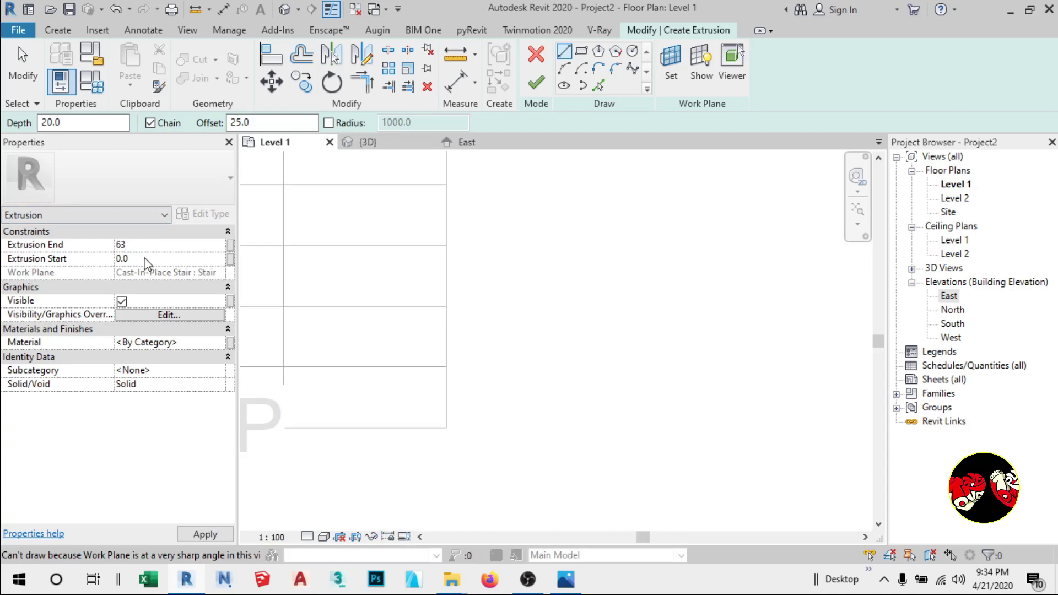
left_click(144, 259)
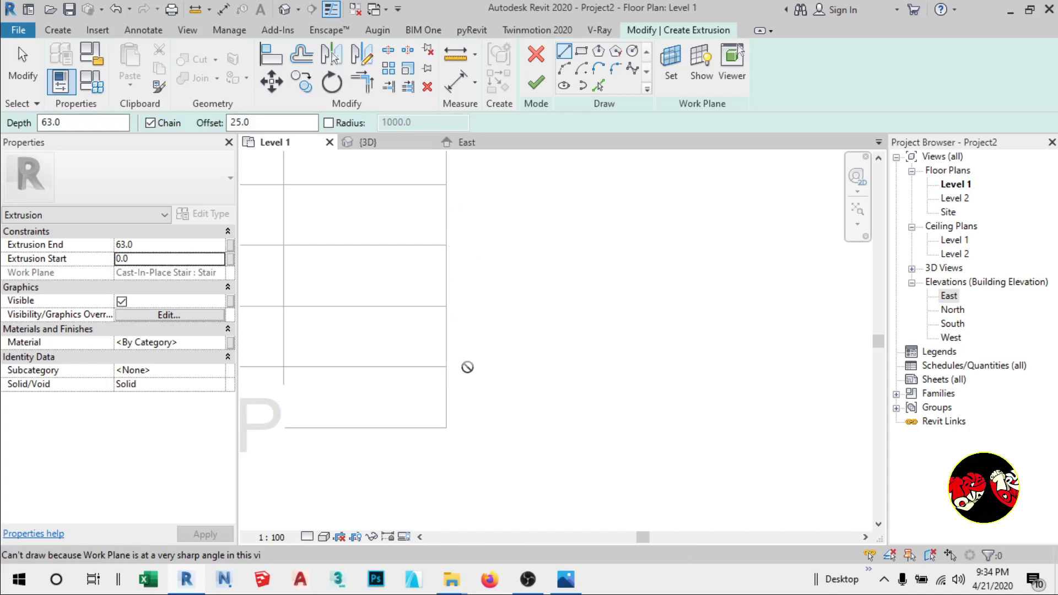
scroll(460, 399, "up", 2)
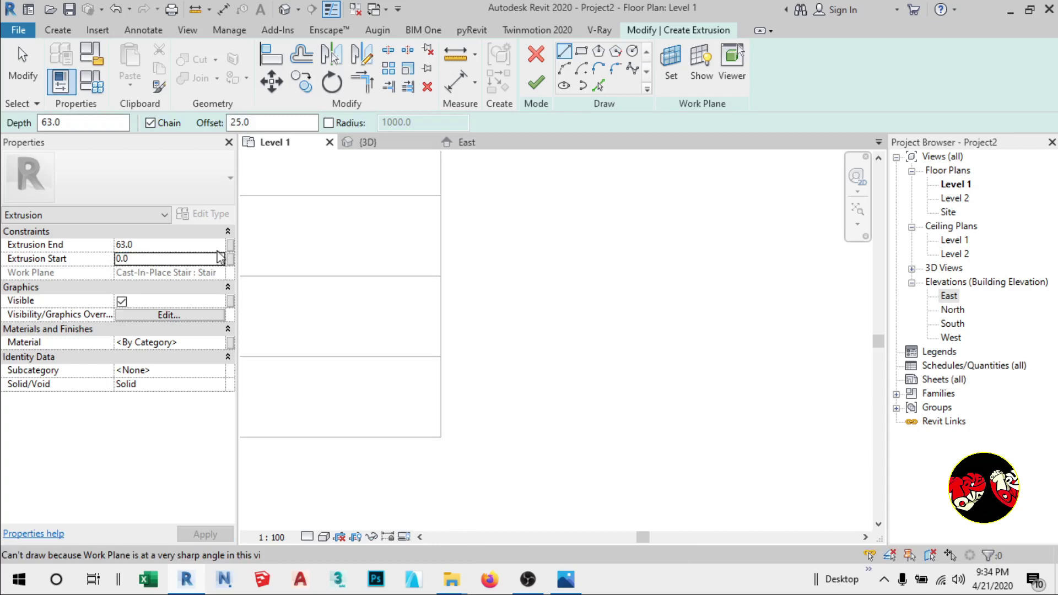
left_click(192, 260)
type("43")
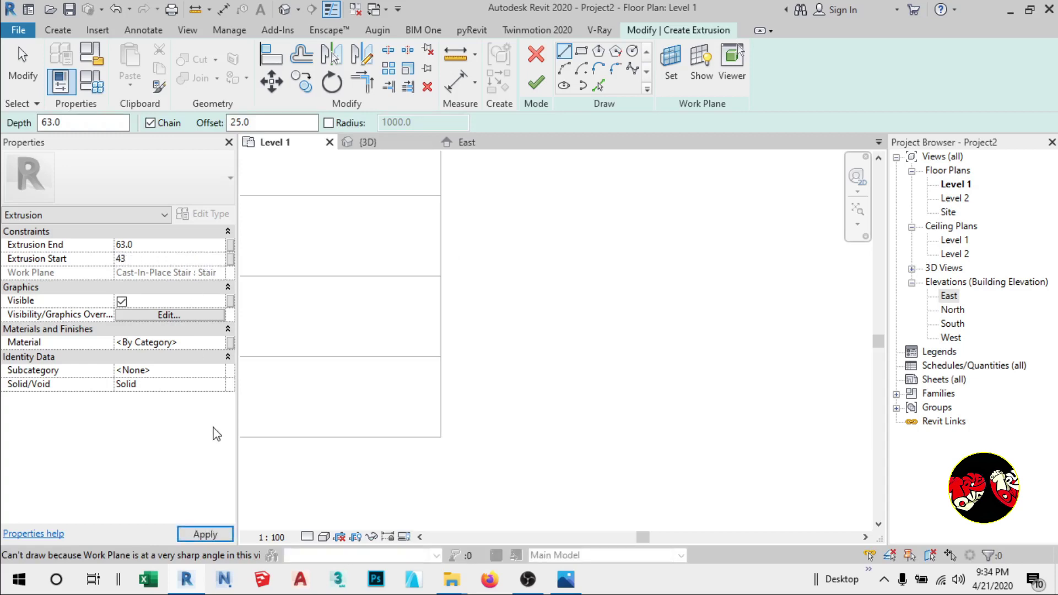
Search the materials for GLASS and assign the Glass material to the railing extrusion.
left_click(209, 343)
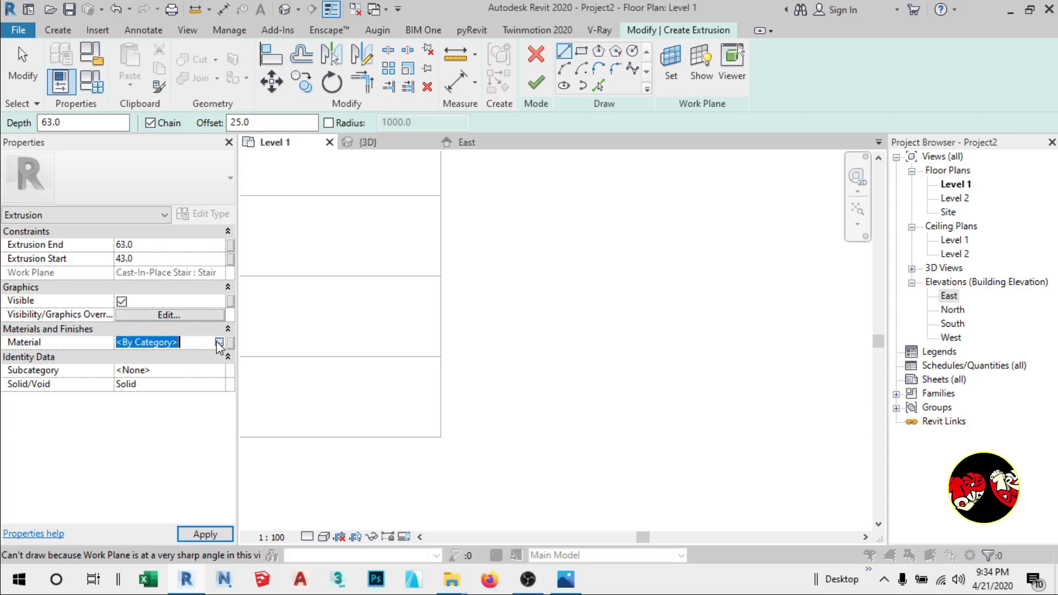
left_click(218, 342)
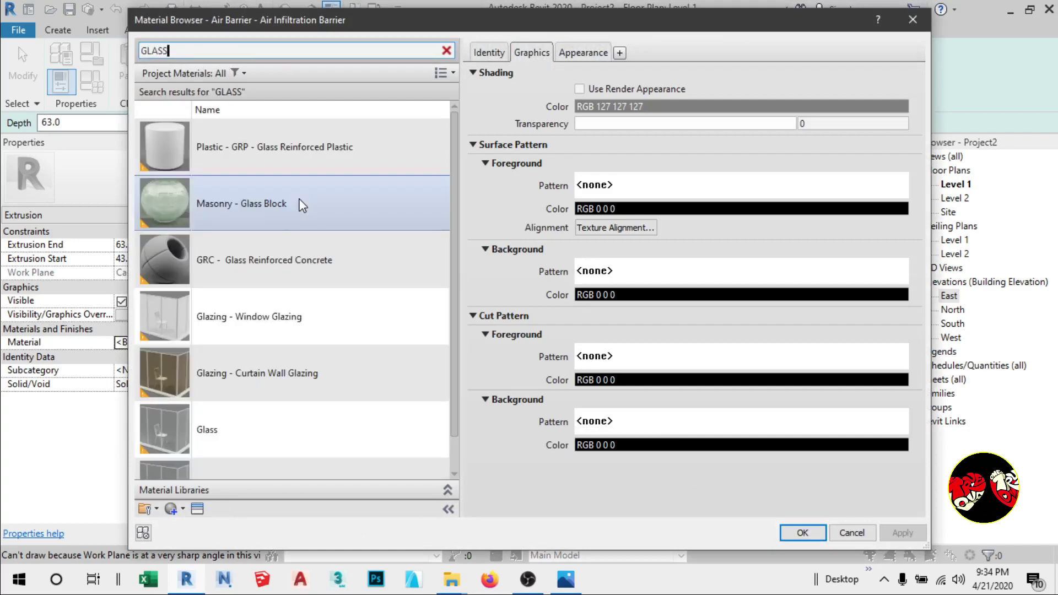
left_click(235, 428)
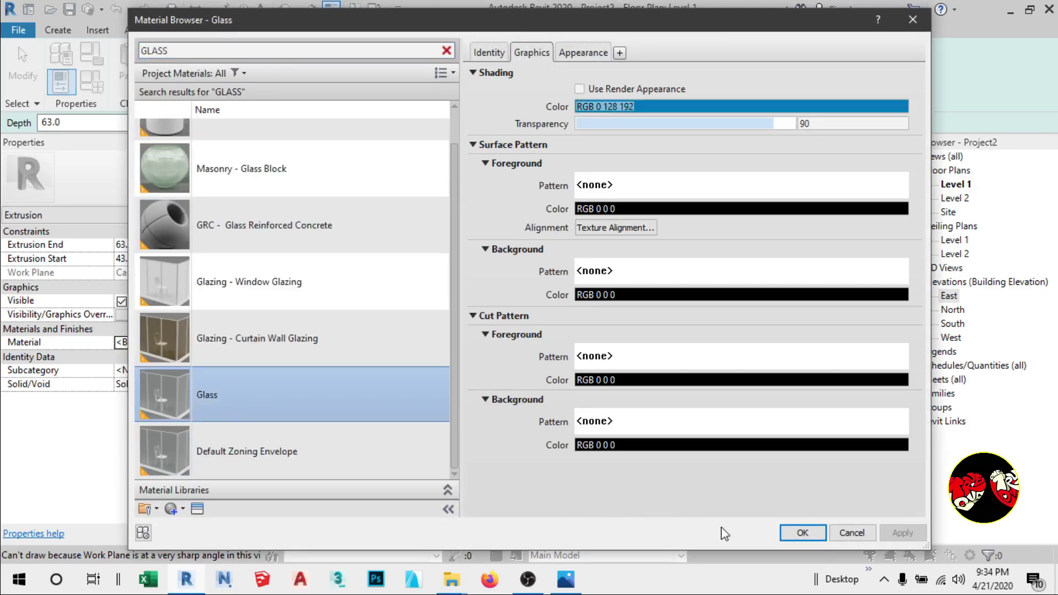
left_click(793, 533)
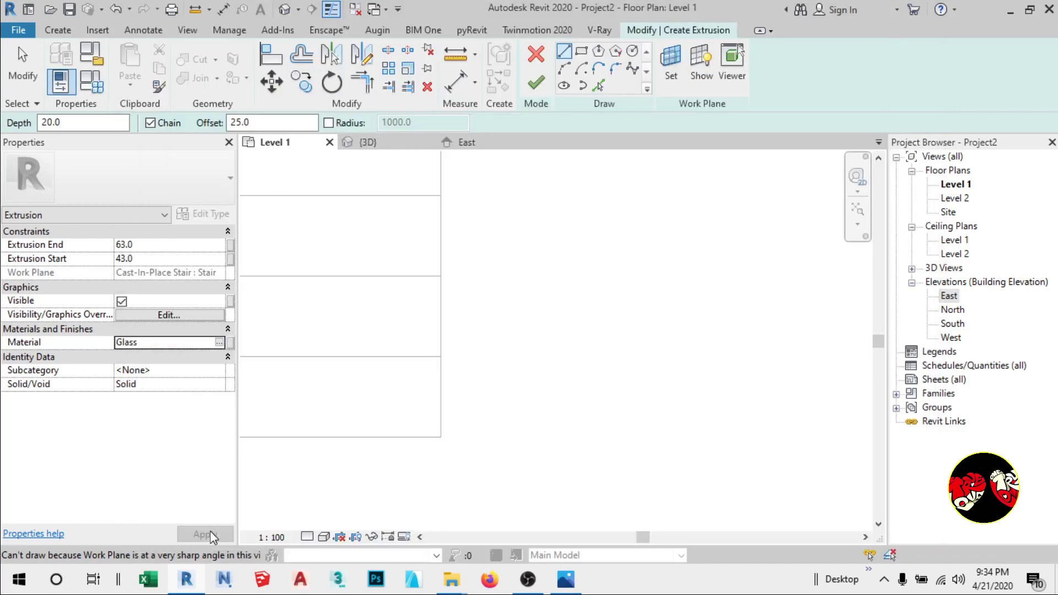
In the 3D view, pick the lowest riser's front edge to add a sketch line offset 25 mm inside the stair.
left_click(206, 533)
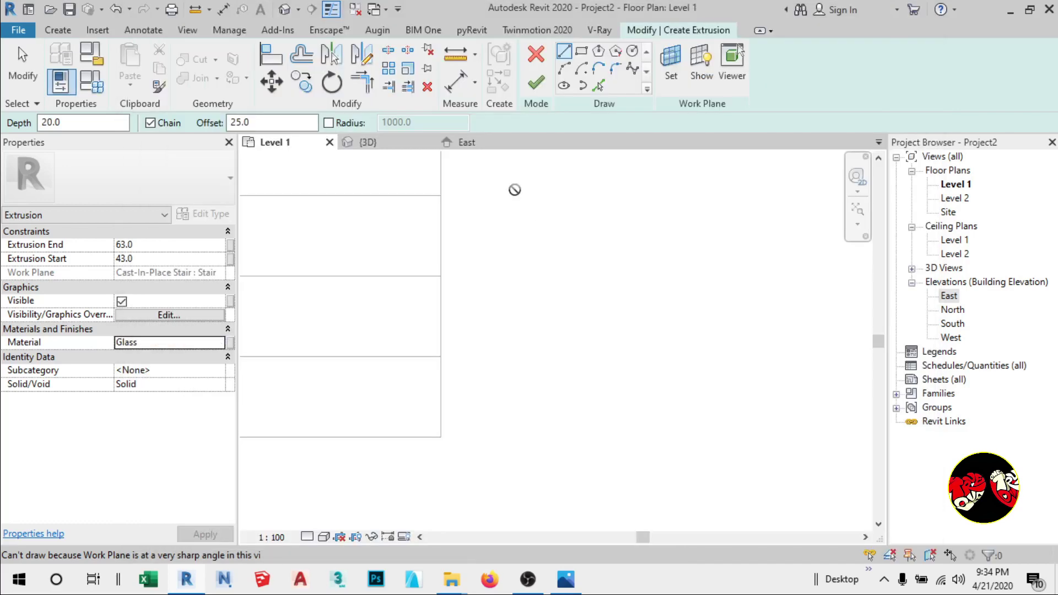
left_click(388, 145)
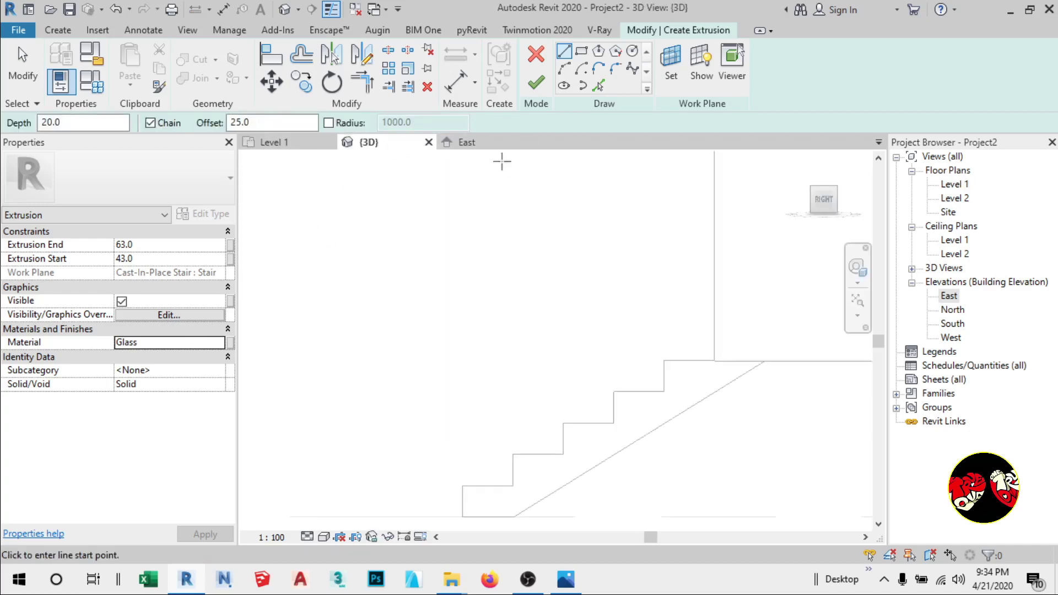
scroll(571, 421, "up", 4)
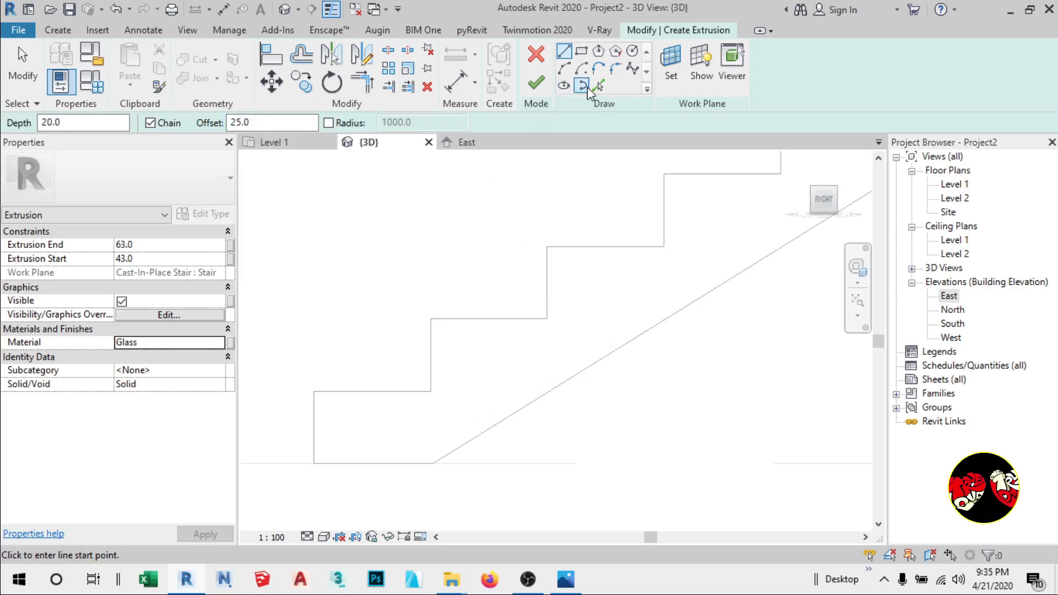
left_click(597, 84)
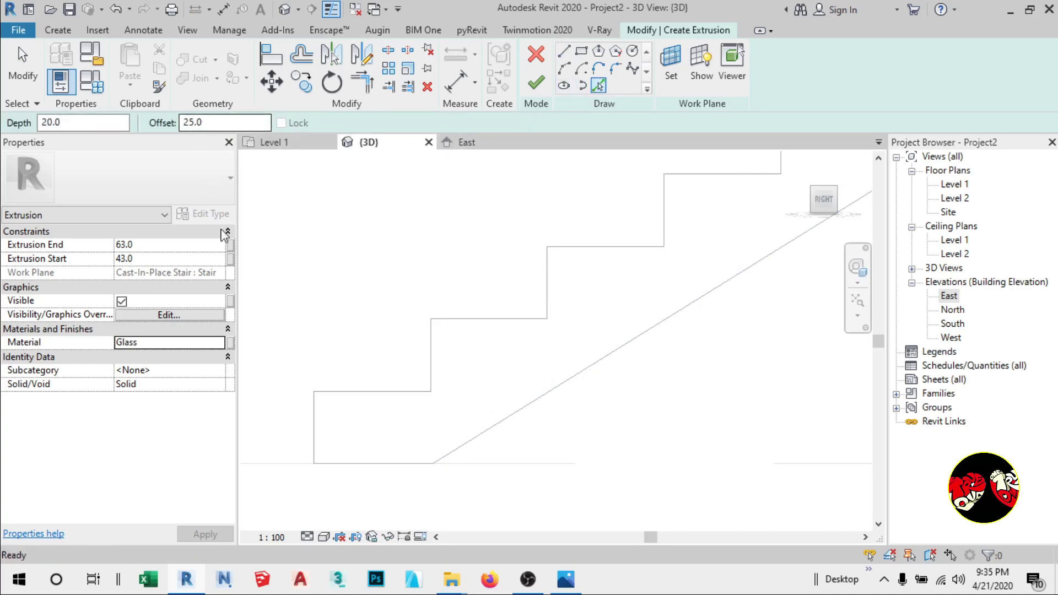
left_click(321, 434)
scroll(594, 341, "down", 2)
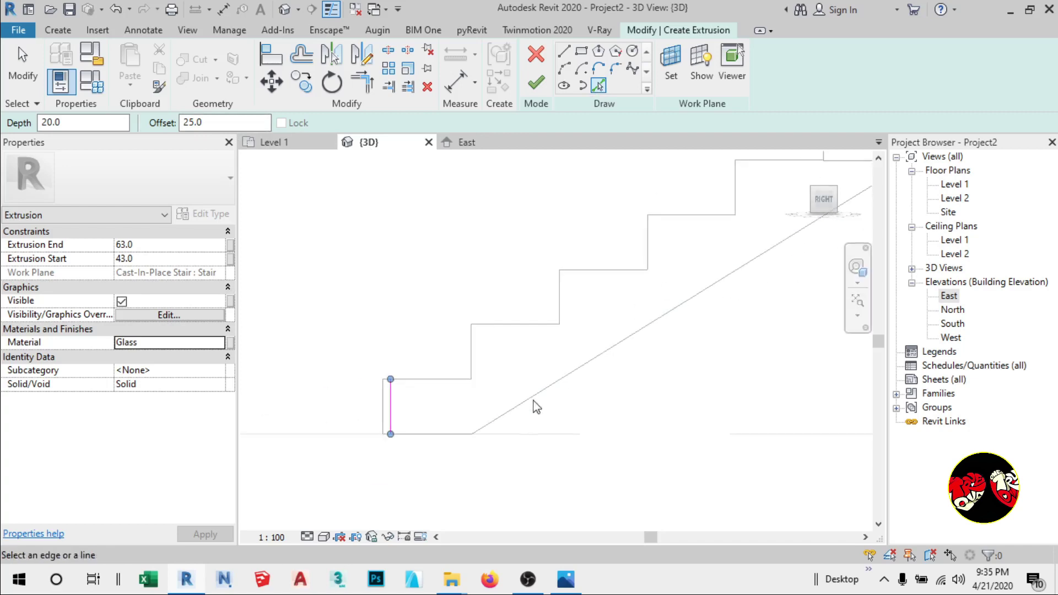
Set the offset to 15 mm and add sketch lines inside the stair's bottom edge and the lower flight's sloped underside.
scroll(444, 447, "up", 1)
scroll(435, 445, "up", 1)
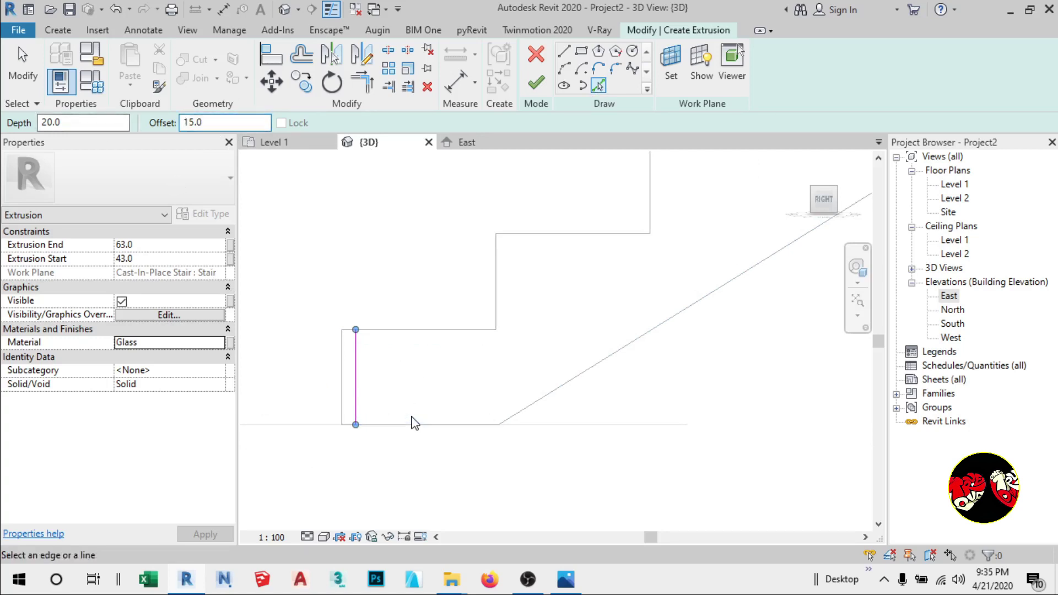
scroll(448, 449, "up", 1)
left_click(450, 423)
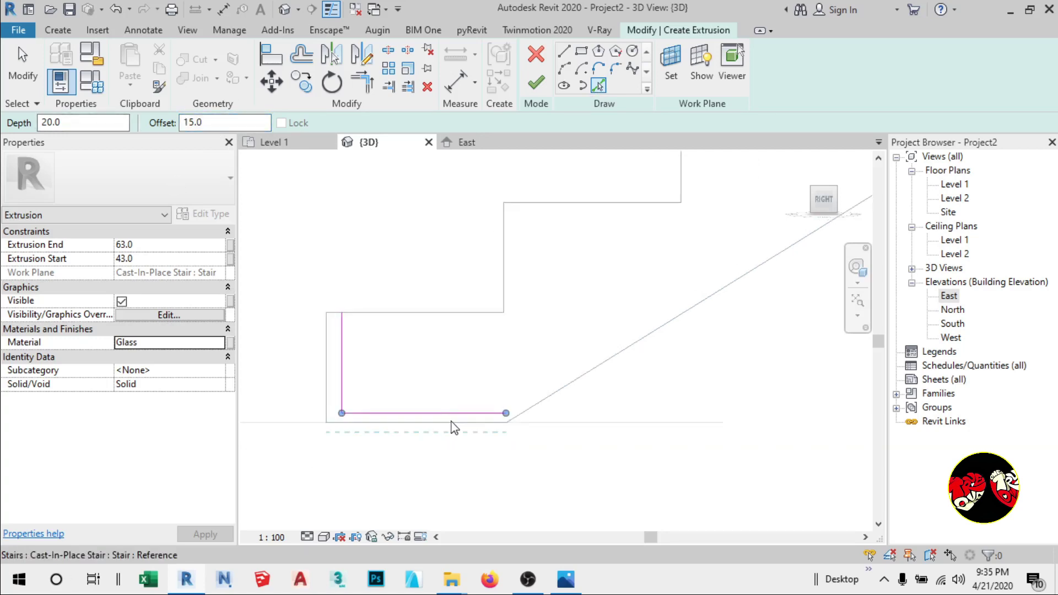
left_click(533, 414)
scroll(436, 460, "down", 4)
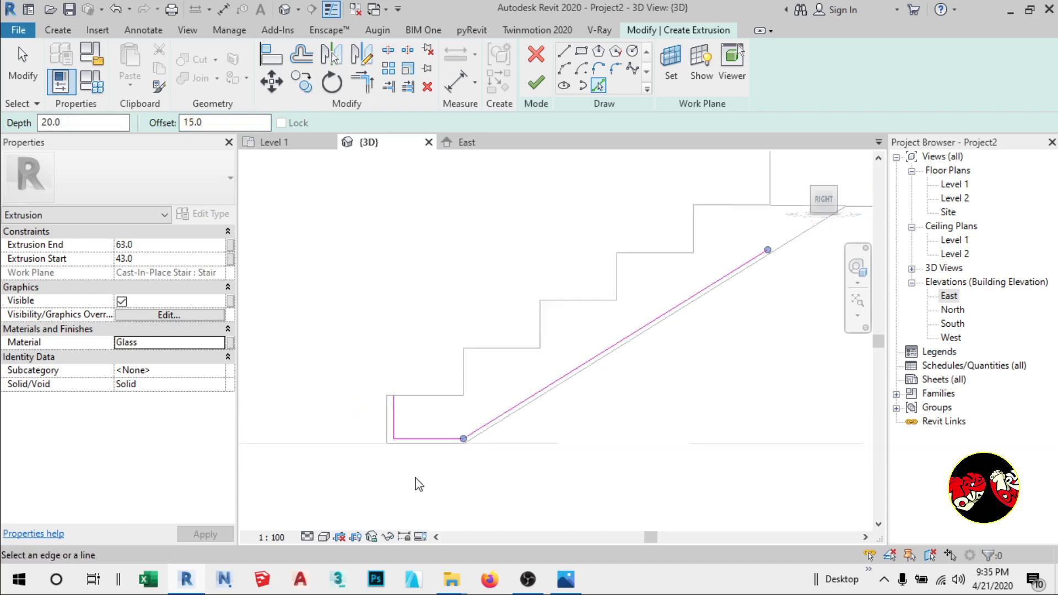
scroll(744, 216, "up", 2)
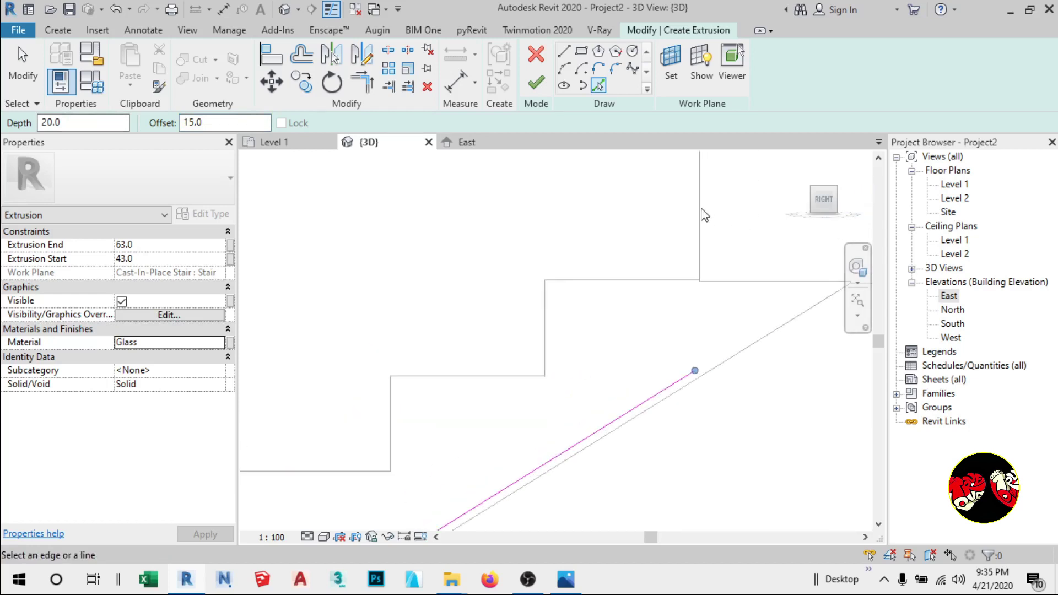
Add a sketch line offset 25 mm from the vertical edge above the lower flight's top tread and trim it to the sloped line.
double_click(182, 123)
type("2")
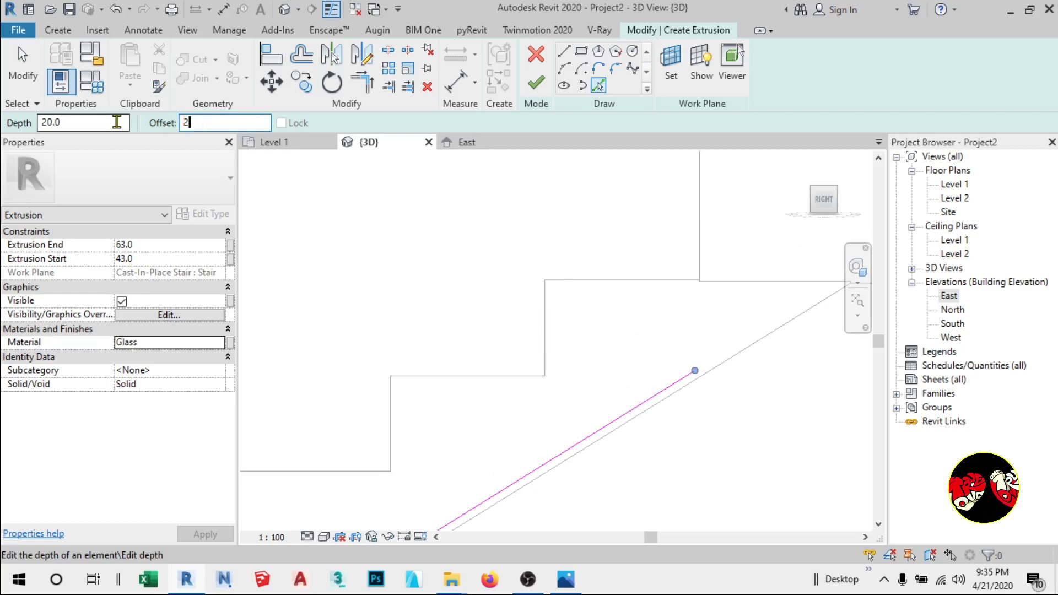
left_click(698, 247)
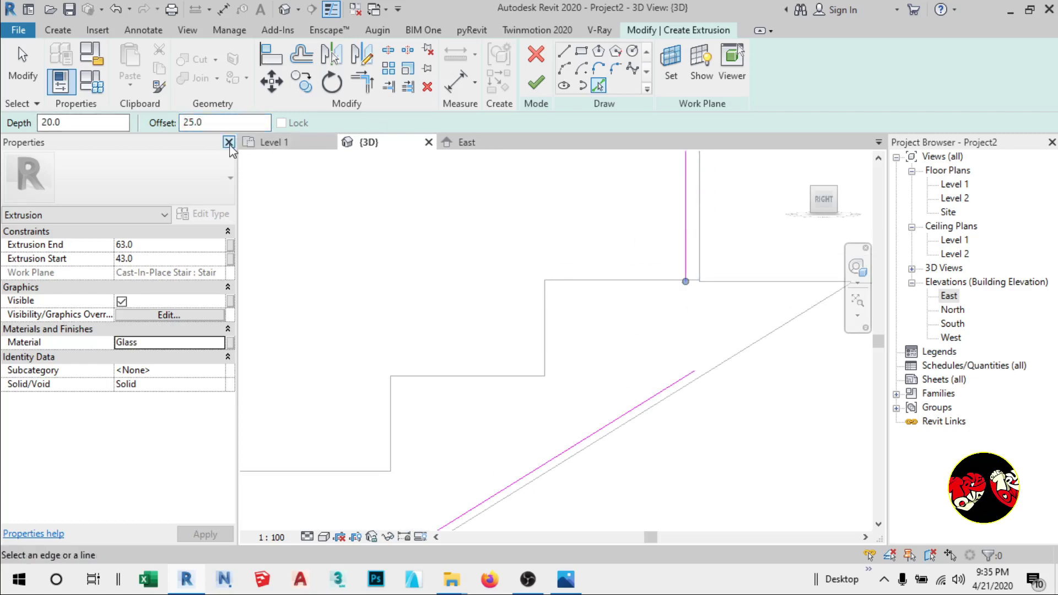
left_click(362, 83)
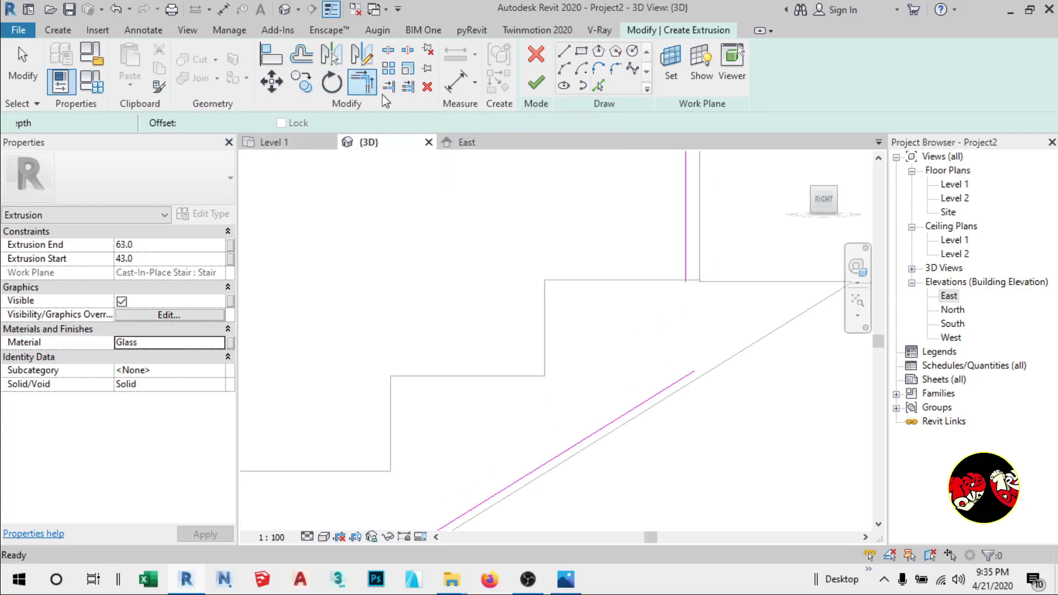
left_click(685, 246)
left_click(678, 381)
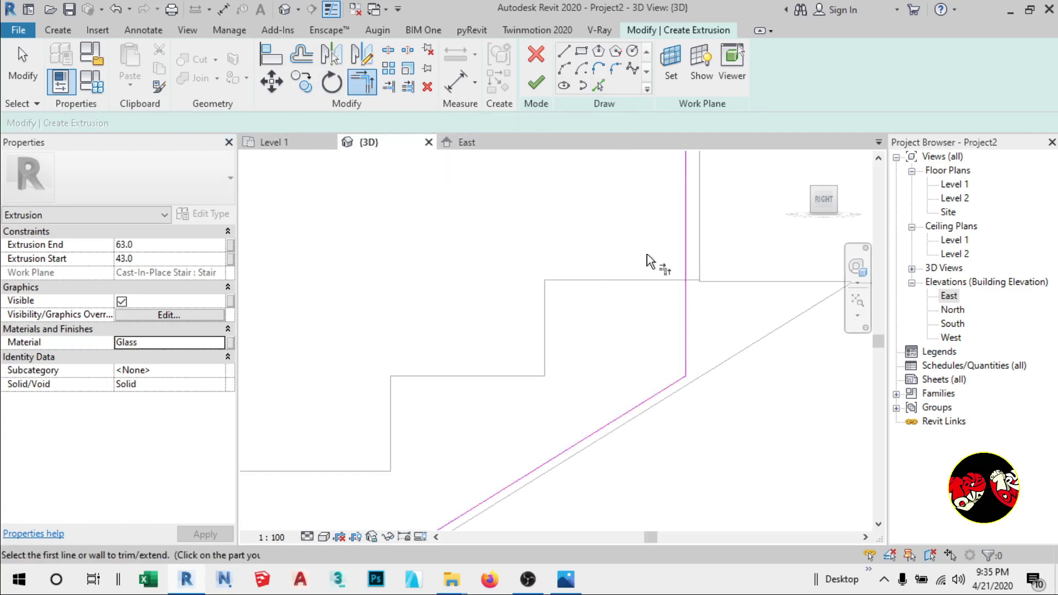
Draw a vertical 1100 mm sketch line upward from the upper end of the line at the first riser.
scroll(671, 255, "down", 5)
scroll(469, 341, "up", 5)
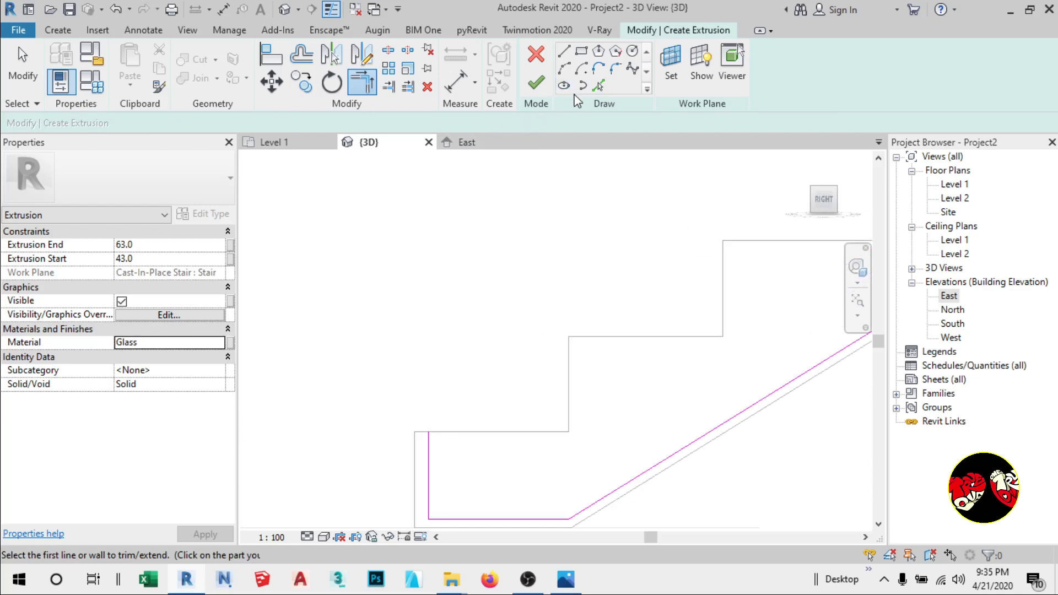
left_click(564, 53)
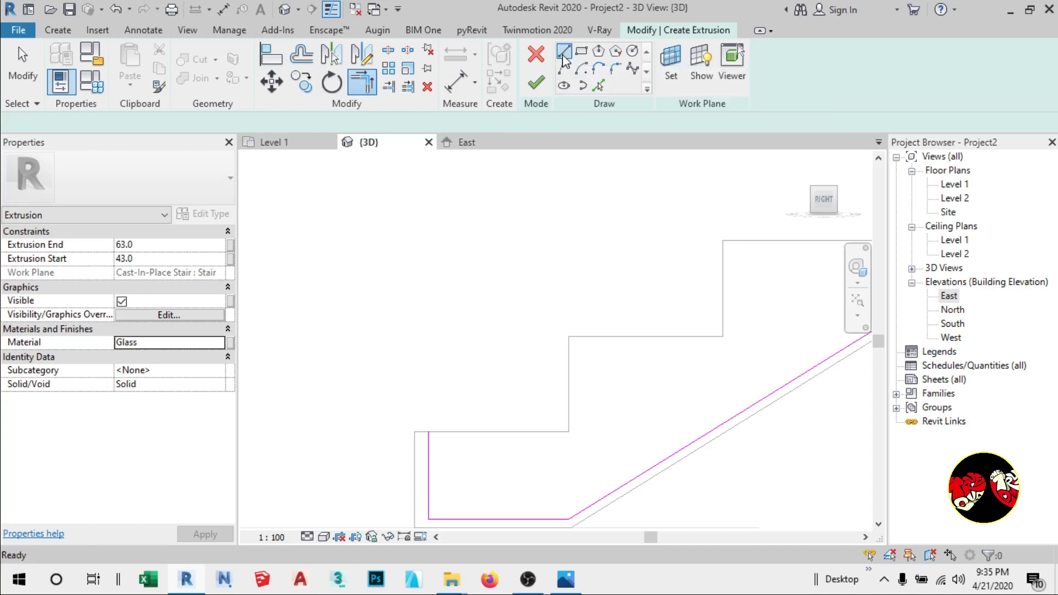
left_click(428, 432)
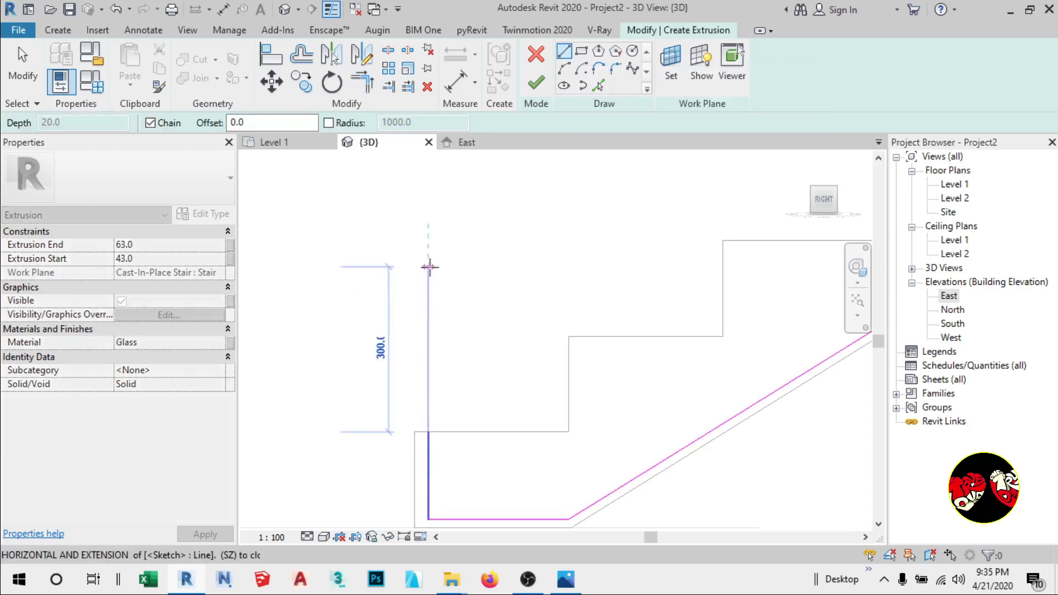
type("1100")
key("Return")
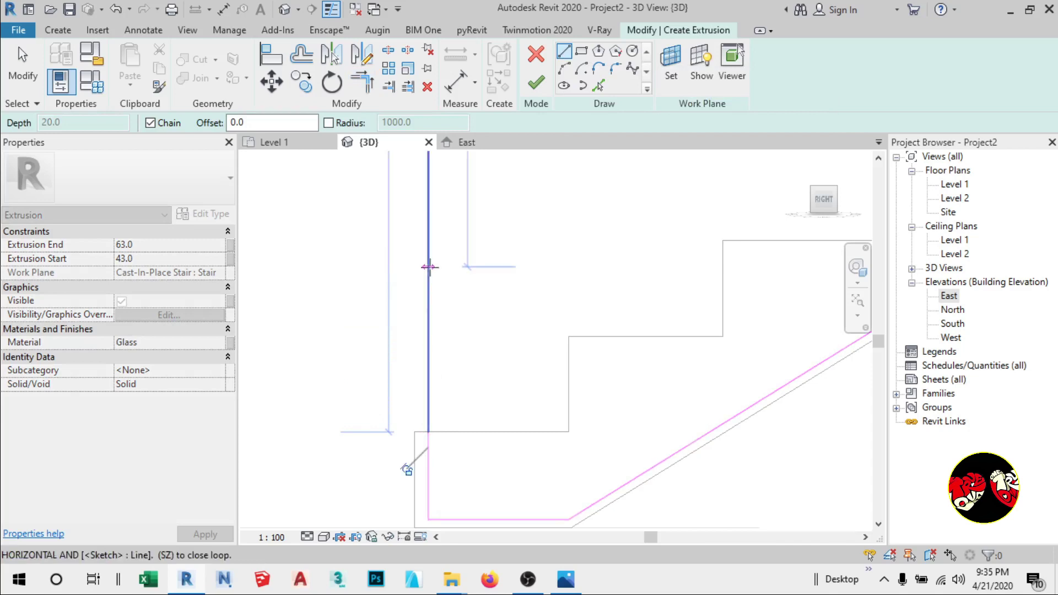
key("Escape")
key("Escape")
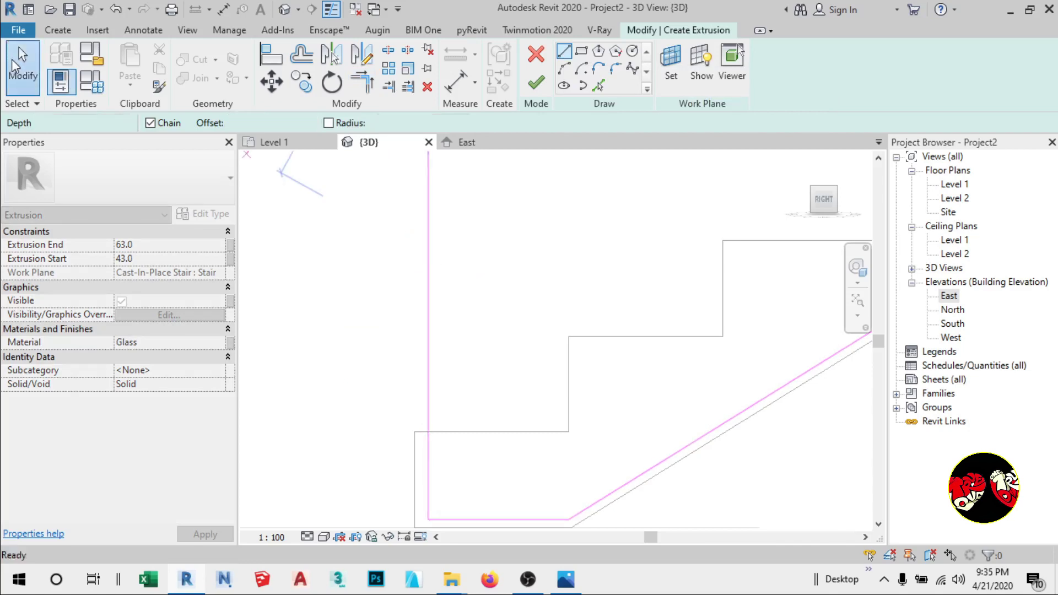
Delete the short vertical line at the first riser and extend the 1100 mm line down to a corner with the bottom line.
left_click(429, 478)
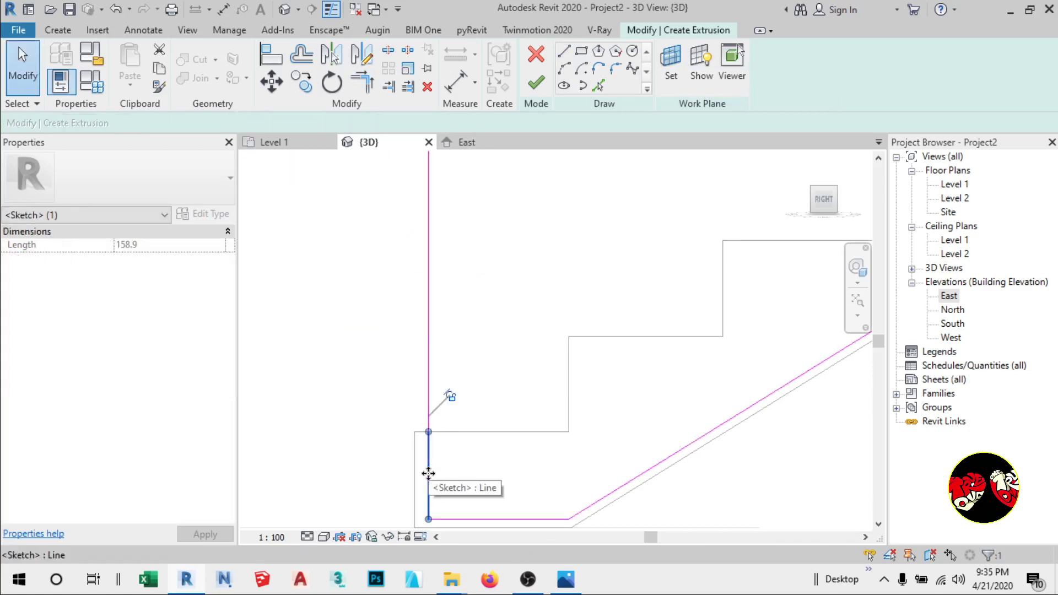
left_click(472, 437)
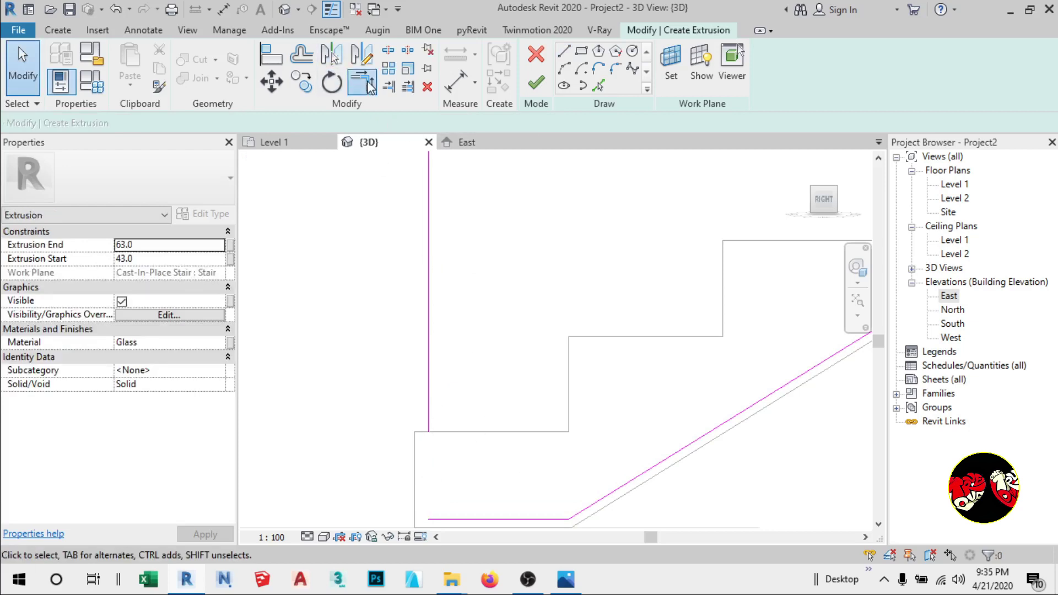
left_click(362, 83)
left_click(429, 331)
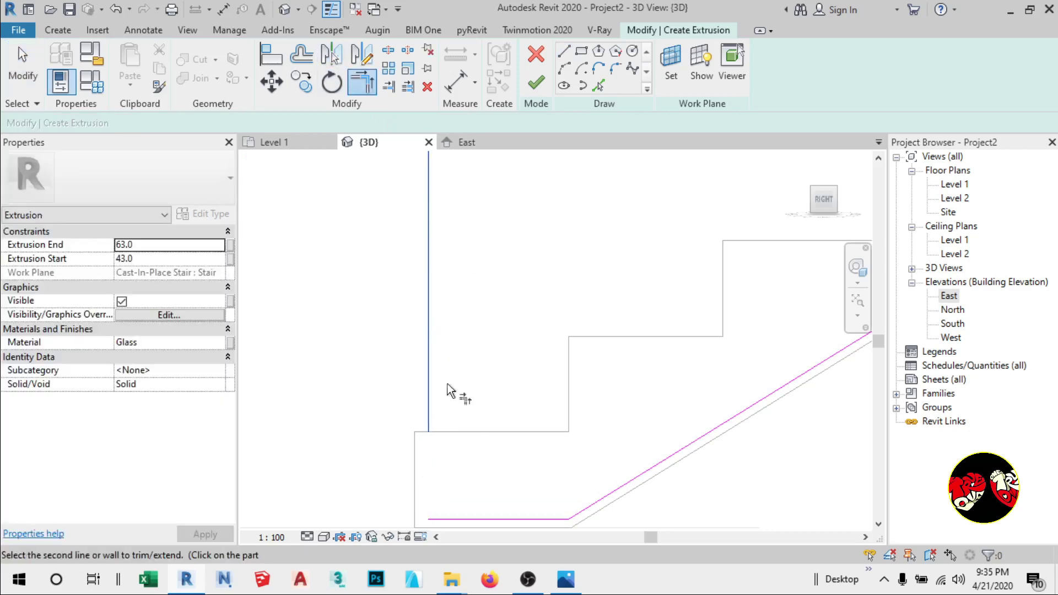
left_click(477, 518)
Copy the sloped sketch line up to near the top of the tall front vertical line.
scroll(433, 446, "down", 3)
scroll(452, 443, "down", 2)
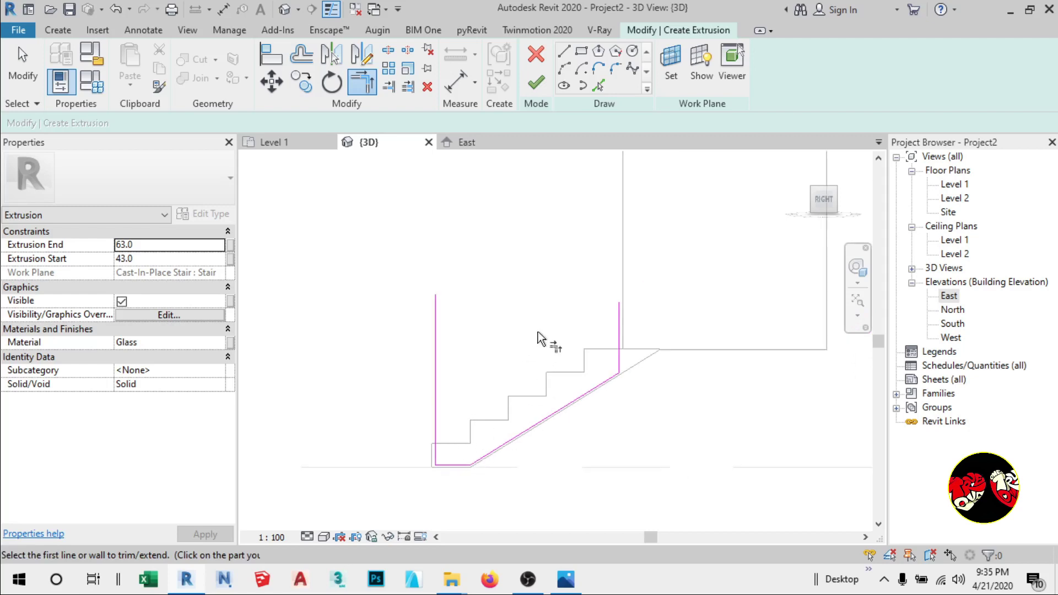
scroll(519, 403, "up", 5)
scroll(593, 365, "down", 3)
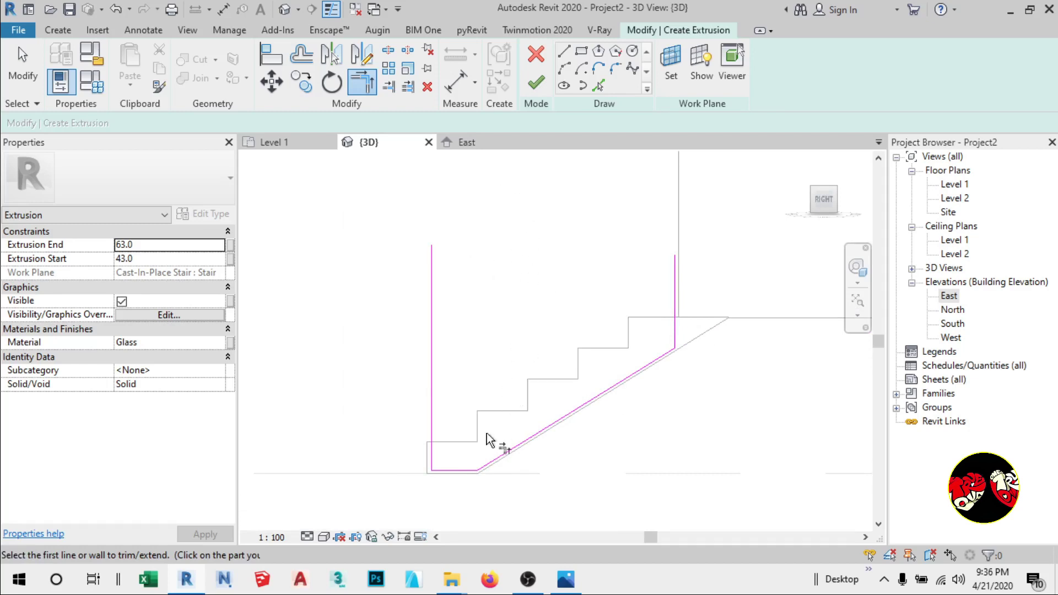
left_click(496, 462)
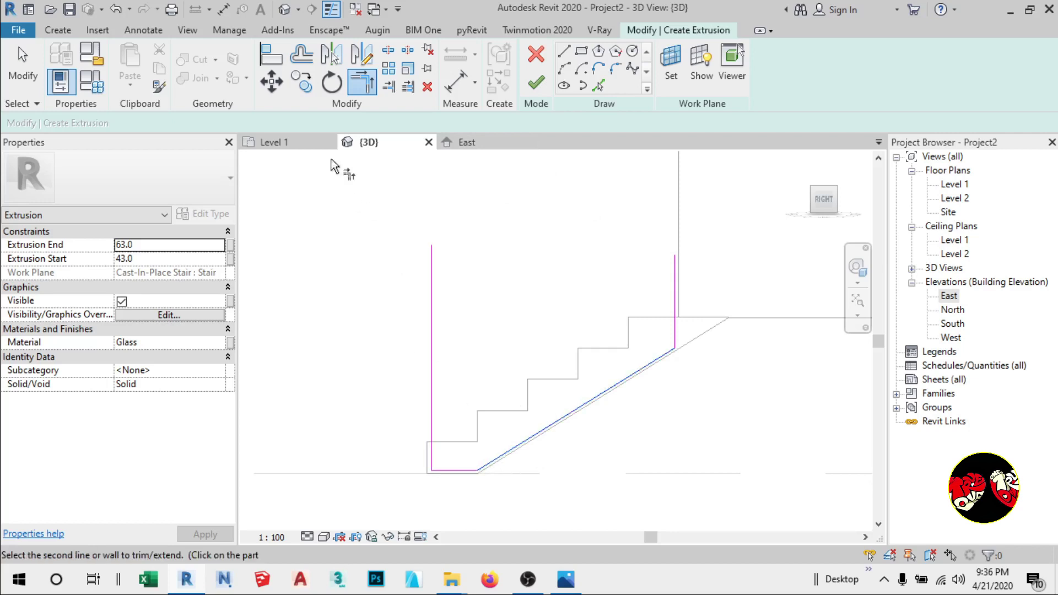
left_click(301, 81)
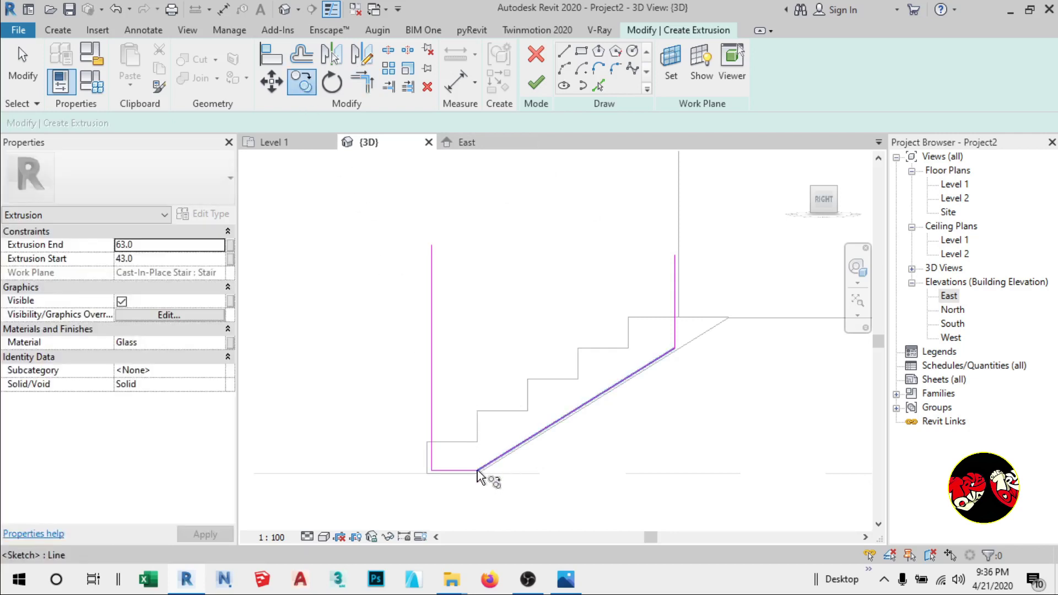
left_click(498, 462)
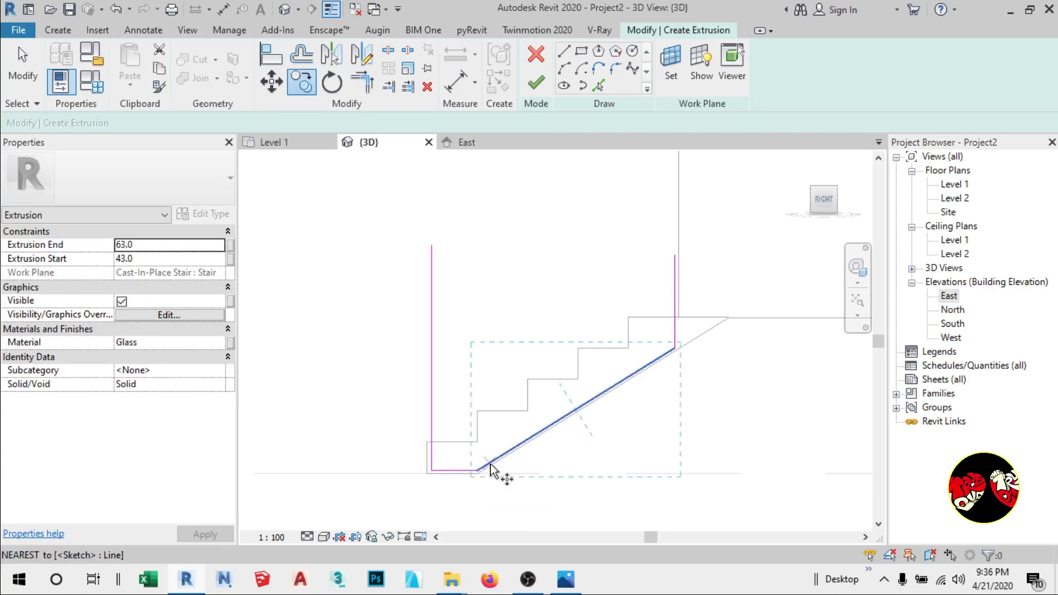
mouse_move(481, 473)
left_mouse_down()
mouse_move(468, 247)
mouse_move(441, 244)
left_mouse_up()
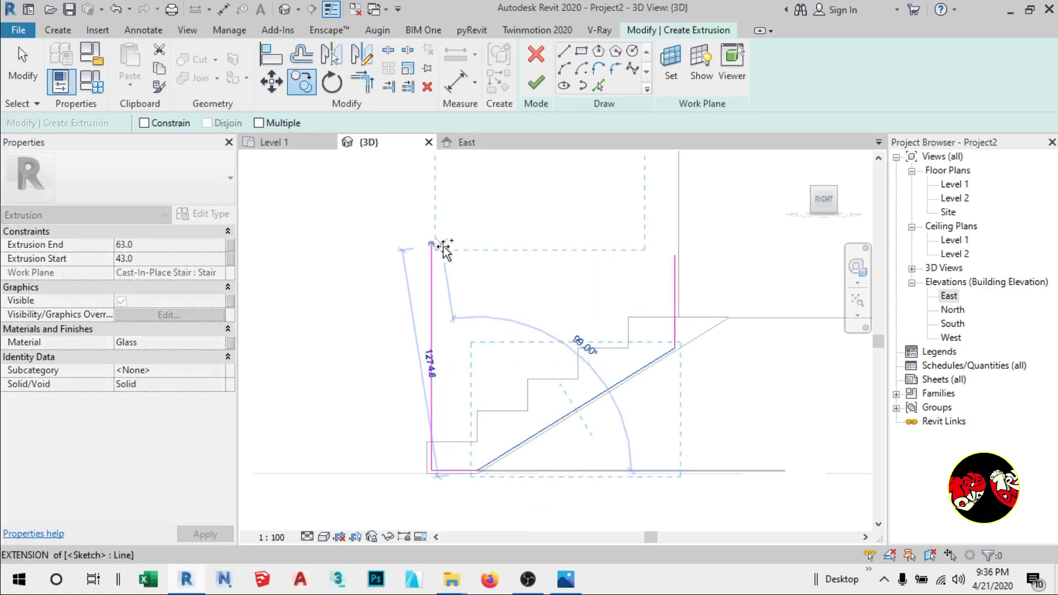
Move the copied sloped line so its lower end snaps to the top endpoint of the front vertical line.
scroll(429, 422, "down", 3)
scroll(437, 317, "up", 6)
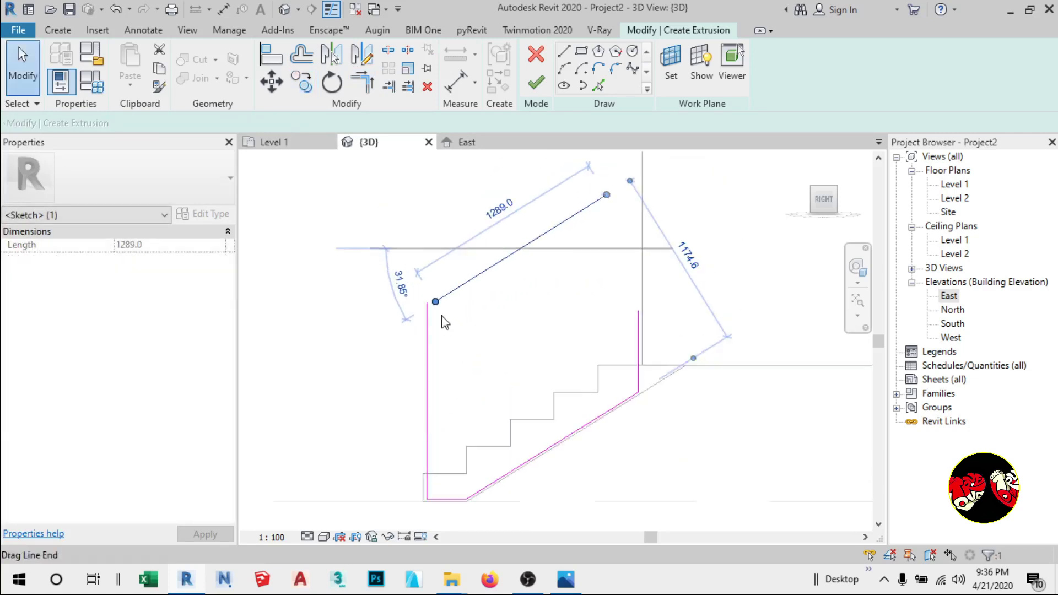
left_click(271, 81)
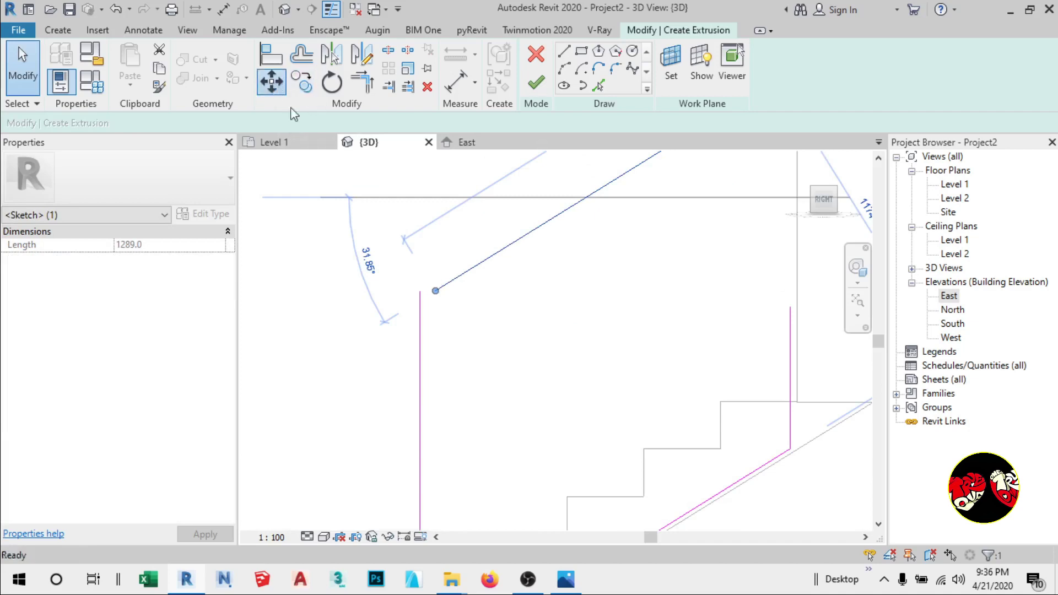
left_click(432, 288)
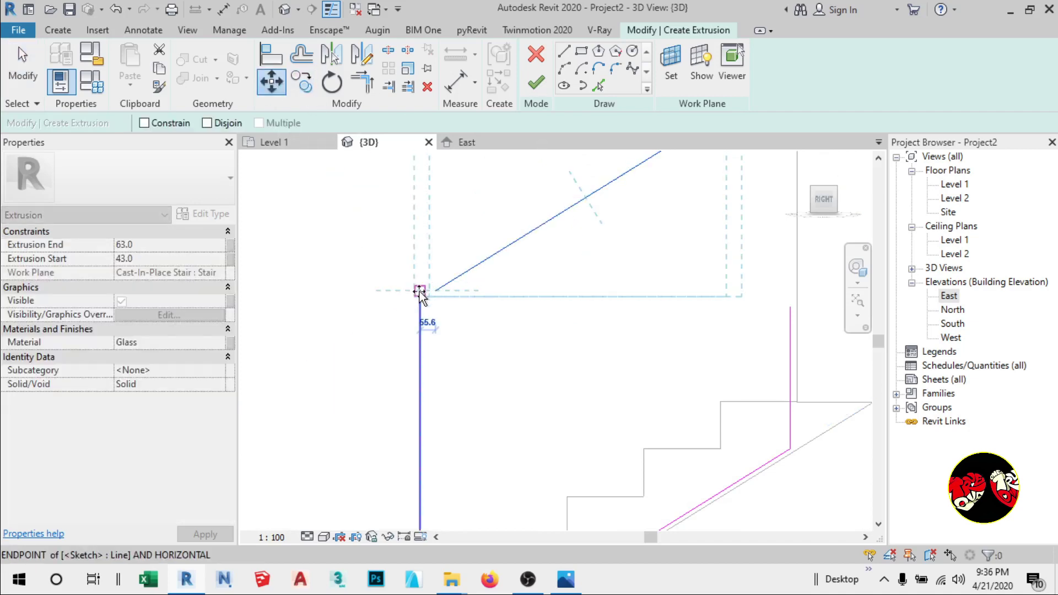
left_click(420, 291)
Extend the upper sloped line and the vertical line at the landing until they meet in a corner.
scroll(448, 325, "down", 3)
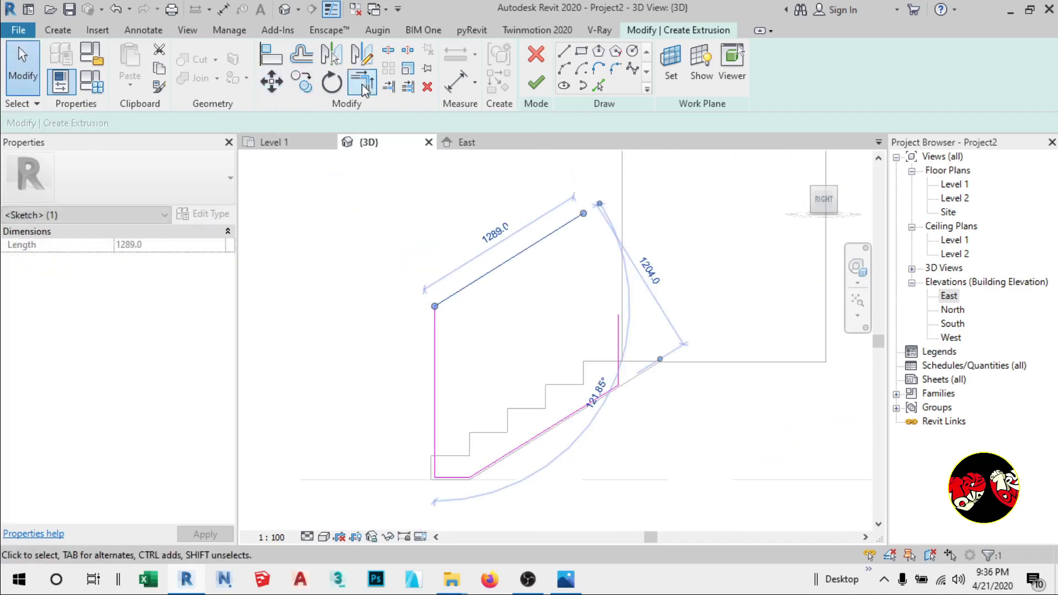
left_click(361, 83)
left_click(552, 239)
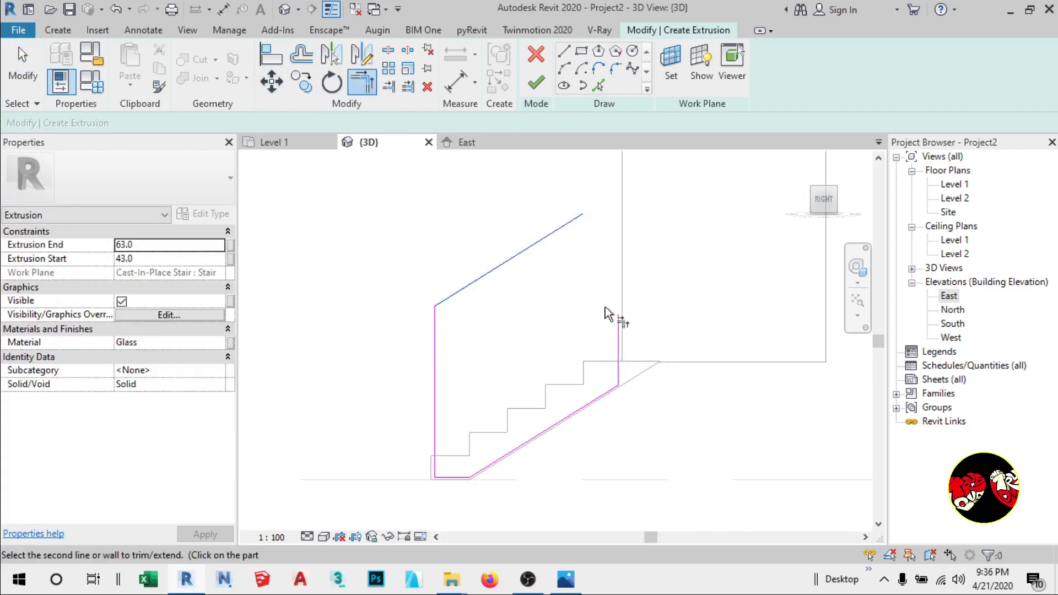
left_click(618, 334)
Join the upper sloped line with the landing's vertical line, and trim the front vertical line to the profile's bottom line.
left_click(493, 274)
scroll(439, 501, "up", 2)
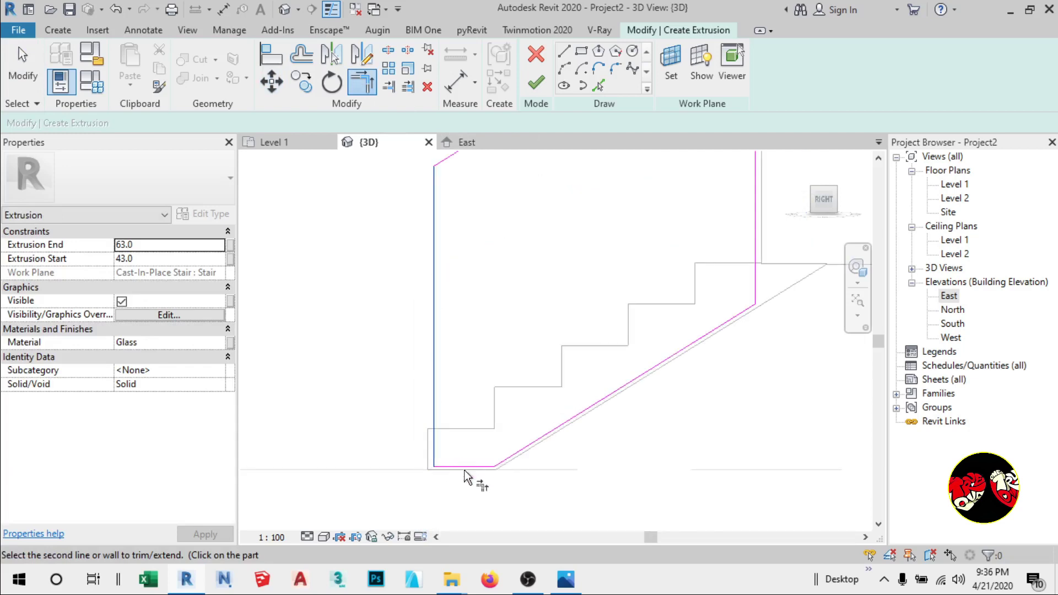
scroll(463, 471, "up", 2)
left_click(540, 447)
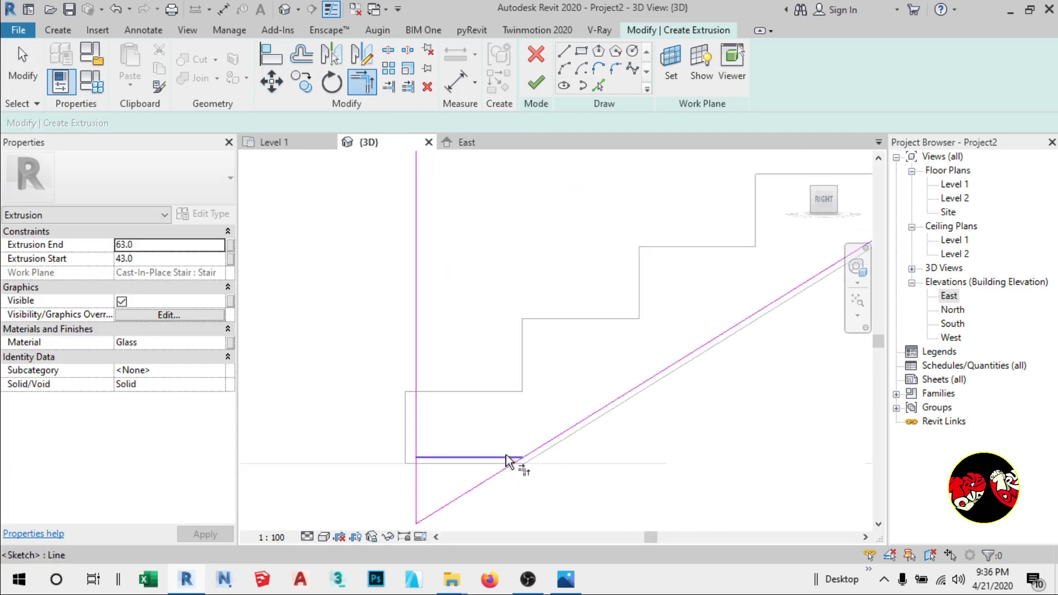
left_click(424, 430)
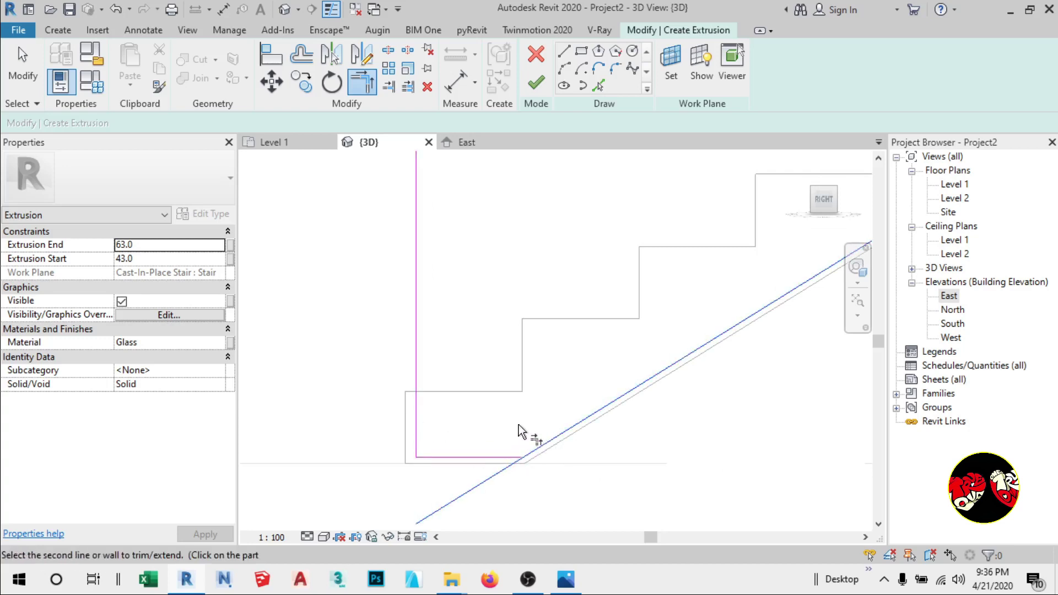
scroll(491, 378, "down", 2)
scroll(558, 397, "up", 1)
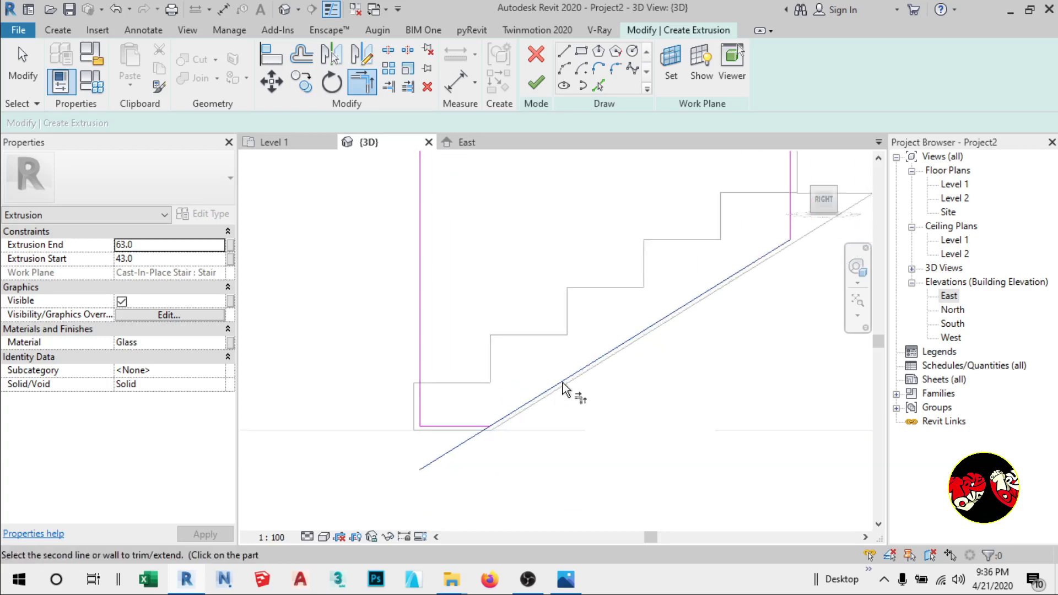
Delete the lower sloped sketch line that overshoots the bottom line.
left_click(33, 78)
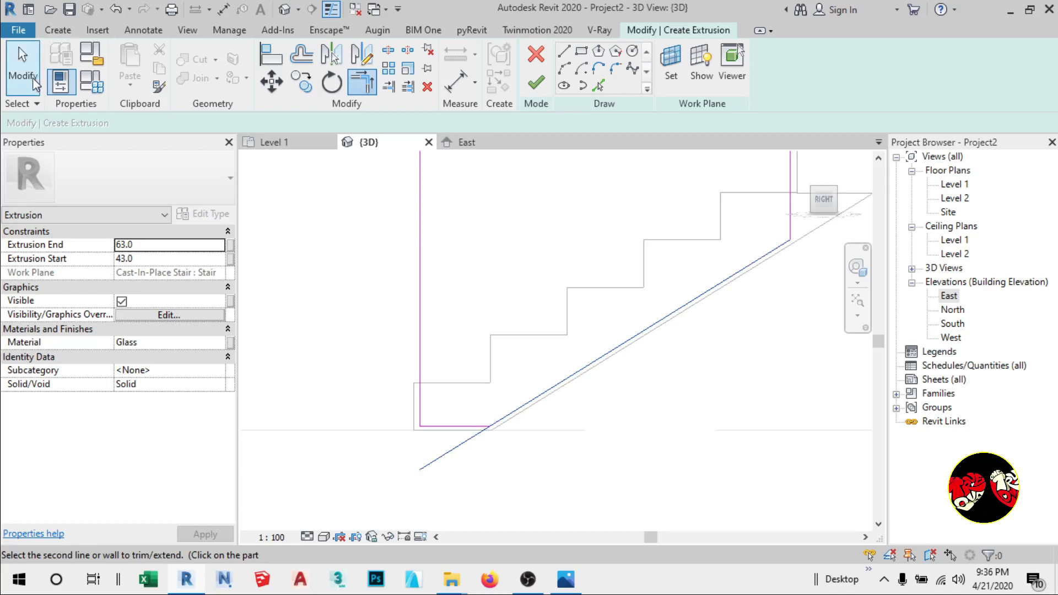
left_click(468, 442)
key("Delete")
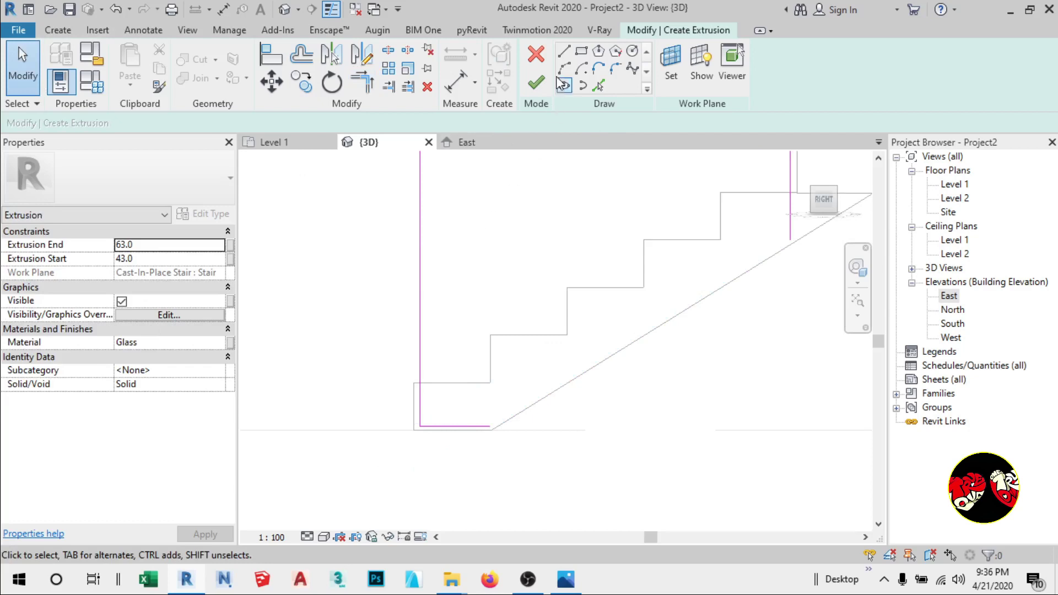
Draw a line from the bottom line's end to the landing vertical's lower endpoint, and finish the extrusion sketch in the Level 1 plan.
left_click(565, 54)
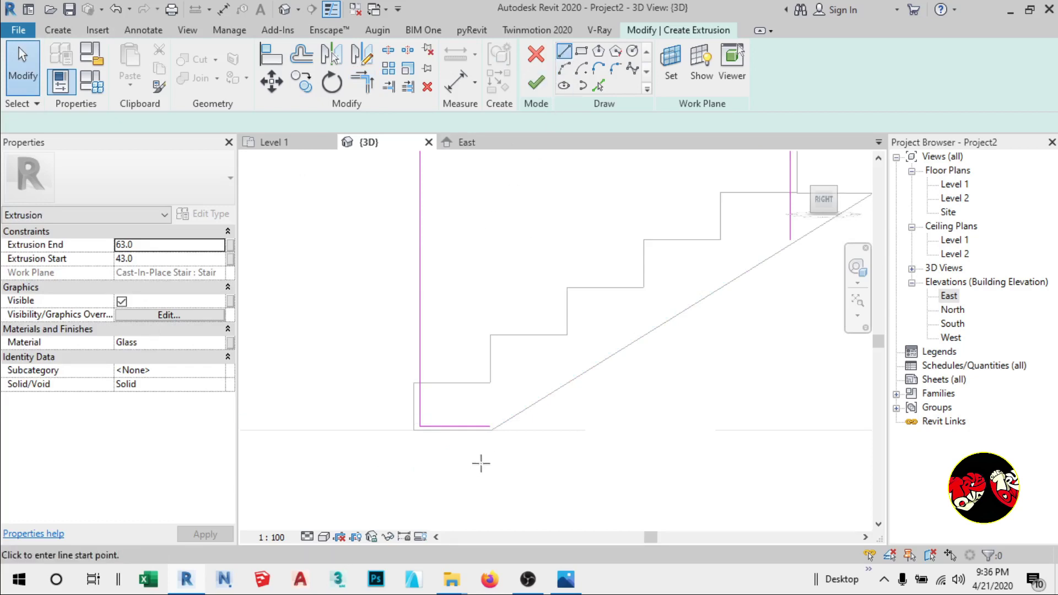
left_click(490, 426)
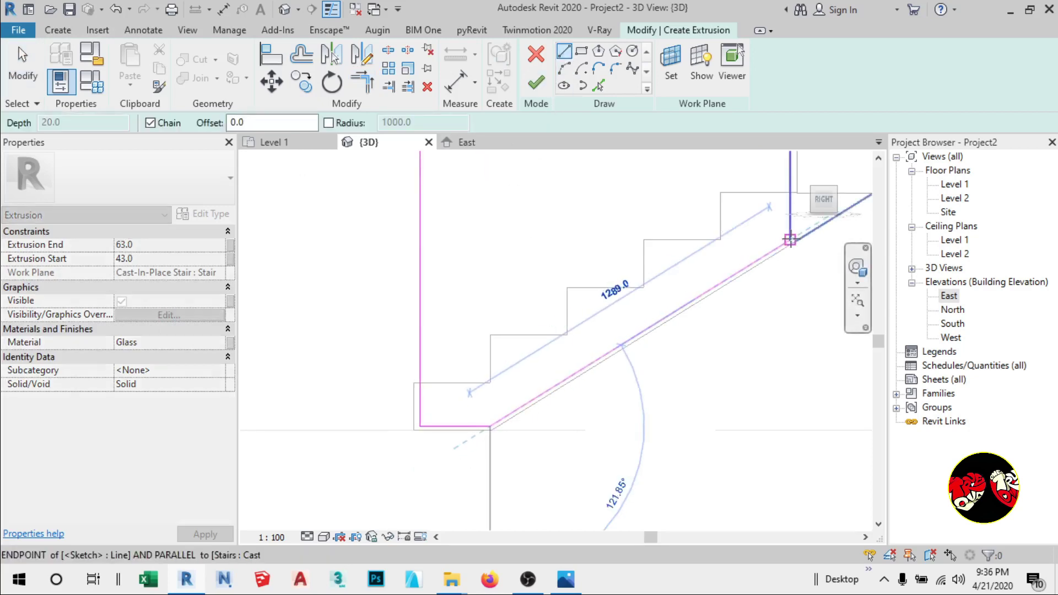
left_click(790, 240)
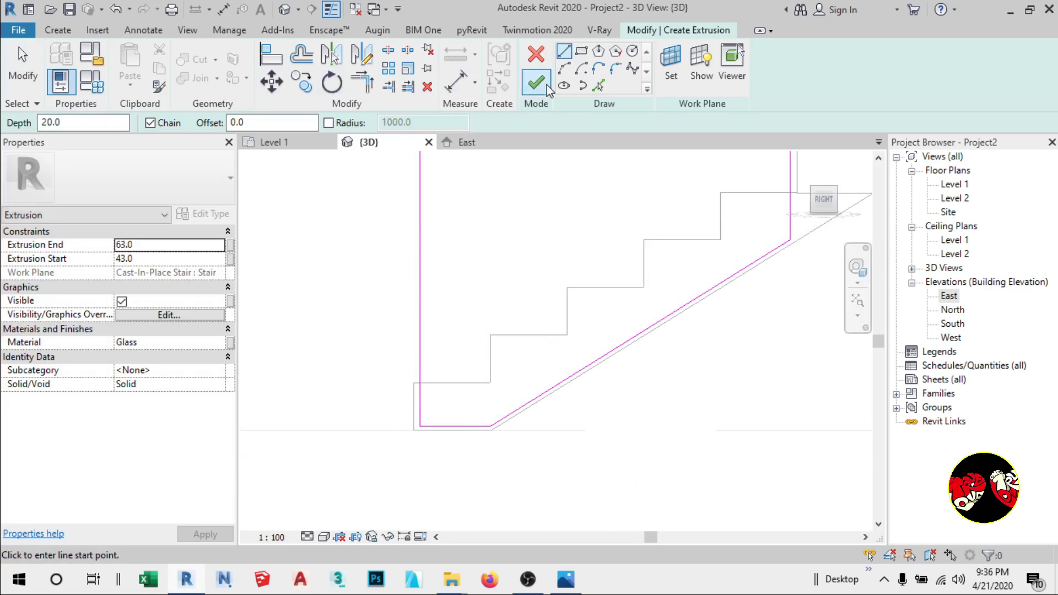
left_click(282, 142)
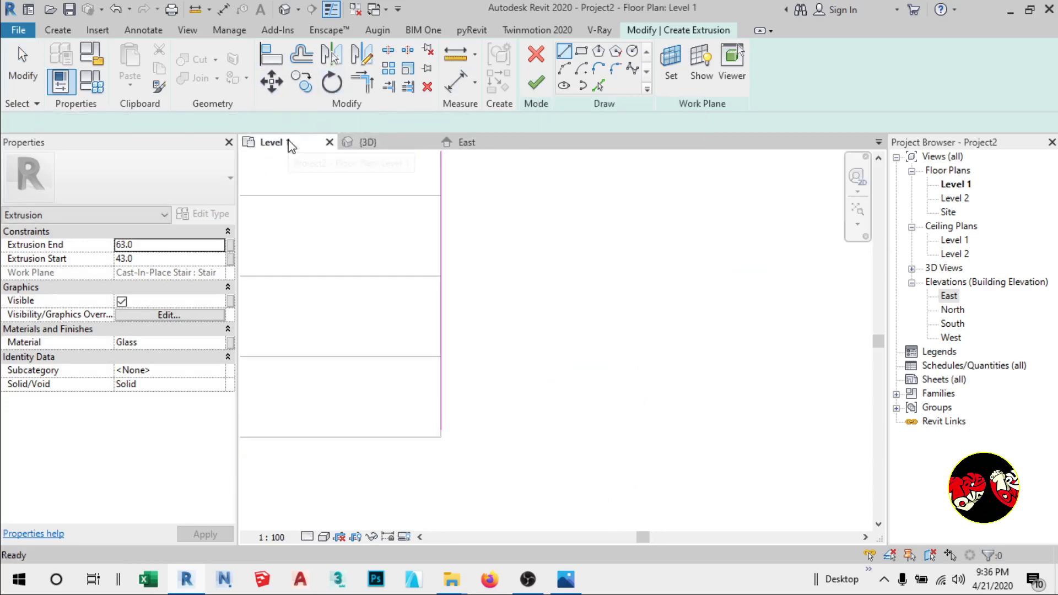
left_click(535, 84)
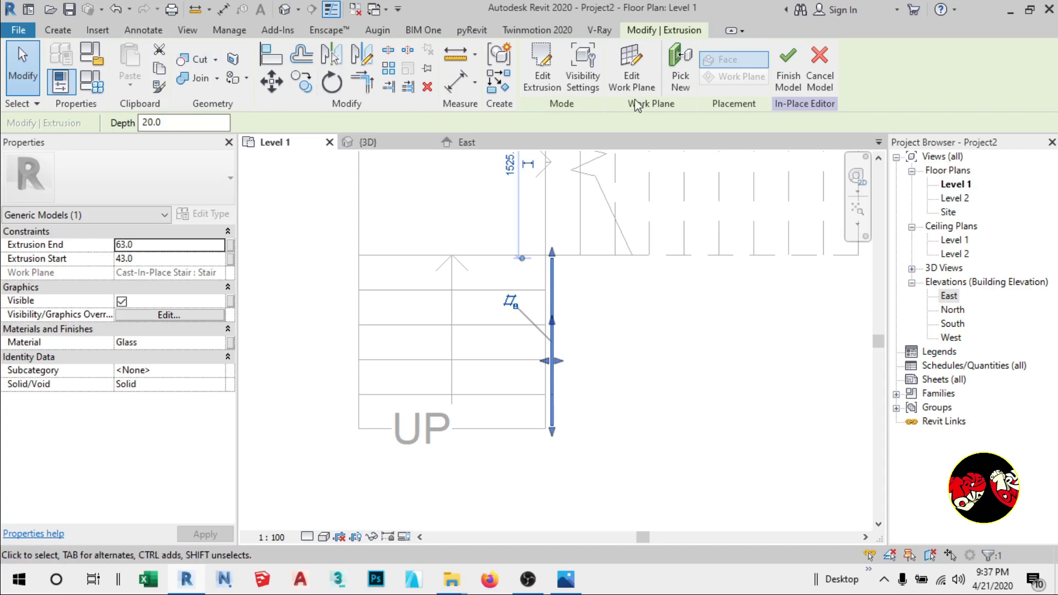
Measure with aligned dimensions from the stair's side edge to the glass panel's outer and inner faces, without placing a dimension.
left_click(142, 31)
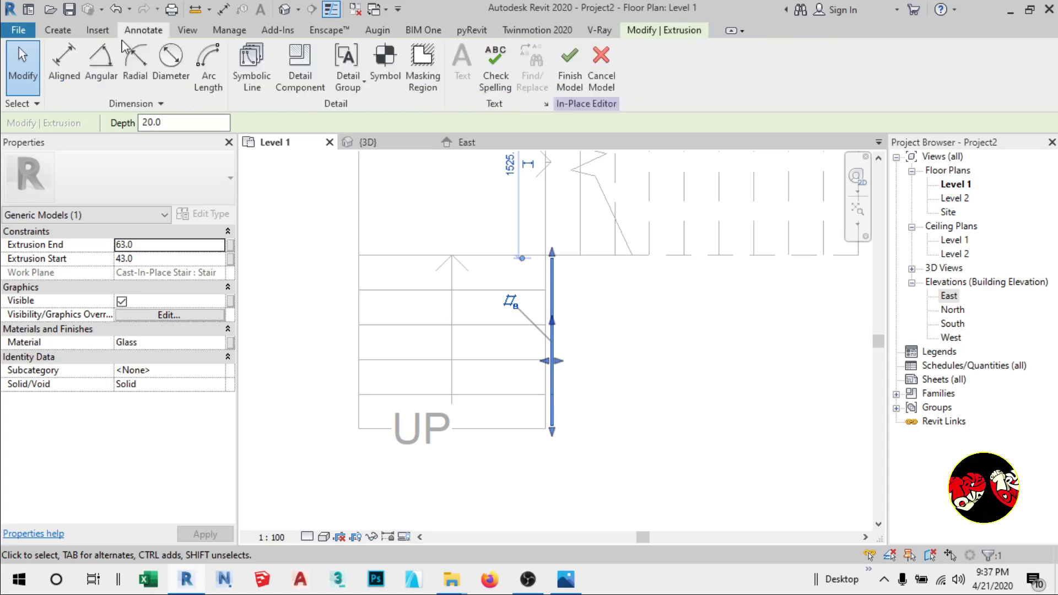
left_click(64, 66)
scroll(555, 448, "up", 3)
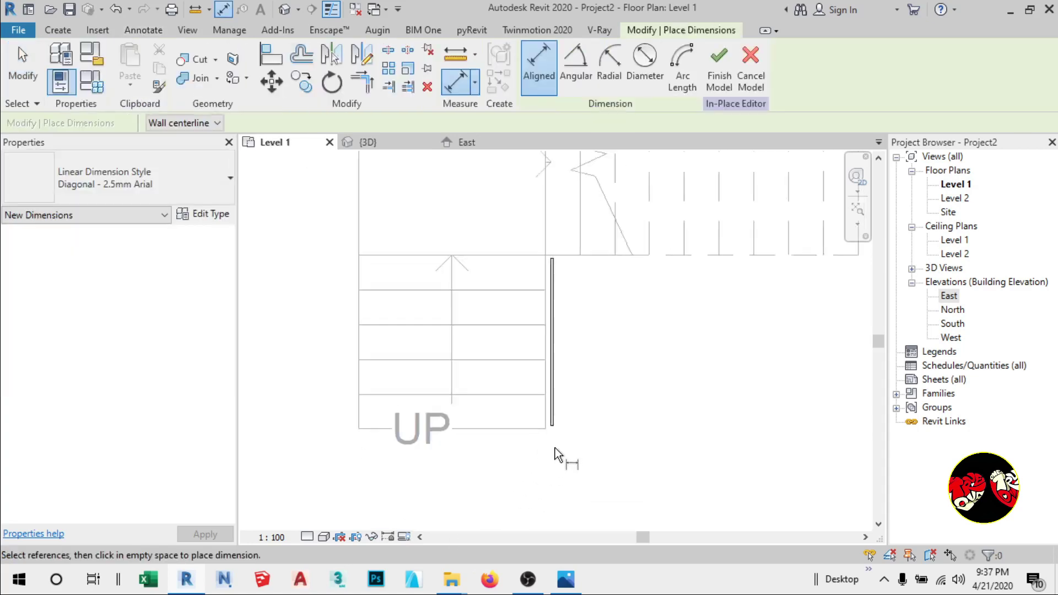
scroll(540, 399, "up", 2)
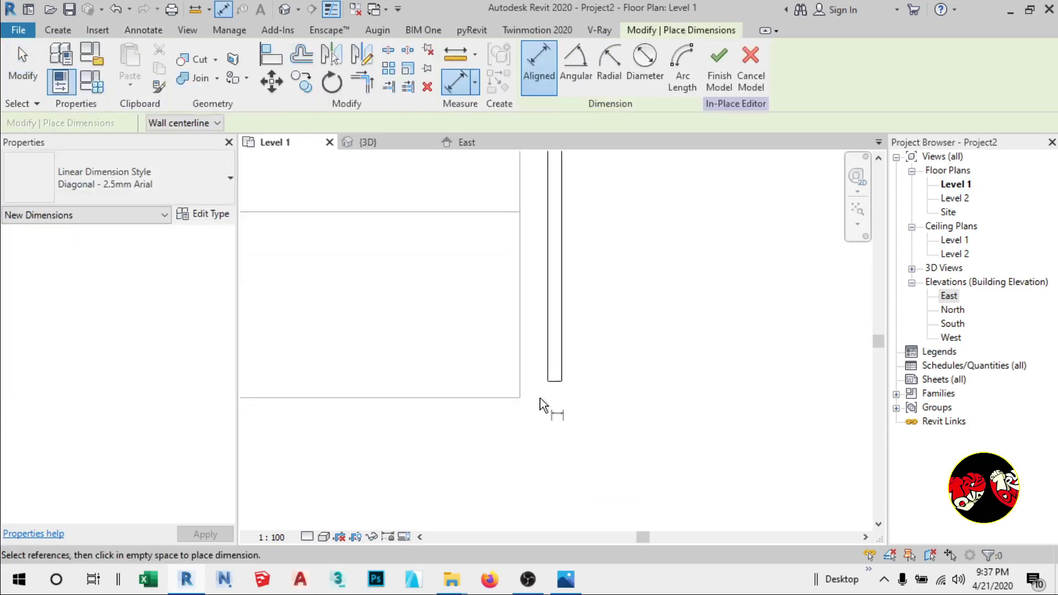
left_click(519, 343)
scroll(562, 349, "up", 4)
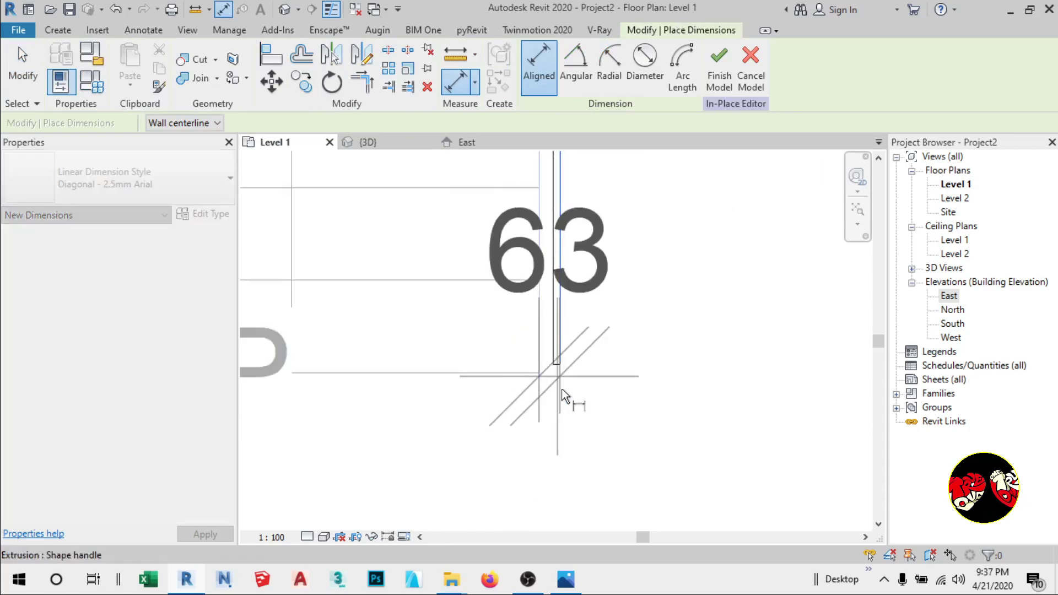
scroll(571, 459, "down", 3)
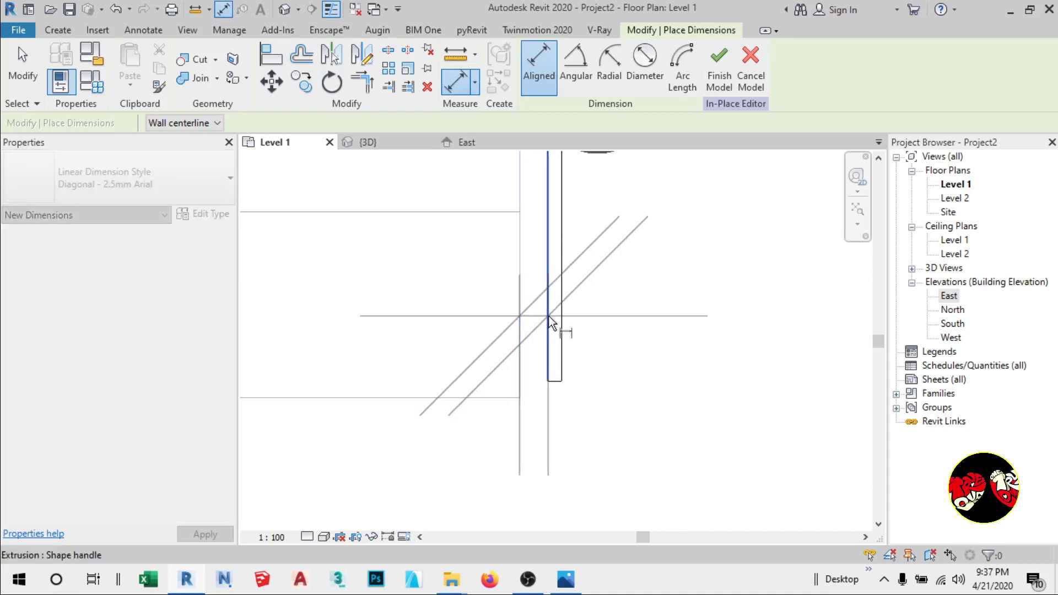
scroll(546, 330, "down", 2)
scroll(542, 359, "down", 1)
key("Escape")
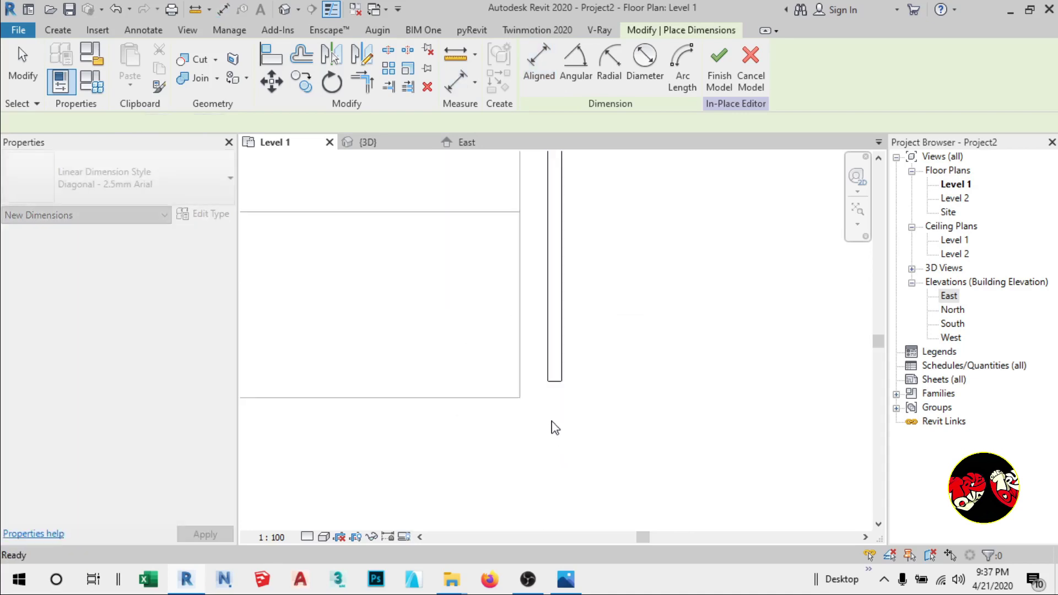
Measure the glass panel's thickness between its two long faces without placing the dimension.
scroll(553, 395, "up", 1)
left_click(548, 344)
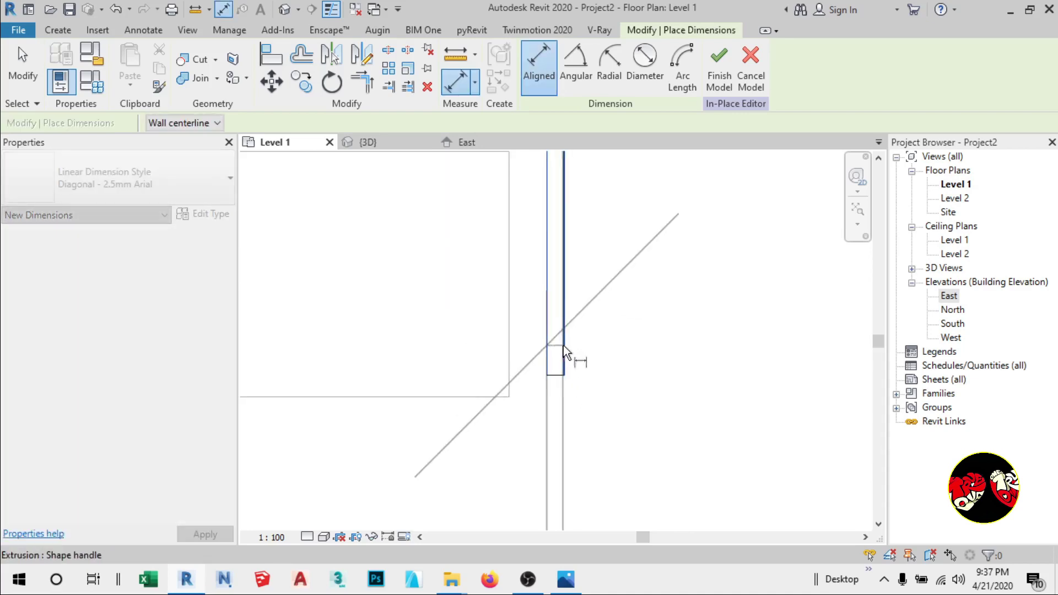
left_click(563, 347)
scroll(560, 356, "down", 2)
key("Escape")
scroll(558, 448, "down", 3)
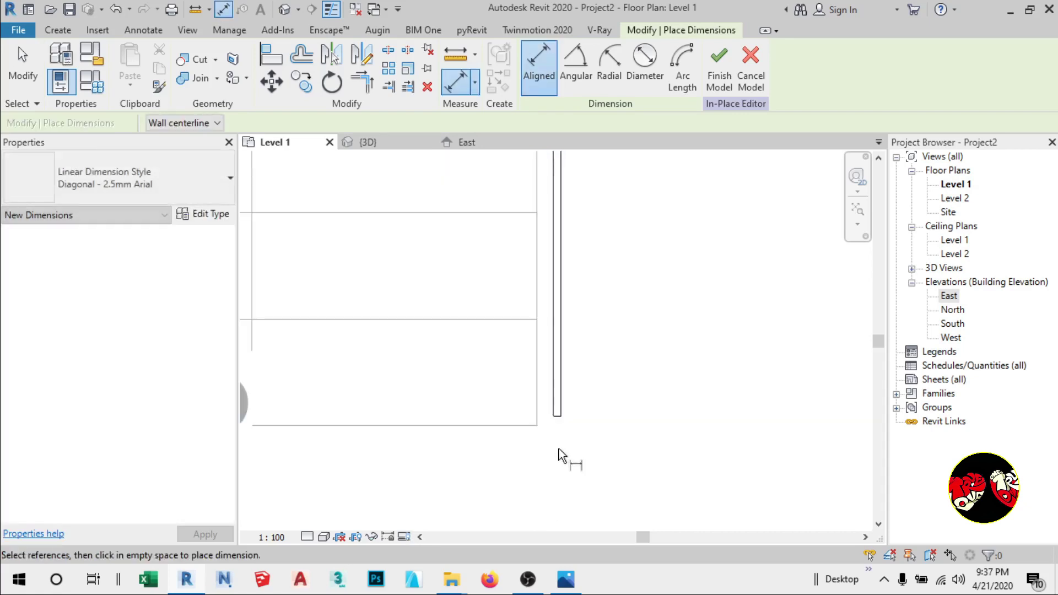
scroll(559, 448, "down", 2)
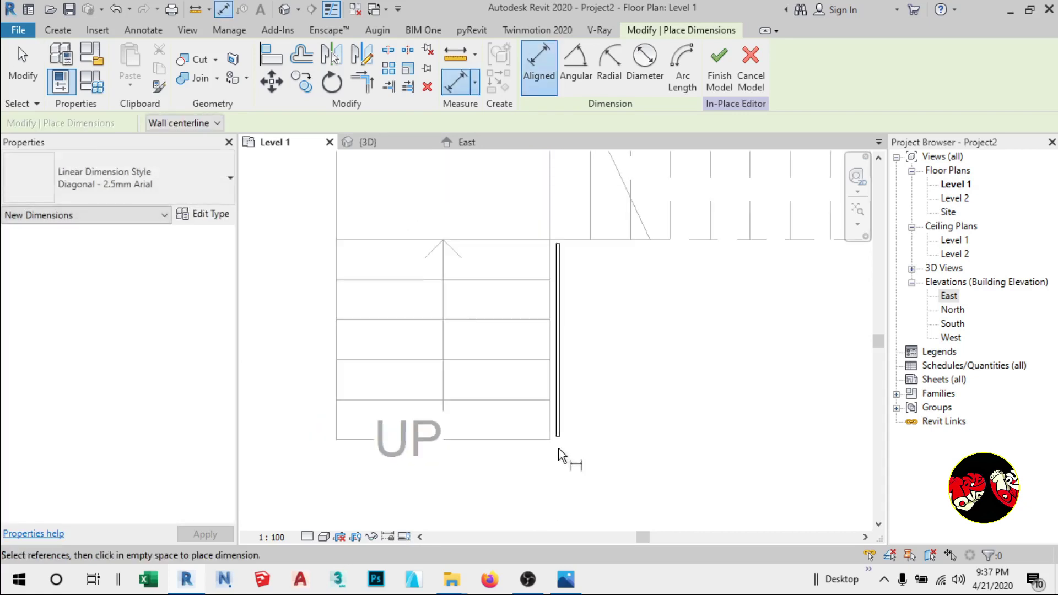
Return to the 3D view and finish the in-place glass railing model.
left_click(386, 145)
scroll(567, 419, "down", 2)
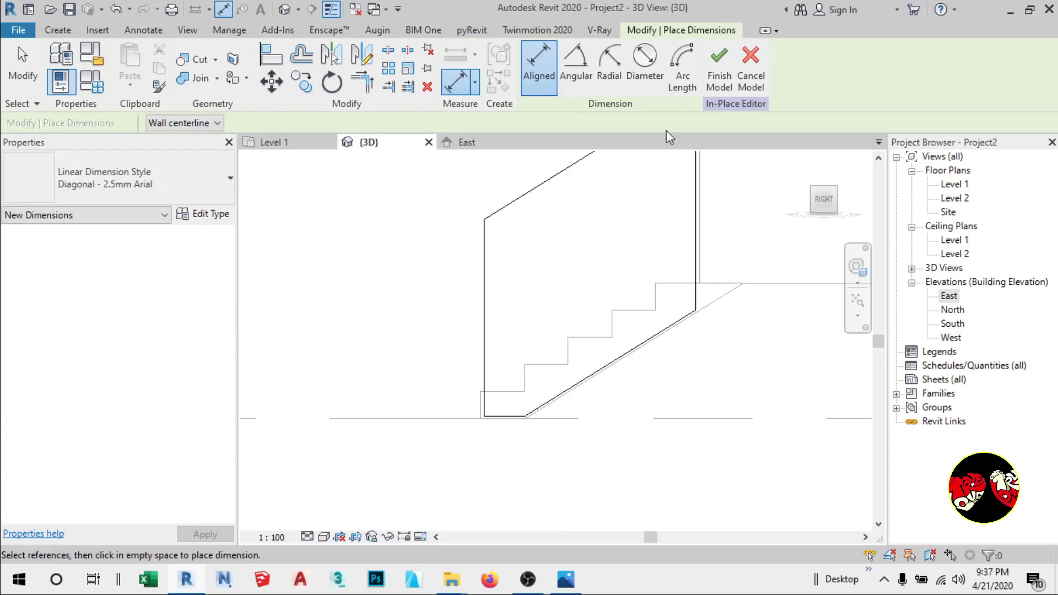
left_click(719, 66)
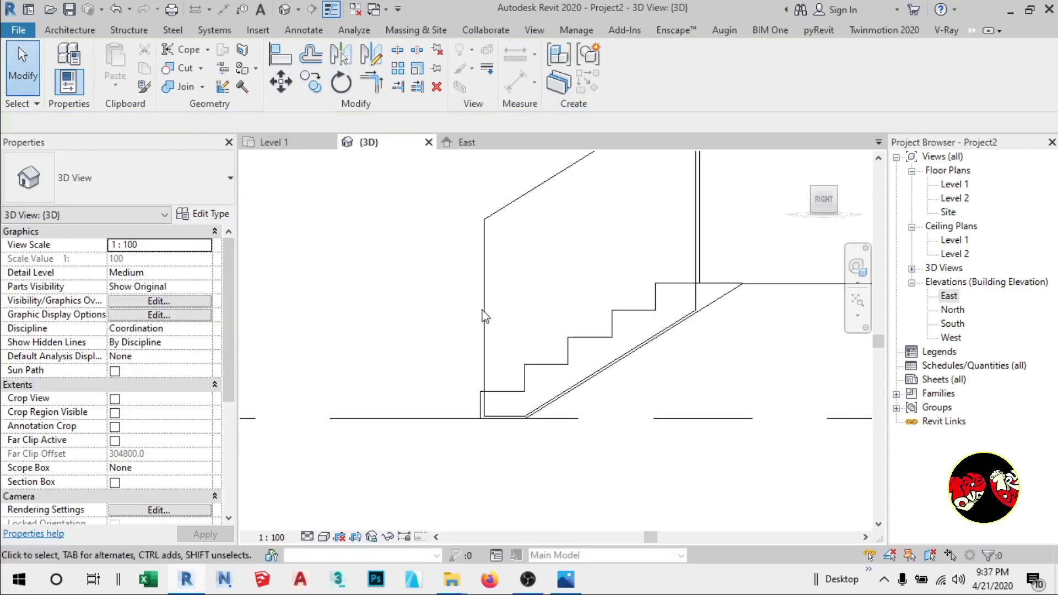
Examine the finished glass panel along the first stair flight from an angled 3D view.
scroll(444, 464, "down", 2)
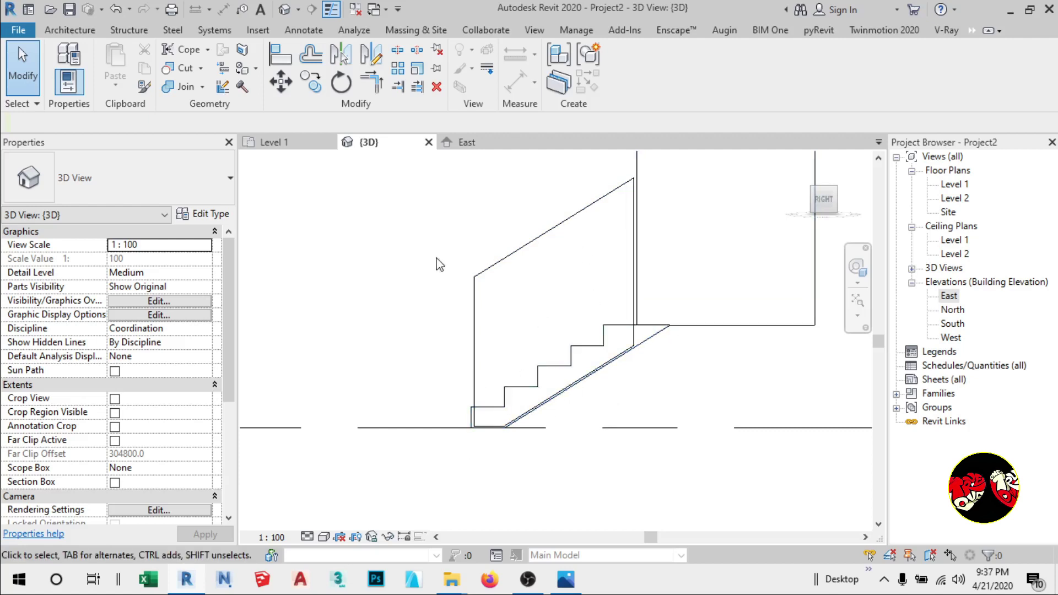
scroll(403, 473, "down", 1)
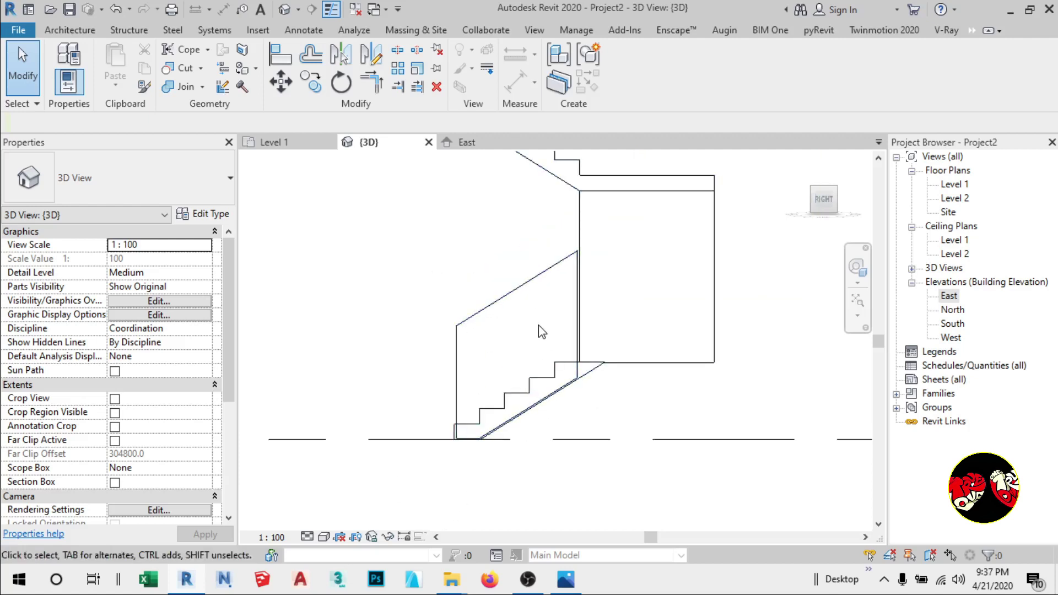
middle_click_drag(542, 328, 512, 347, "shift")
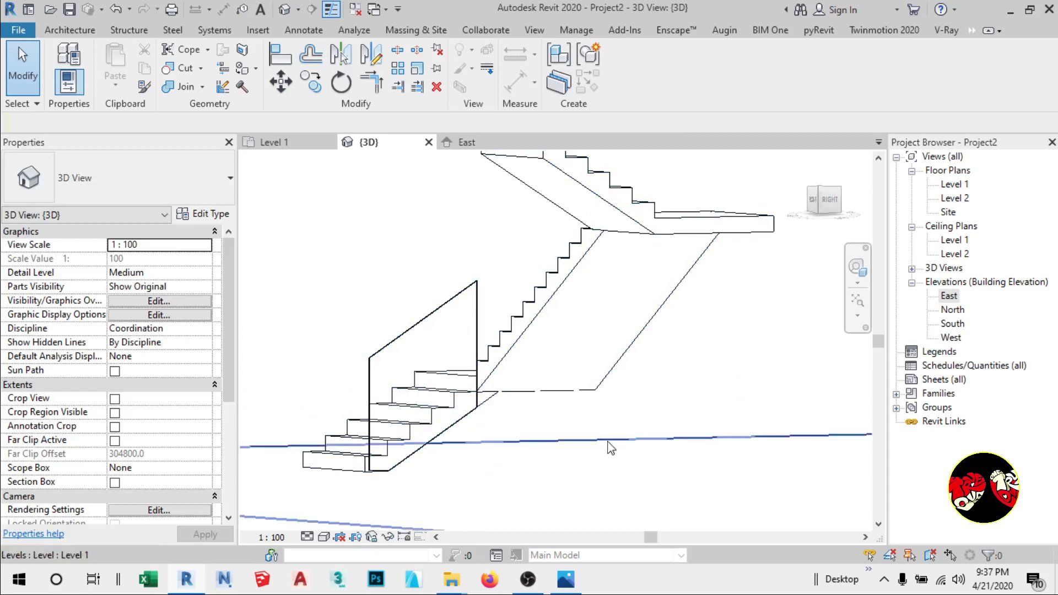
scroll(606, 439, "down", 2)
scroll(546, 410, "up", 3)
mouse_move(584, 444)
middle_mouse_down("shift")
mouse_move(565, 447)
mouse_move(575, 439)
middle_mouse_up("shift")
scroll(575, 439, "down", 2)
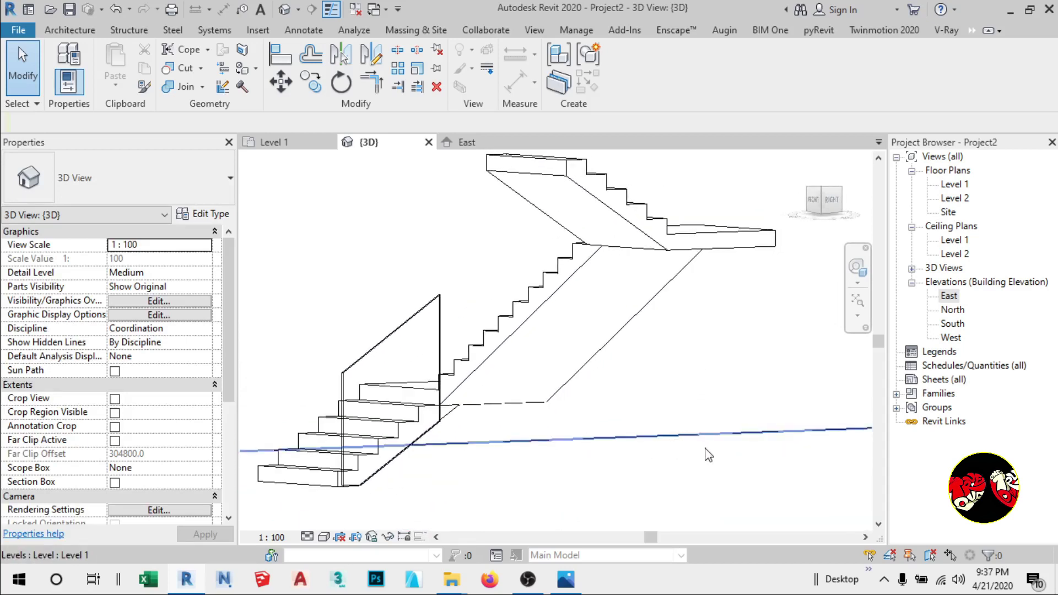
scroll(561, 459, "up", 3)
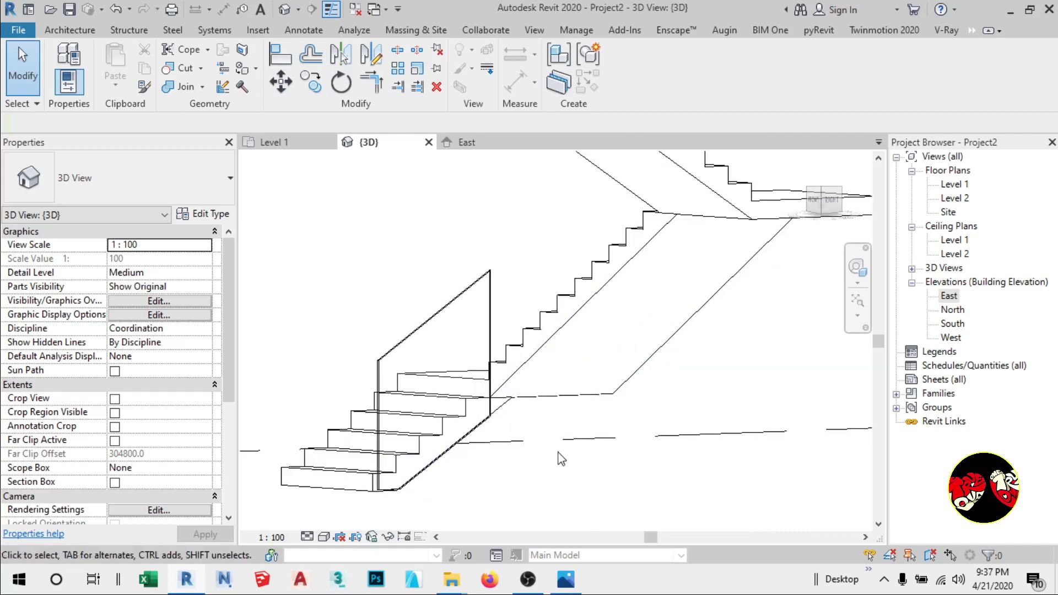
Open the glass panel model for in-place editing and start a new extrusion.
left_click(490, 305)
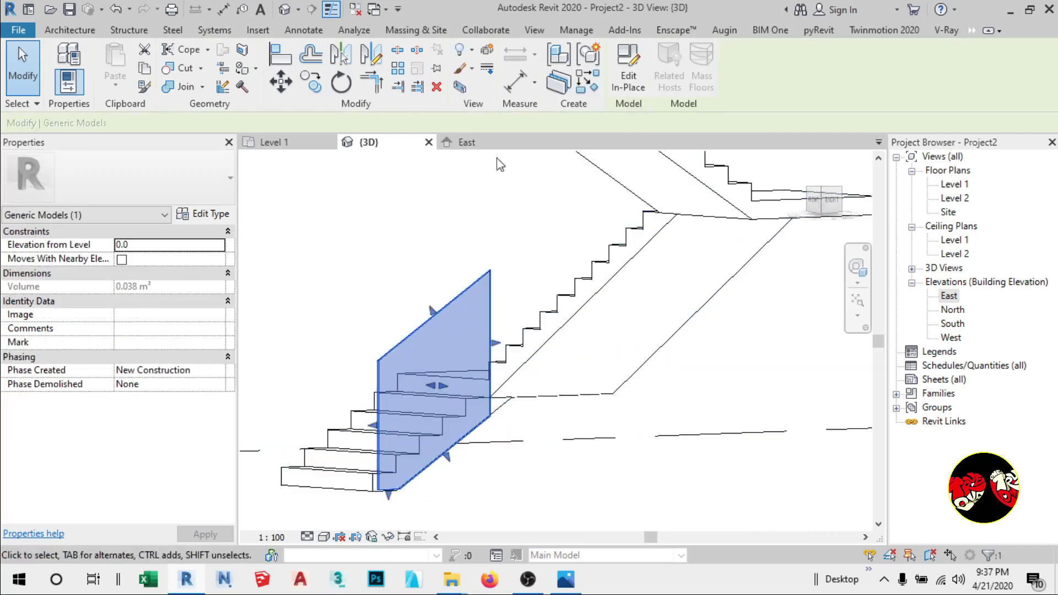
left_click(628, 77)
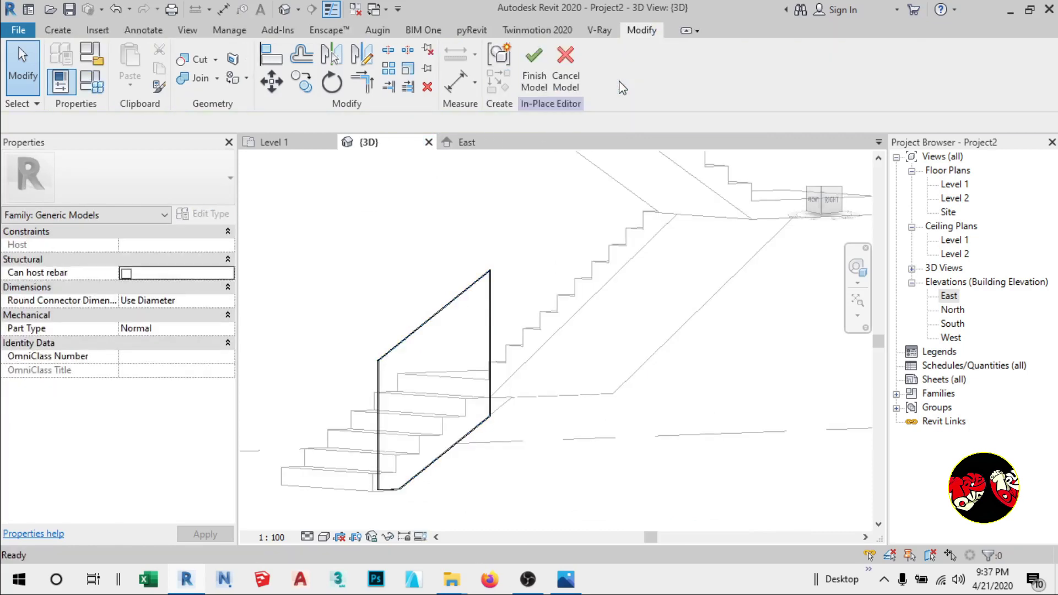
left_click(58, 30)
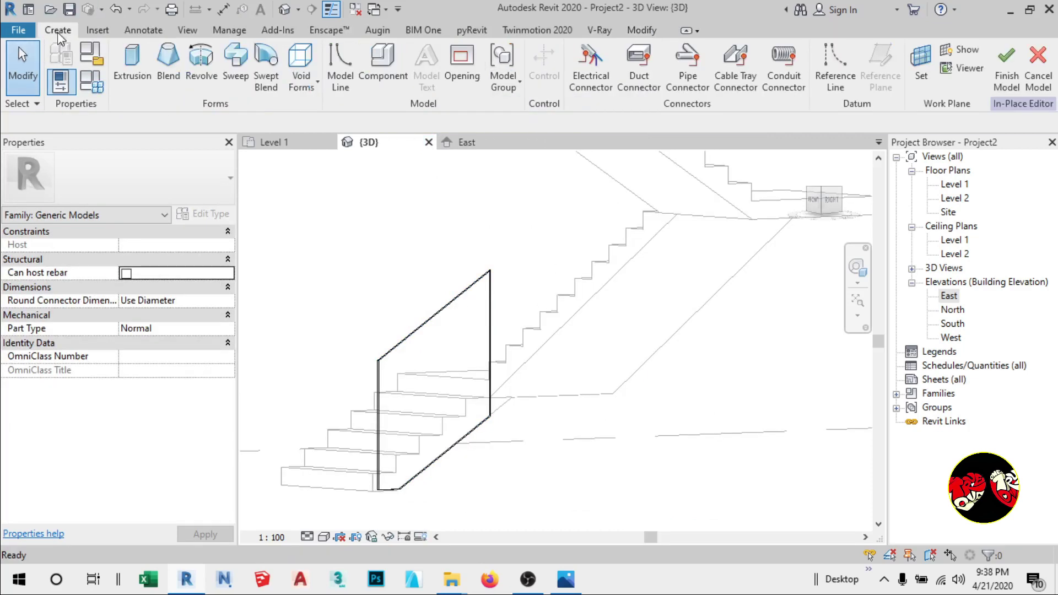
left_click(131, 69)
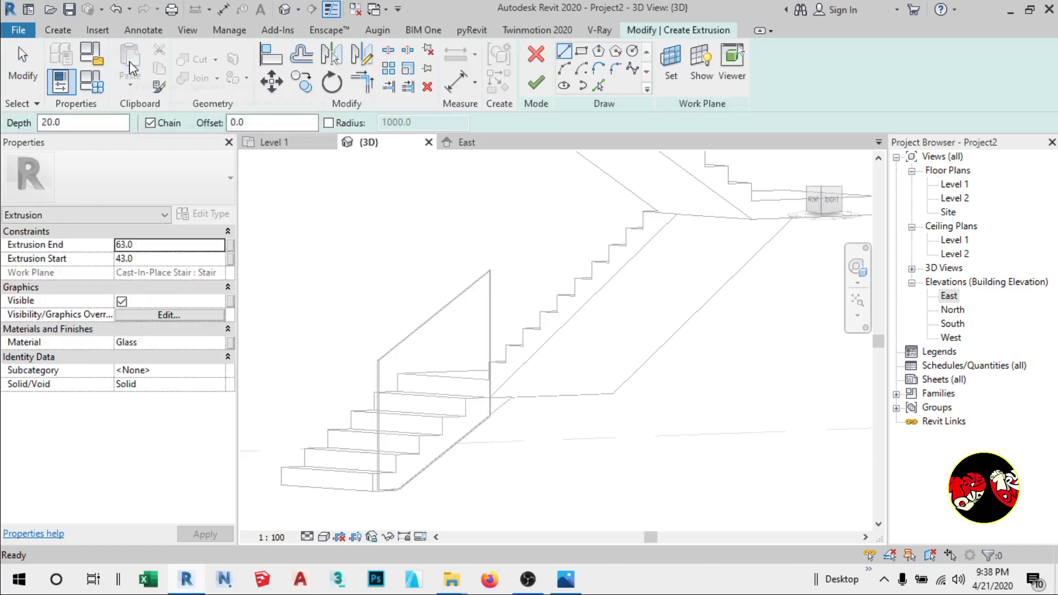
Set the new extrusion's work plane with Pick a plane, using the stair face at the second flight's lower riser beside the glass panel.
left_click(671, 65)
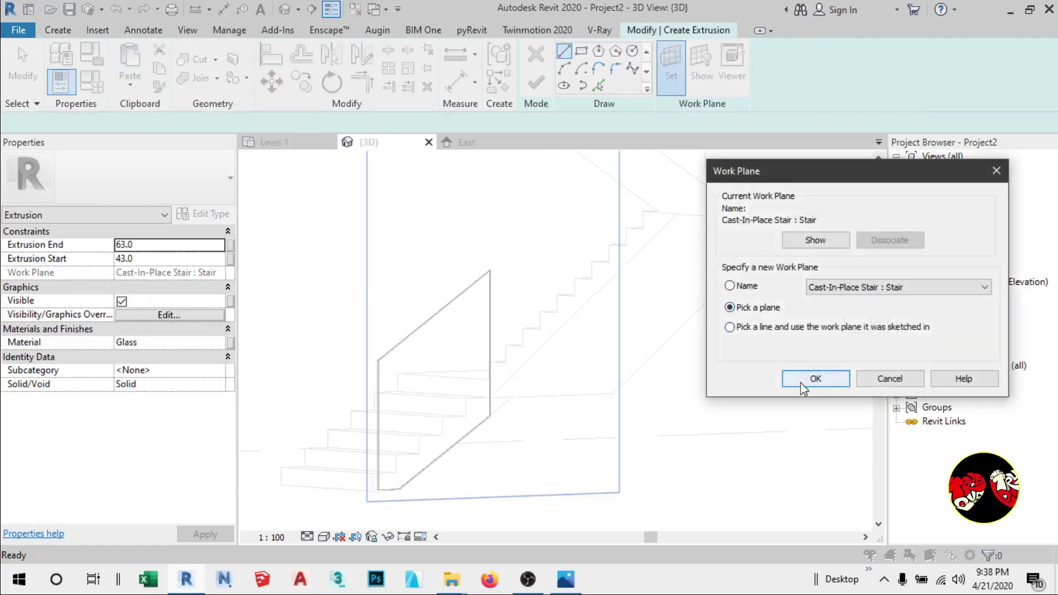
left_click(814, 379)
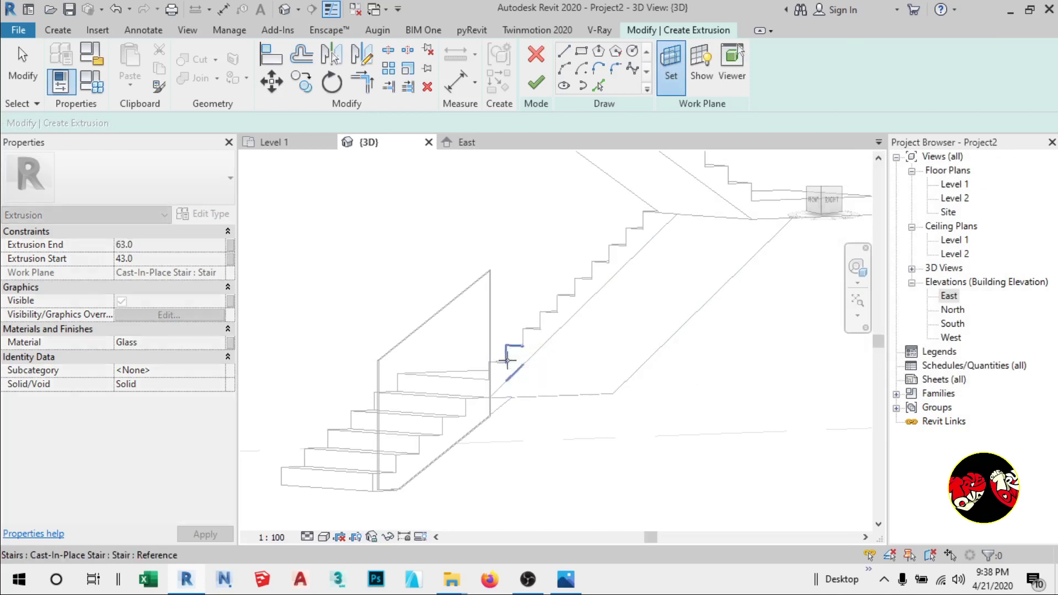
scroll(507, 361, "up", 2)
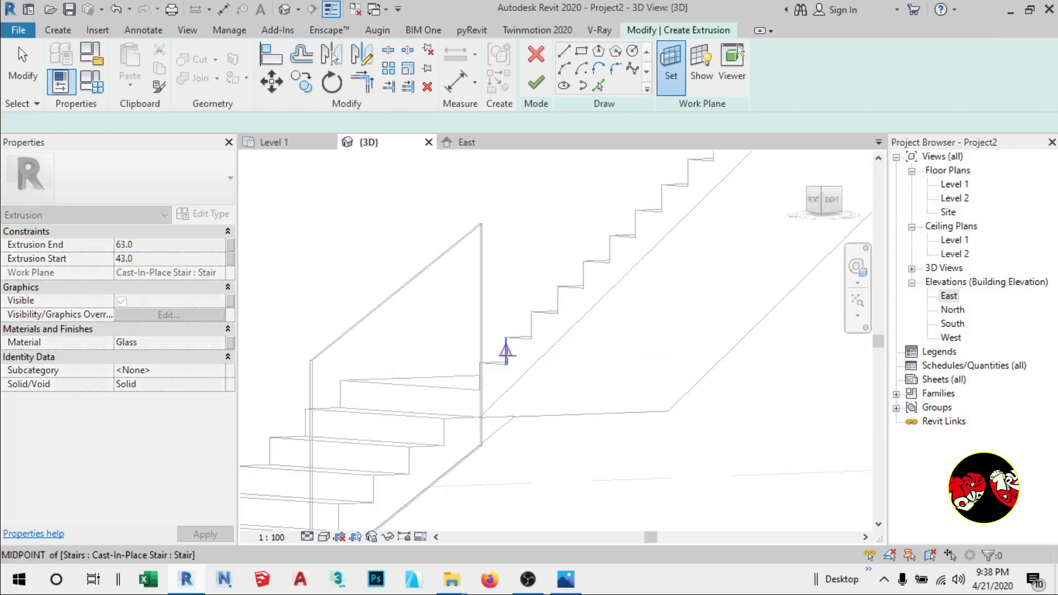
left_click(504, 352)
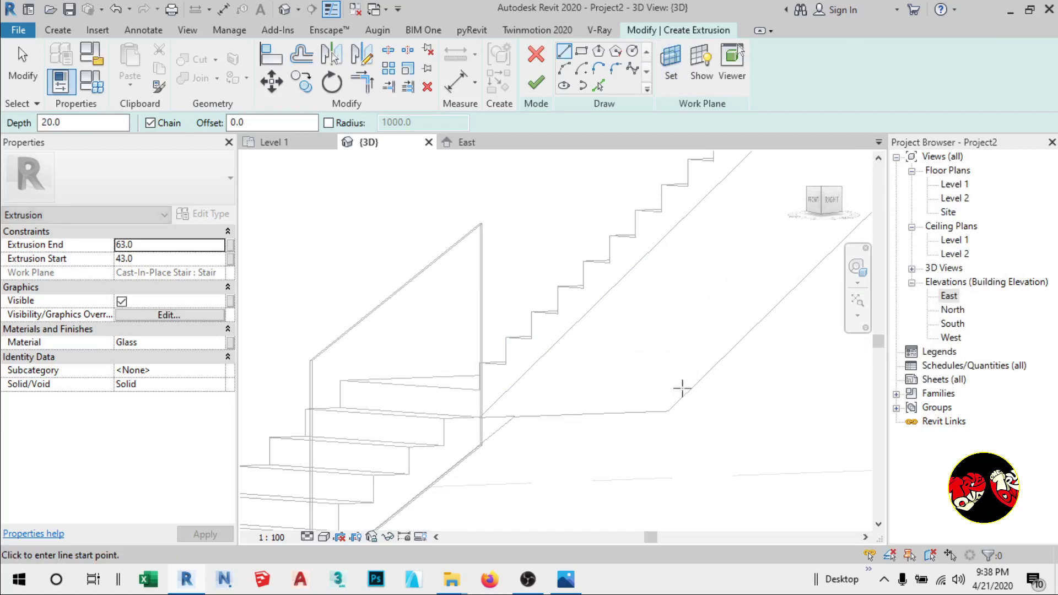
In the front view, use Pick Lines with a 25 mm offset to add a vertical sketch line beside the first glass panel's edge.
left_click(813, 202)
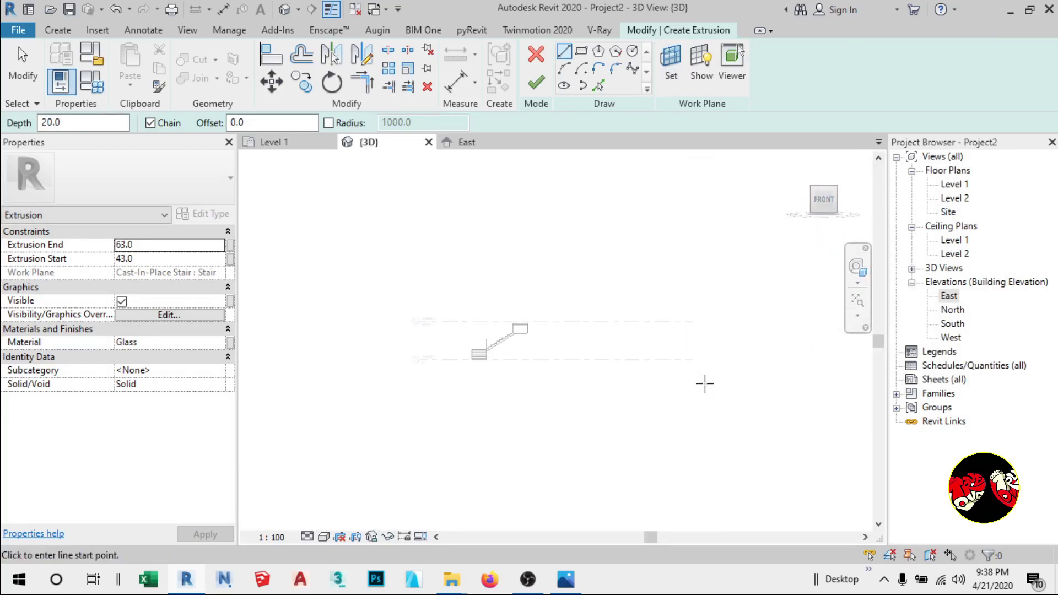
scroll(440, 336, "up", 5)
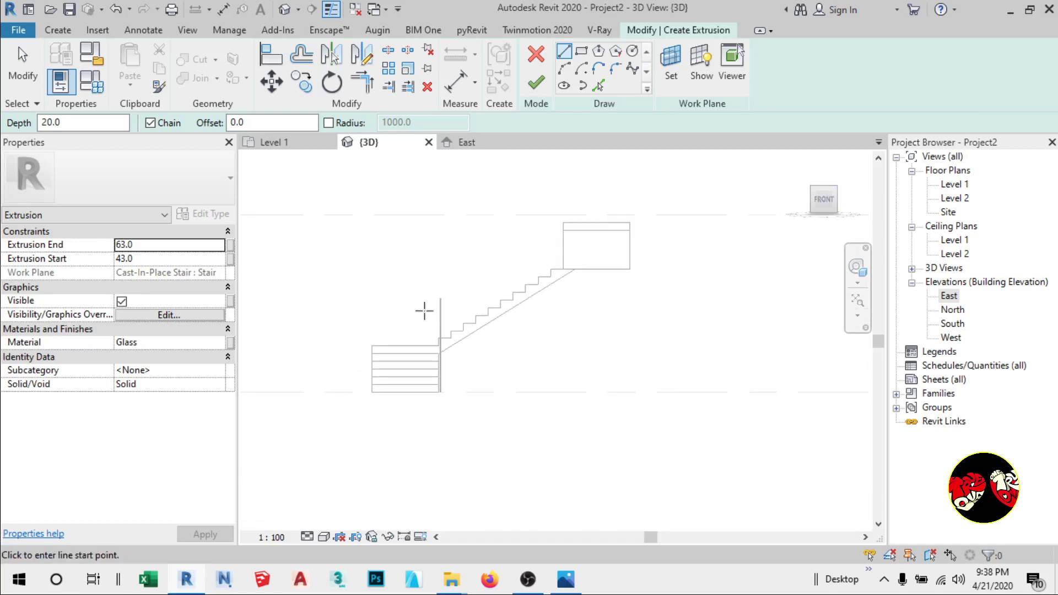
scroll(471, 274, "up", 3)
scroll(487, 478, "down", 2)
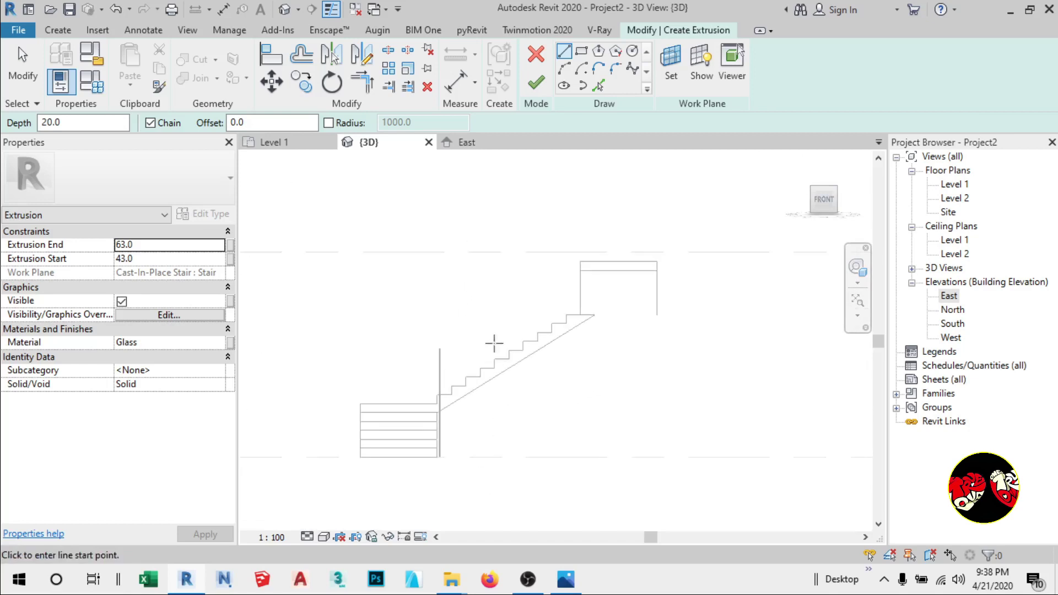
scroll(460, 371, "up", 5)
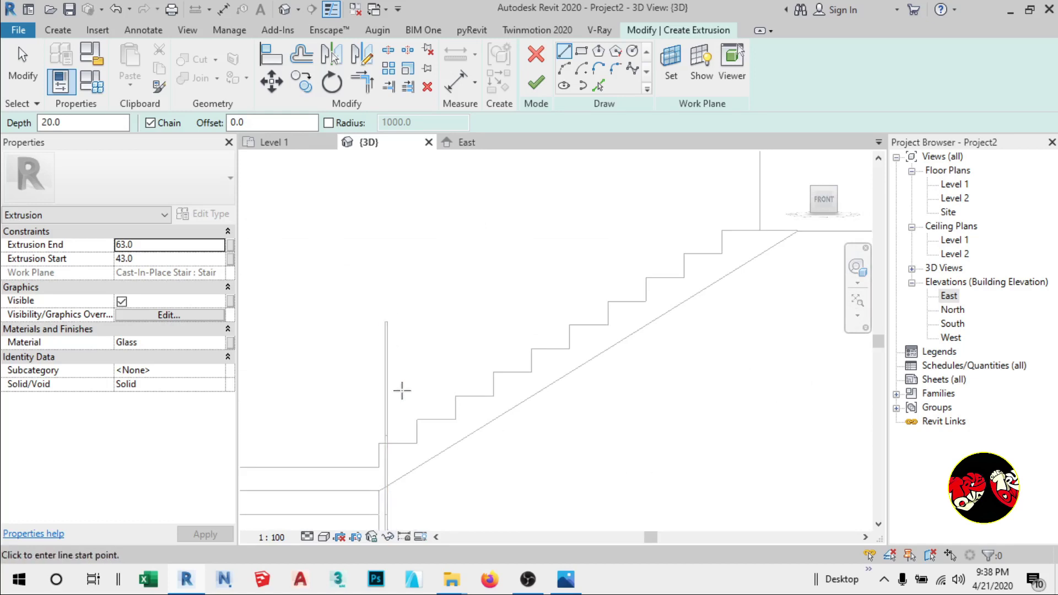
left_click(267, 122)
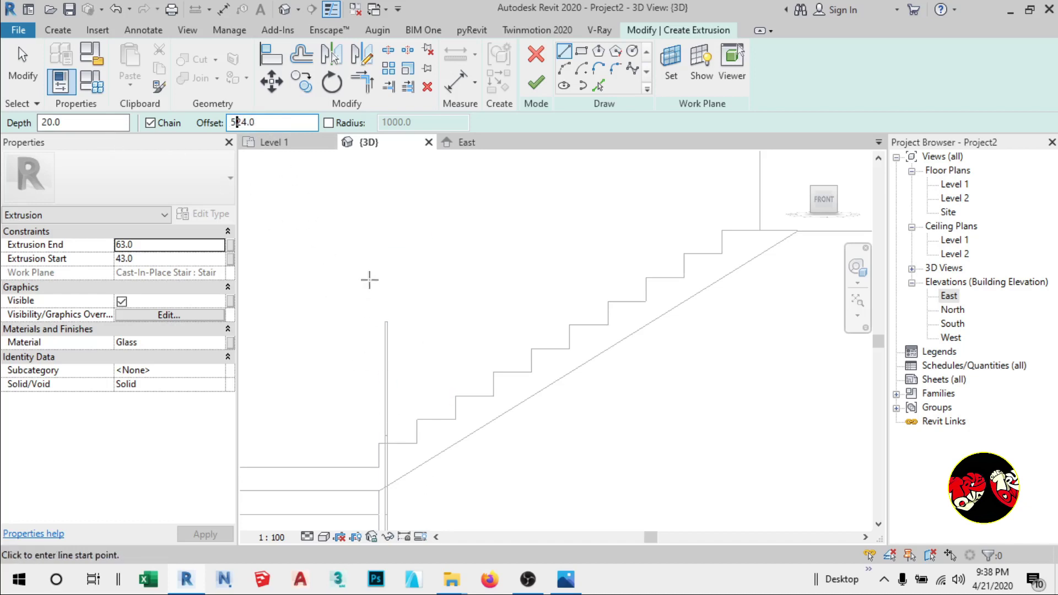
key("Delete")
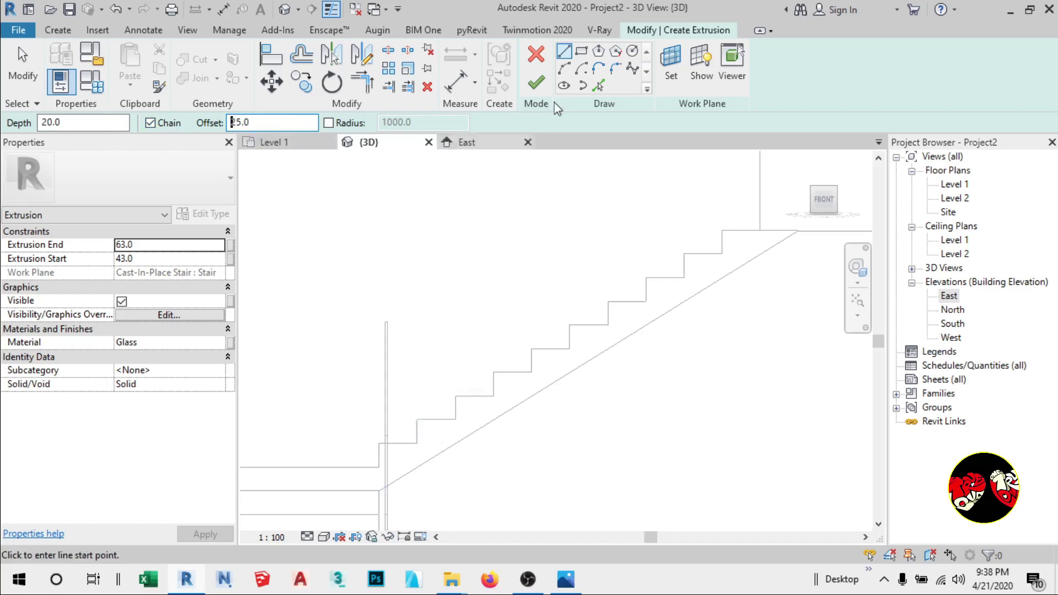
left_click(599, 85)
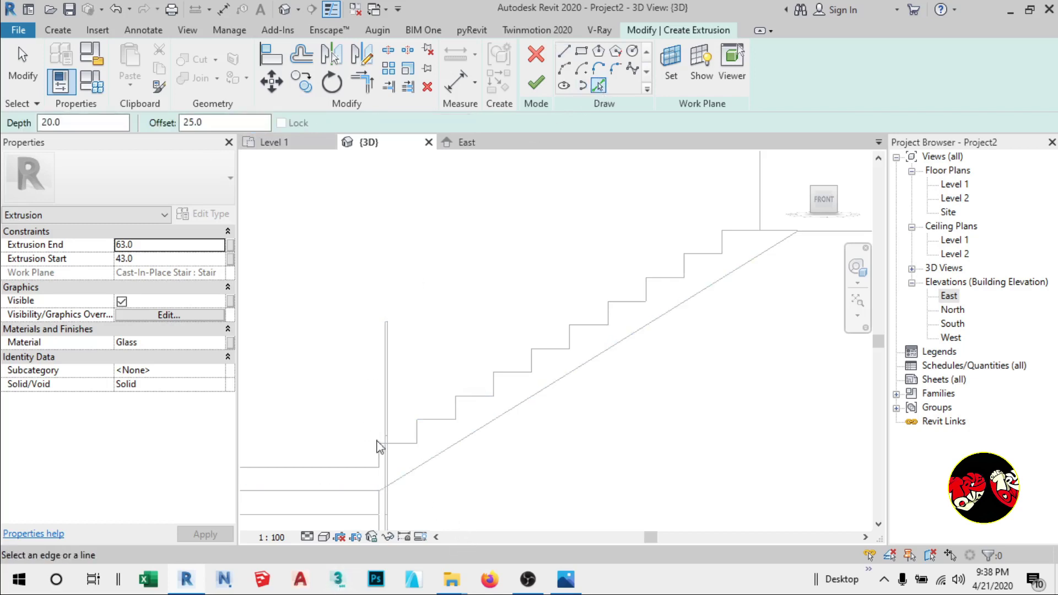
scroll(449, 385, "down", 1)
scroll(419, 447, "up", 4)
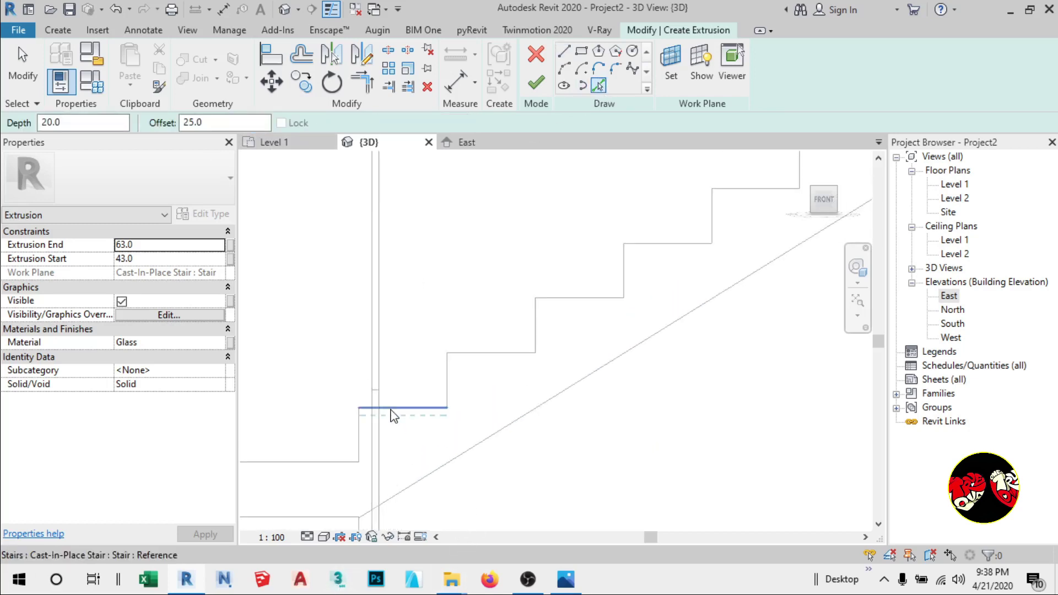
left_click(385, 372)
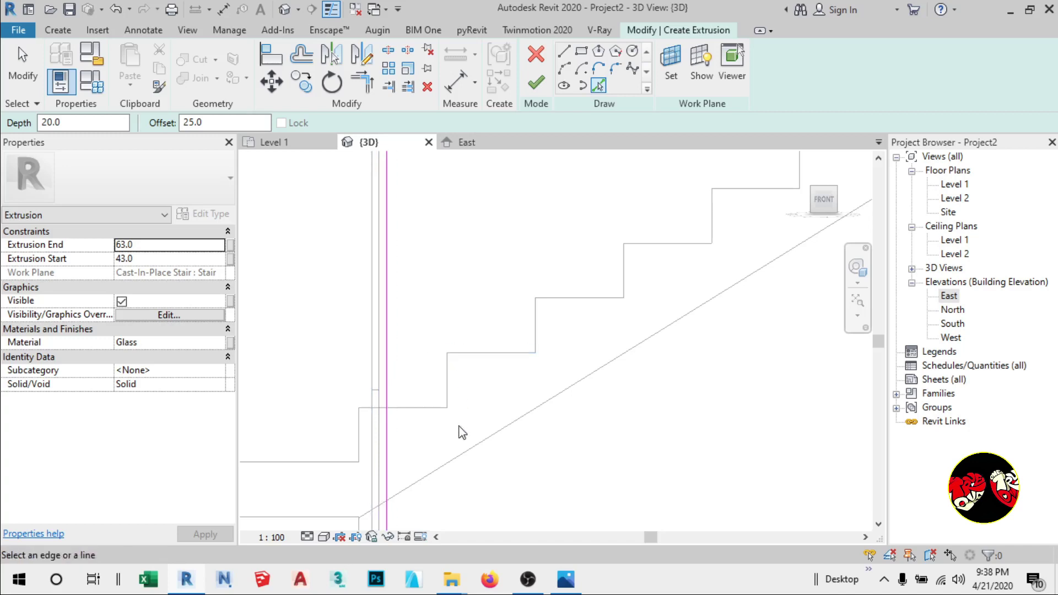
Pick sketch lines offset 15 mm above the second flight's sloped underside and 25 mm from the vertical edge at the upper landing.
left_click(226, 124)
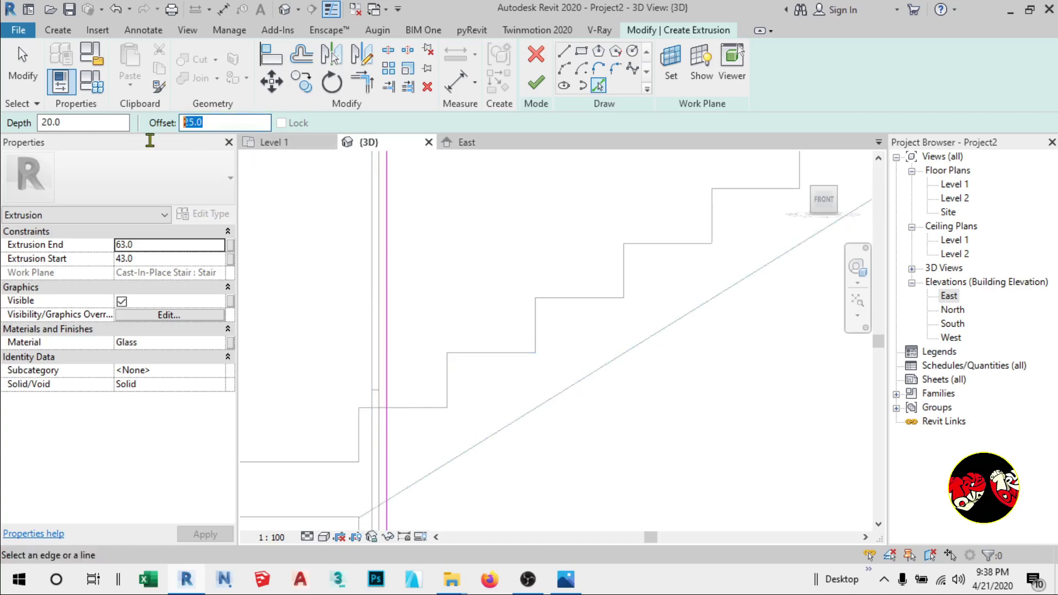
left_click(469, 449)
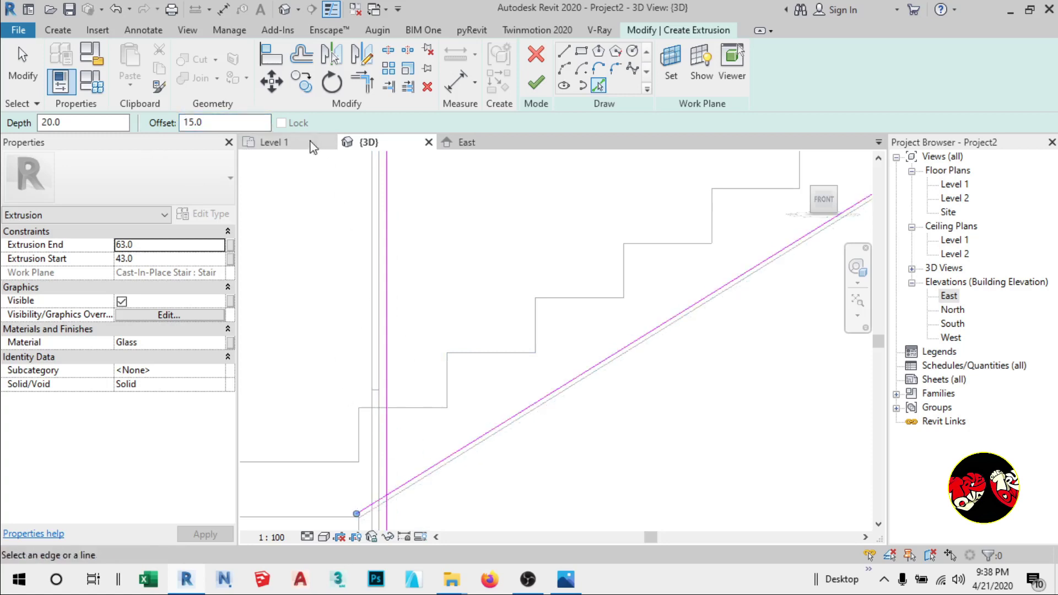
scroll(291, 438, "down", 5)
scroll(556, 468, "down", 3)
scroll(700, 253, "up", 4)
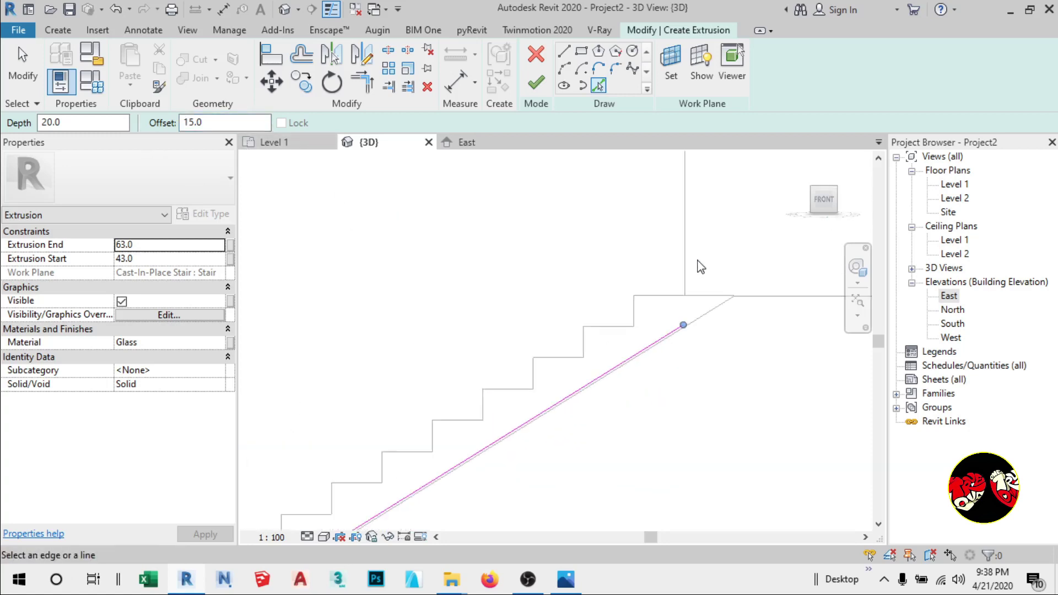
scroll(689, 264, "up", 1)
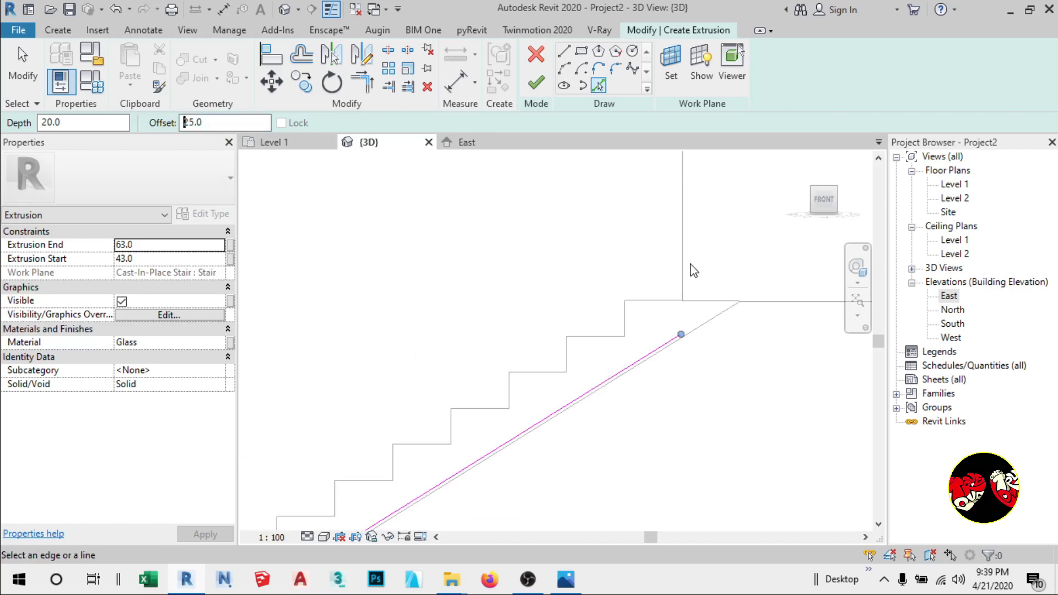
scroll(678, 278, "up", 1)
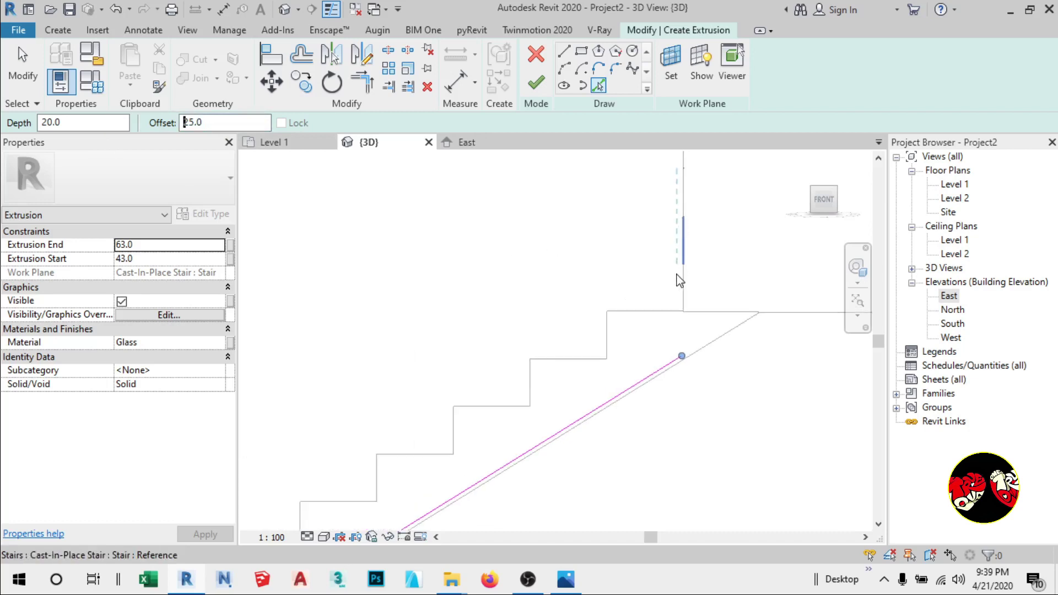
left_click(683, 279)
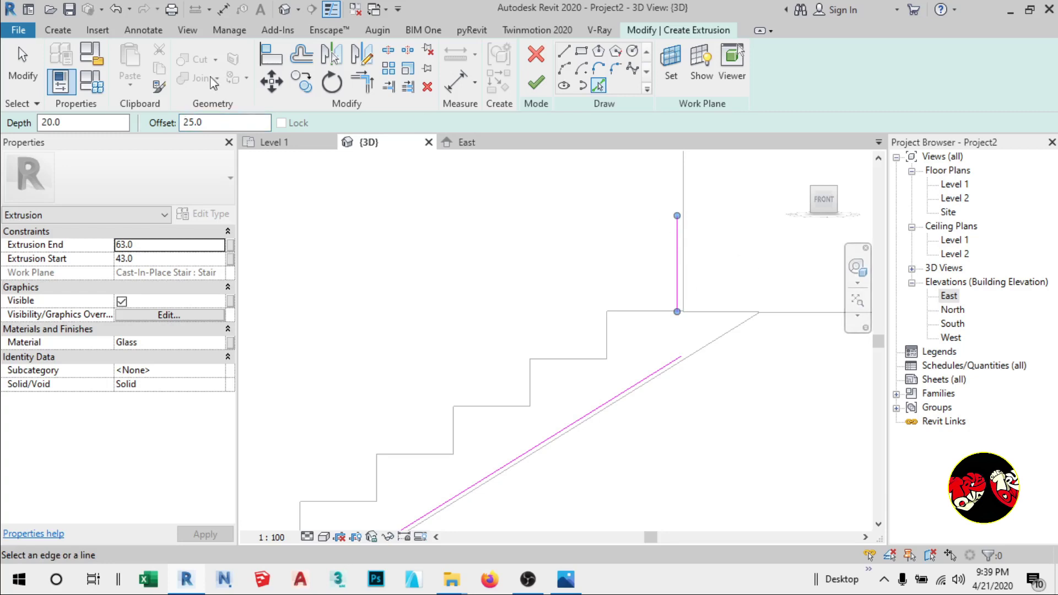
Trim/extend the vertical line at the upper landing and the sloped line to meet in a corner.
left_click(362, 82)
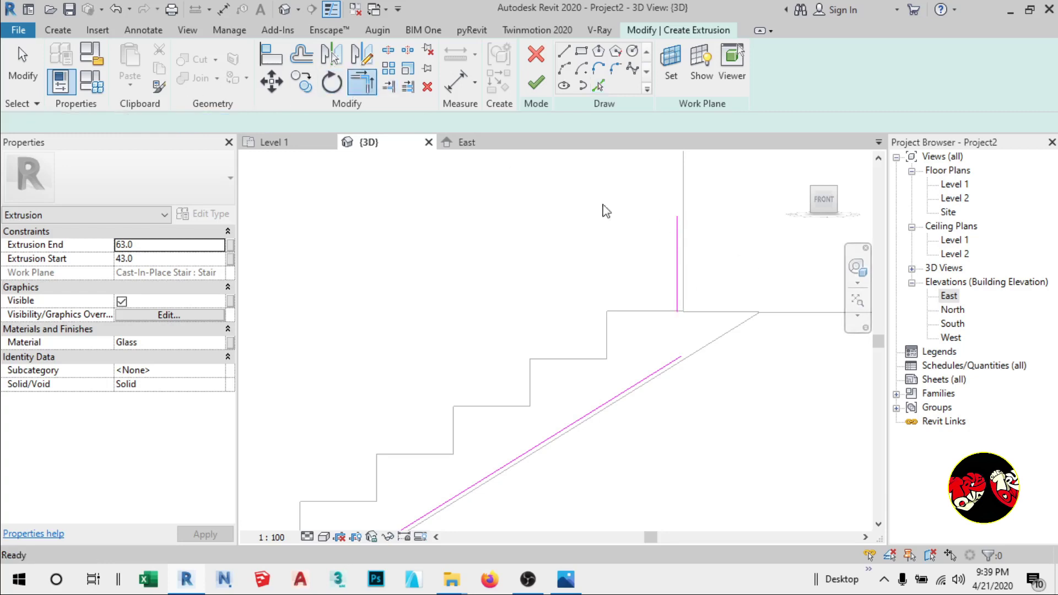
left_click(678, 268)
left_click(670, 364)
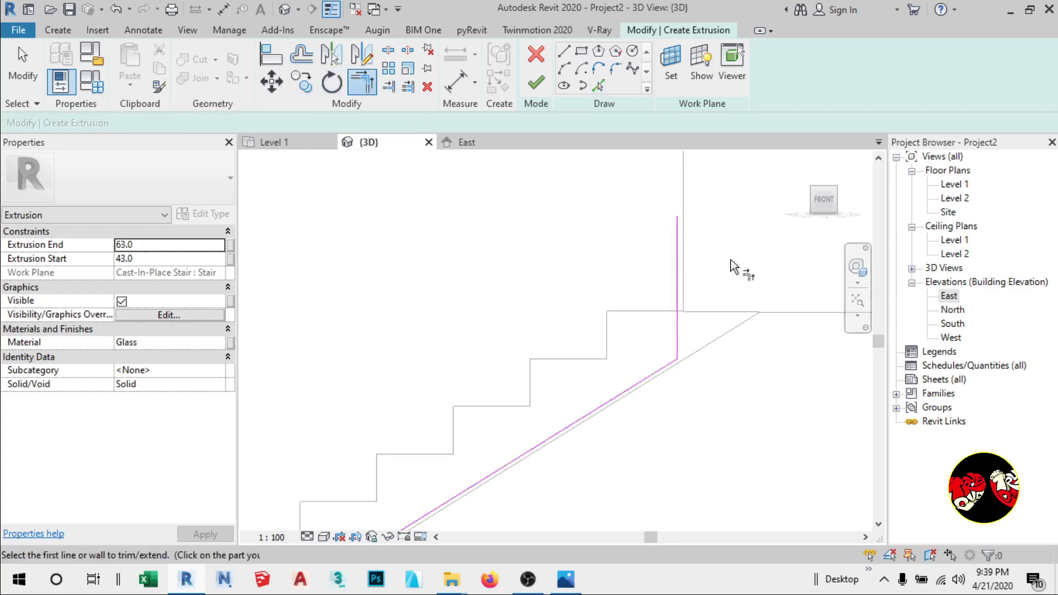
Draw an 1100 mm vertical line upward from the second flight's lowest tread, along the offset line beside the first panel.
scroll(731, 260, "down", 4)
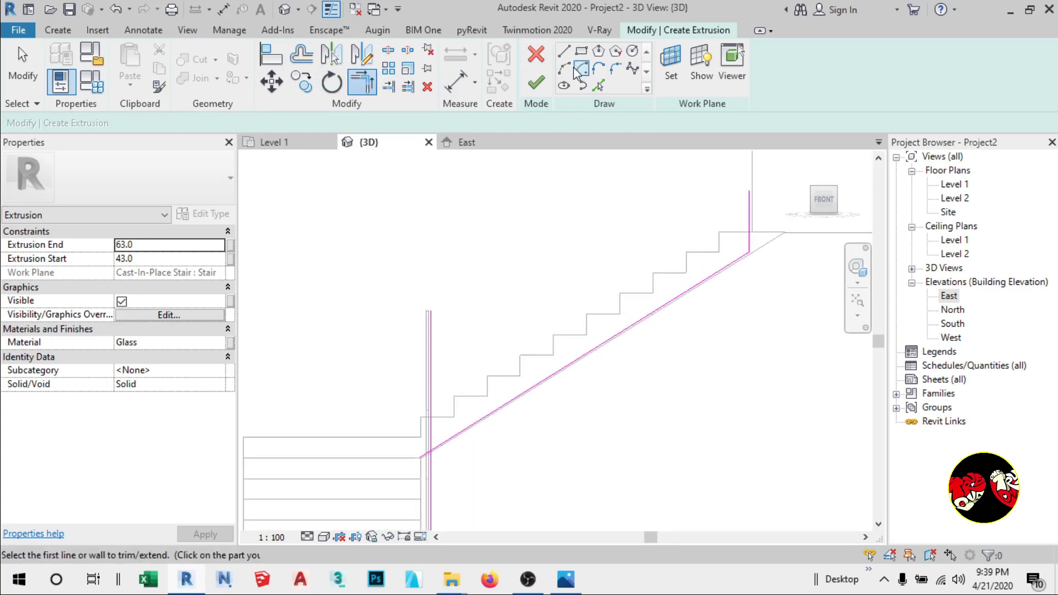
left_click(564, 51)
scroll(409, 365, "up", 2)
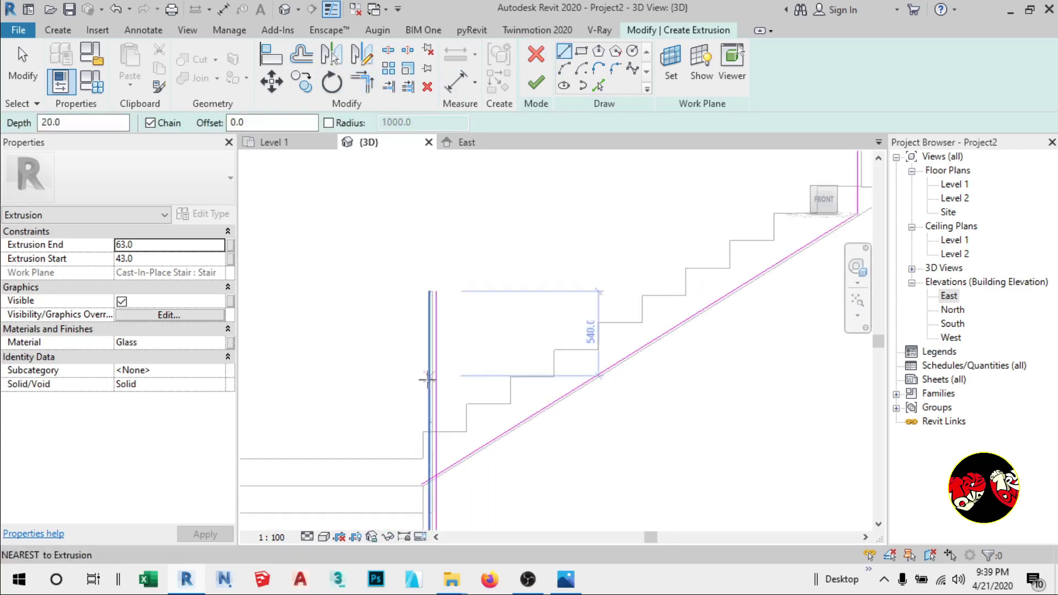
left_click(435, 431)
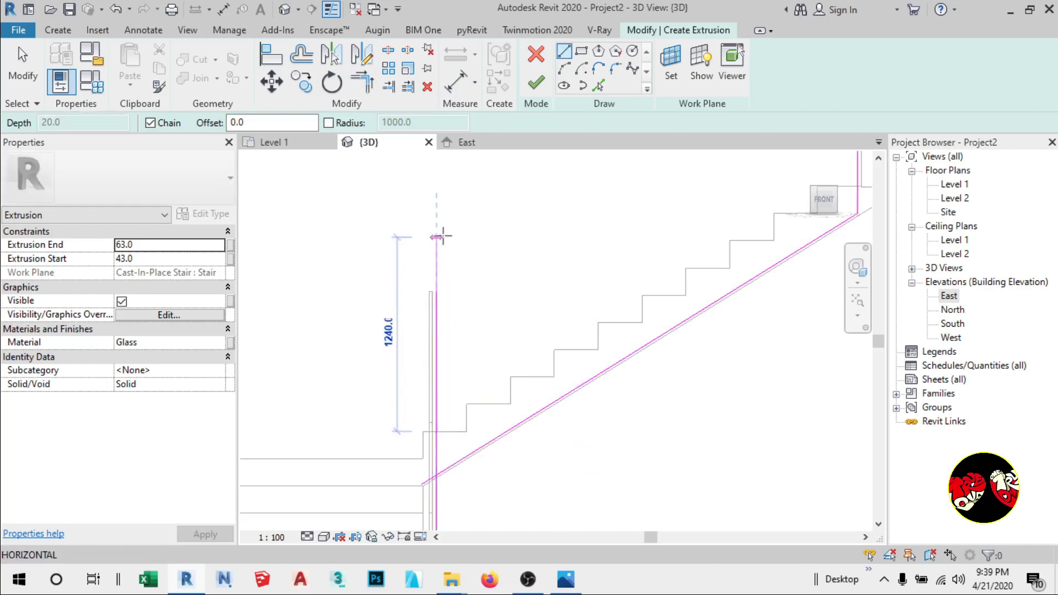
type("1100")
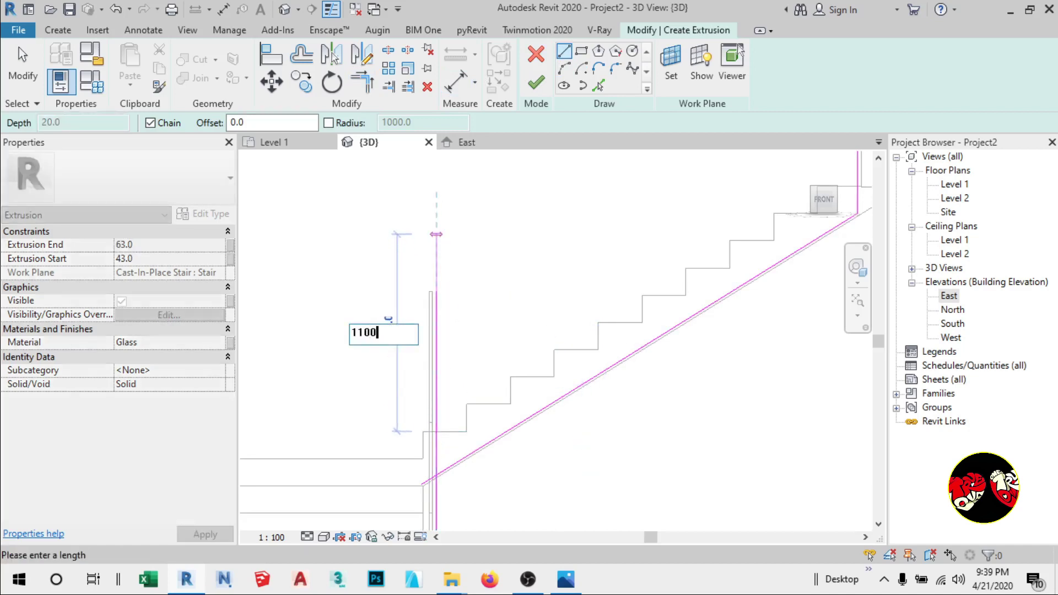
key("Return")
key("Escape")
key("Escape")
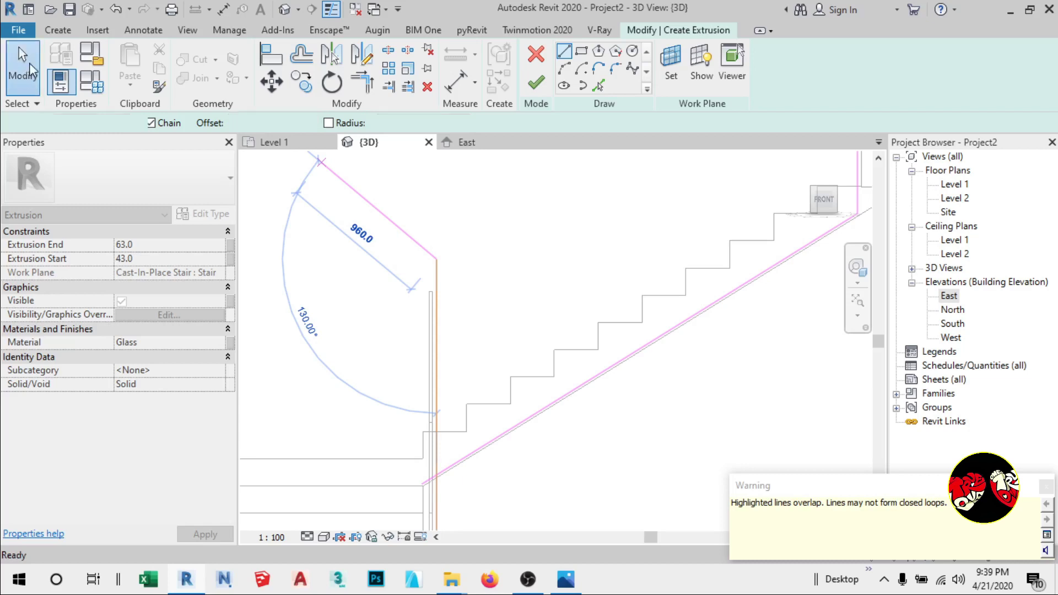
Delete the overlapping picked vertical line, and trim/extend the 1100 mm line to a corner with the sloped line's lower end.
left_click(439, 501)
left_click(447, 499)
scroll(445, 497, "up", 3)
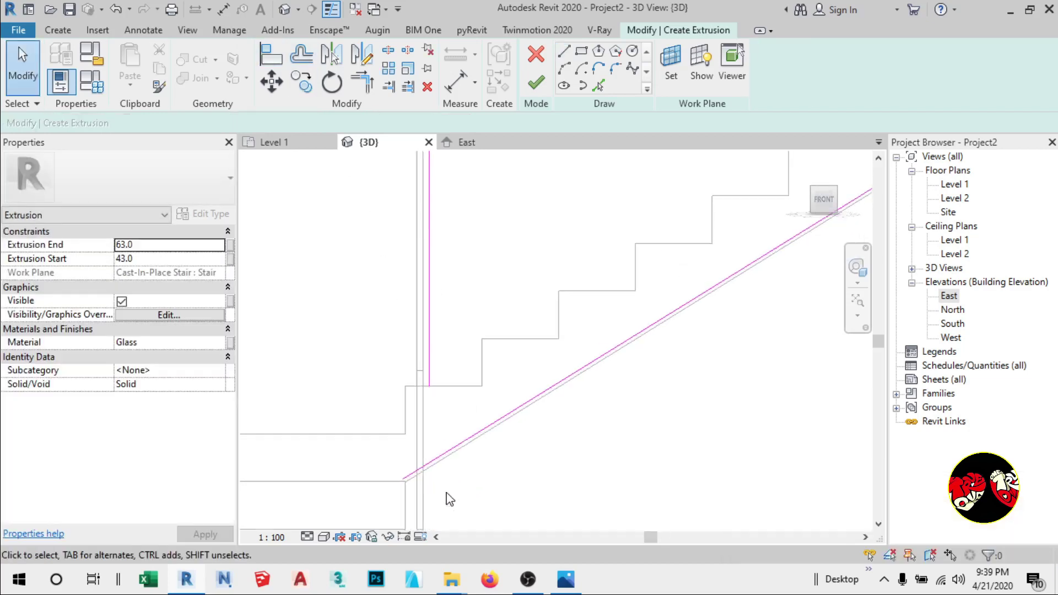
left_click(362, 82)
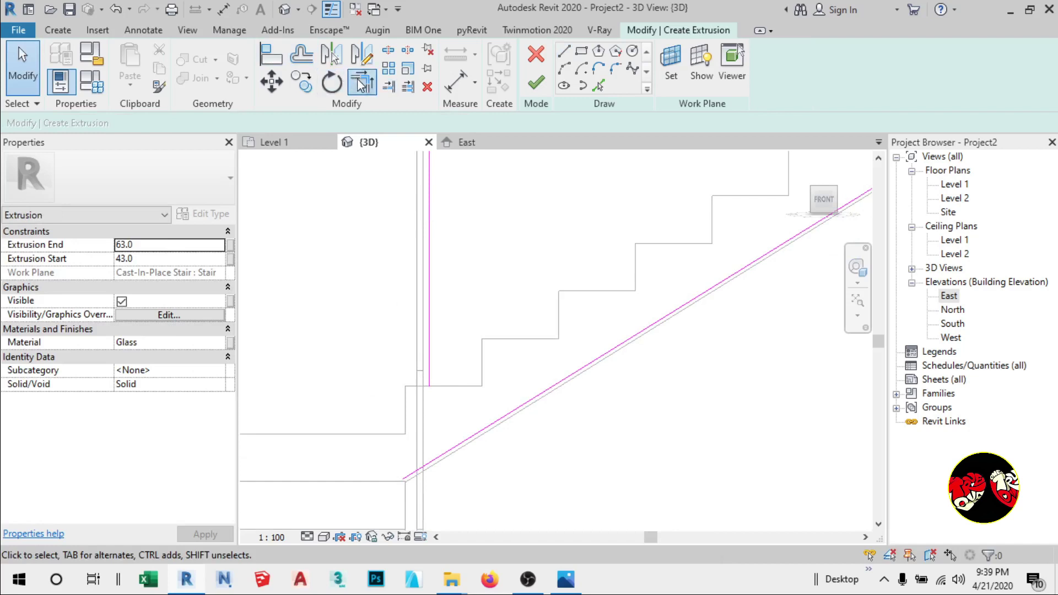
left_click(429, 264)
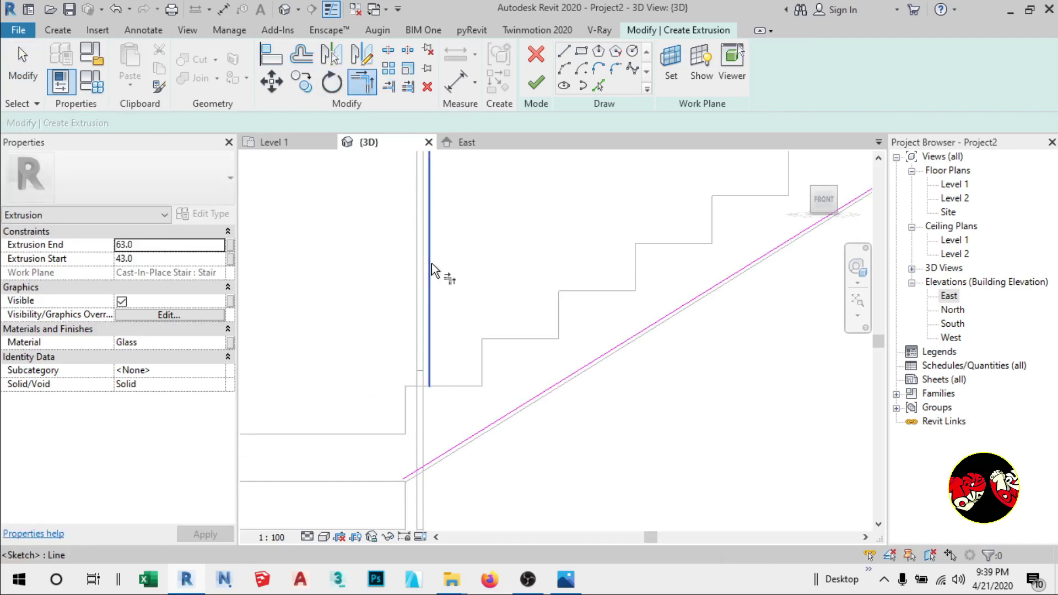
left_click(452, 472)
scroll(456, 469, "down", 2)
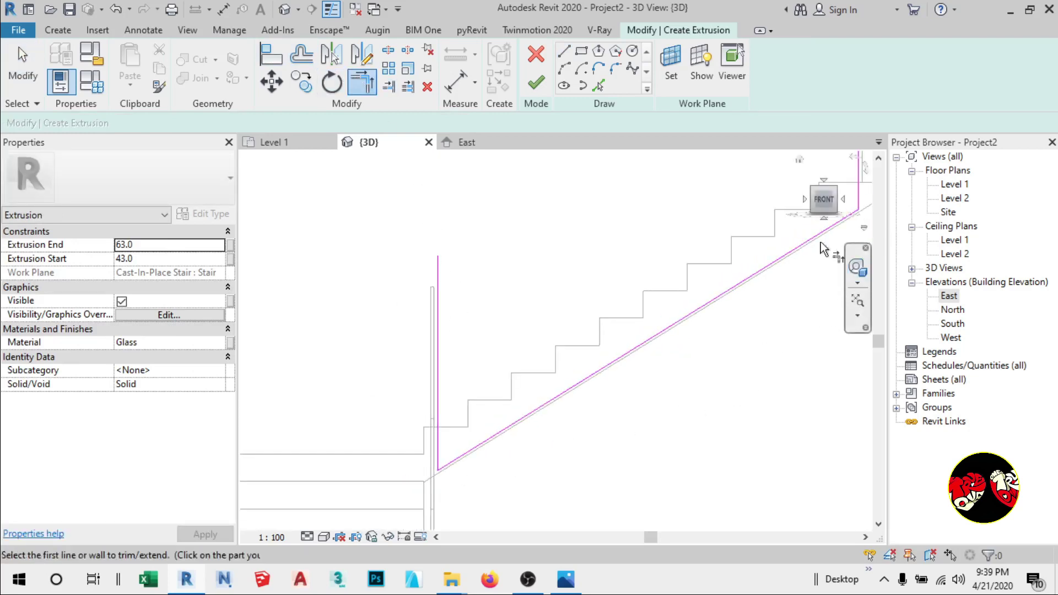
scroll(616, 461, "down", 2)
scroll(765, 316, "up", 2)
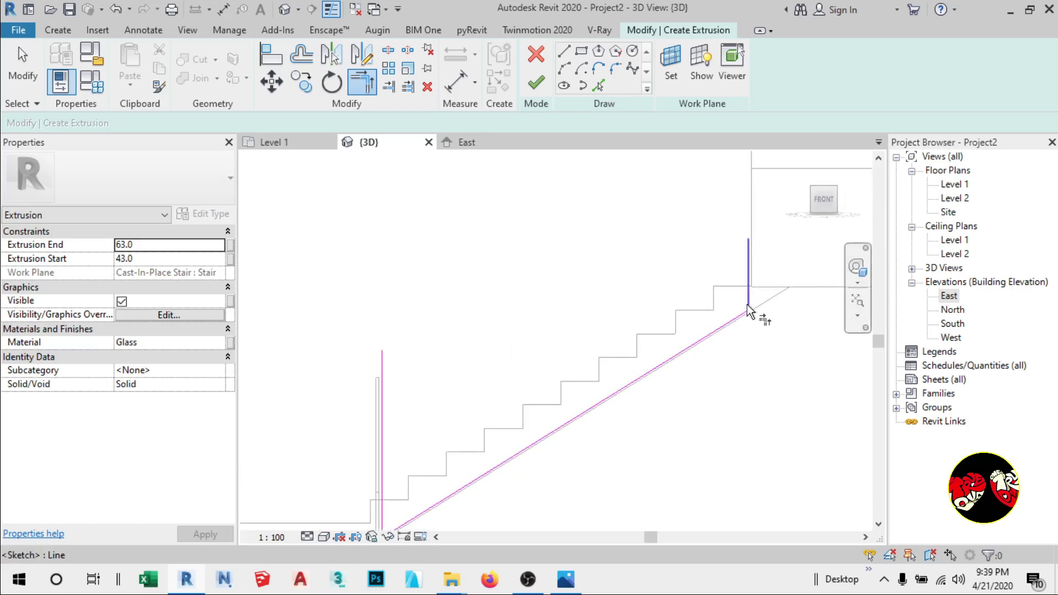
left_click(747, 304)
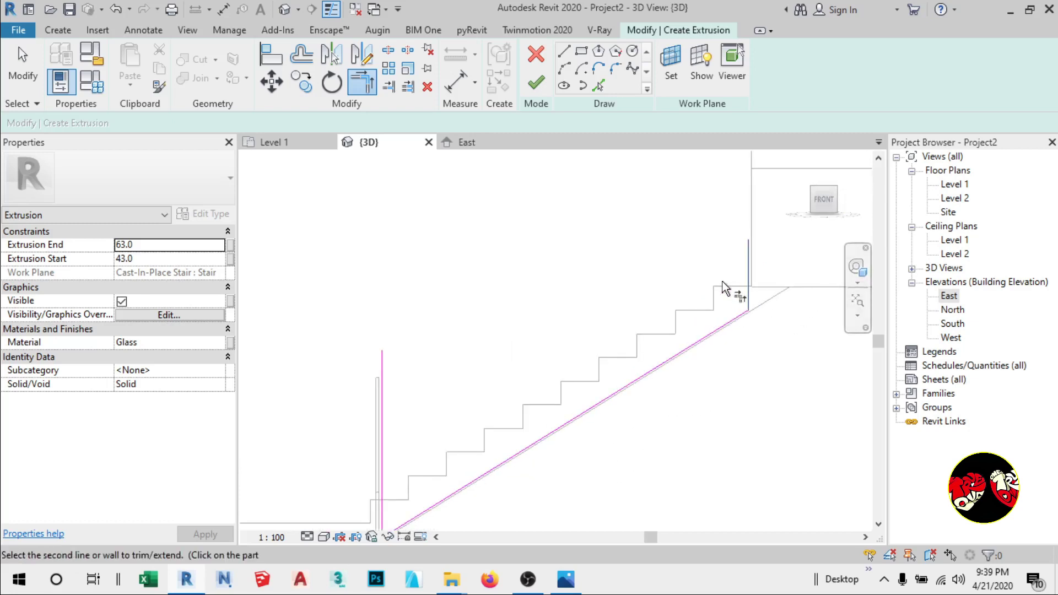
scroll(722, 281, "down", 2)
scroll(562, 433, "up", 2)
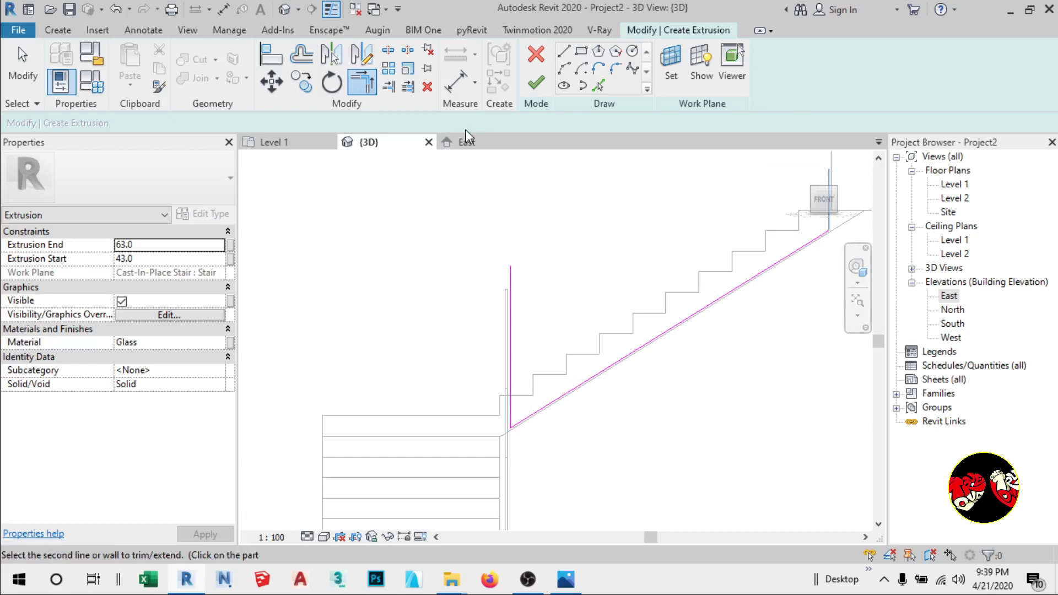
key("Escape")
key("Escape")
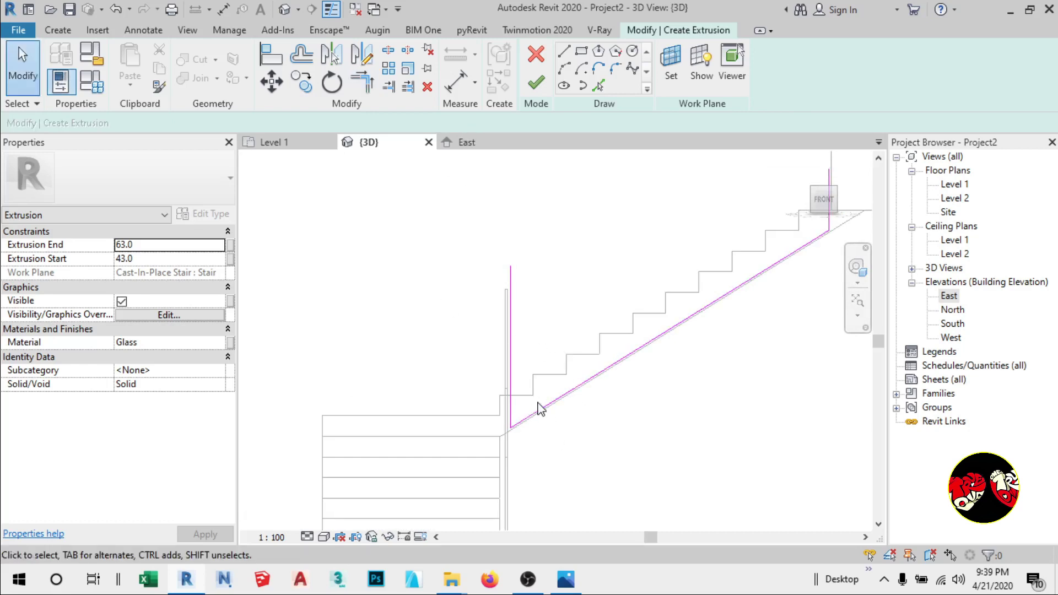
Copy the sloped bottom line from its lower endpoint up to the top of the 1100 mm vertical line.
left_click(542, 412)
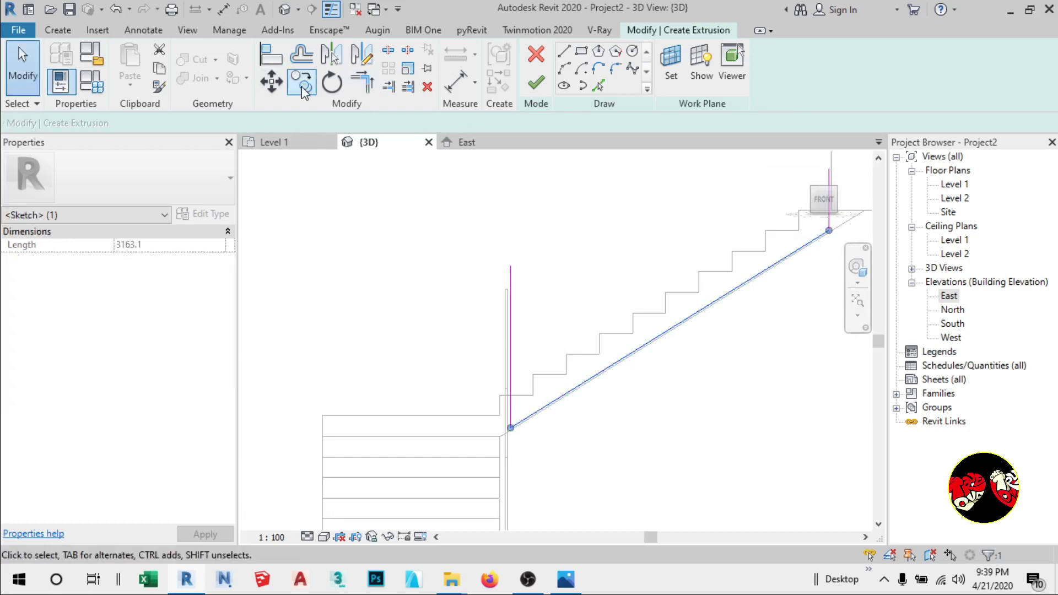
key("c")
key("o")
scroll(510, 435, "up", 2)
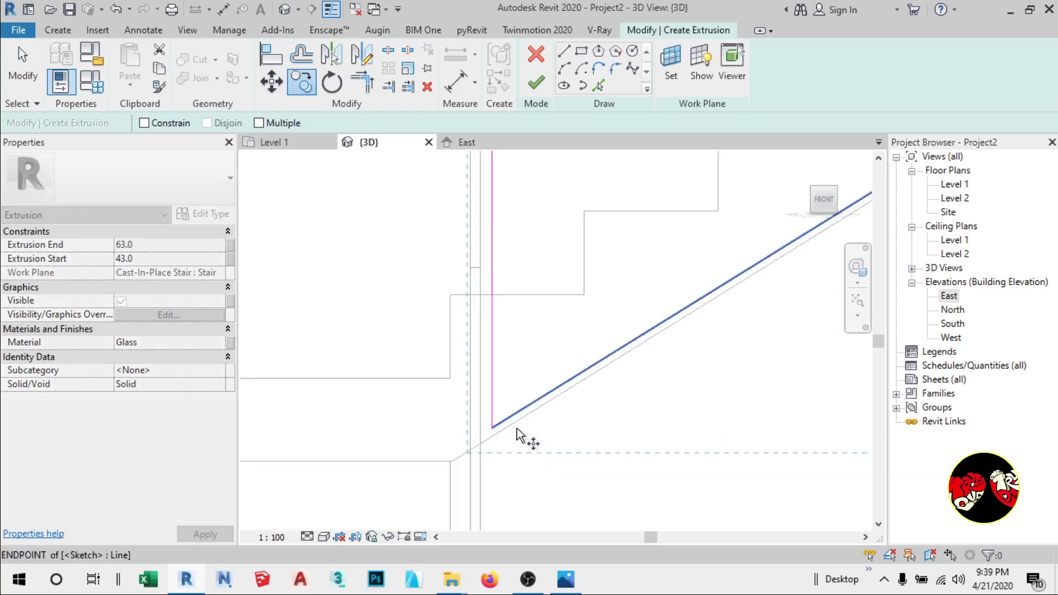
left_click(496, 429)
scroll(518, 462, "down", 3)
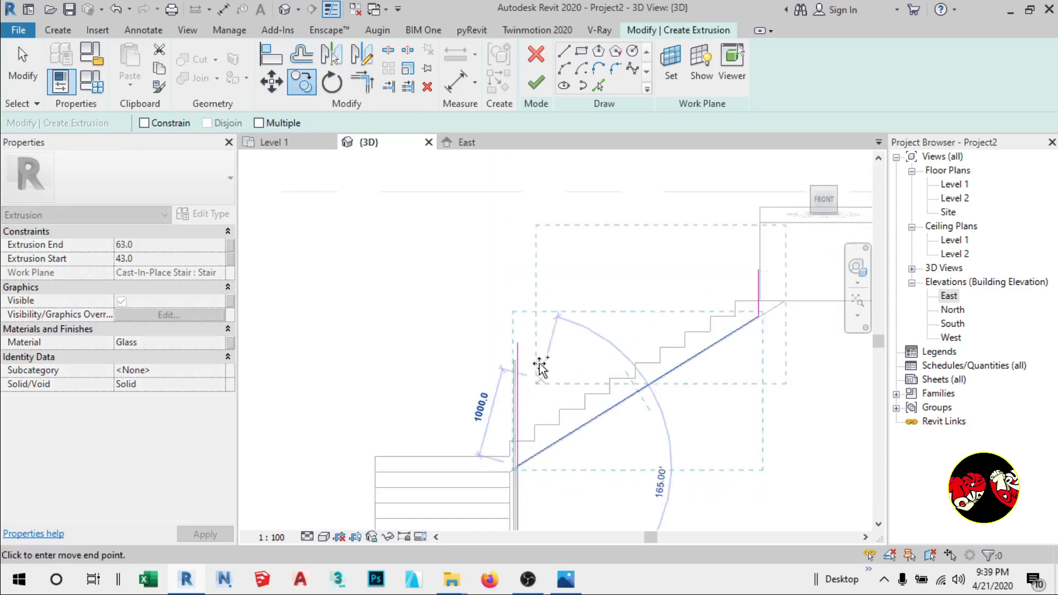
left_click(517, 341)
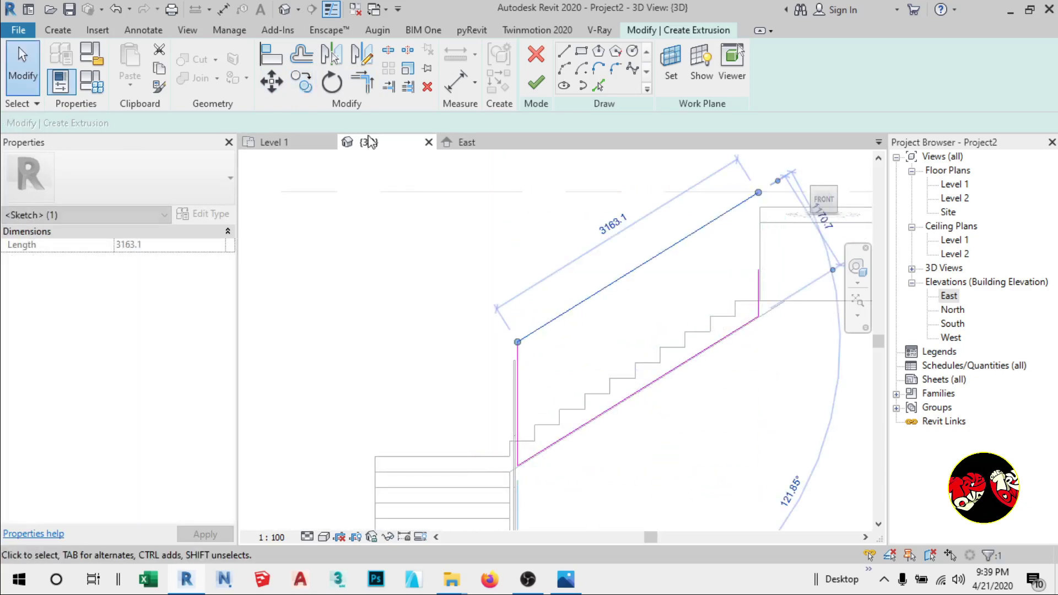
Trim/extend the copied top line with both vertical lines to close the second flight's panel sketch, and finish the extrusion.
left_click(364, 83)
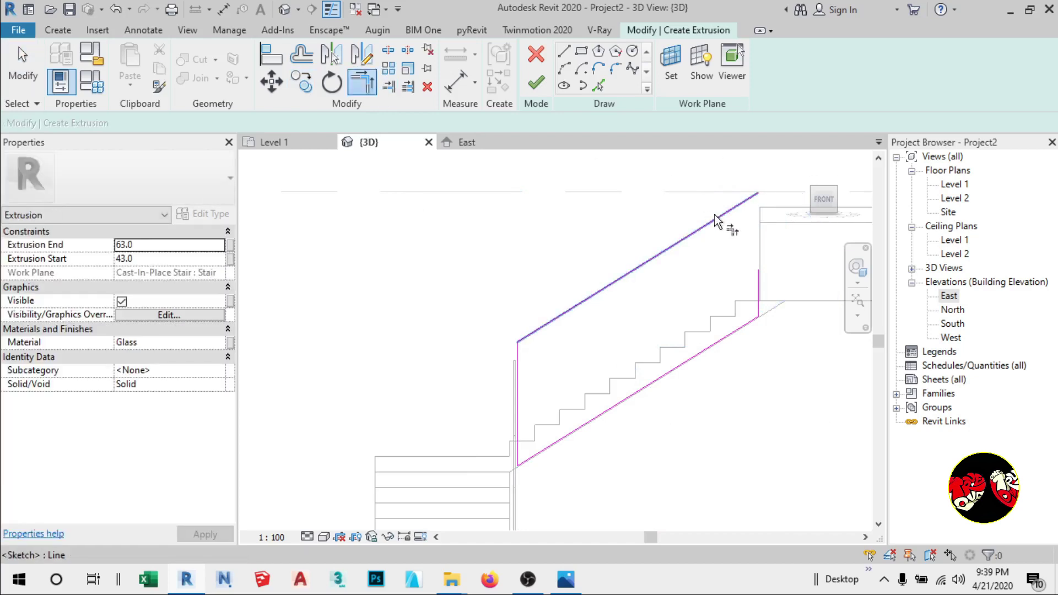
left_click(725, 215)
left_click(741, 281)
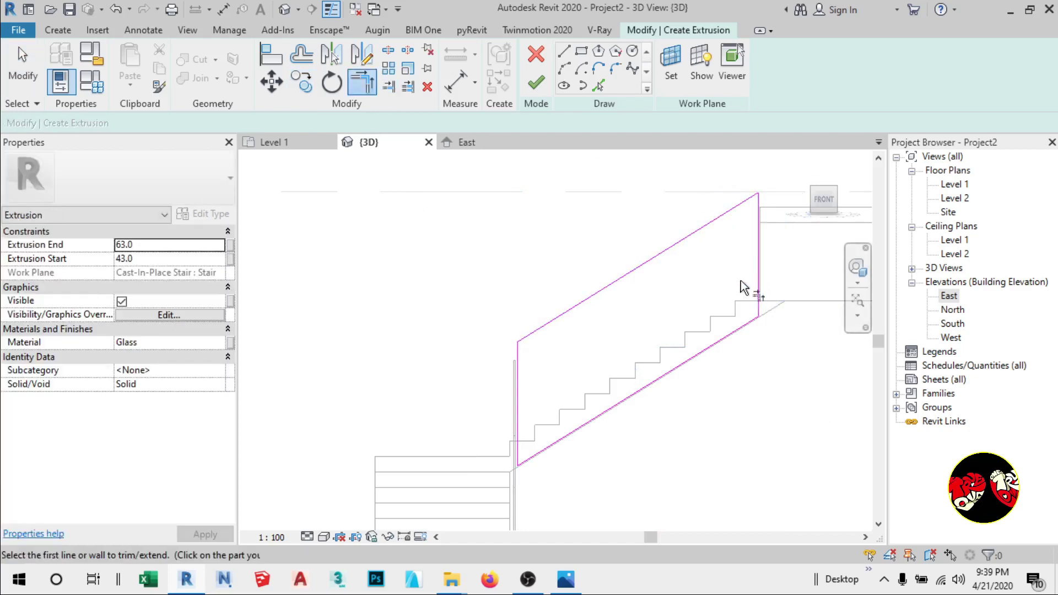
left_click(611, 292)
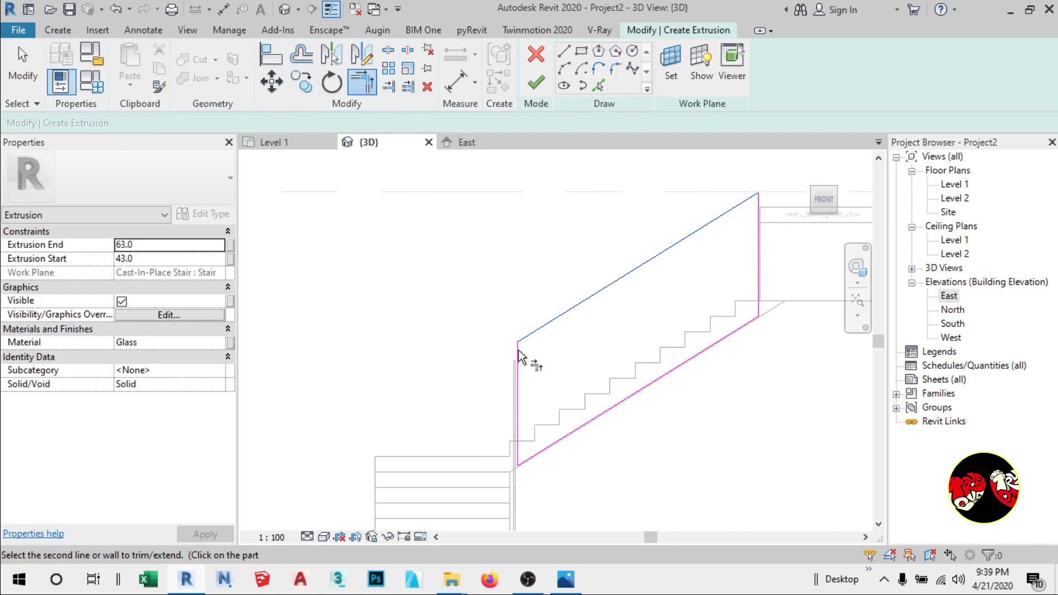
left_click(537, 83)
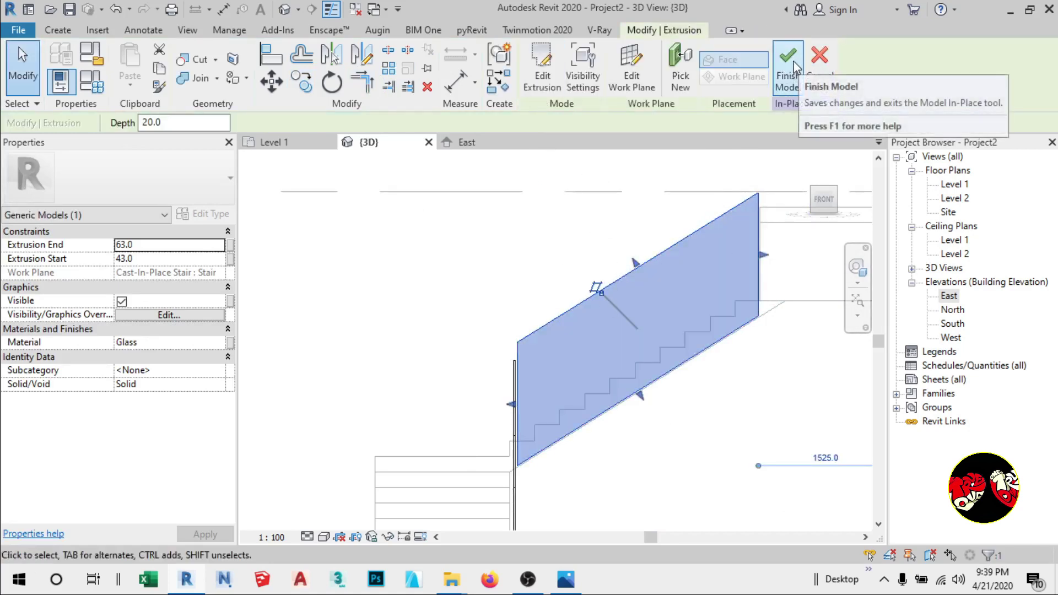
In the Level 1 plan, measure from the stair edge to the far and near faces of the second flight's panel with aligned dimensions.
left_click(293, 145)
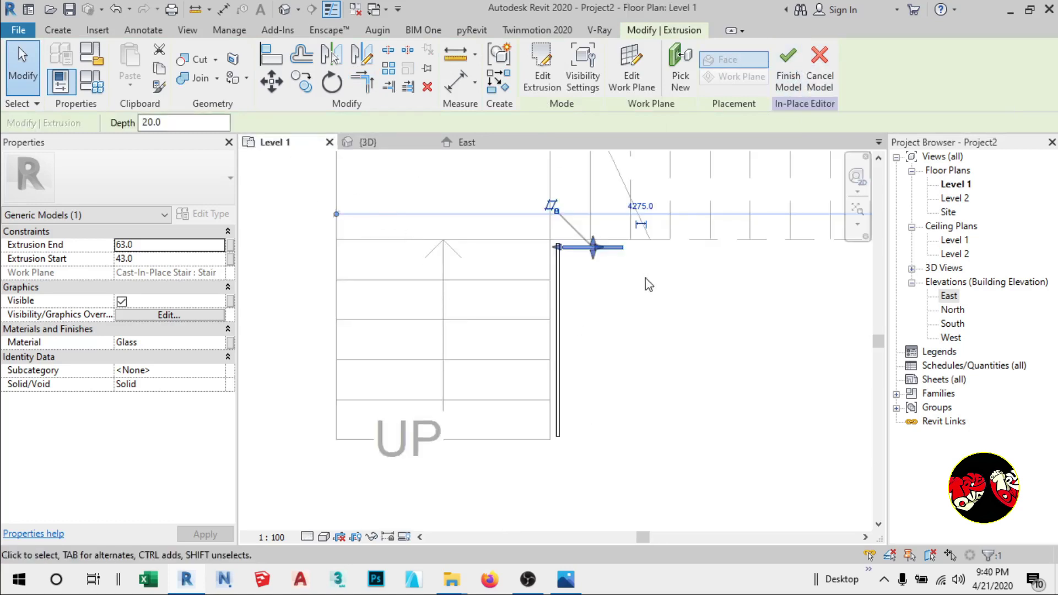
scroll(458, 404, "down", 2)
scroll(588, 300, "up", 4)
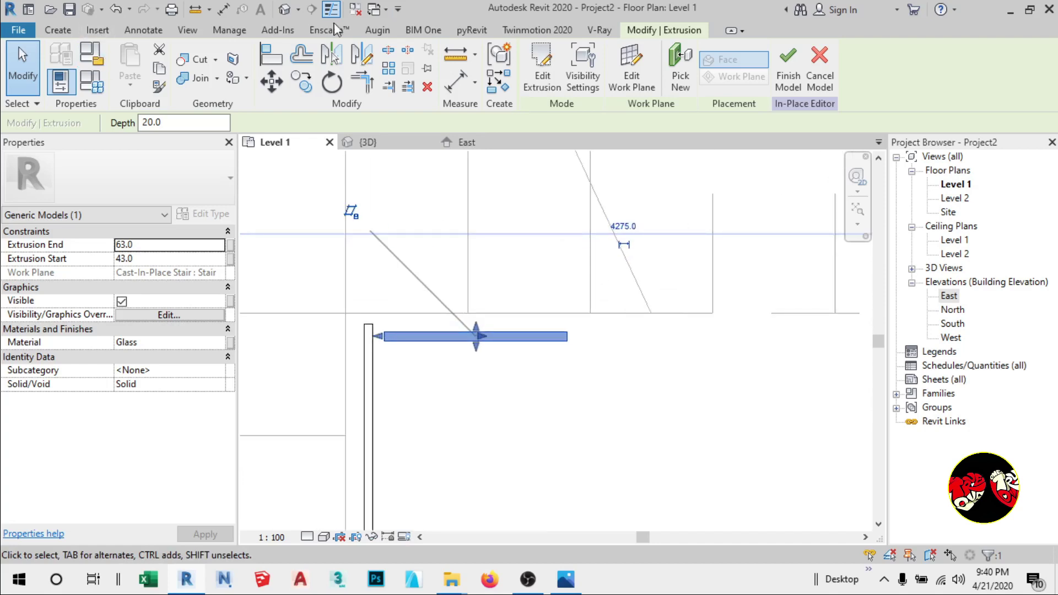
left_click(143, 29)
left_click(66, 72)
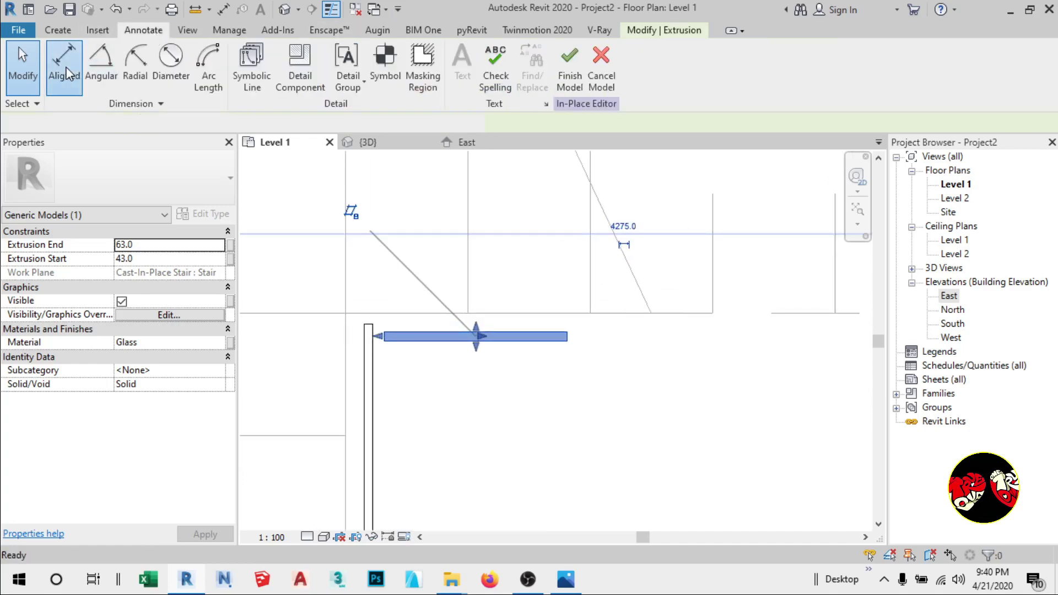
scroll(601, 342, "up", 2)
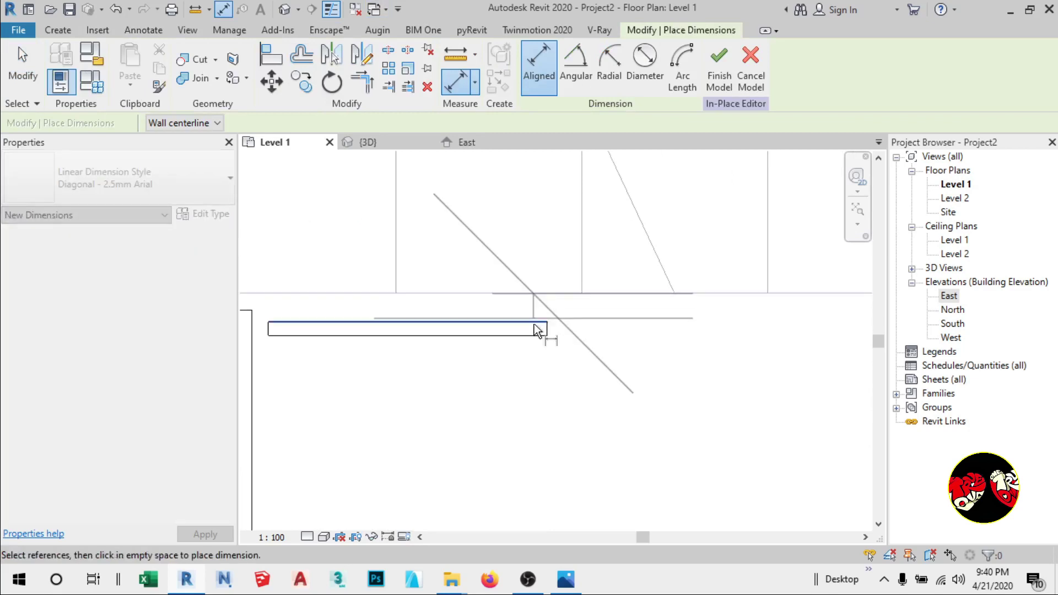
left_click(533, 332)
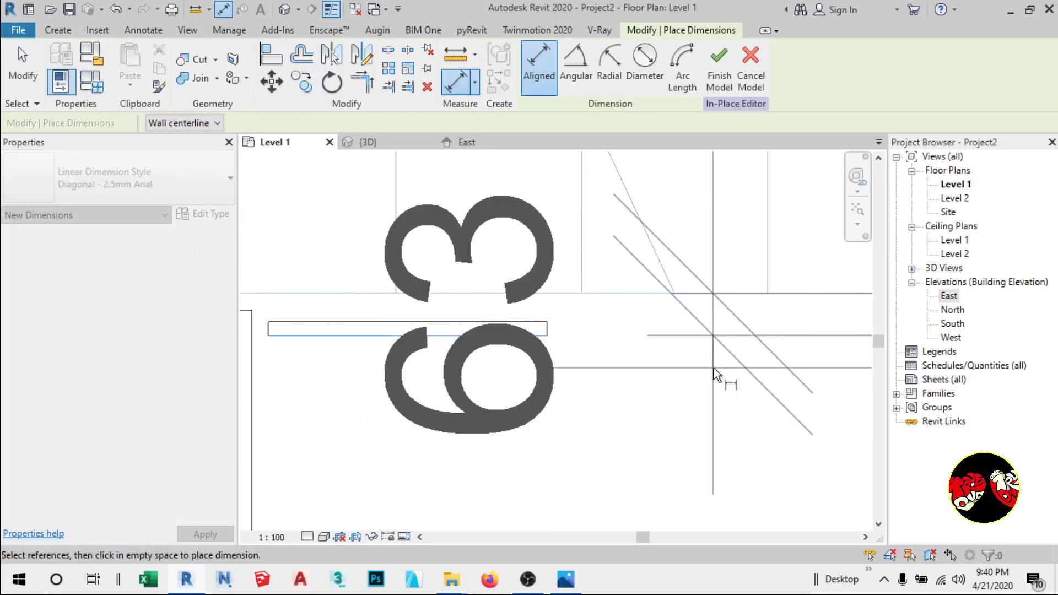
key("Escape")
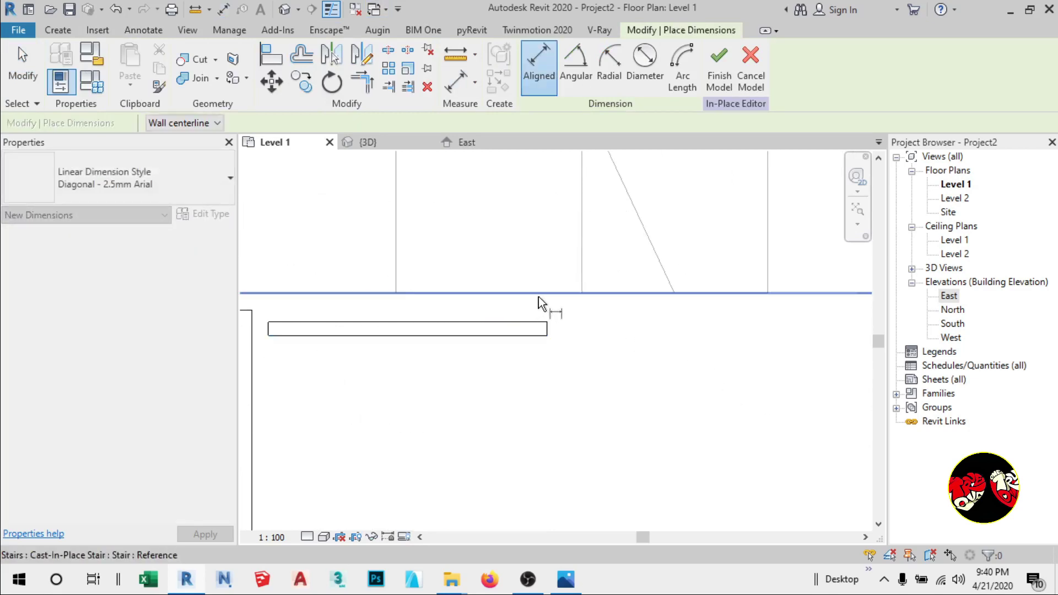
left_click(538, 328)
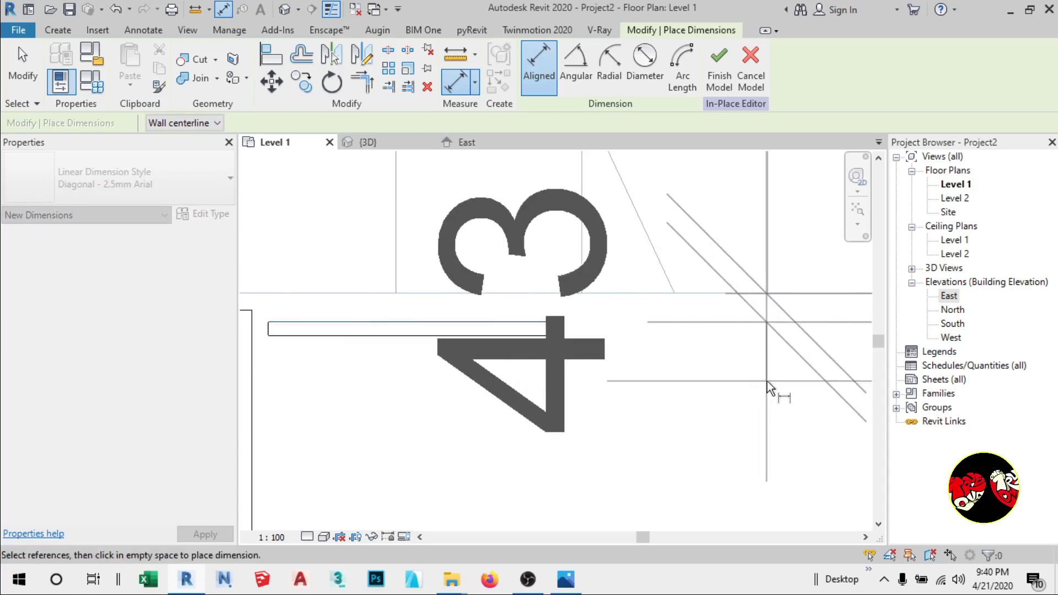
key("Escape")
Measure the second flight's glass panel thickness with an aligned dimension between its two faces.
left_click(513, 334)
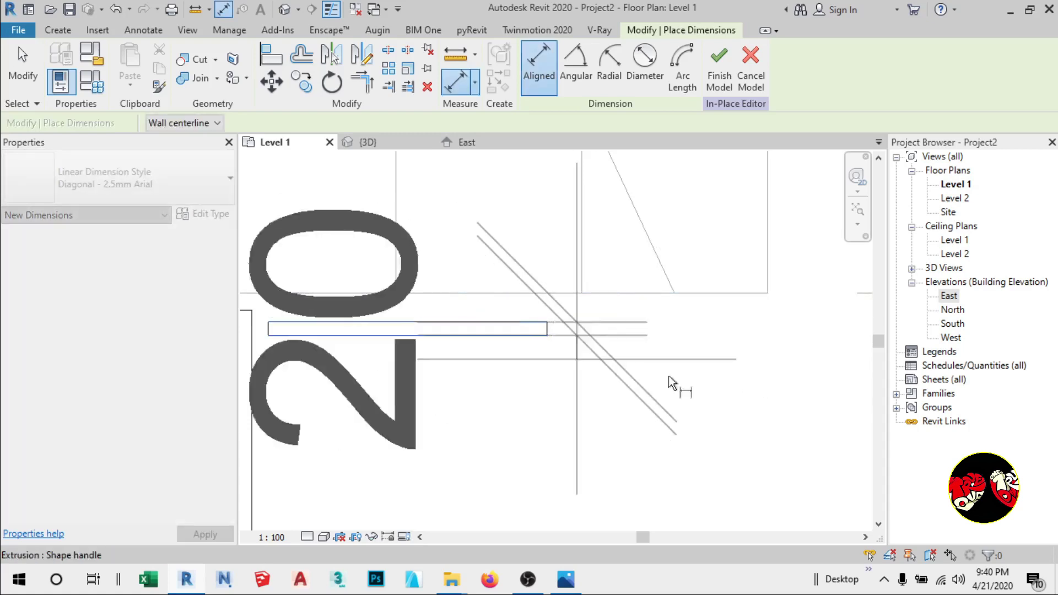
key("Escape")
key("Escape")
key("d")
key("i")
scroll(689, 397, "down", 3)
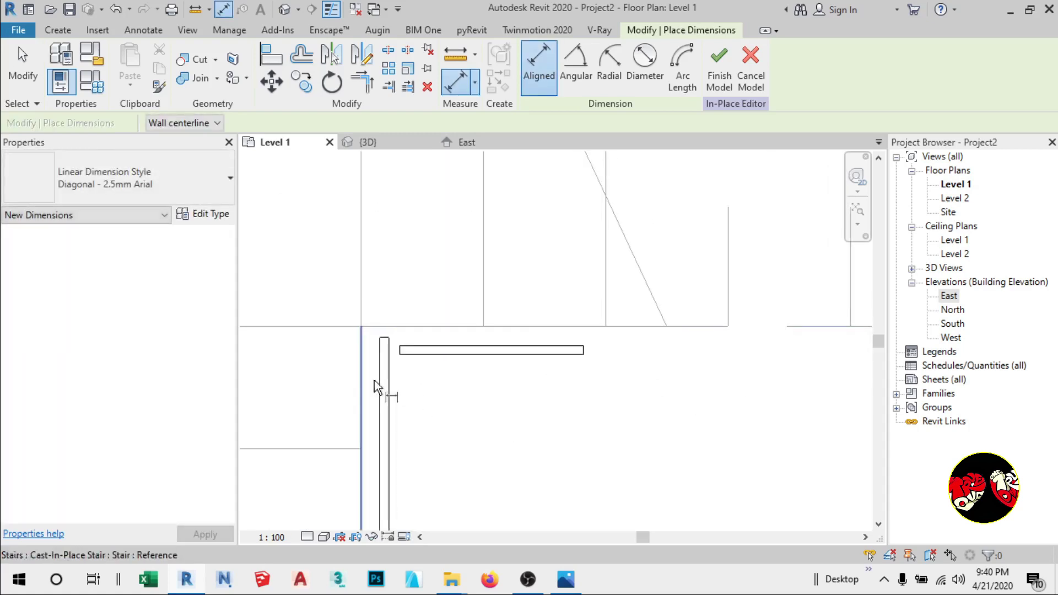
Finish the in-place glass railing model and inspect the new panel along the second flight in the 3D view.
left_click(719, 65)
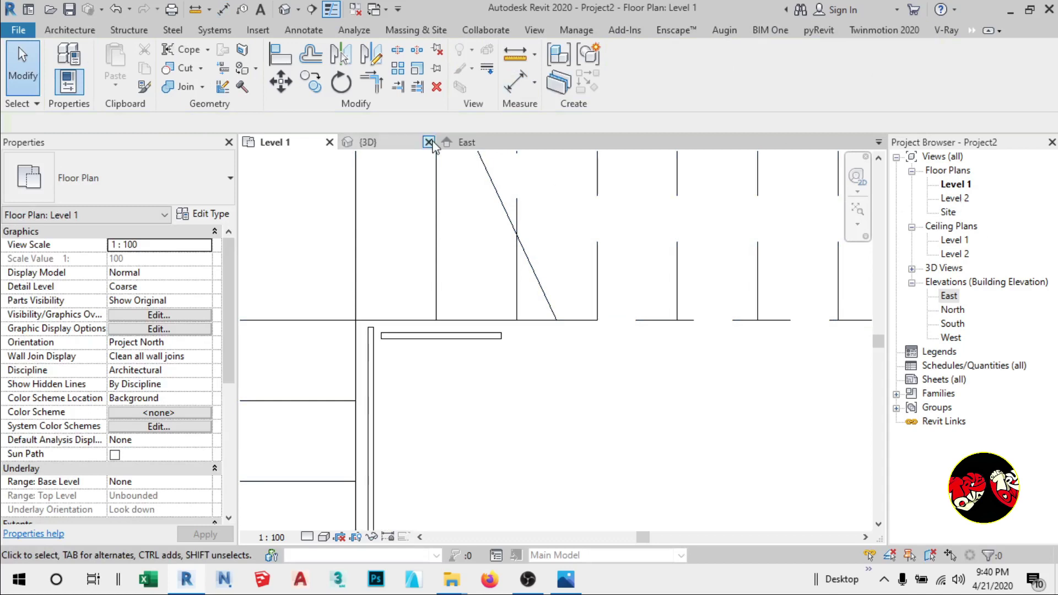
left_click(393, 144)
scroll(409, 226, "down", 3)
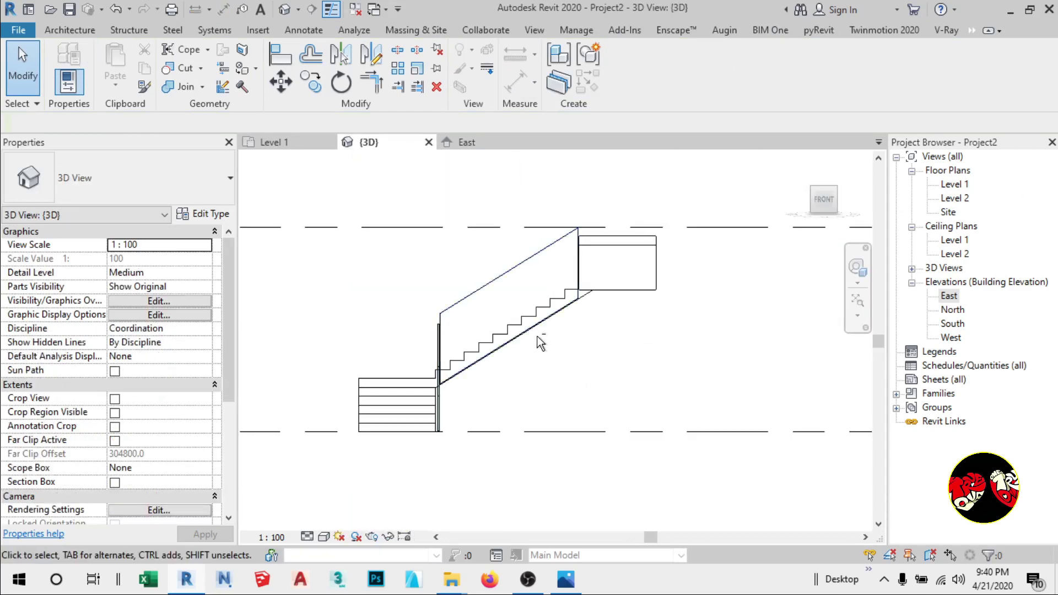
middle_click_drag(540, 343, 565, 355, "shift")
scroll(652, 319, "up", 2)
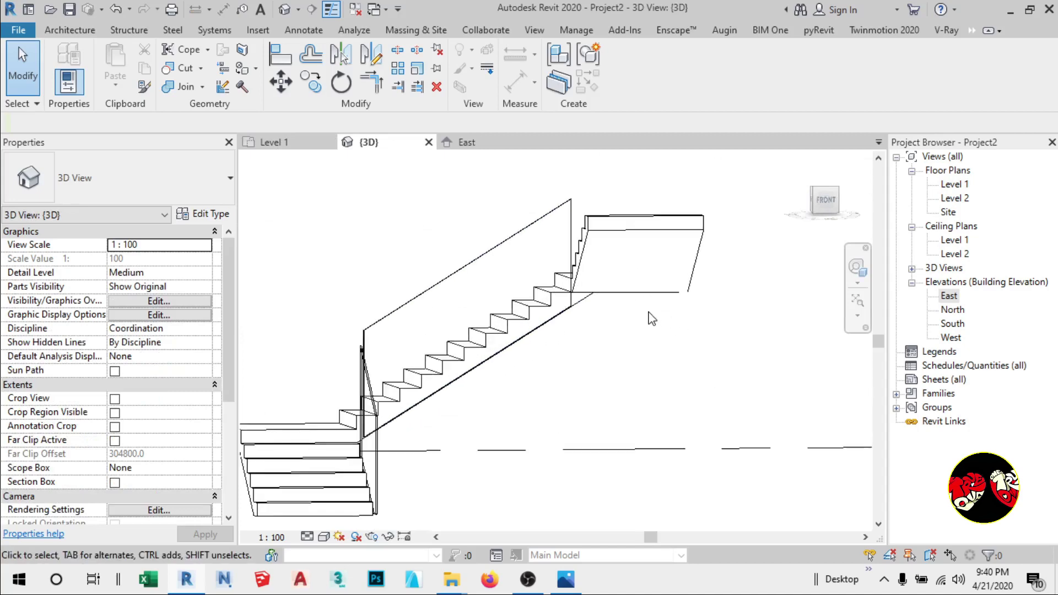
scroll(611, 326, "up", 1)
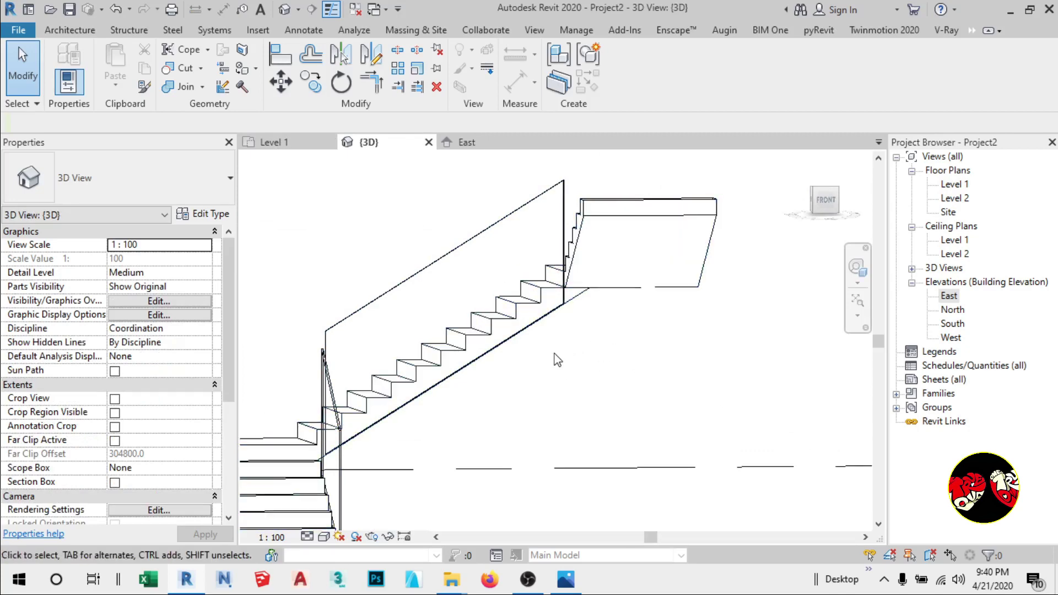
middle_click_drag(552, 359, 555, 398, "shift")
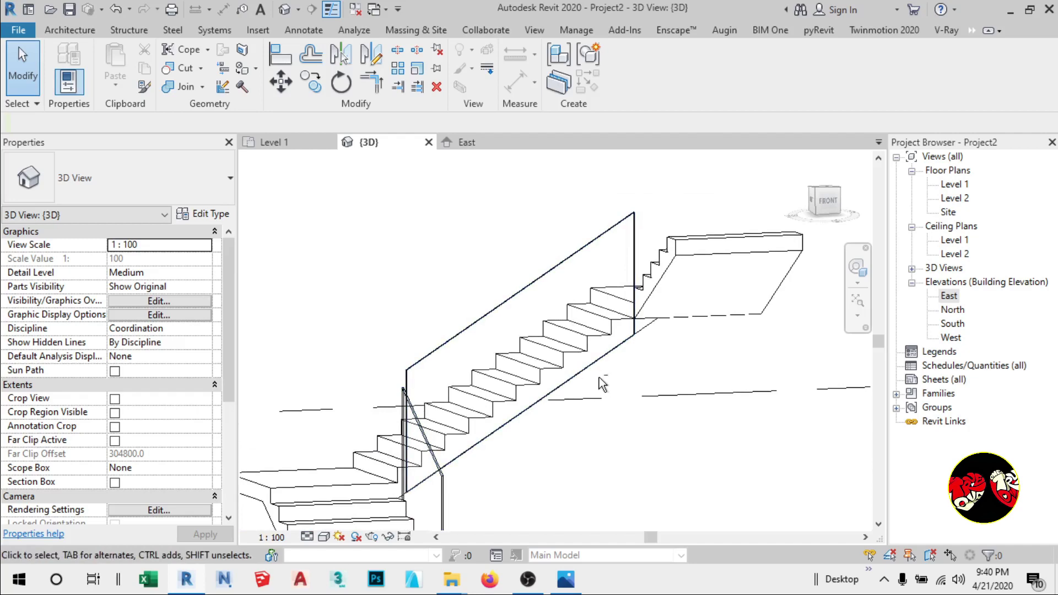
scroll(556, 397, "down", 5)
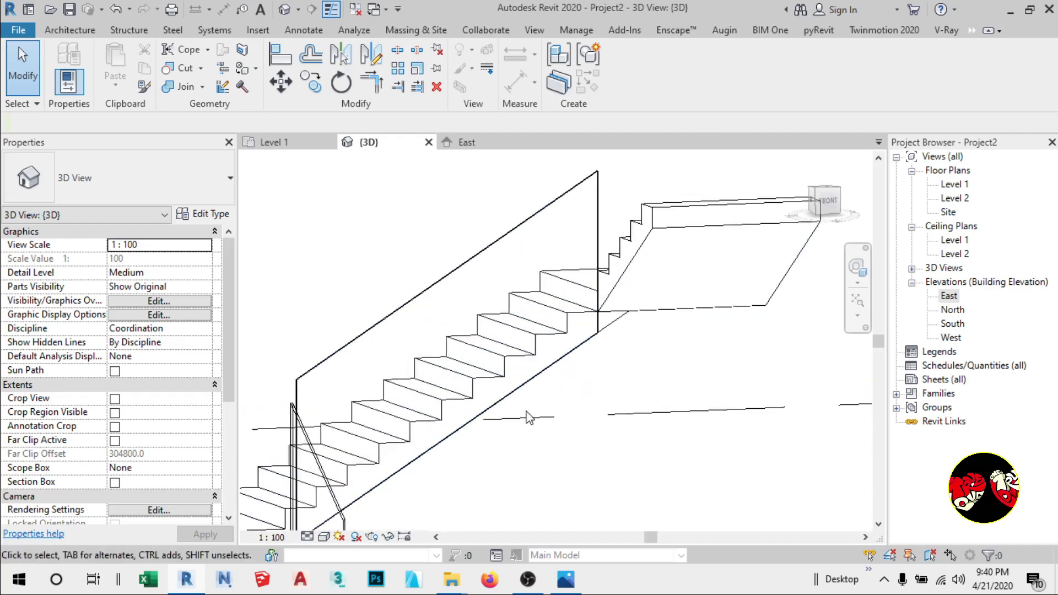
scroll(616, 383, "up", 2)
scroll(601, 384, "up", 2)
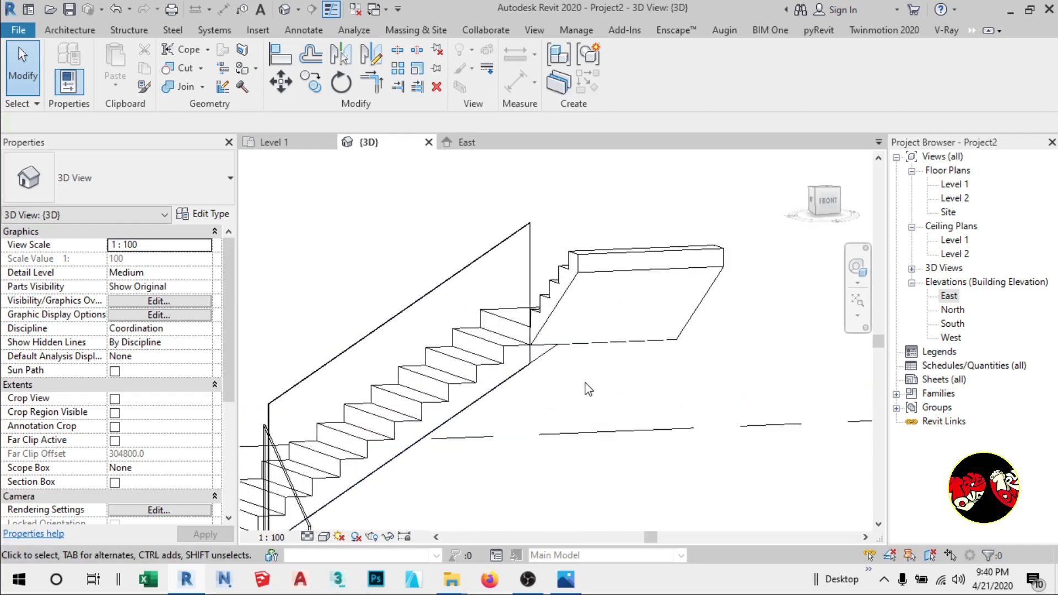
middle_click_drag(588, 388, 694, 337, "shift")
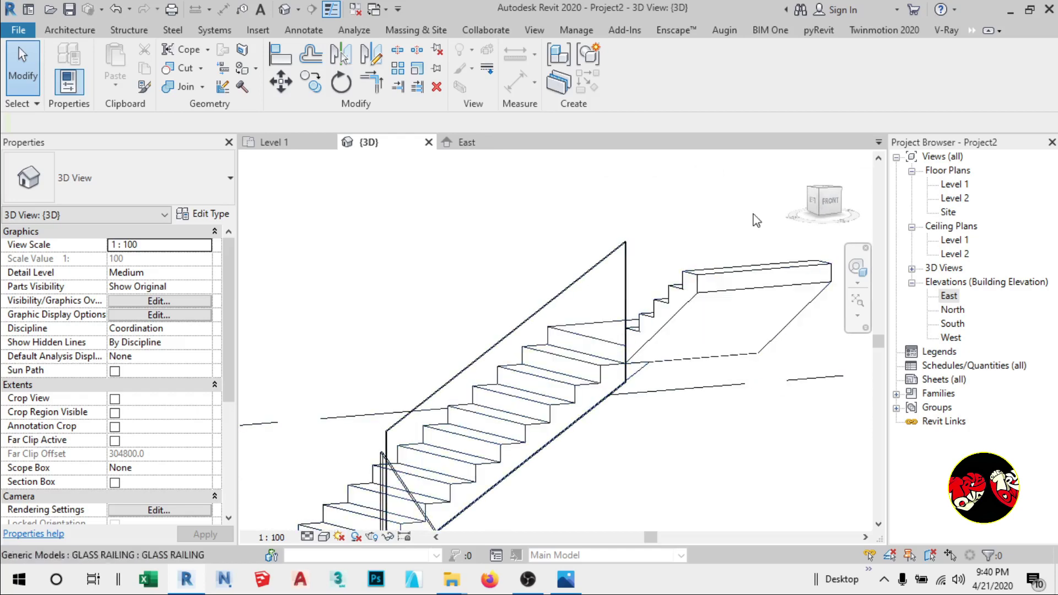
Reopen the glass railing for in-place editing and start a new extrusion with the third flight's inner side face as work plane.
left_click(576, 285)
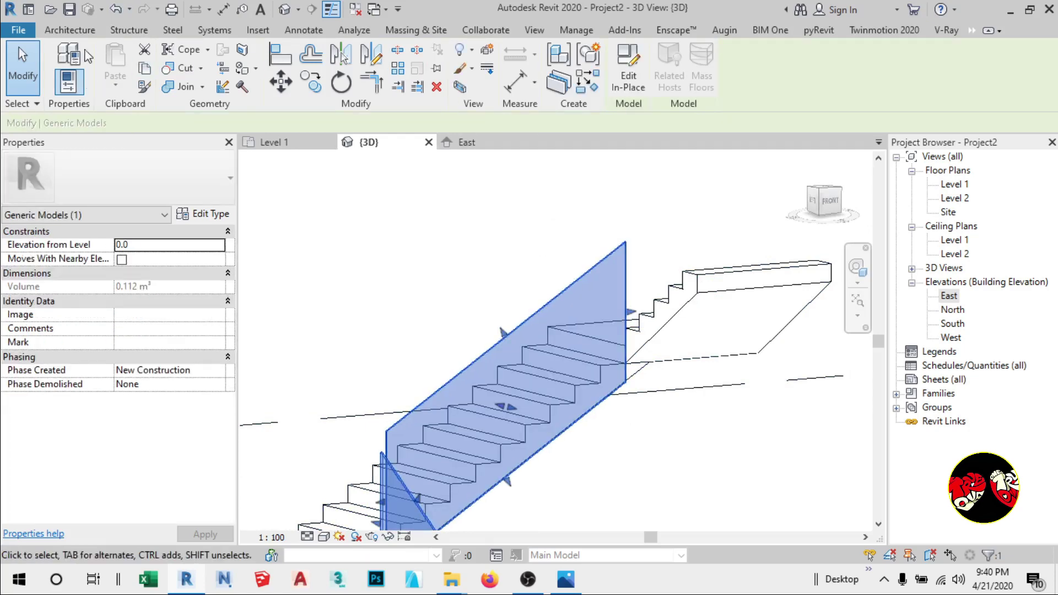
left_click(627, 77)
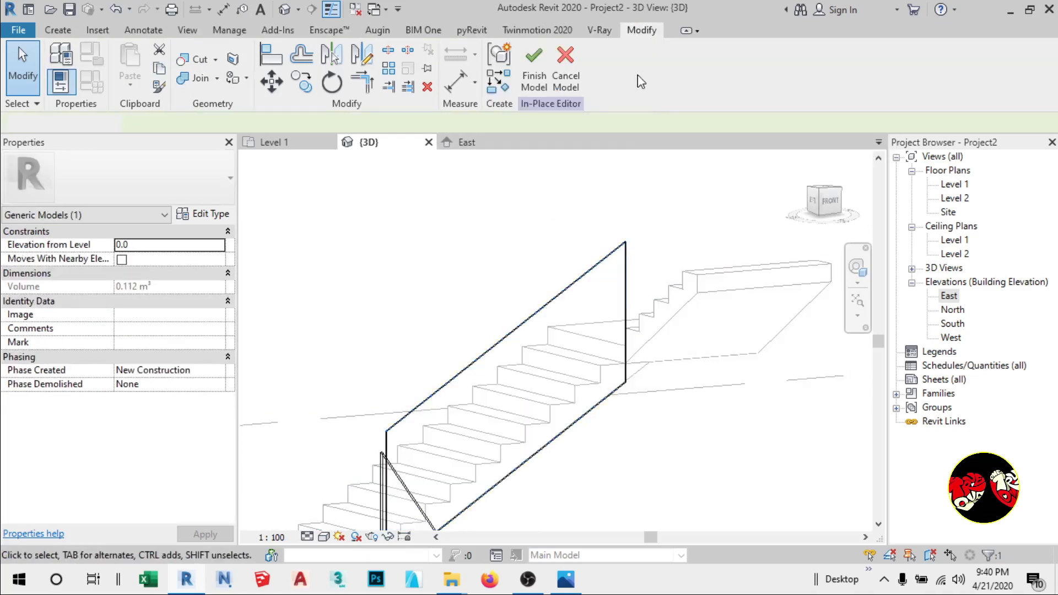
left_click(71, 30)
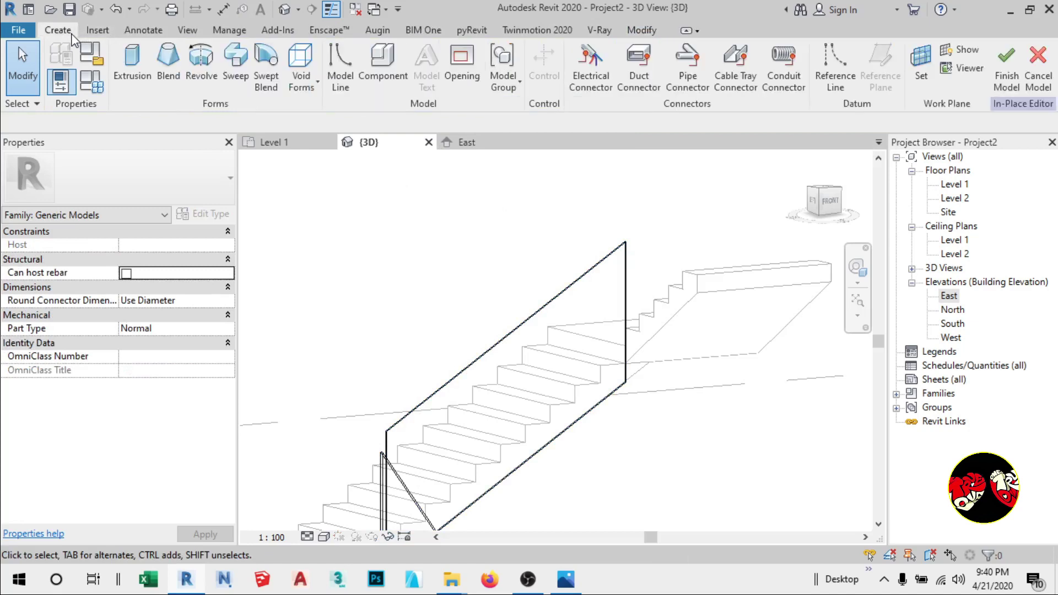
left_click(132, 82)
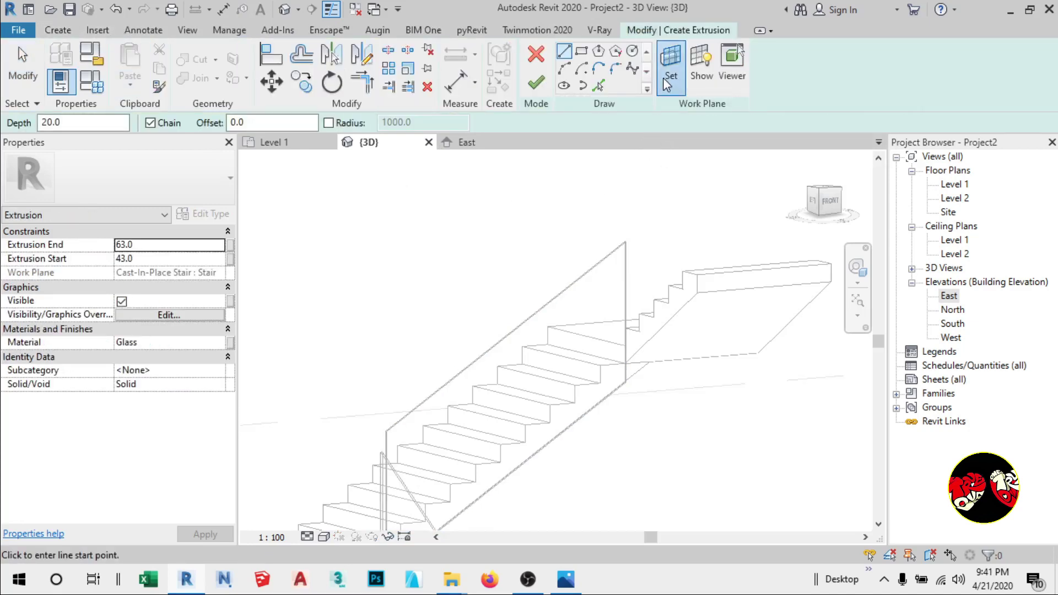
left_click(667, 83)
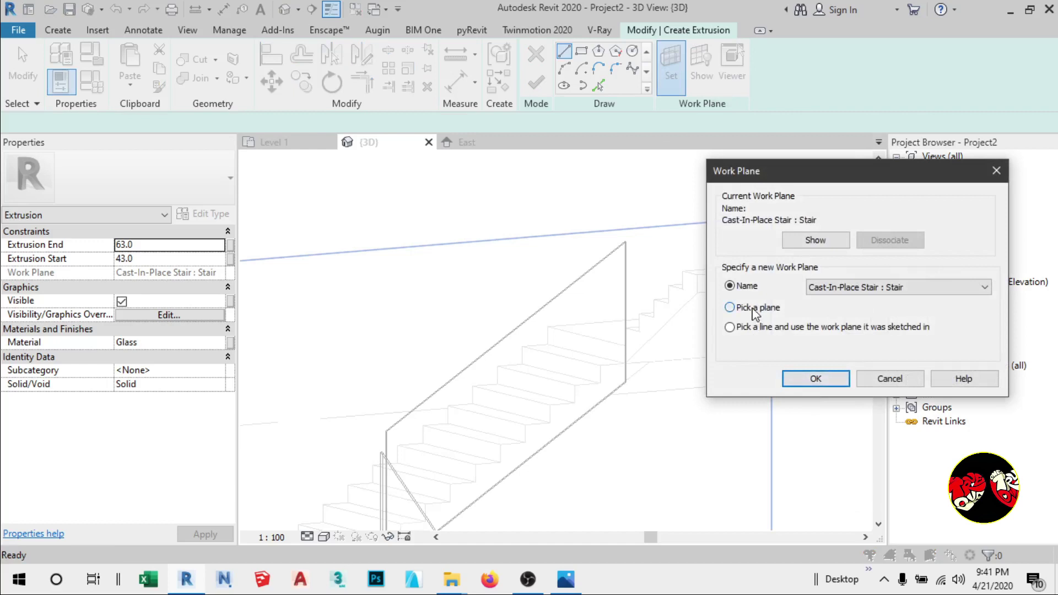
left_click(808, 380)
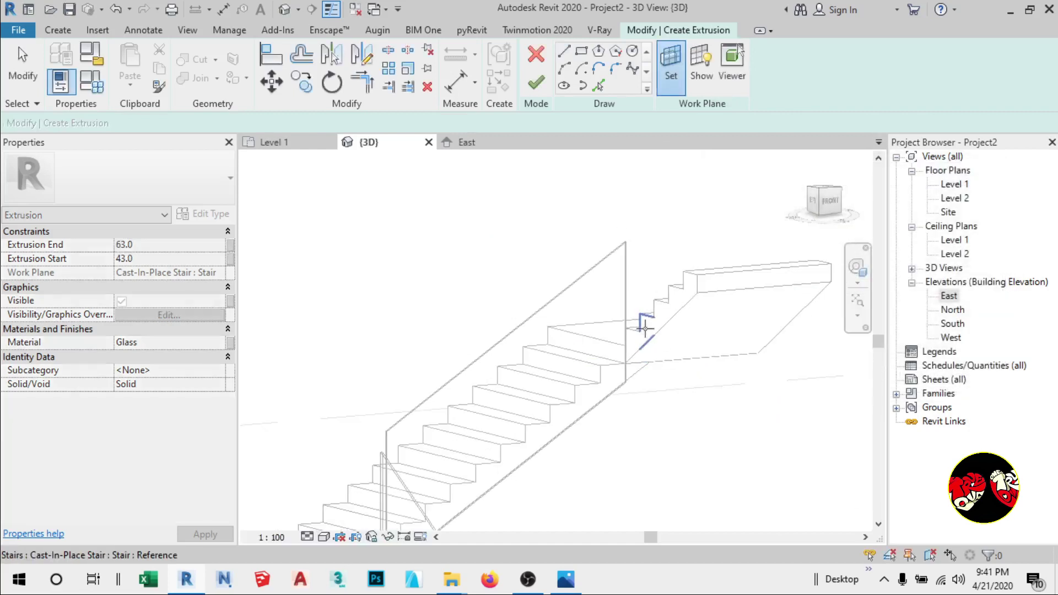
left_click(643, 329)
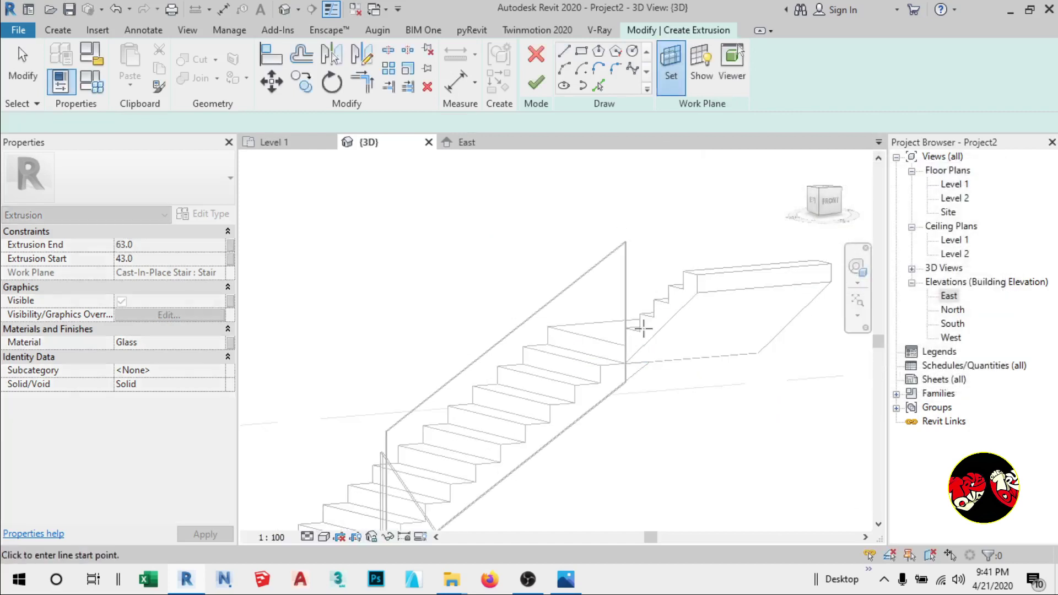
From the left side, pick a vertical line offset 25 mm from the second panel's face and a sloped line offset 15 mm above the third flight's underside.
left_click(812, 208)
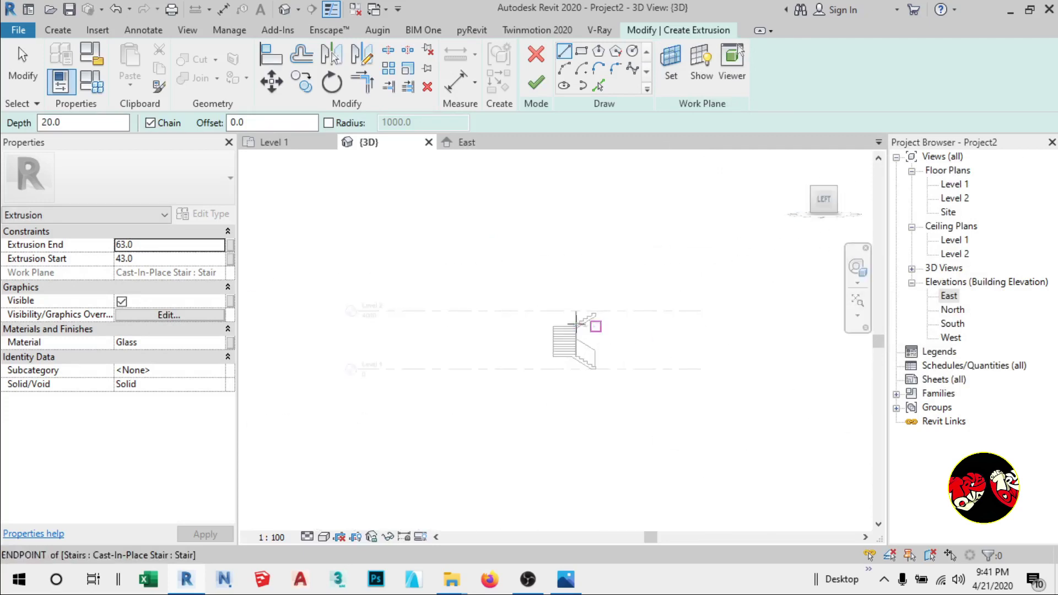
scroll(633, 336, "up", 5)
scroll(644, 329, "up", 2)
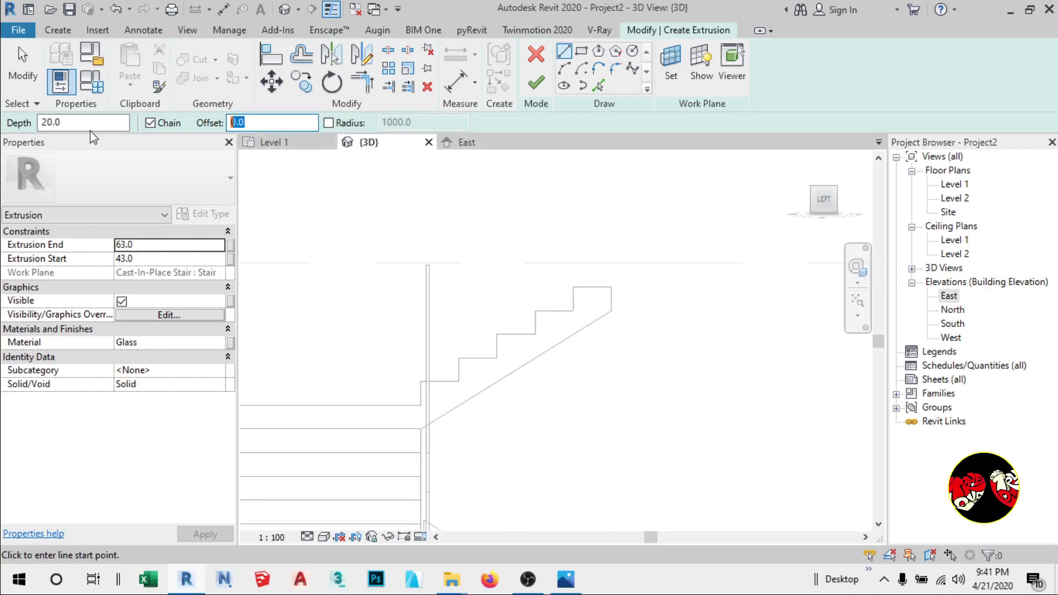
scroll(498, 375, "up", 3)
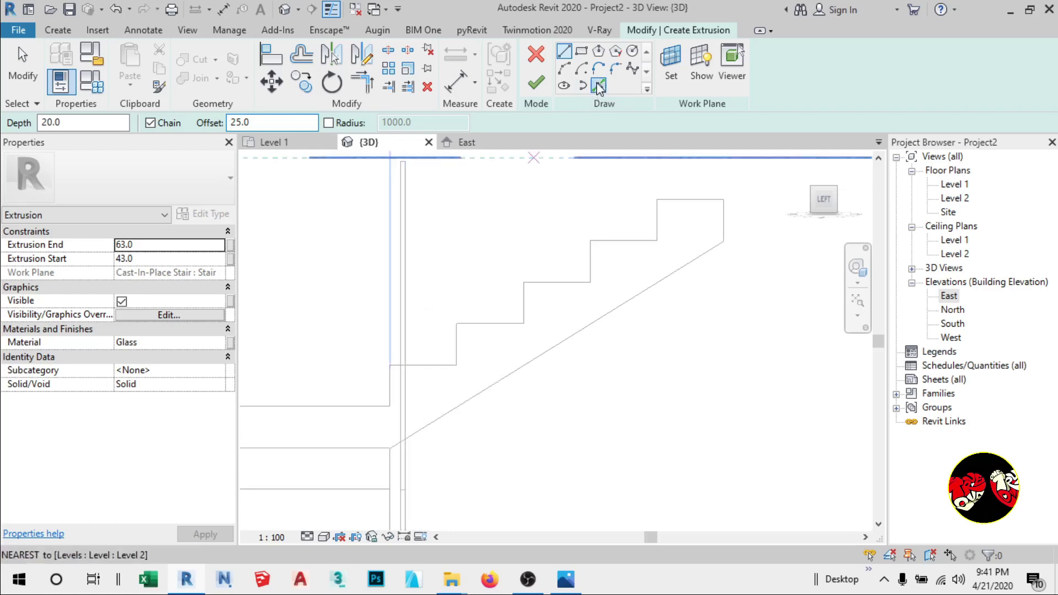
left_click(599, 85)
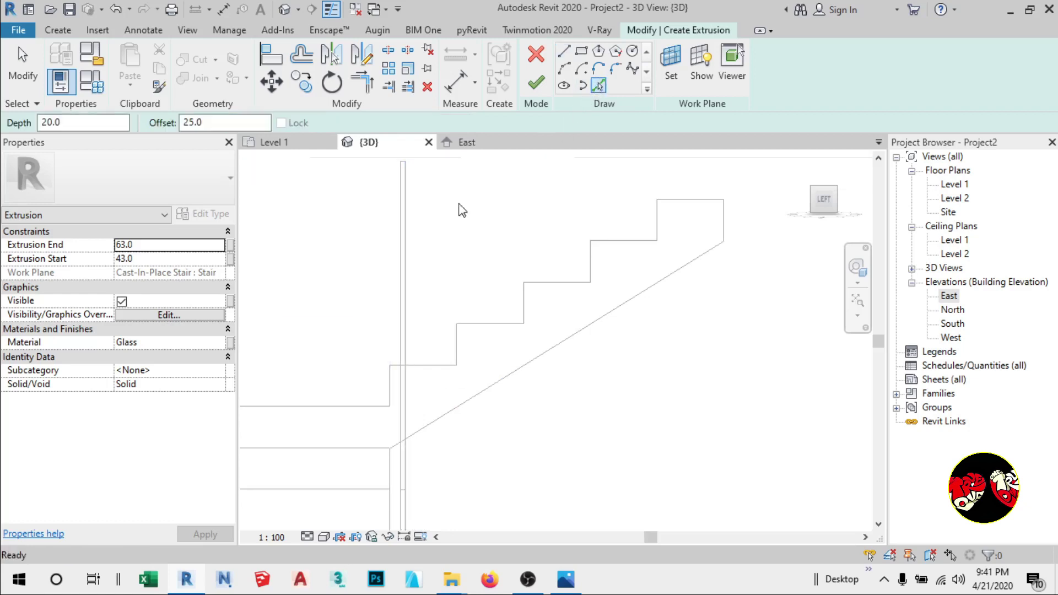
left_click(412, 314)
scroll(435, 465, "up", 1)
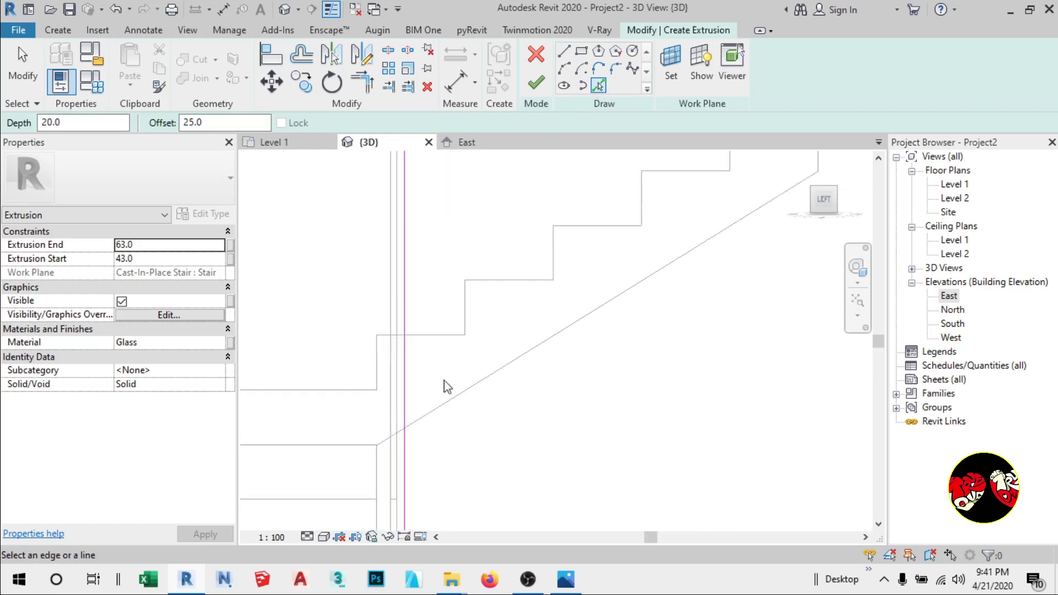
double_click(224, 126)
scroll(423, 469, "down", 4)
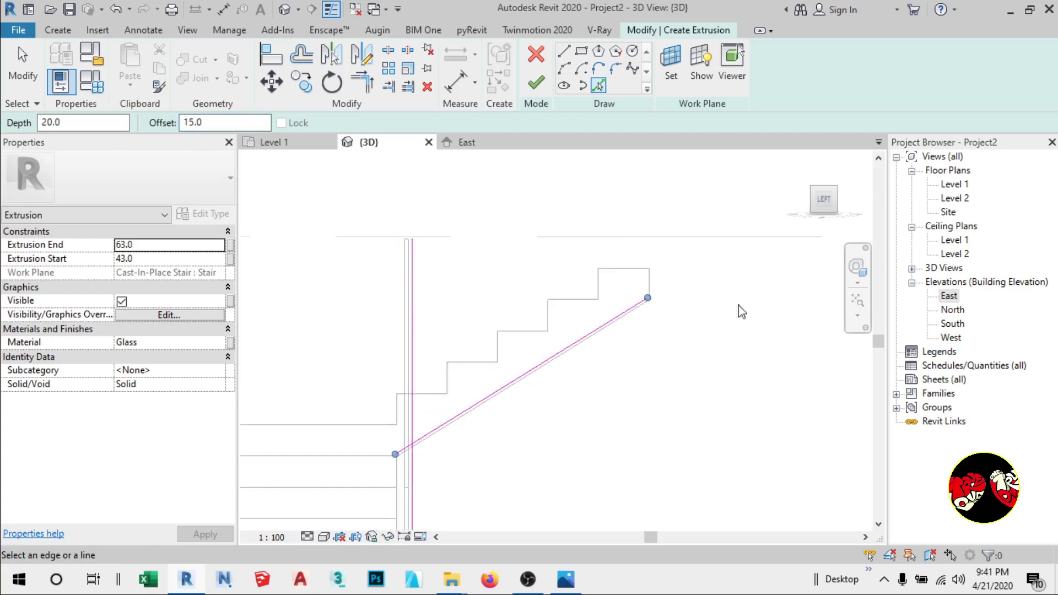
Add a vertical sketch line offset 25 mm inward from the end face at the top of the third flight.
scroll(660, 256, "up", 4)
double_click(224, 124)
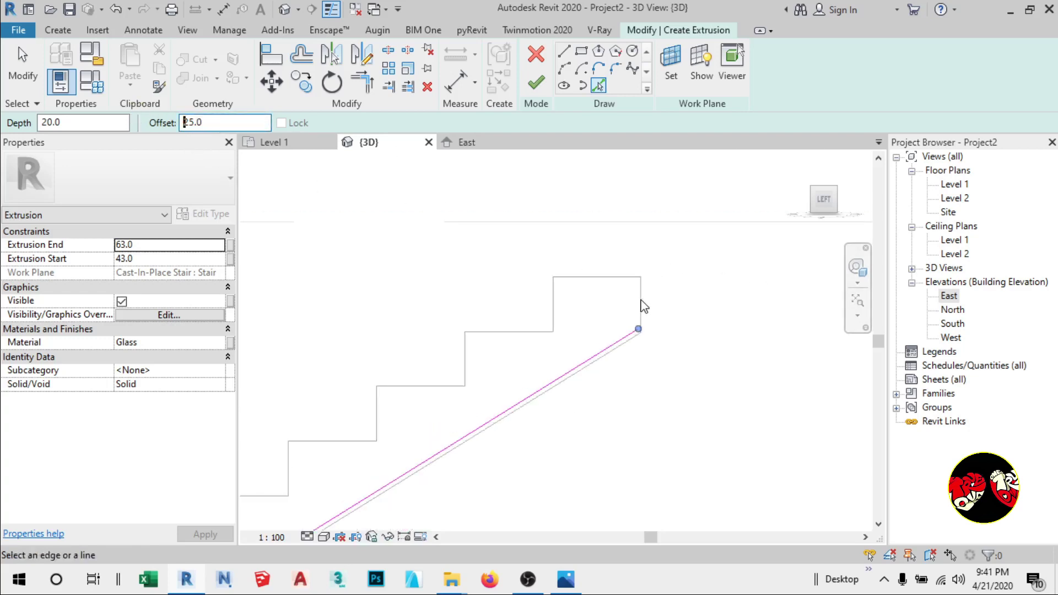
left_click(633, 277)
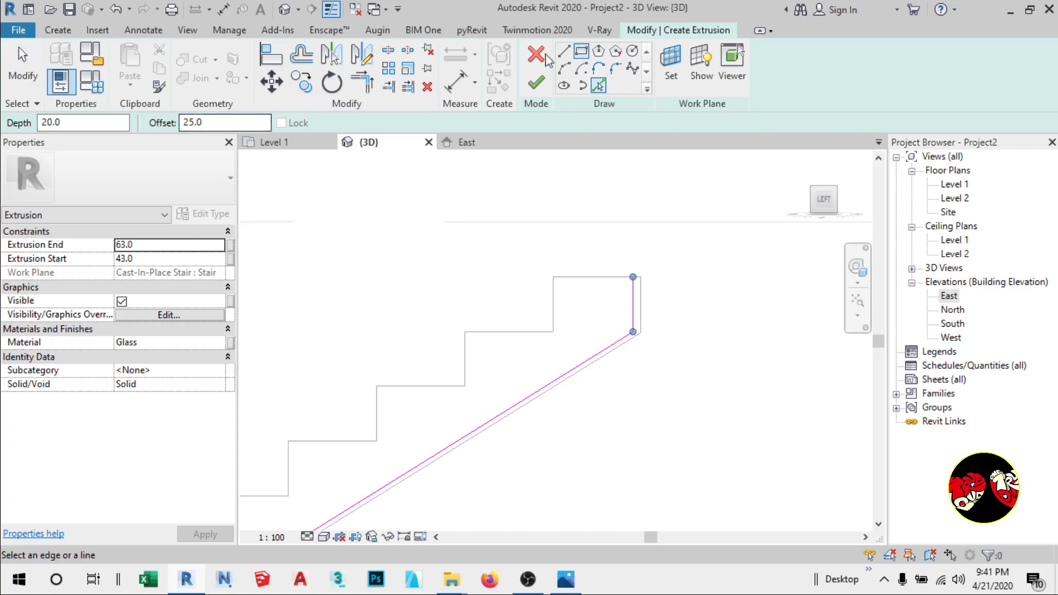
scroll(612, 198, "down", 2)
scroll(392, 419, "up", 1)
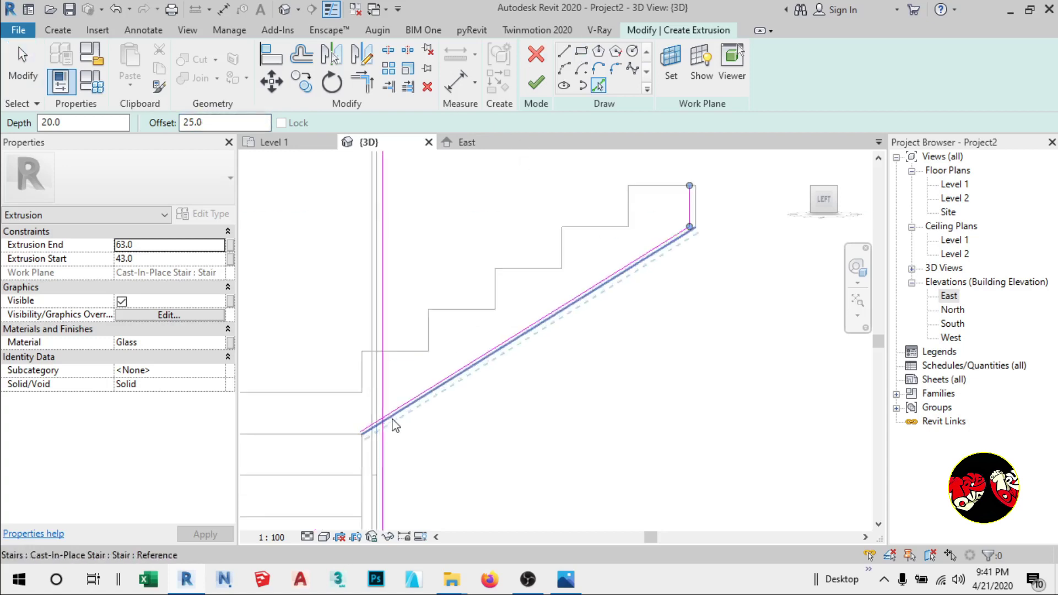
scroll(392, 424, "down", 1)
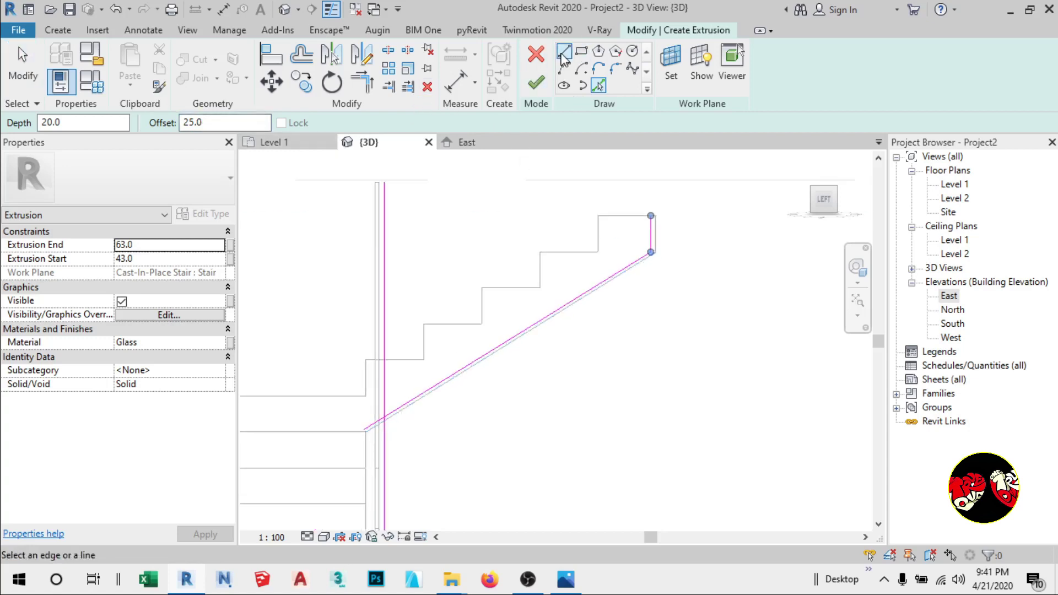
left_click(564, 60)
left_click(386, 359)
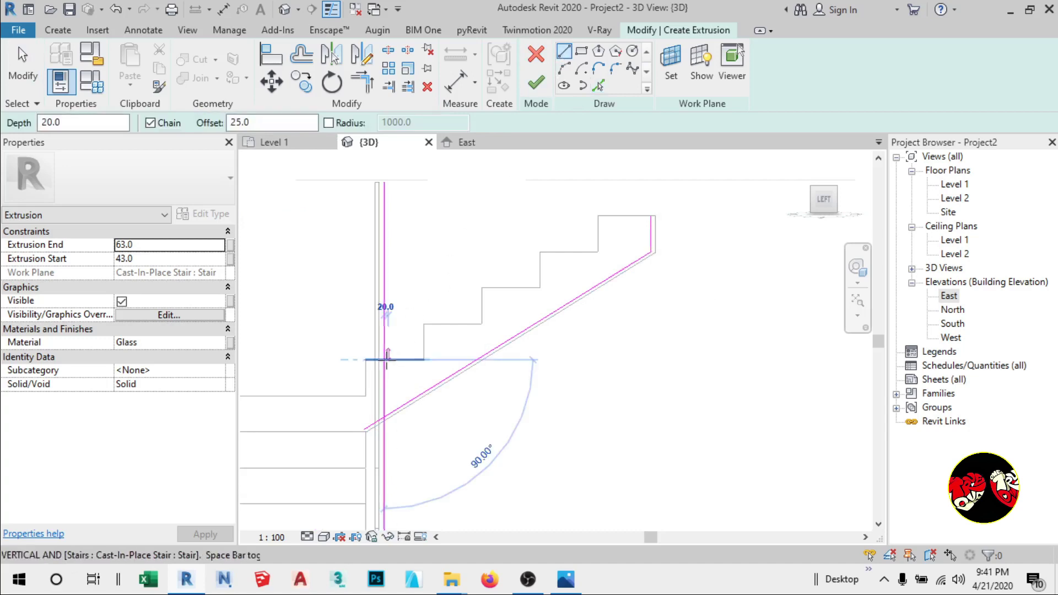
scroll(387, 355, "down", 1)
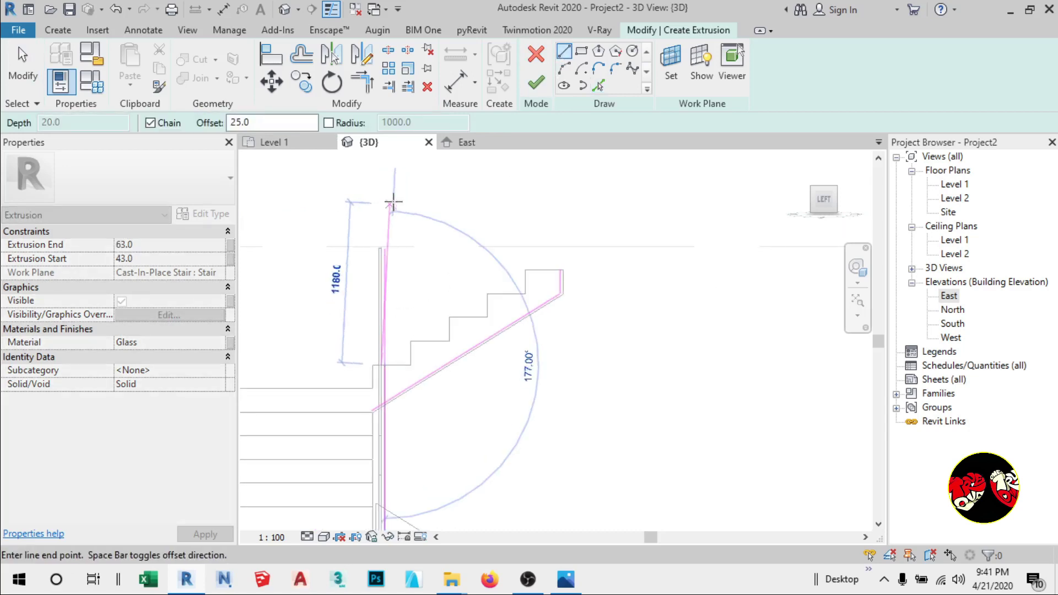
key("Escape")
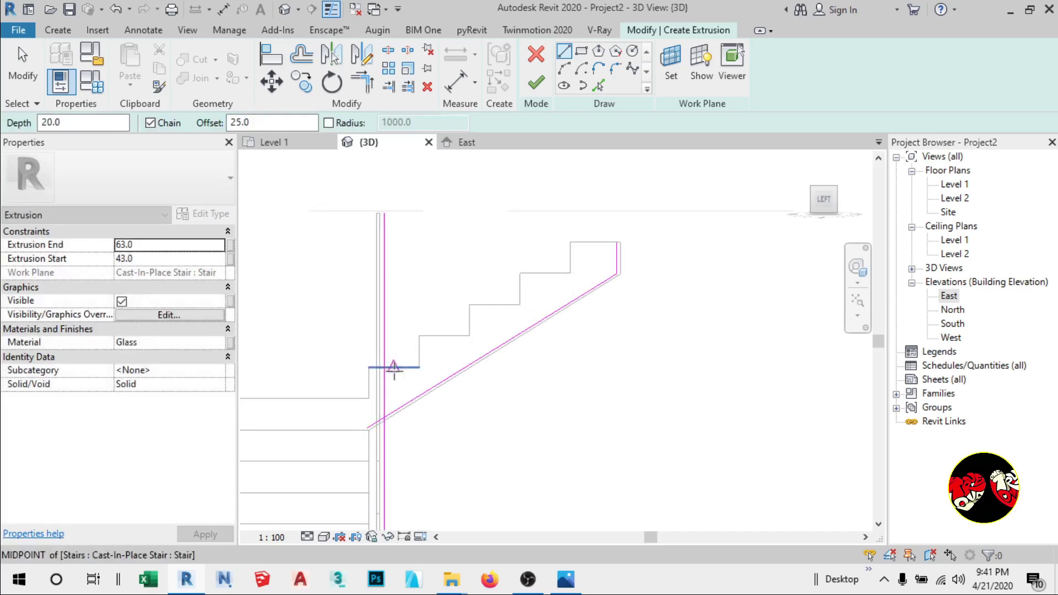
scroll(389, 364, "up", 3)
left_click(377, 379)
scroll(377, 379, "down", 2)
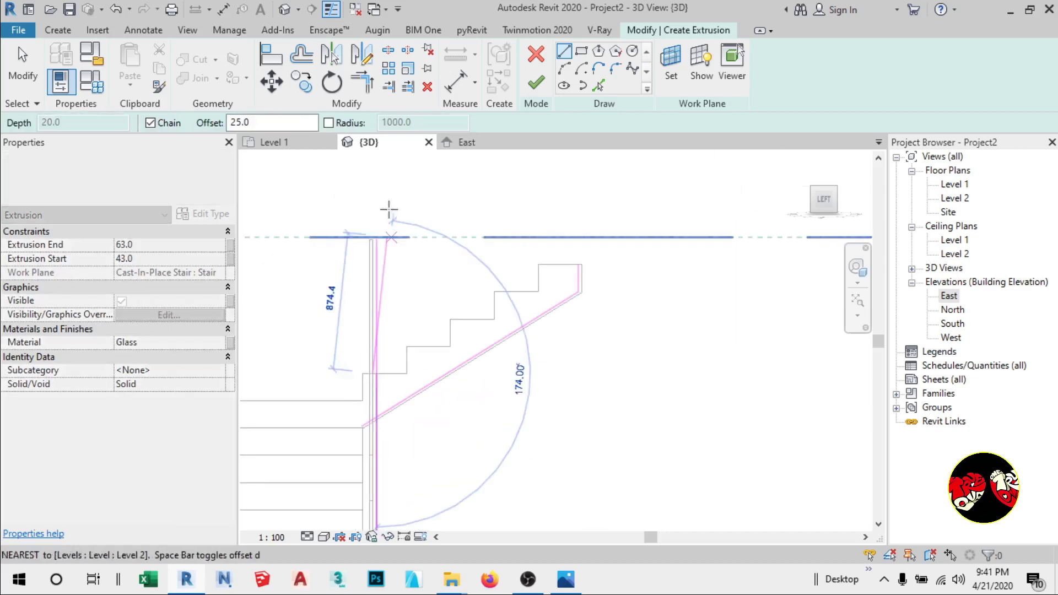
key("Escape")
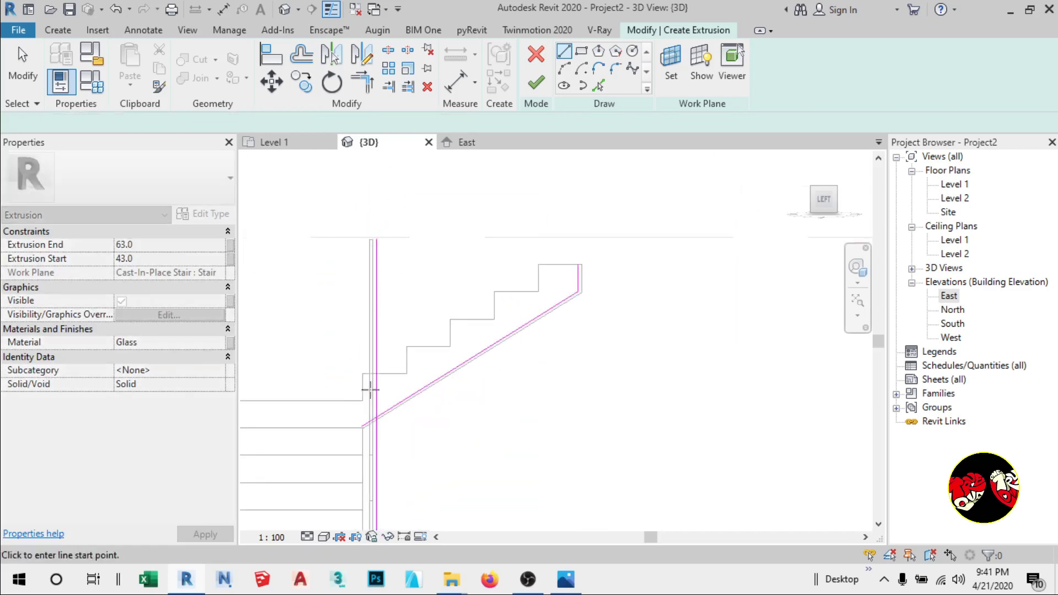
Draw a sketch line upward from where the vertical line beside the second panel crosses the third flight's lowest tread.
scroll(361, 347, "up", 2)
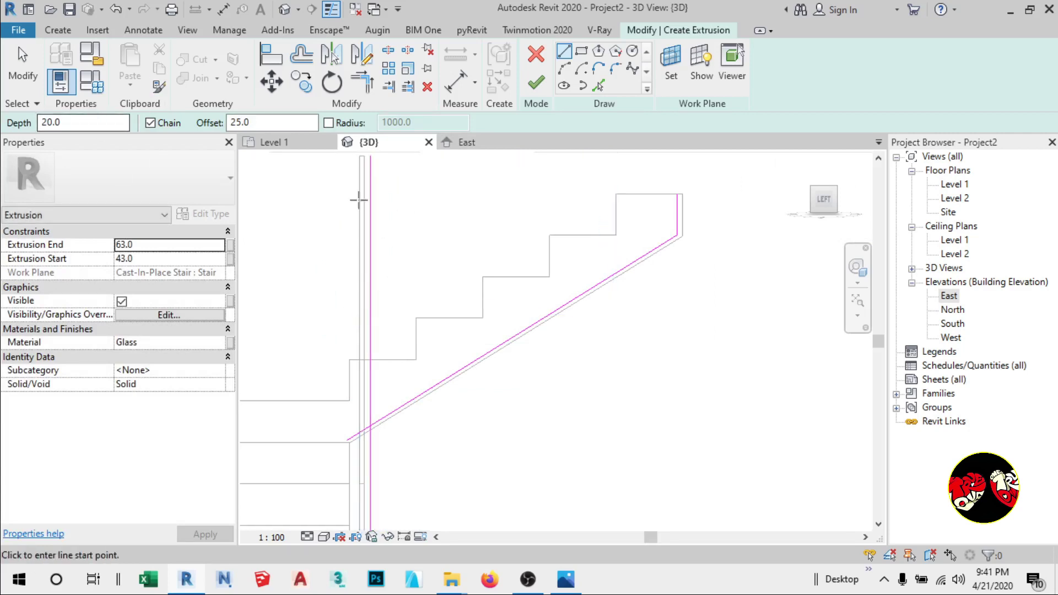
scroll(384, 355, "up", 3)
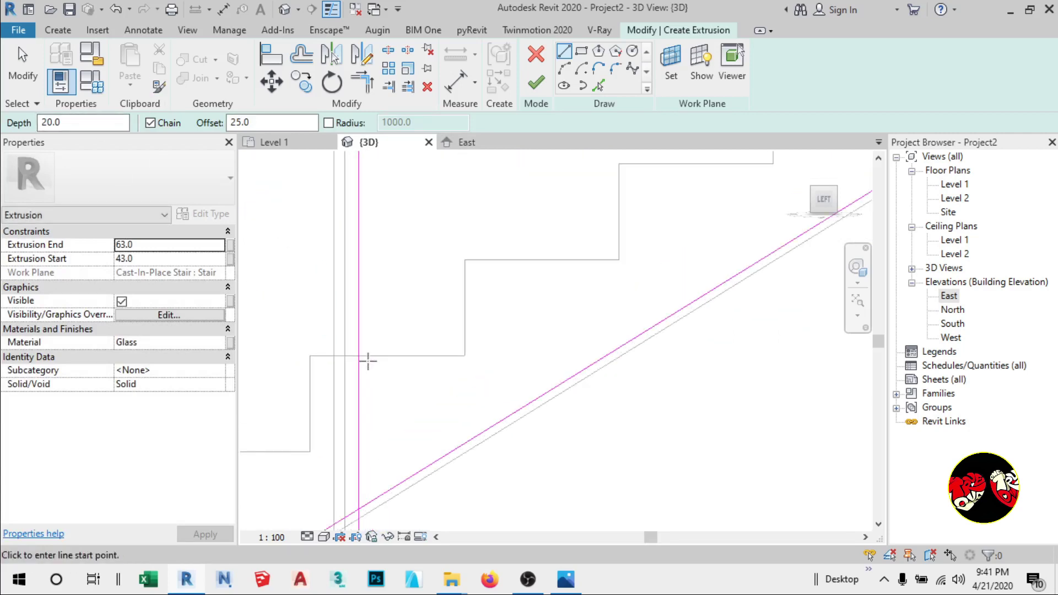
left_click(358, 355)
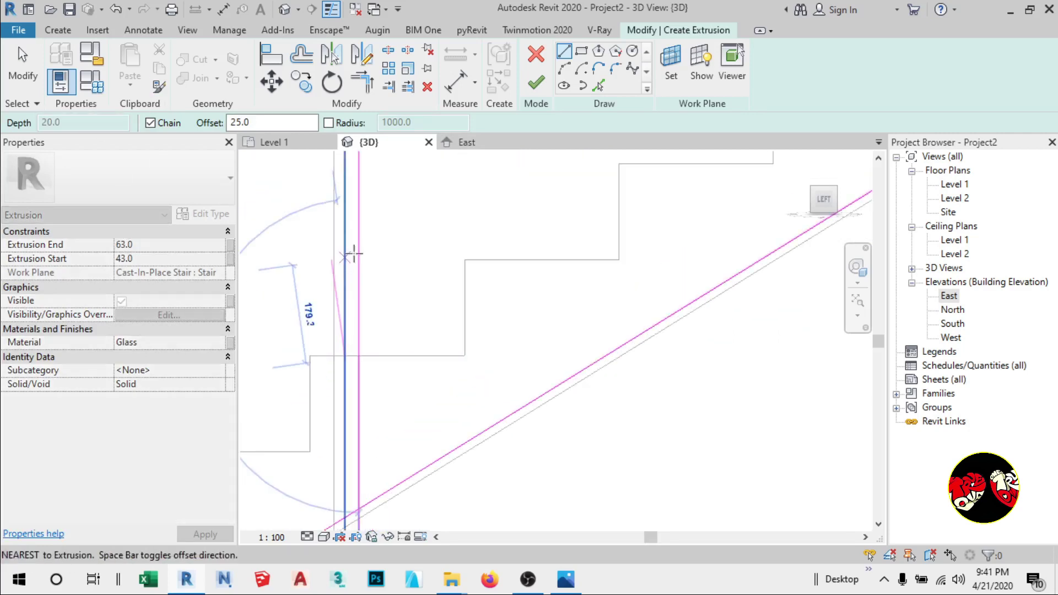
scroll(309, 357, "down", 3)
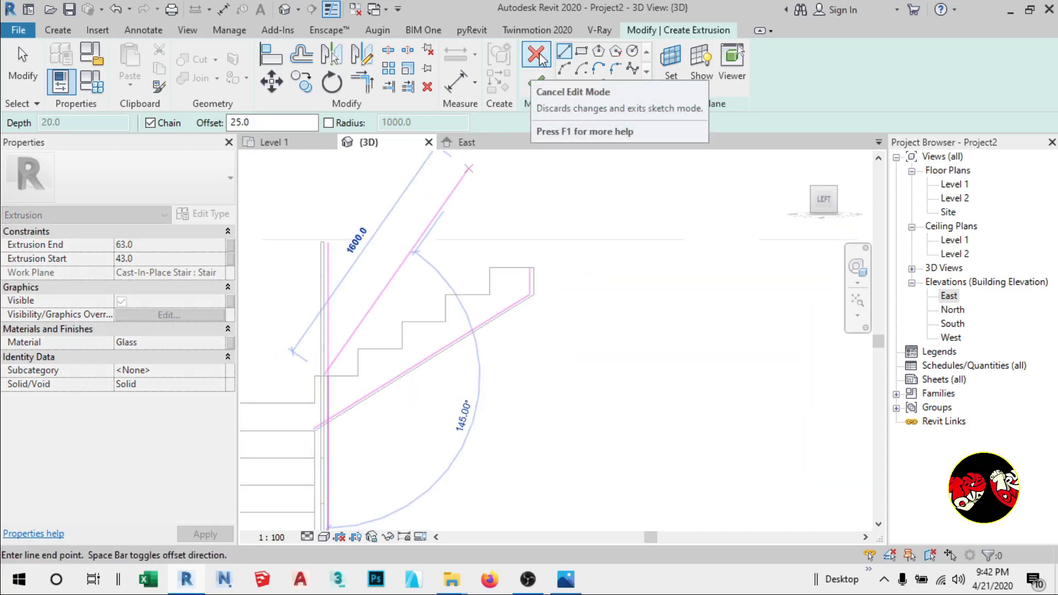
Cancel the unfinished line and trim the sloped sketch line and long vertical line to a corner at the flight's lower end.
key("Escape")
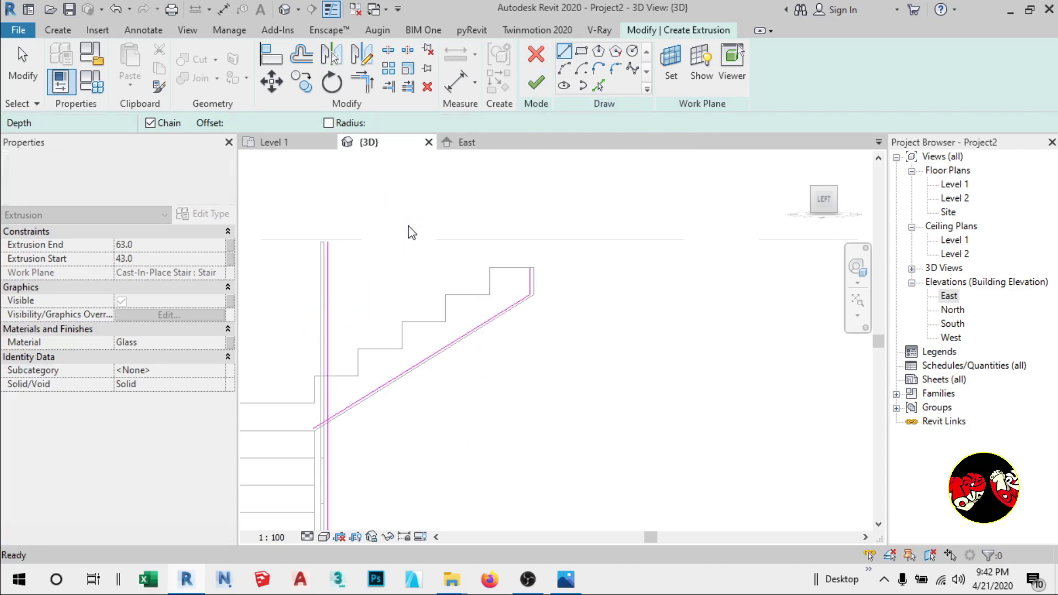
scroll(473, 160, "down", 1)
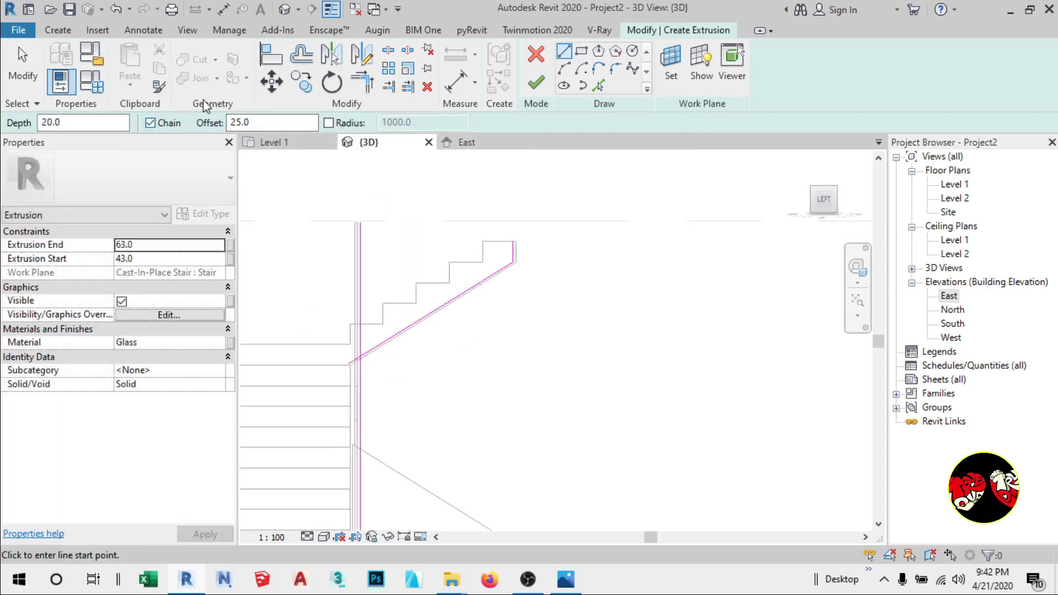
left_click(361, 83)
scroll(377, 345, "up", 2)
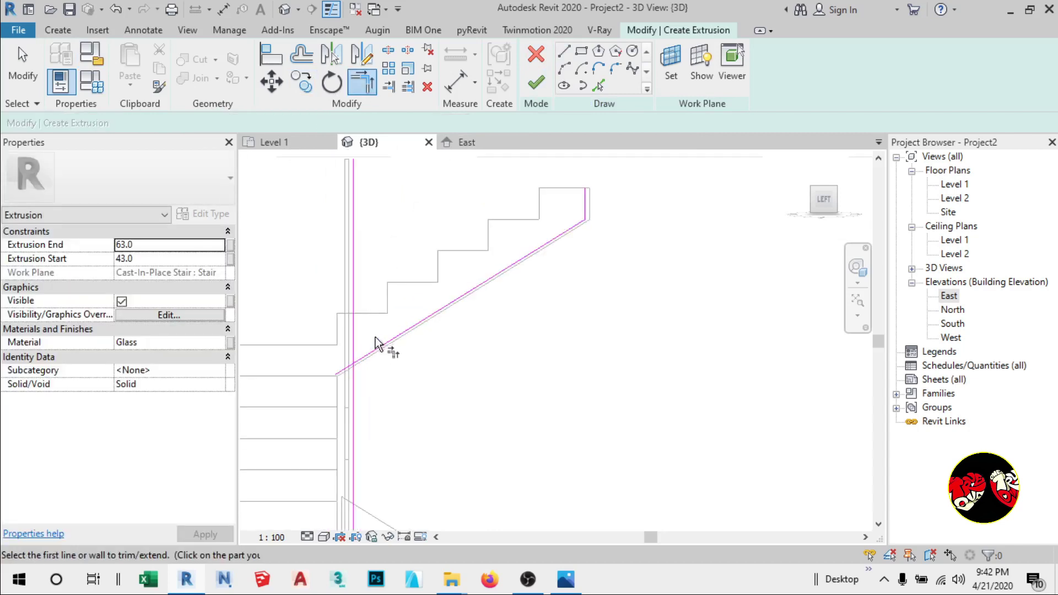
left_click(378, 349)
left_click(354, 307)
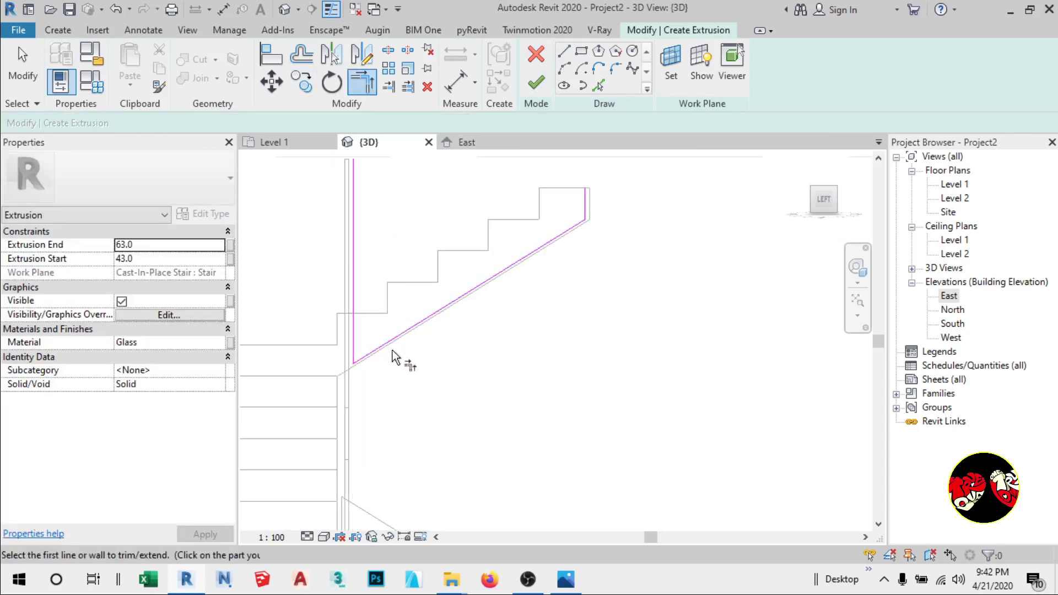
scroll(394, 357, "down", 2)
scroll(392, 292, "up", 3)
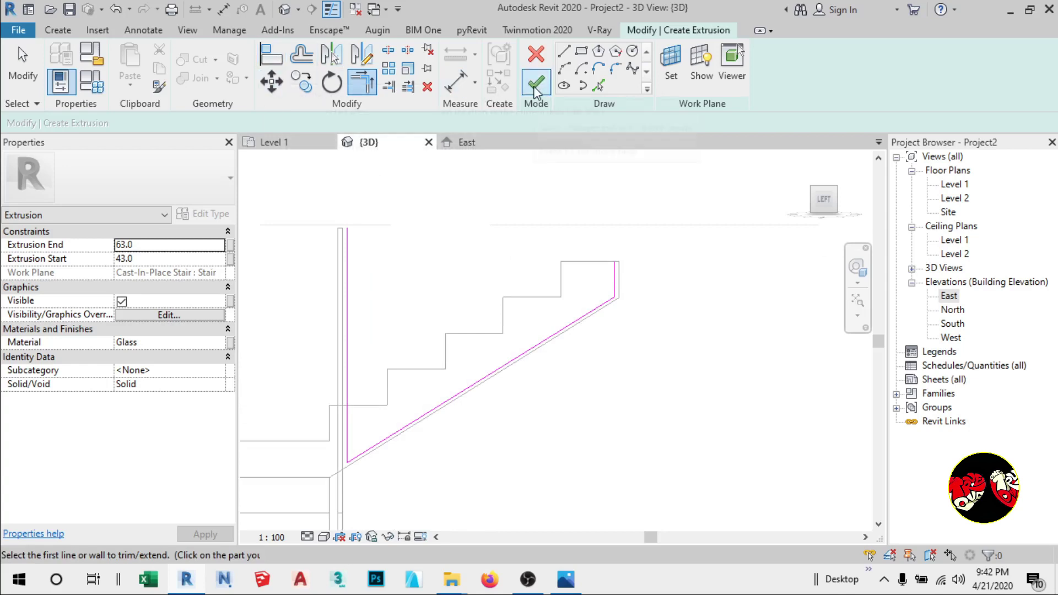
left_click(564, 51)
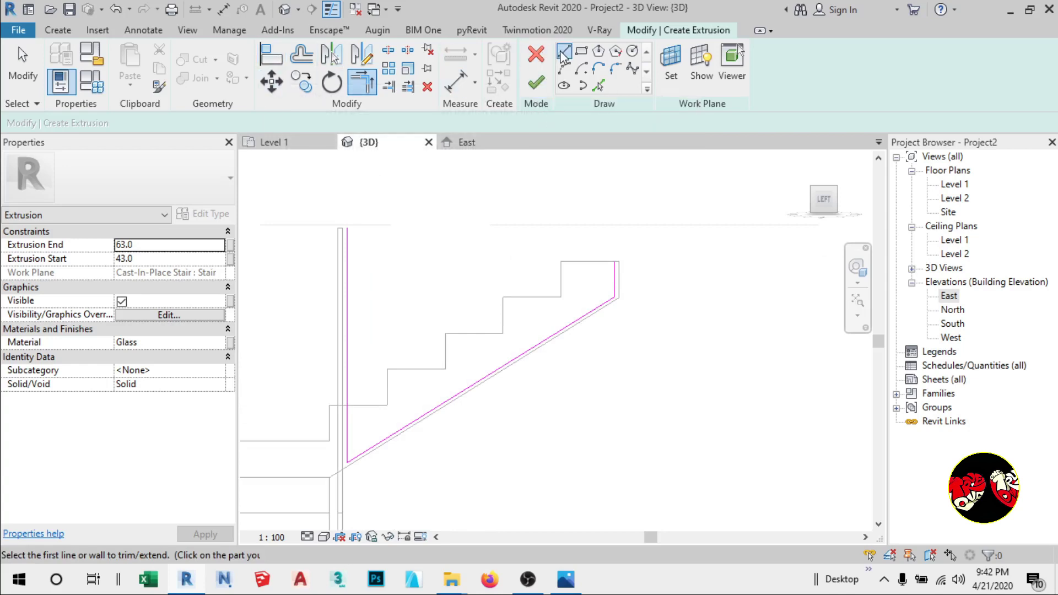
scroll(343, 407, "up", 3)
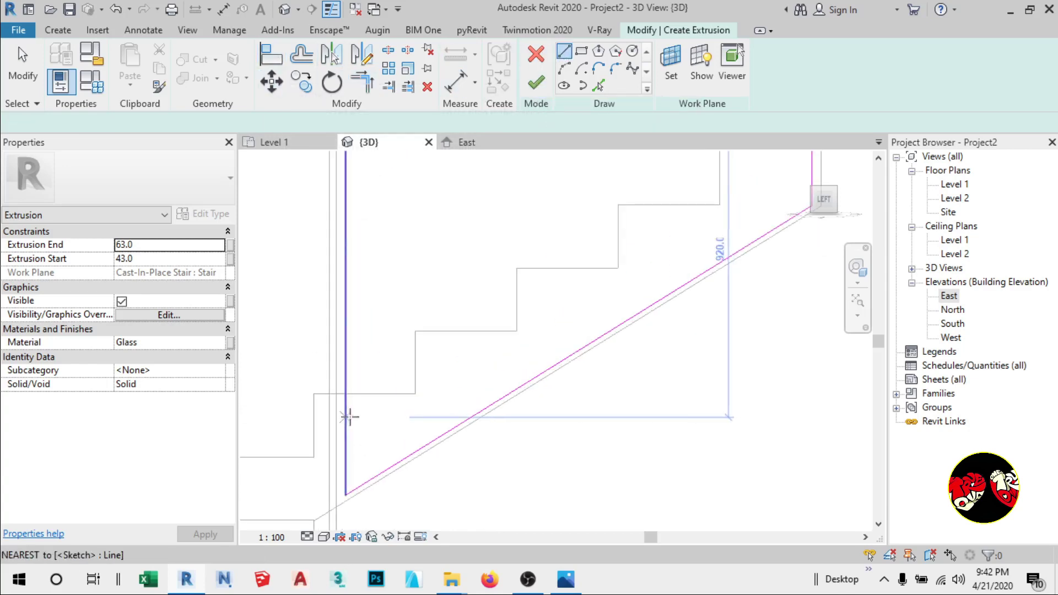
left_click(30, 80)
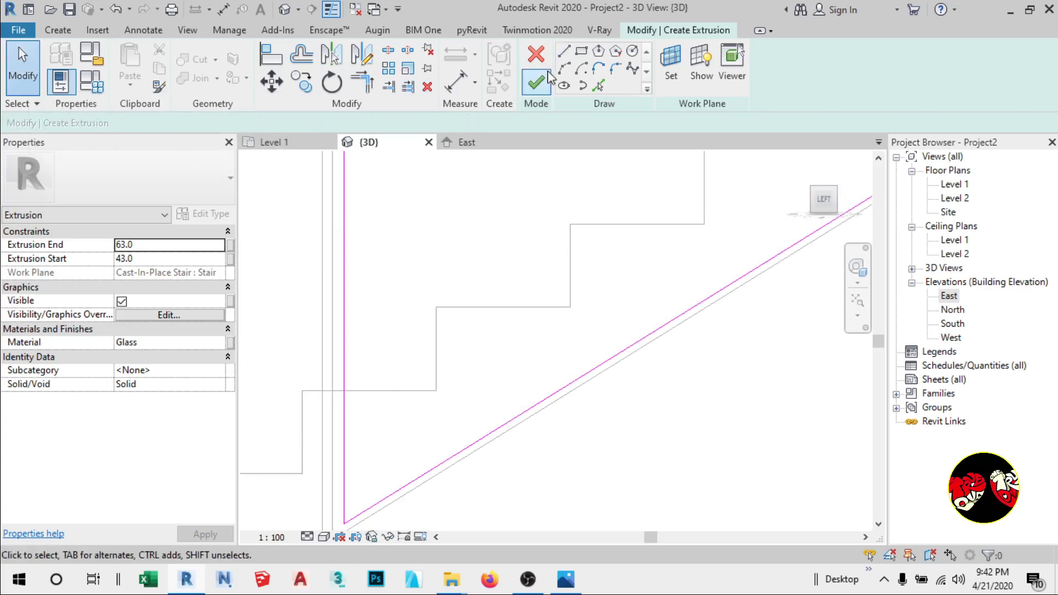
Draw a 1100 mm vertical sketch line upward from where the existing vertical line crosses the flight's lowest tread.
left_click(563, 51)
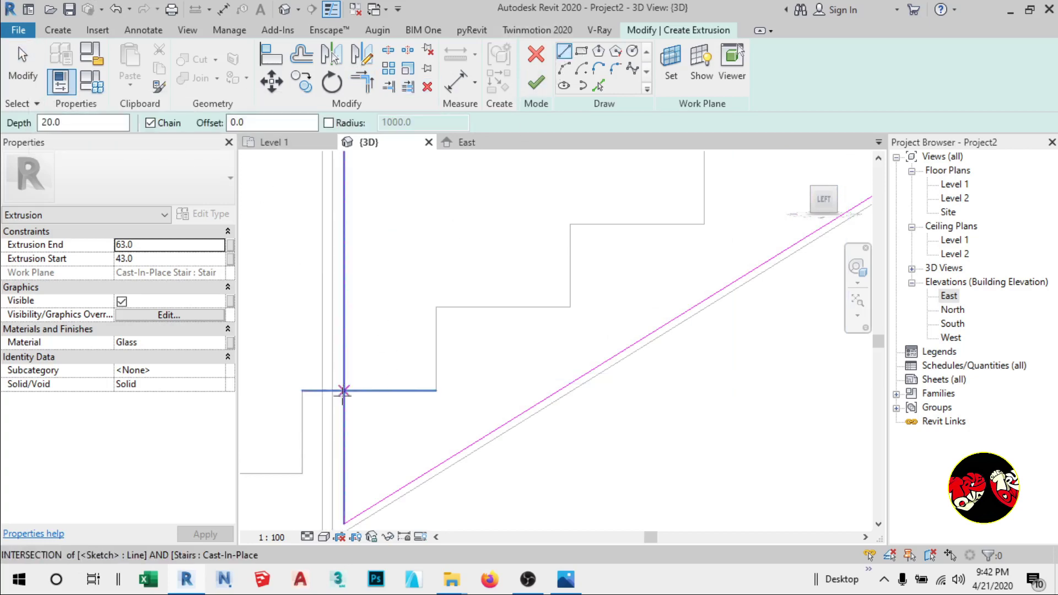
left_click(344, 390)
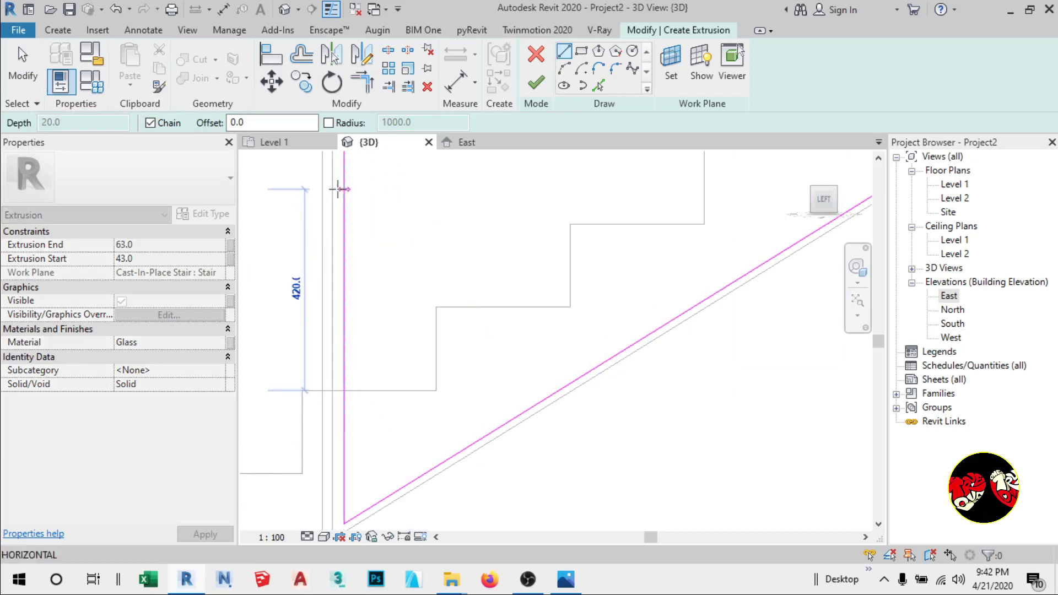
scroll(303, 391, "down", 3)
scroll(300, 394, "down", 3)
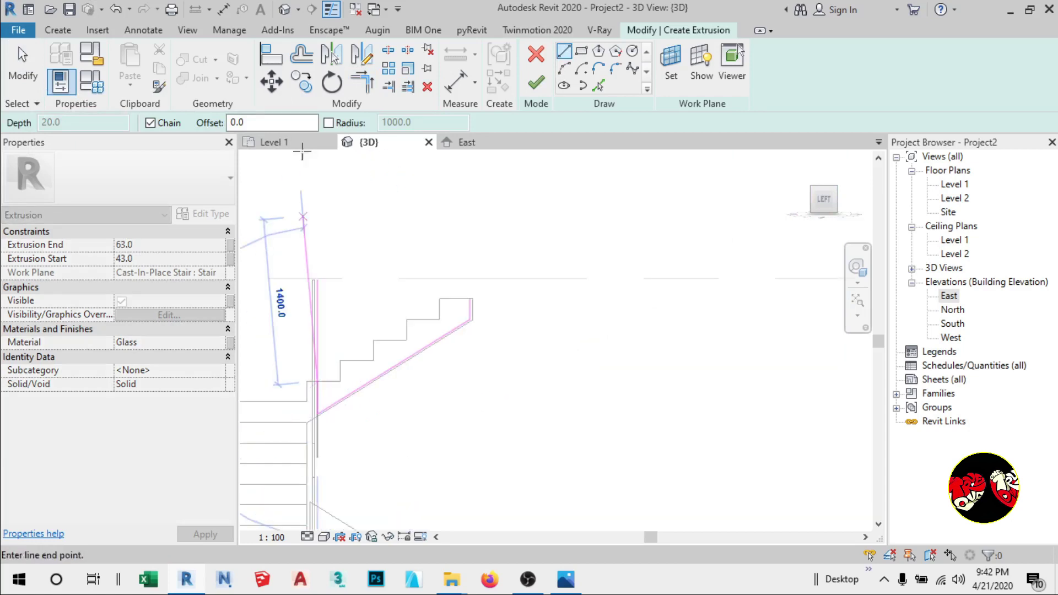
type("1")
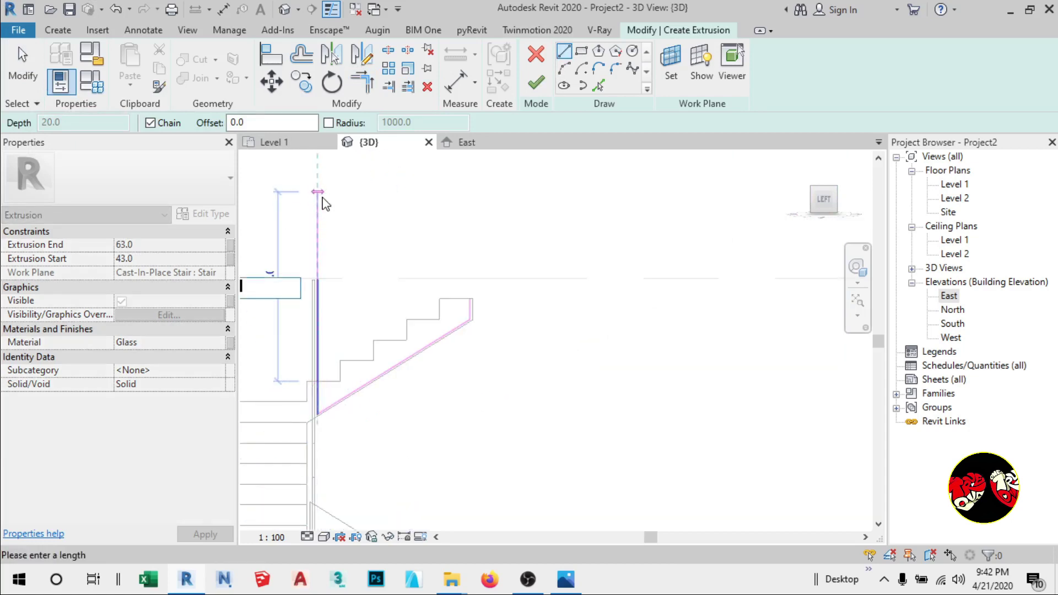
type("00")
key("Return")
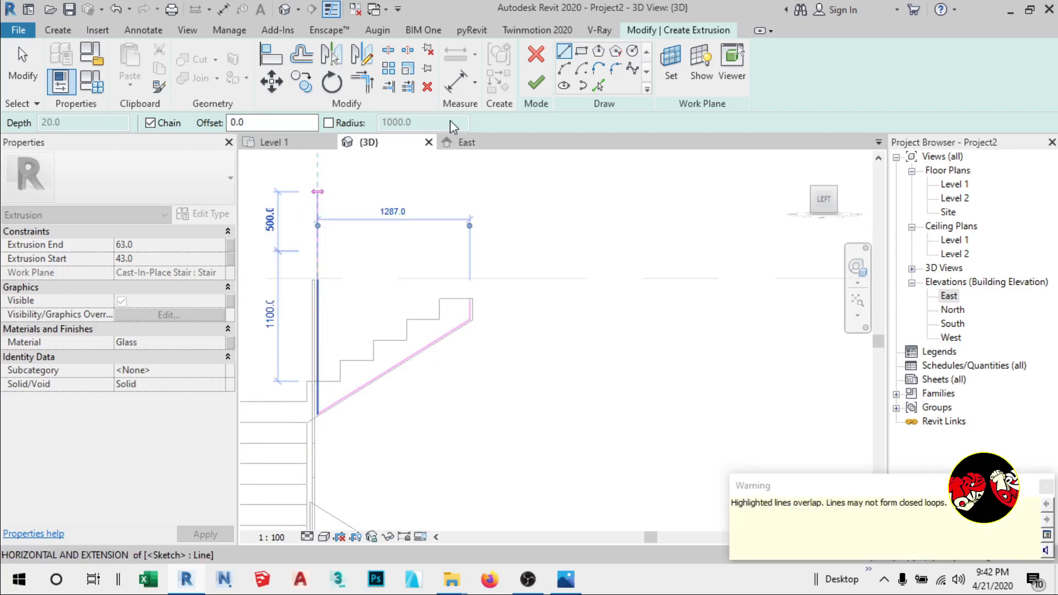
key("Escape")
key("Escape")
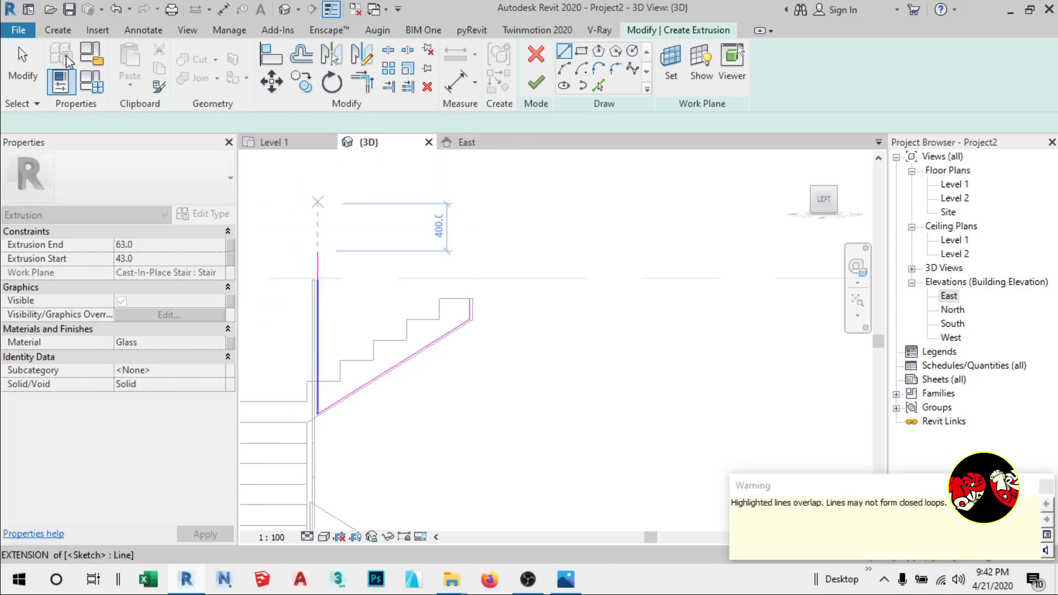
Delete the long vertical sketch line that overlaps the new 1100 mm line.
left_click(25, 67)
scroll(321, 439, "up", 3)
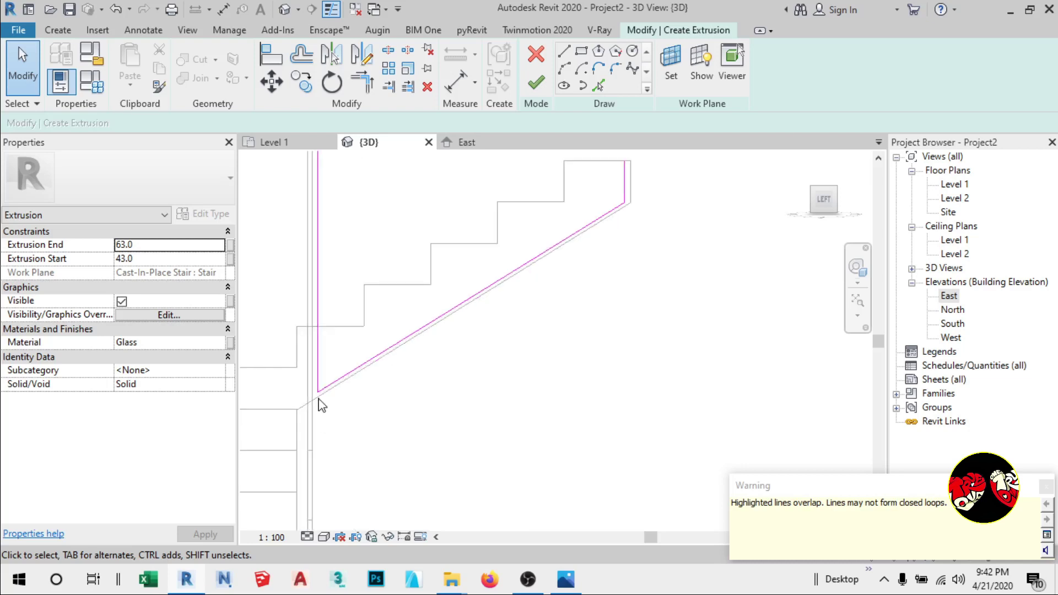
left_click(318, 384)
left_click(446, 399)
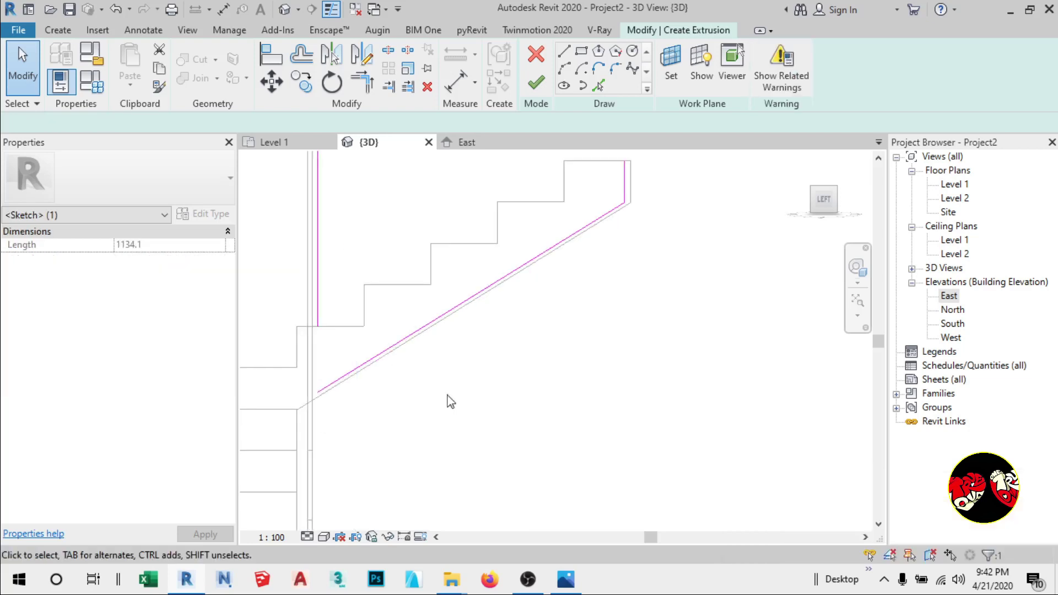
Extend the 1100 mm vertical line down to form a corner with the sloped sketch line.
left_click(370, 93)
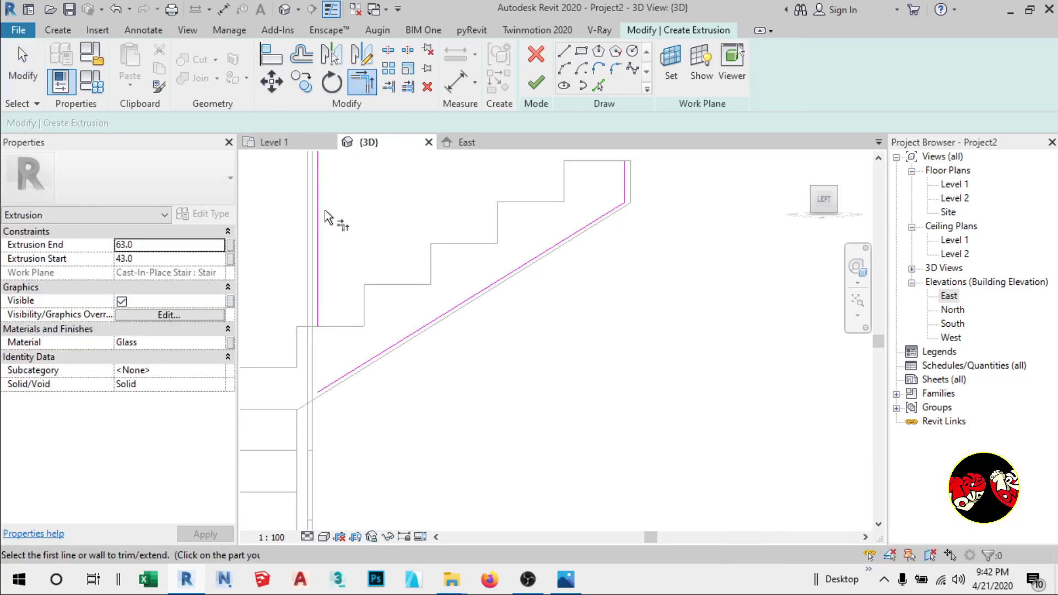
left_click(318, 226)
left_click(345, 375)
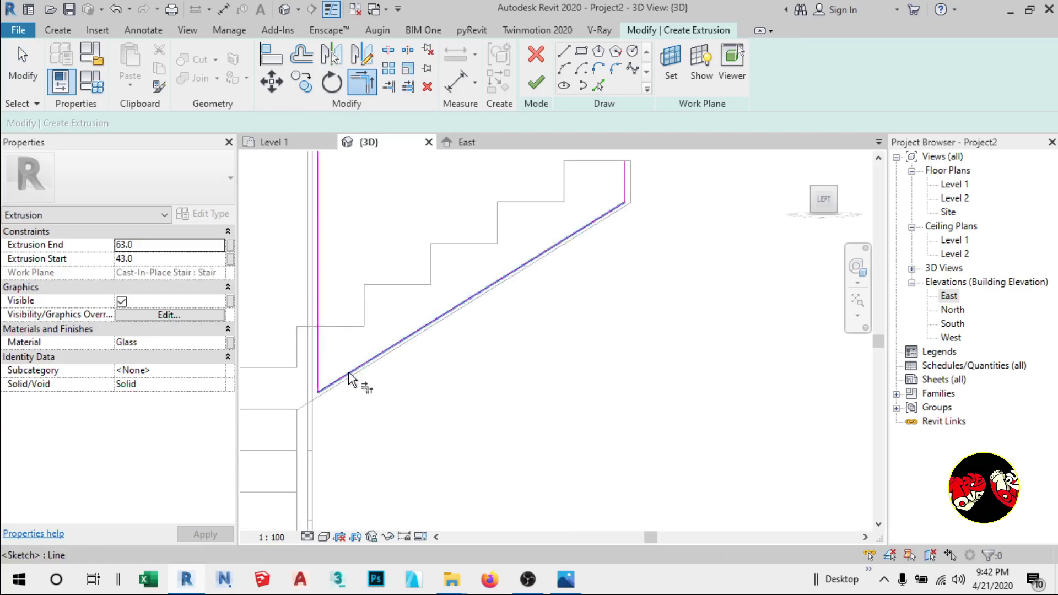
scroll(430, 451, "down", 2)
scroll(363, 386, "up", 2)
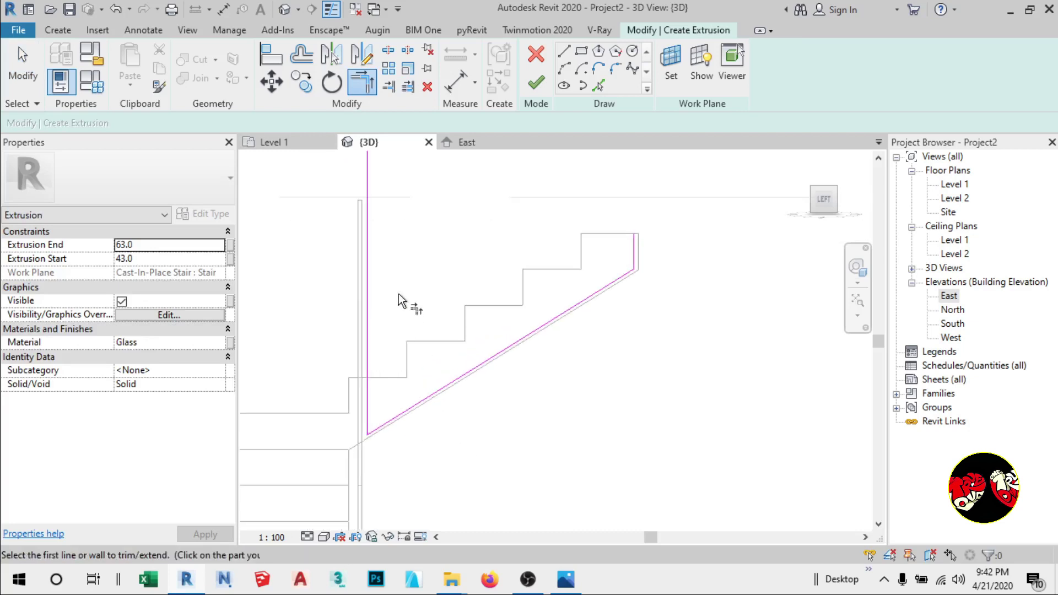
Copy the sloped sketch line from its lower corner to the top end of the vertical line.
left_click(450, 385)
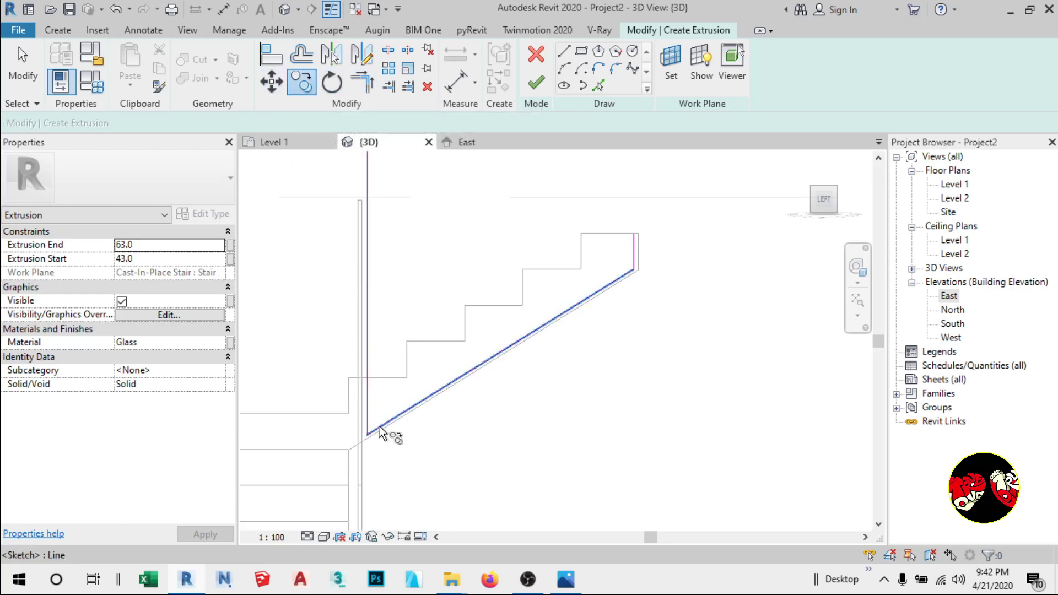
left_click(307, 91)
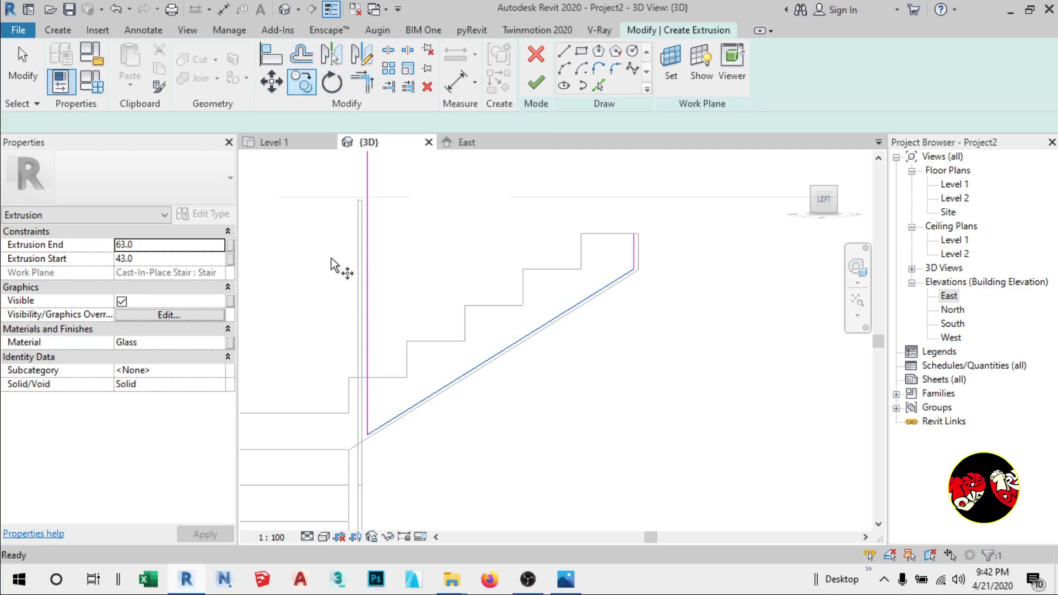
left_click(368, 434)
scroll(368, 433, "down", 2)
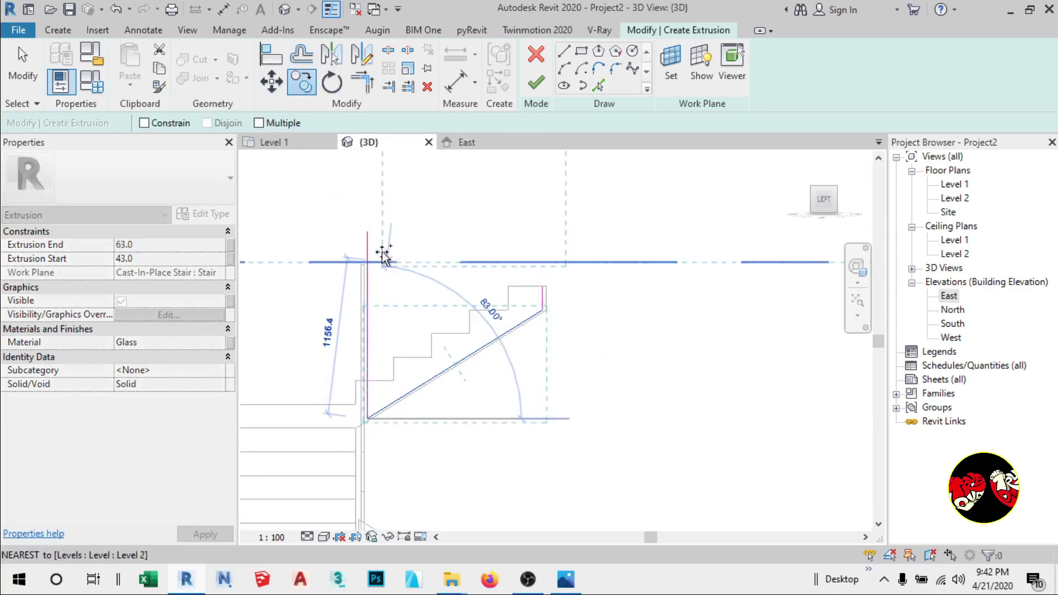
left_click(370, 233)
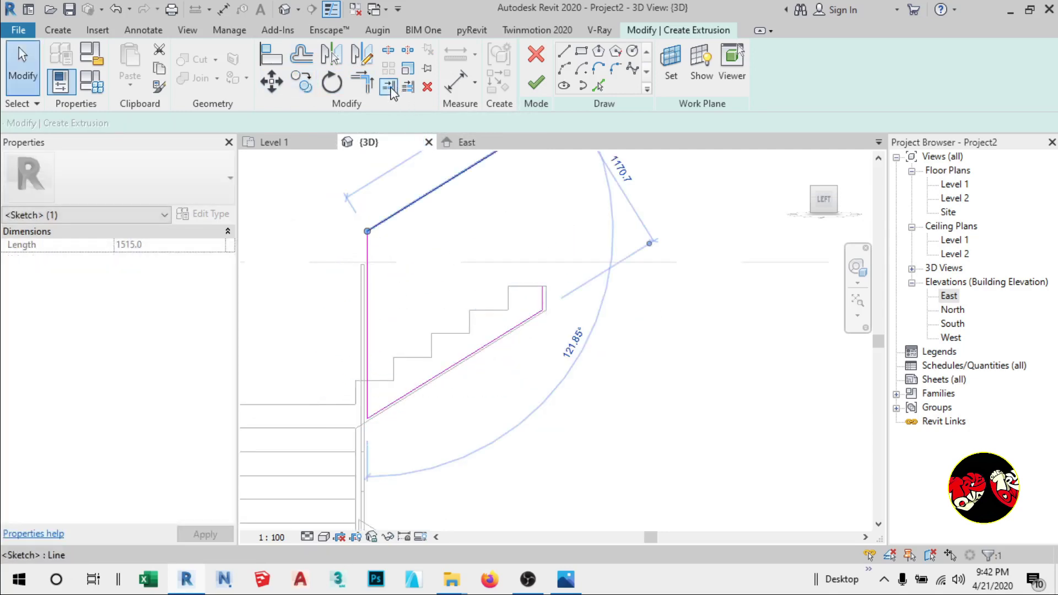
Join the copied sloped line and the short vertical line at the flight's upper end into a corner, and finish the extrusion sketch.
left_click(363, 88)
scroll(465, 386, "down", 1)
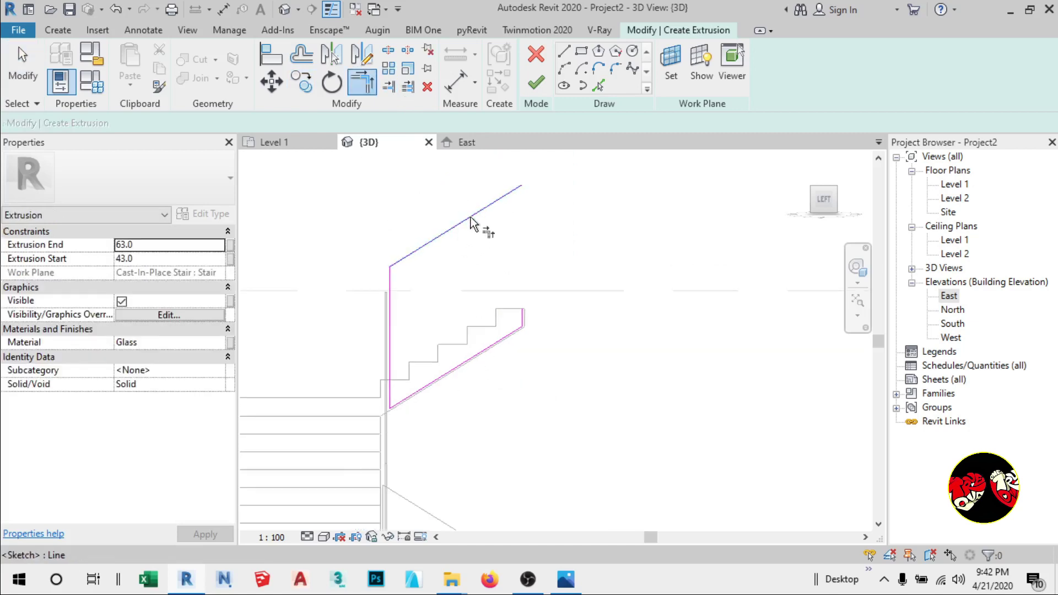
left_click(475, 216)
left_click(524, 318)
scroll(529, 322, "up", 1)
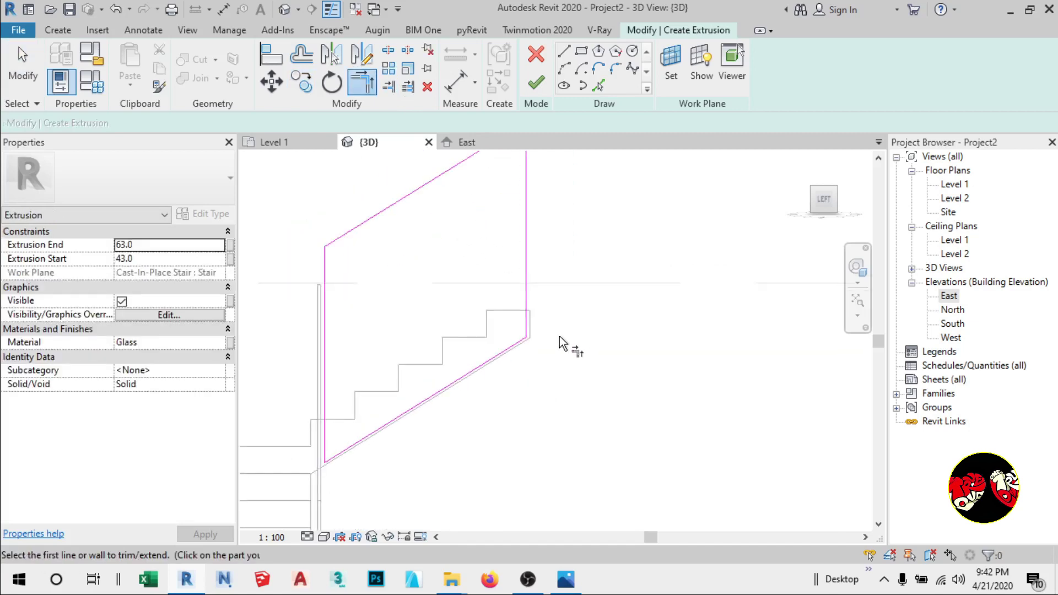
left_click(536, 82)
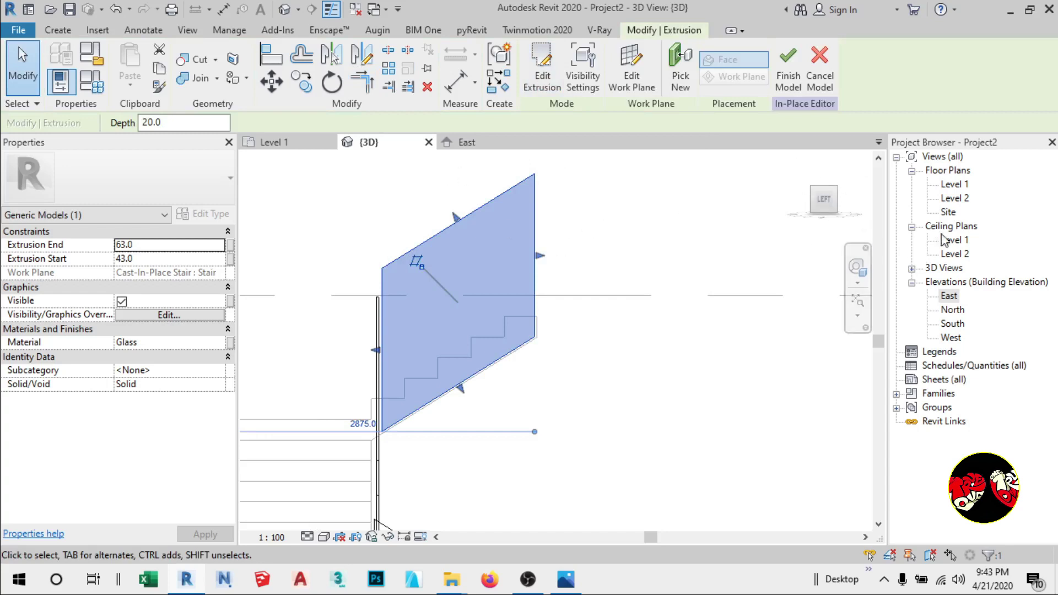
Open the Level 2 floor plan and inspect the new glass panel's position beside the upper flight.
double_click(959, 201)
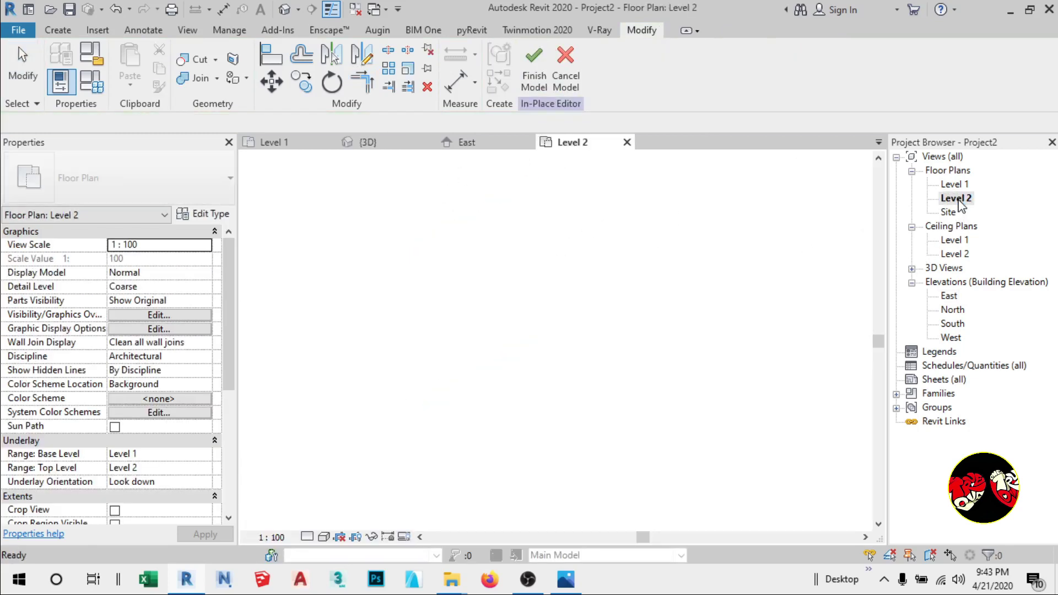
scroll(562, 370, "up", 8)
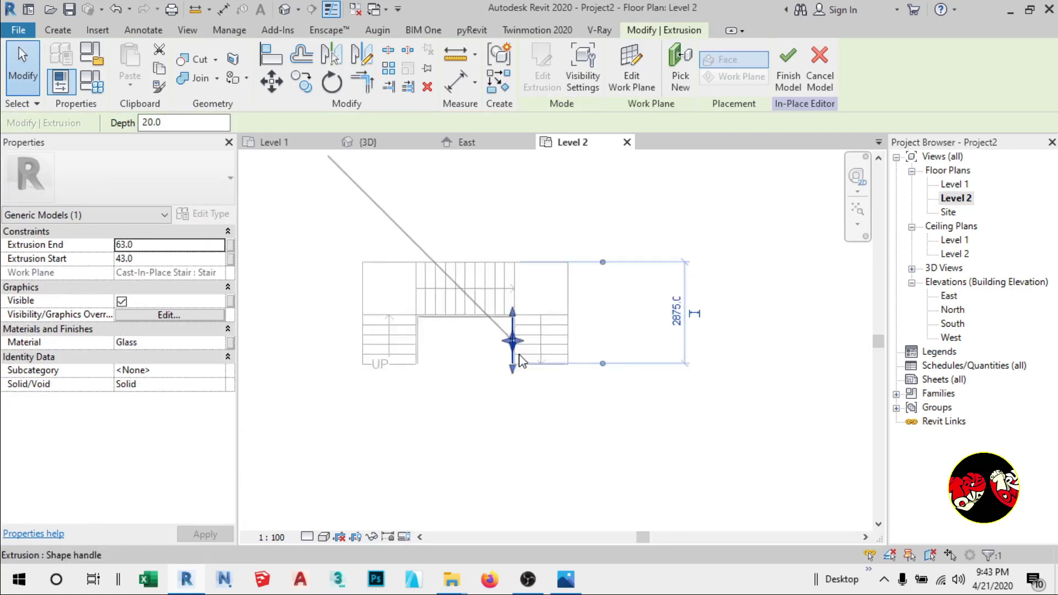
scroll(507, 338, "up", 5)
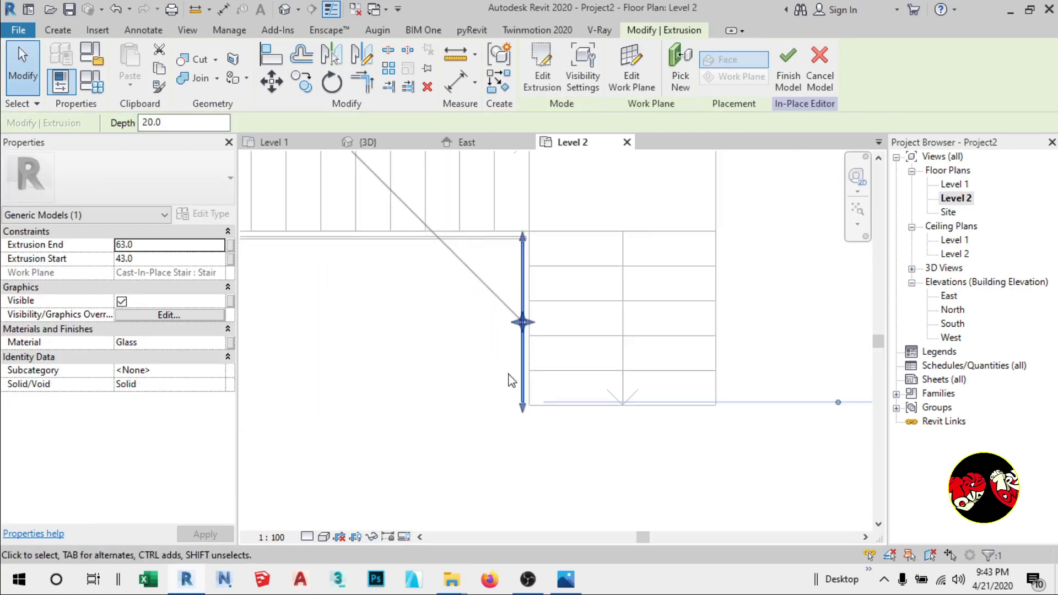
scroll(360, 374, "down", 2)
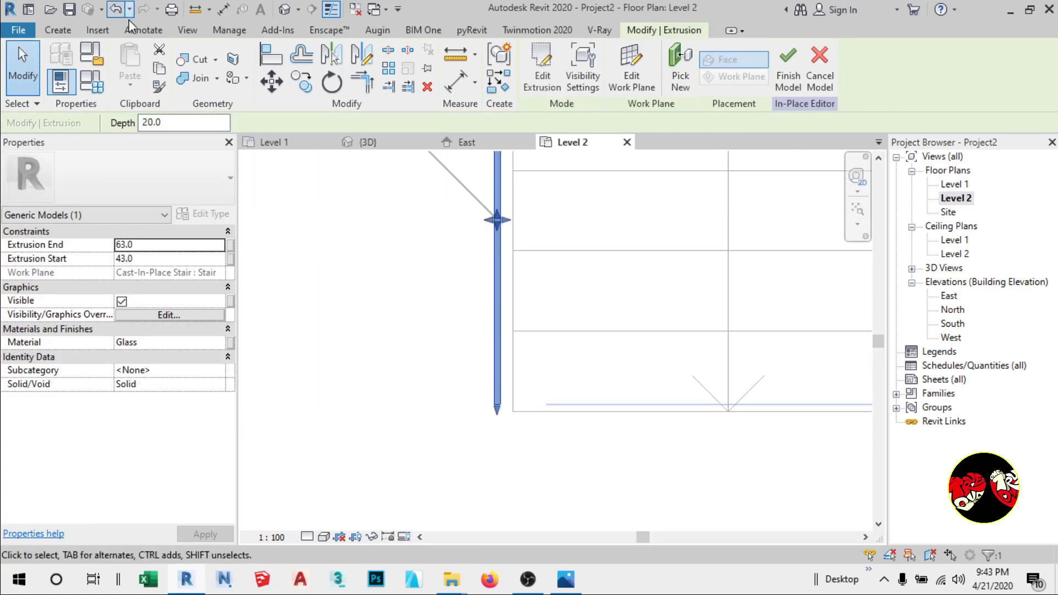
Measure from the upper flight's inner edge to the glass panel's far face with an aligned dimension, without placing it.
left_click(143, 30)
left_click(64, 61)
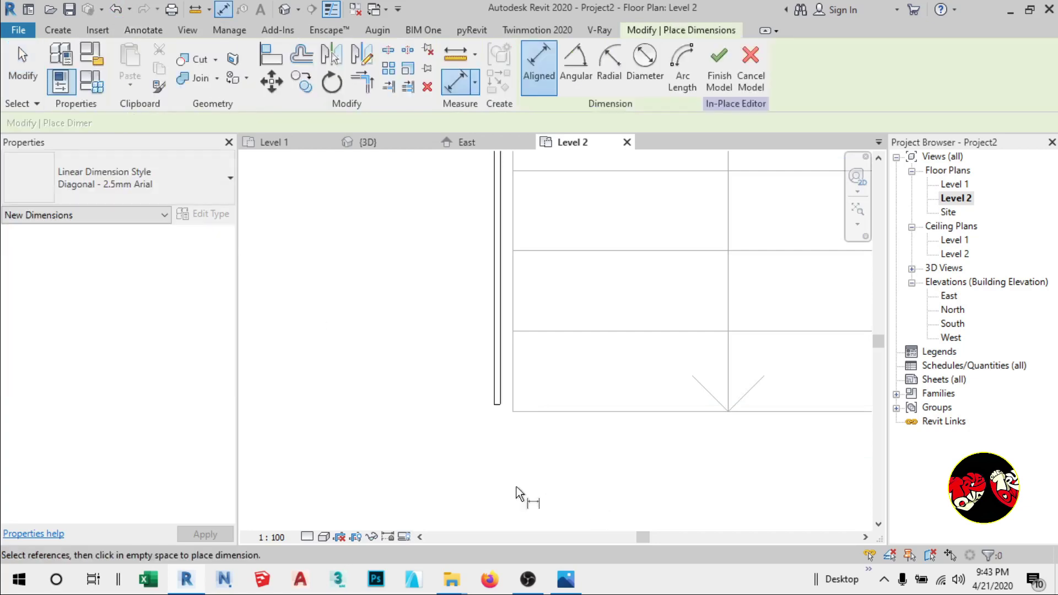
scroll(523, 436, "up", 1)
left_click(516, 367)
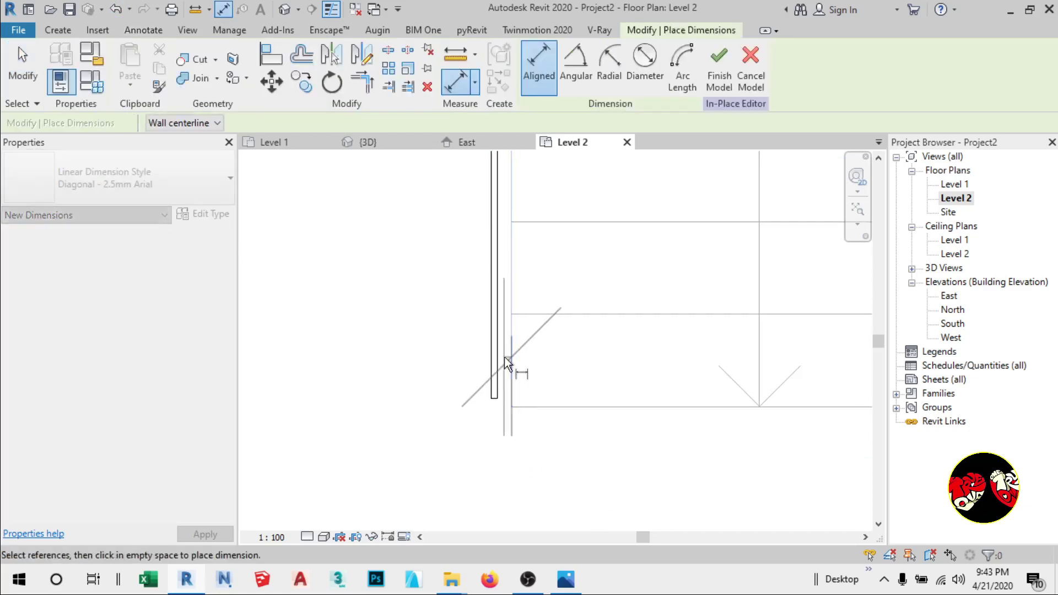
scroll(492, 357, "down", 3)
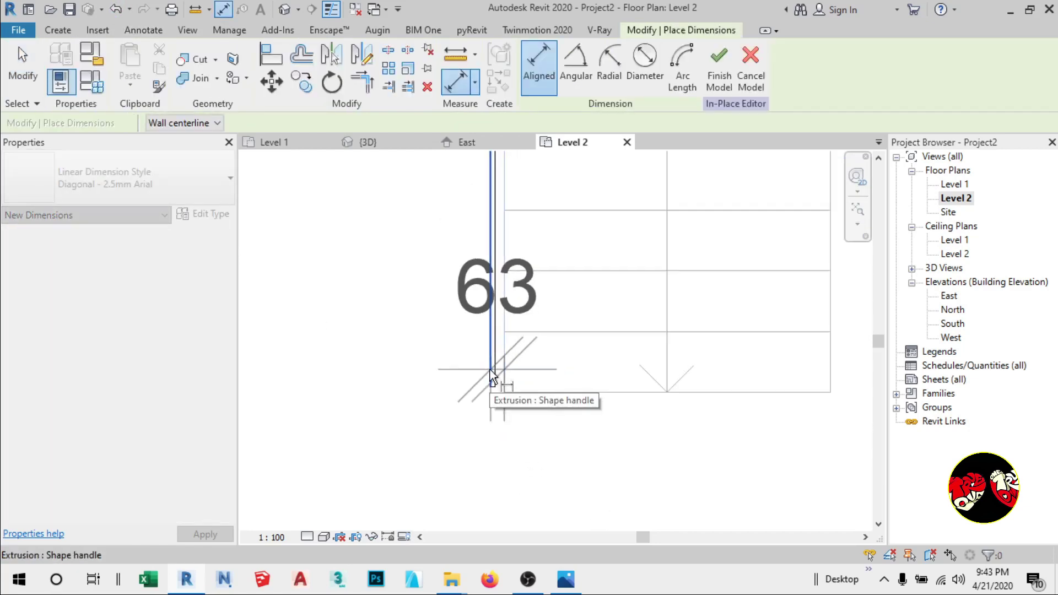
key("Escape")
Measure from the upper flight's inner edge to the glass panel's near face, and leave the dimension command.
scroll(489, 370, "up", 4)
left_click(504, 355)
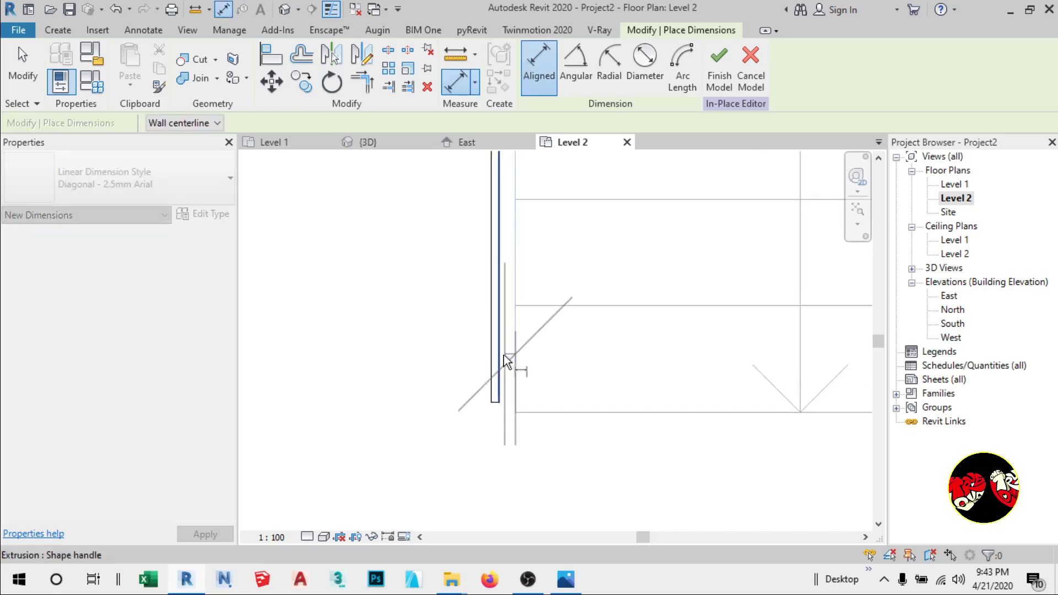
scroll(503, 354, "down", 3)
key("Escape")
scroll(499, 355, "up", 4)
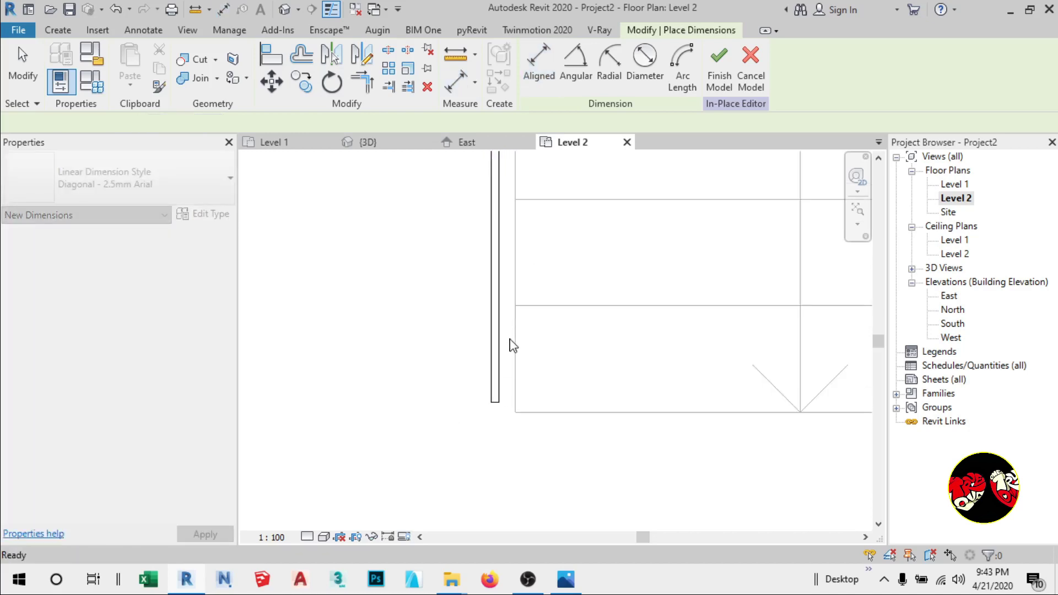
Measure the glass panel's thickness with an aligned dimension without placing it, and leave the dimension command.
left_click(490, 336)
left_click(490, 336)
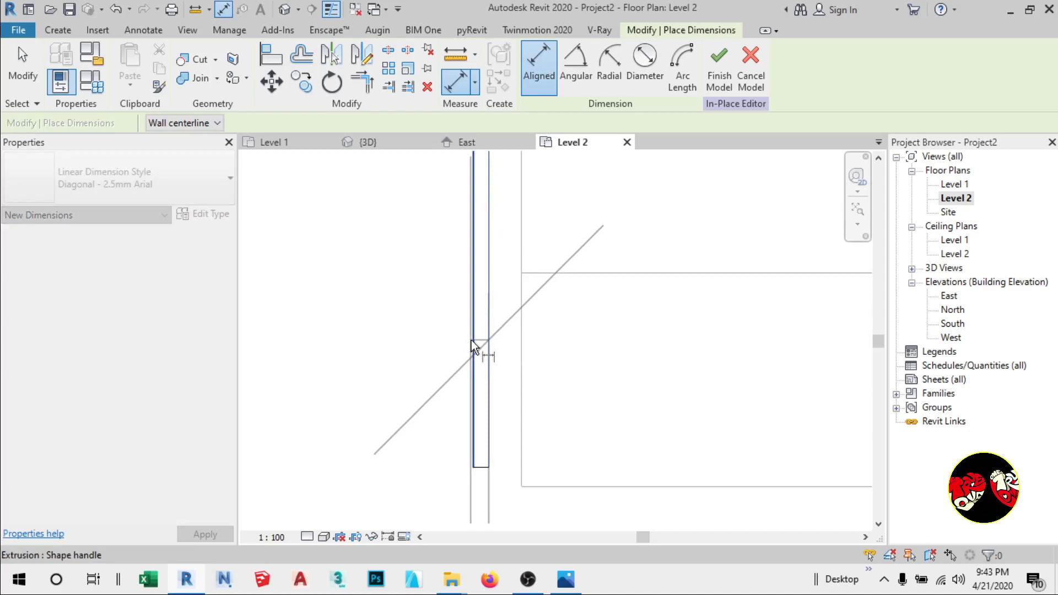
scroll(474, 350, "down", 2)
key("Escape")
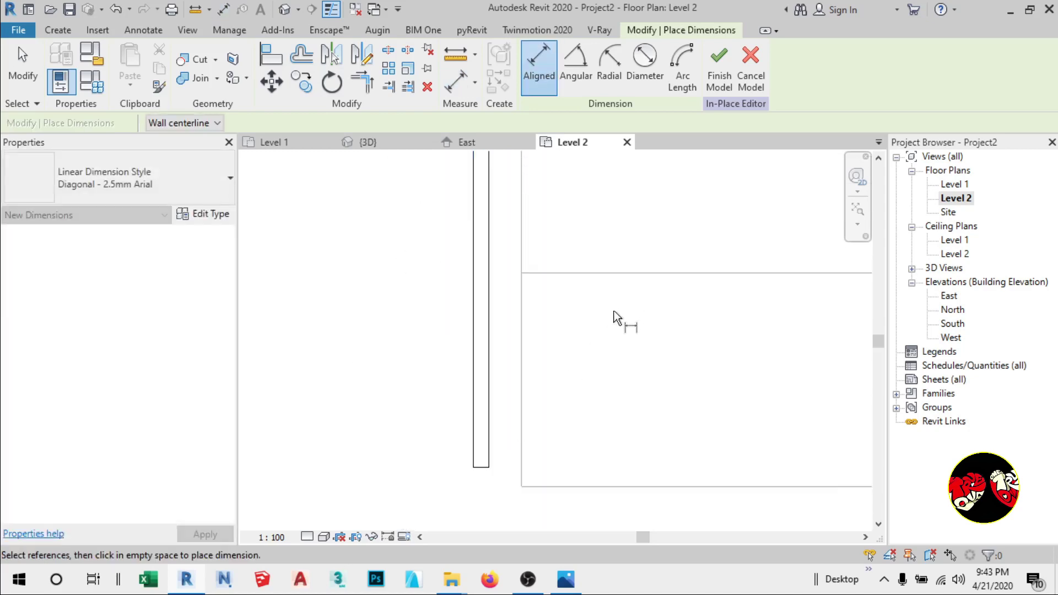
Finish the in-place glass railing model and bring the whole stair plan into view.
left_click(720, 61)
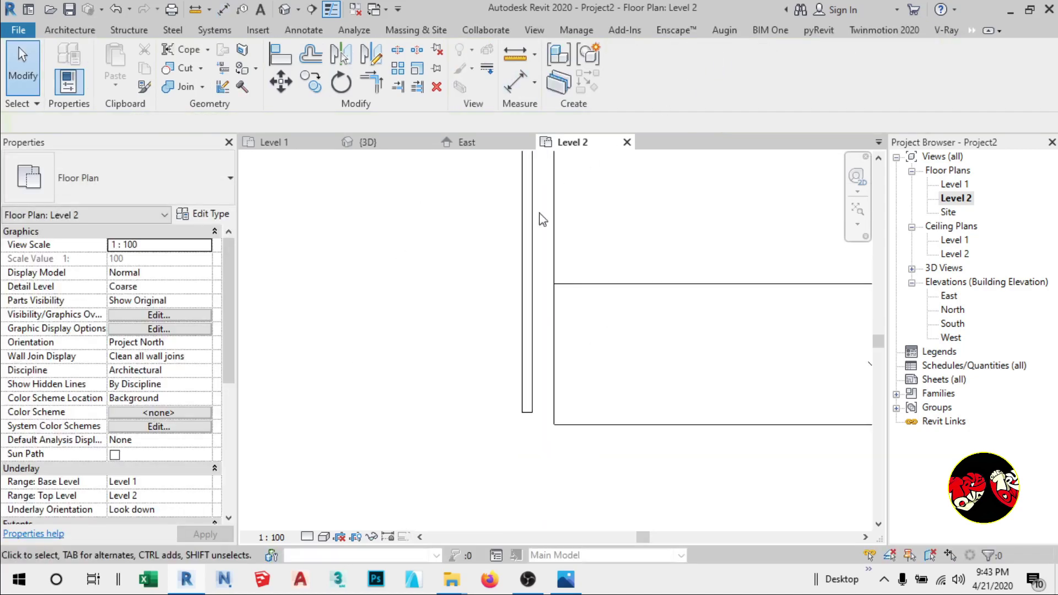
scroll(584, 358, "down", 3)
scroll(533, 358, "up", 3)
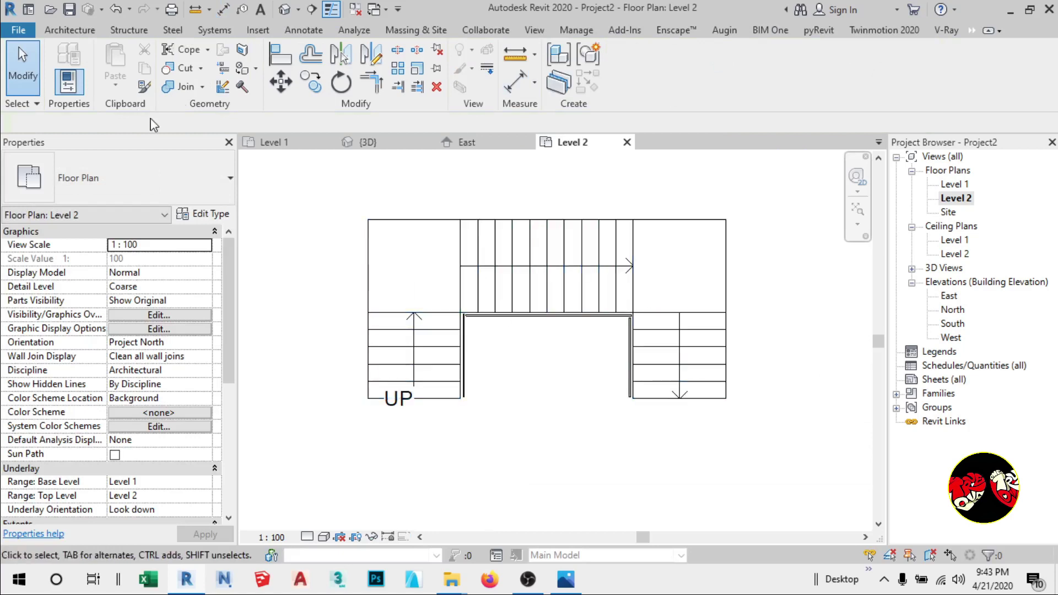
scroll(557, 359, "down", 2)
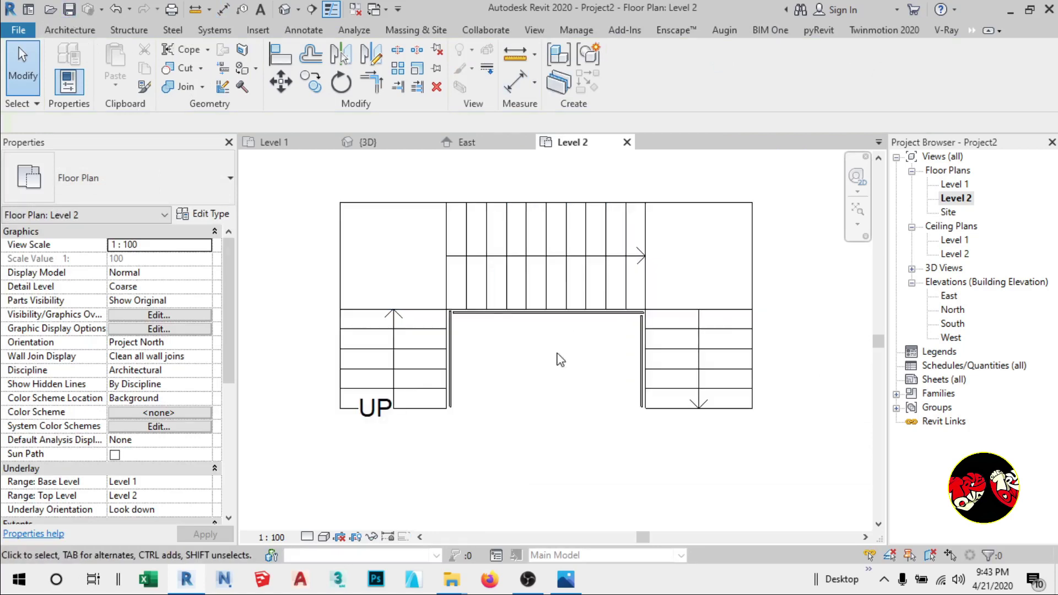
Switch to Photos to read the glass bracket's section and front view dimensions, and return to Revit.
left_click(565, 578)
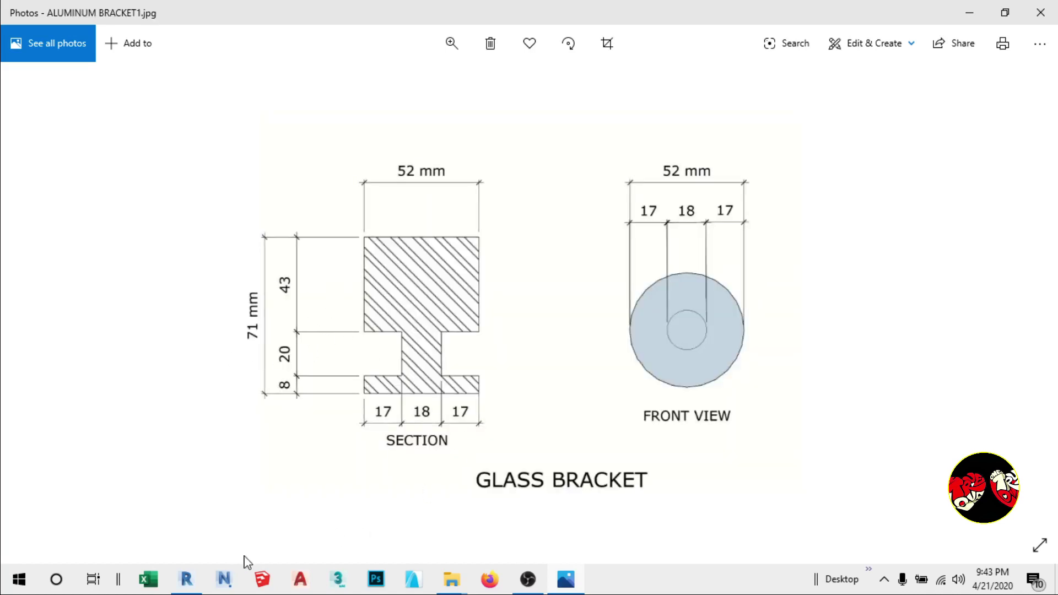
left_click(190, 578)
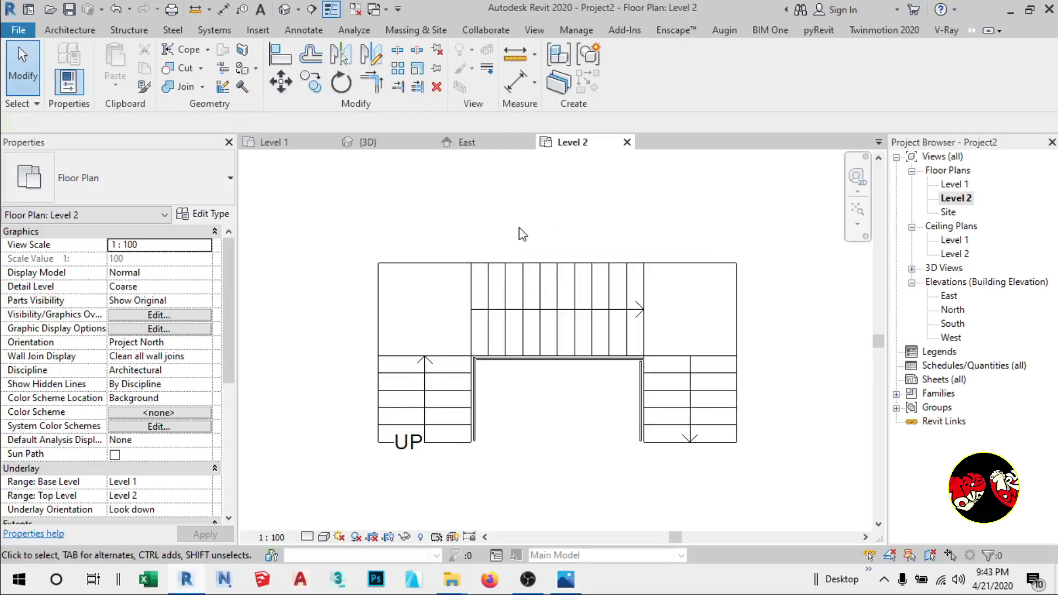
Save the project as stair glass railing.rvt in Documents, replacing the existing file and keeping the default save options.
left_click(18, 29)
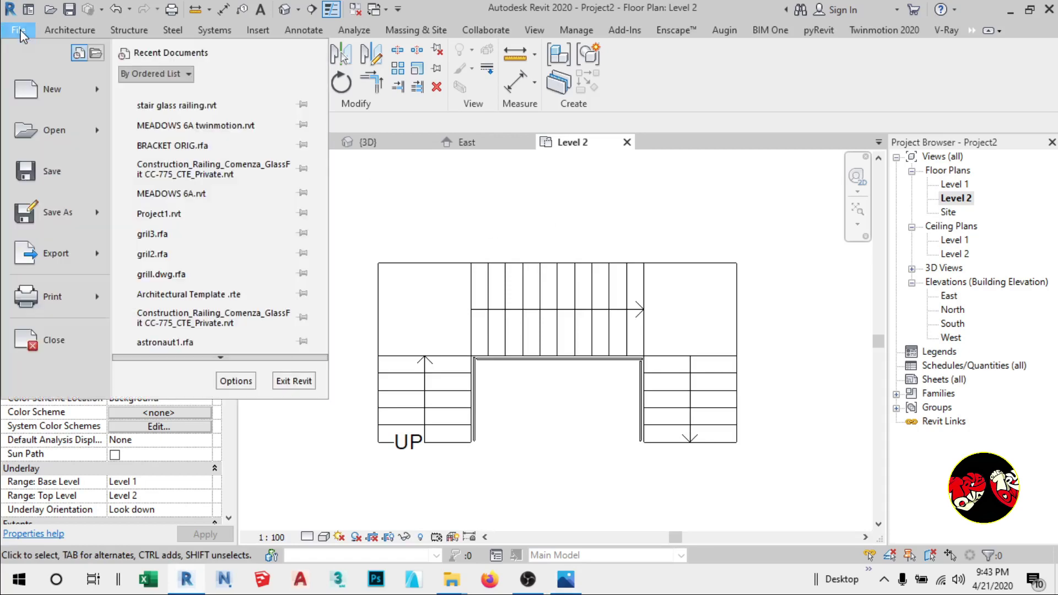
mouse_move(94, 226)
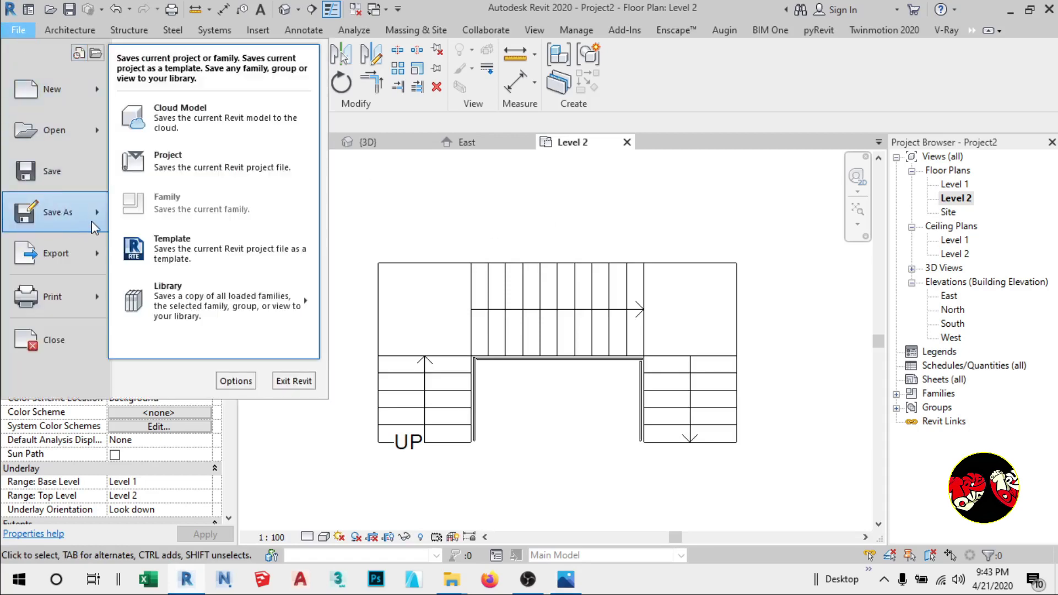
left_click(167, 166)
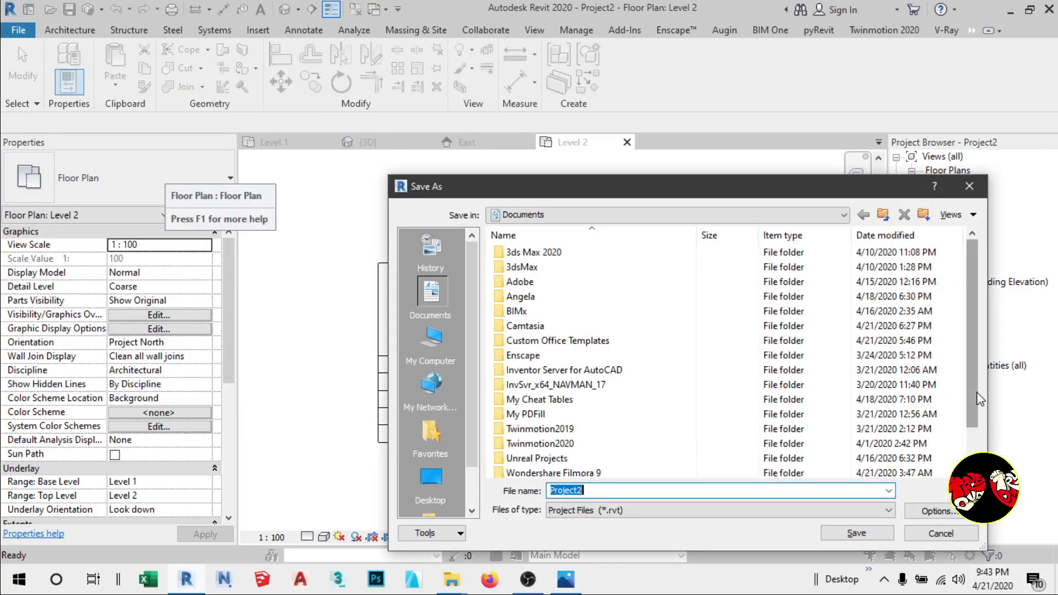
scroll(979, 397, "down", 1)
left_click(553, 461)
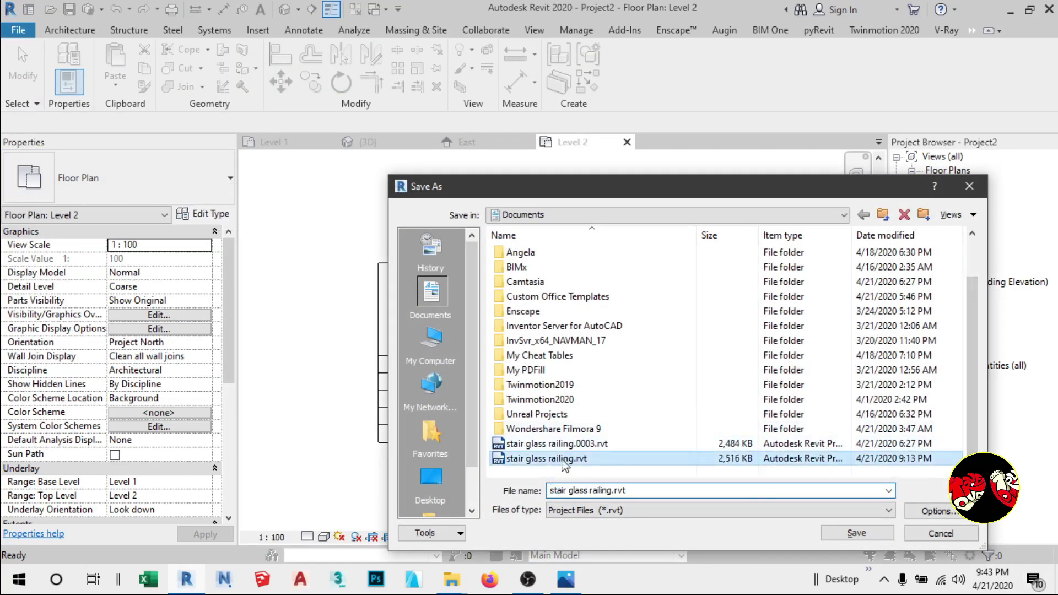
left_click(915, 512)
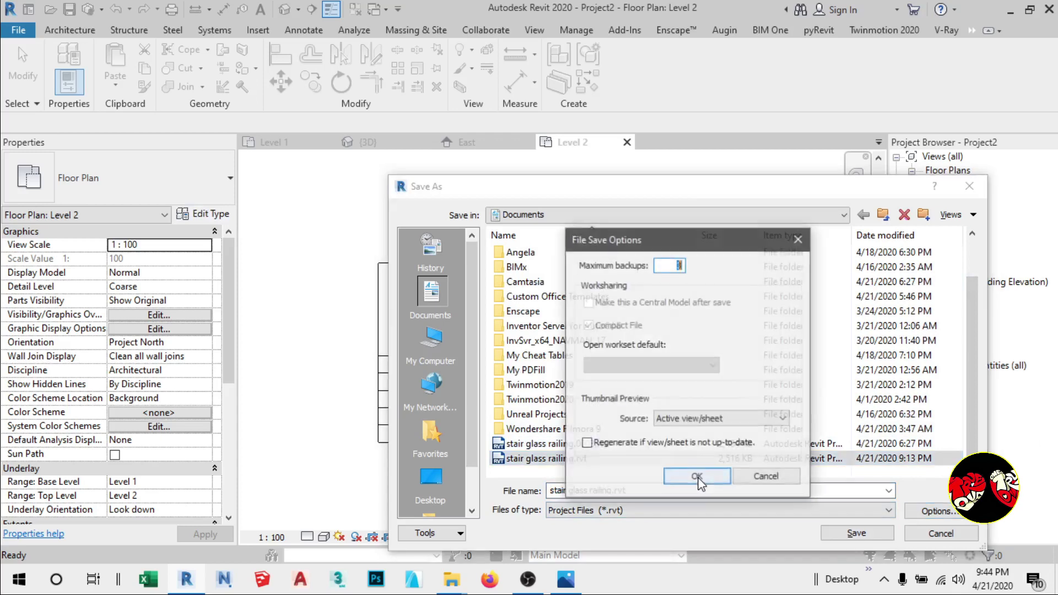
left_click(681, 477)
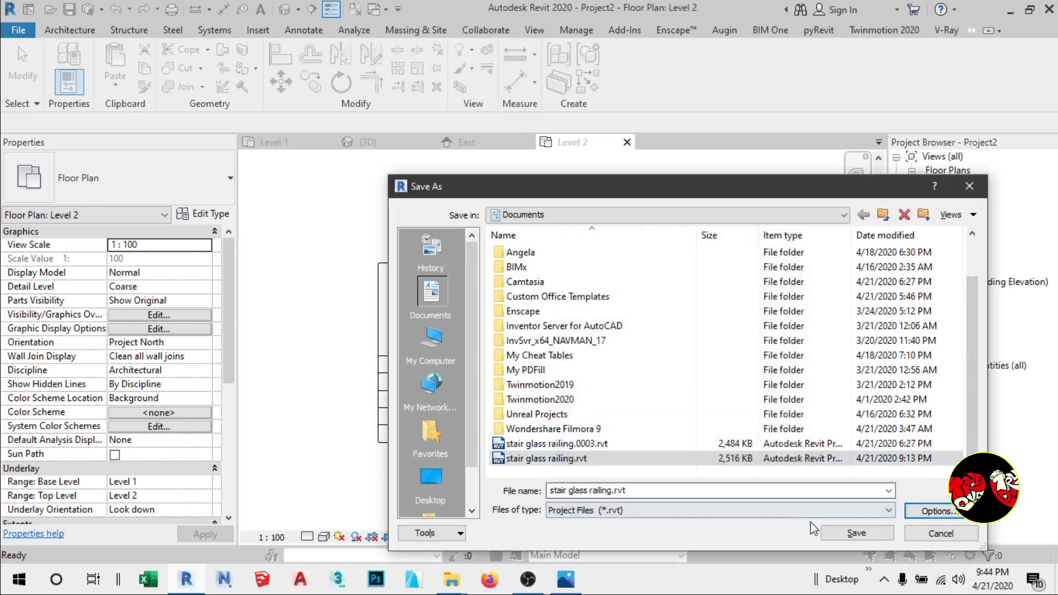
left_click(856, 533)
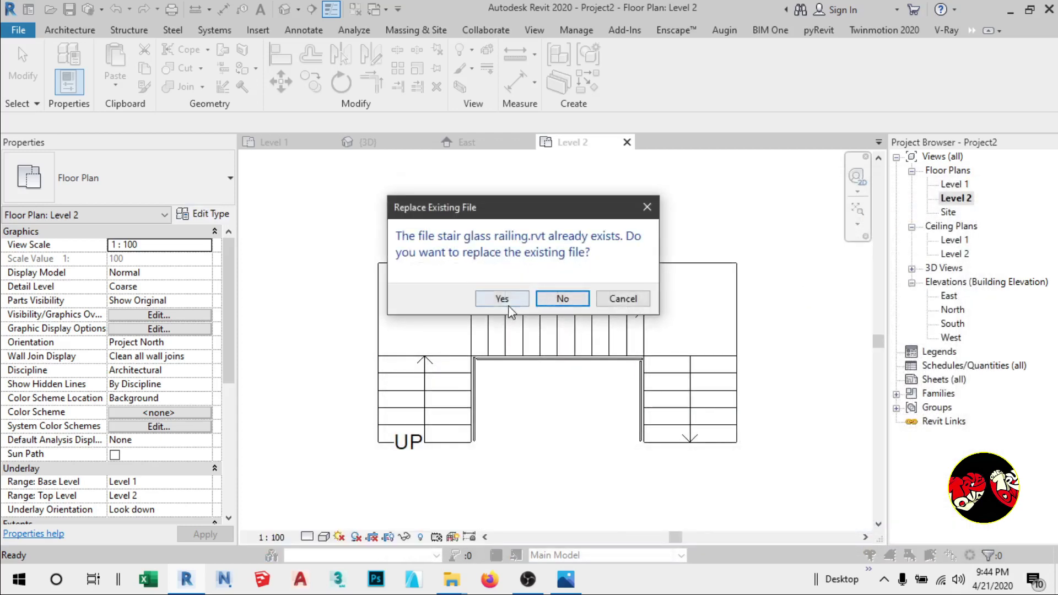
left_click(507, 301)
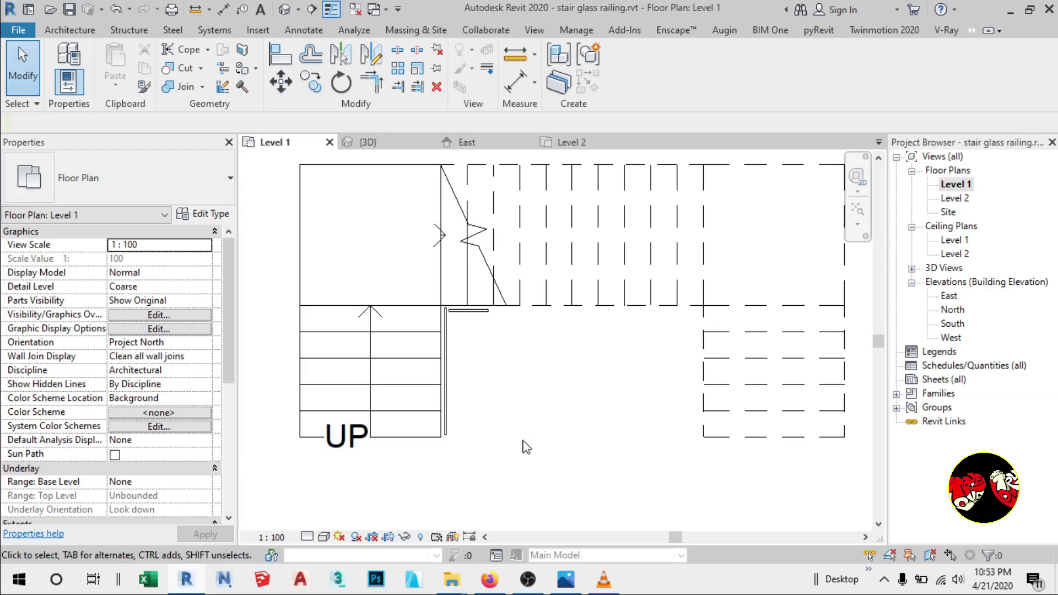
scroll(483, 480, "down", 1)
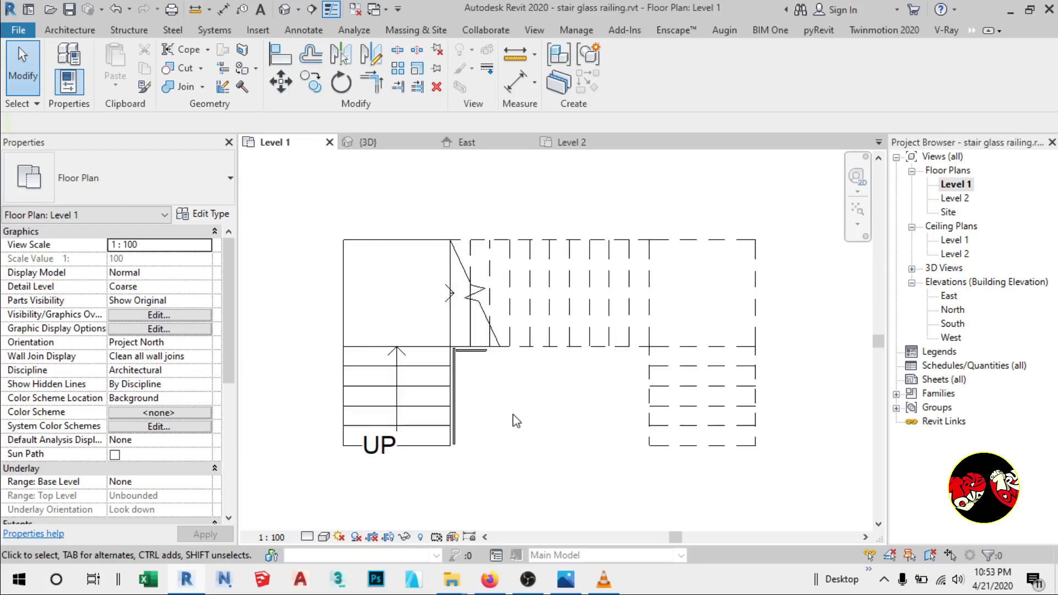
scroll(513, 418, "up", 1)
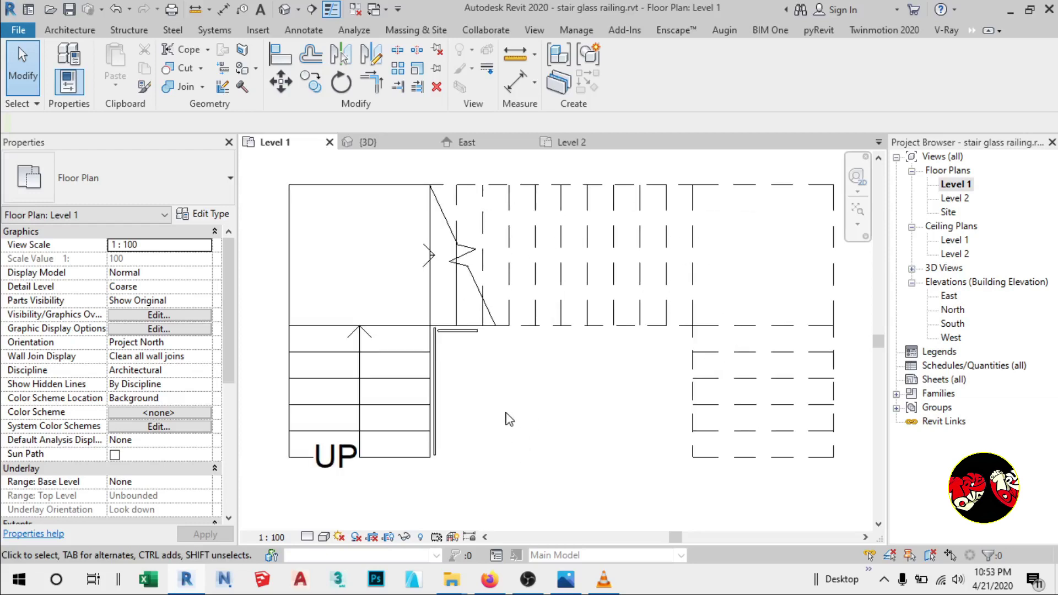
scroll(505, 420, "up", 1)
scroll(476, 439, "down", 2)
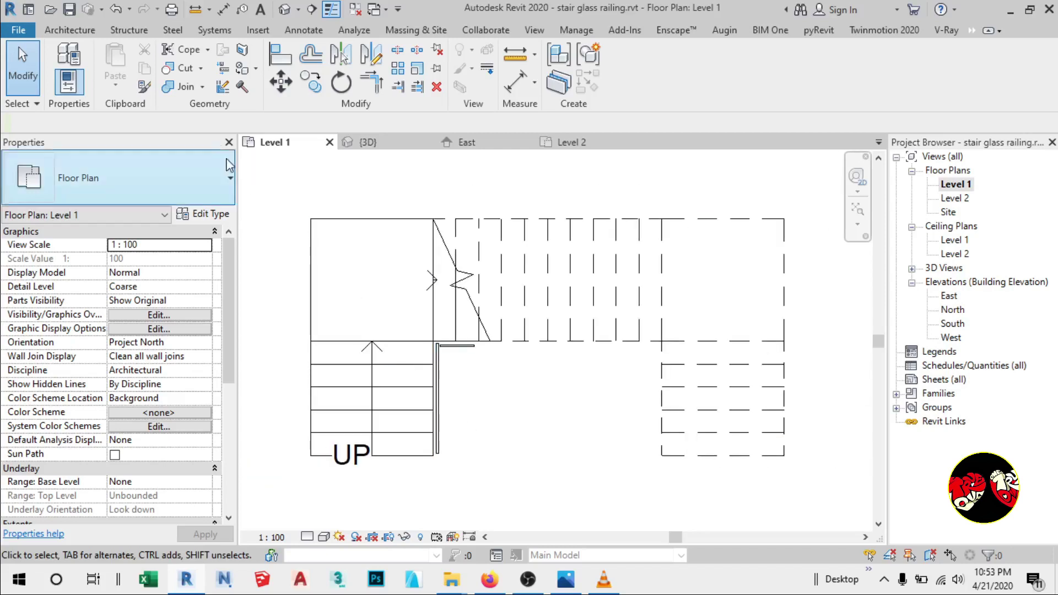
Create a new in-place component in the Generic Models category, named GLASS BRACKET.
left_click(70, 30)
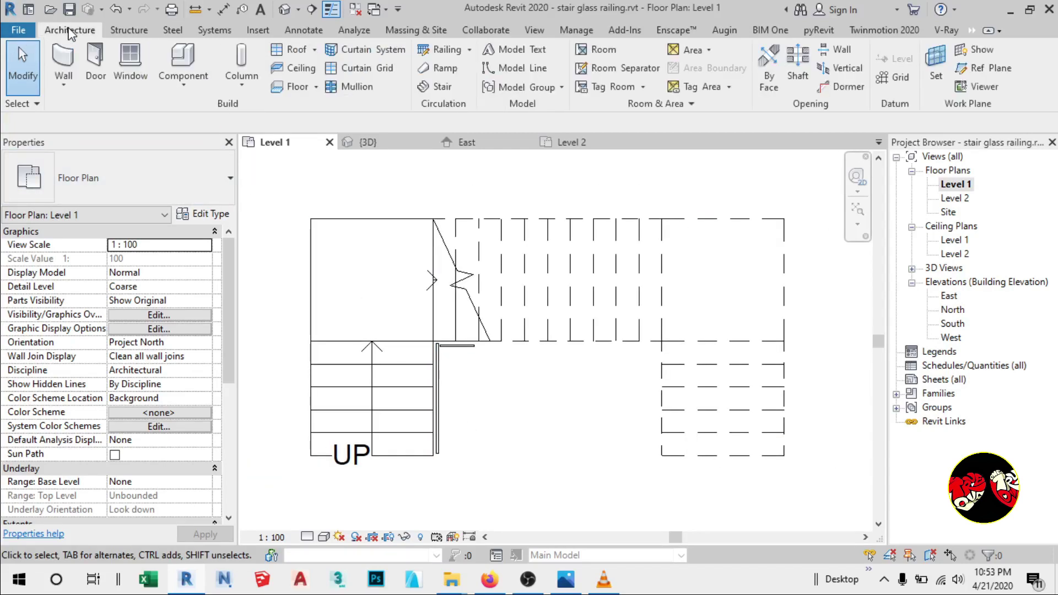
left_click(183, 80)
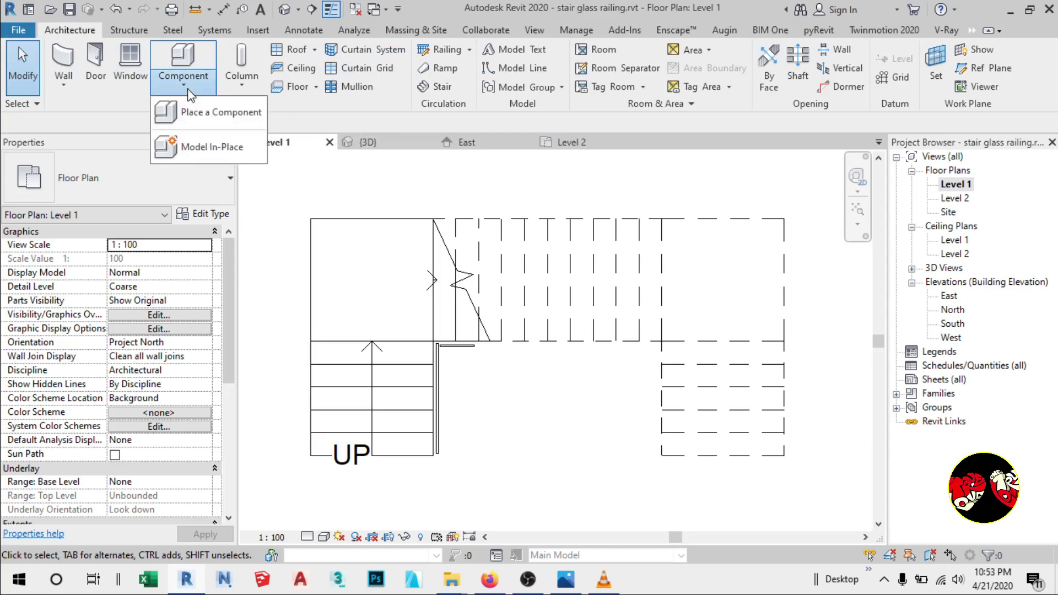
left_click(200, 156)
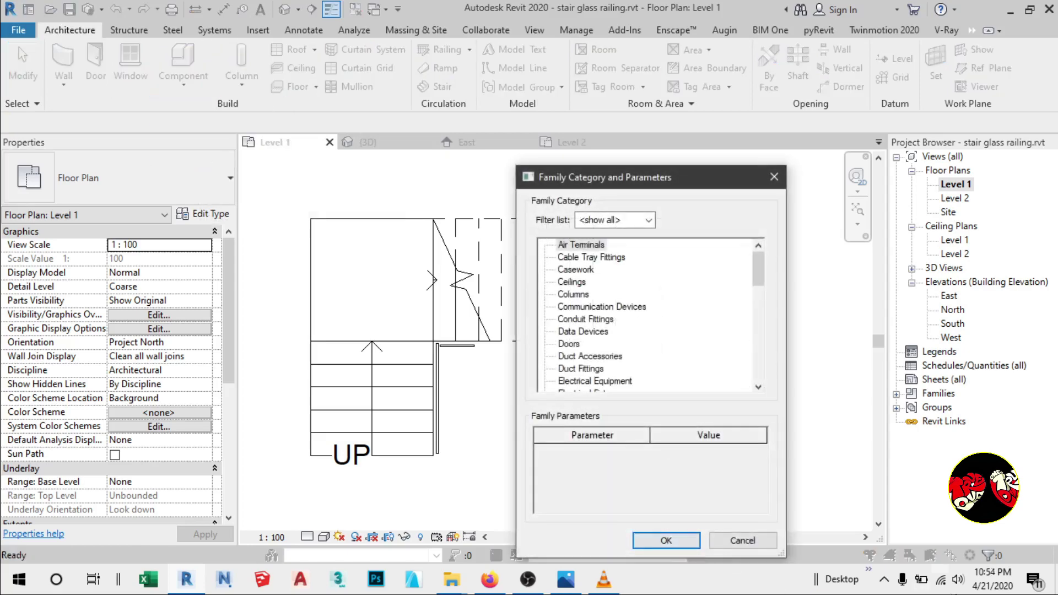
left_click(570, 309)
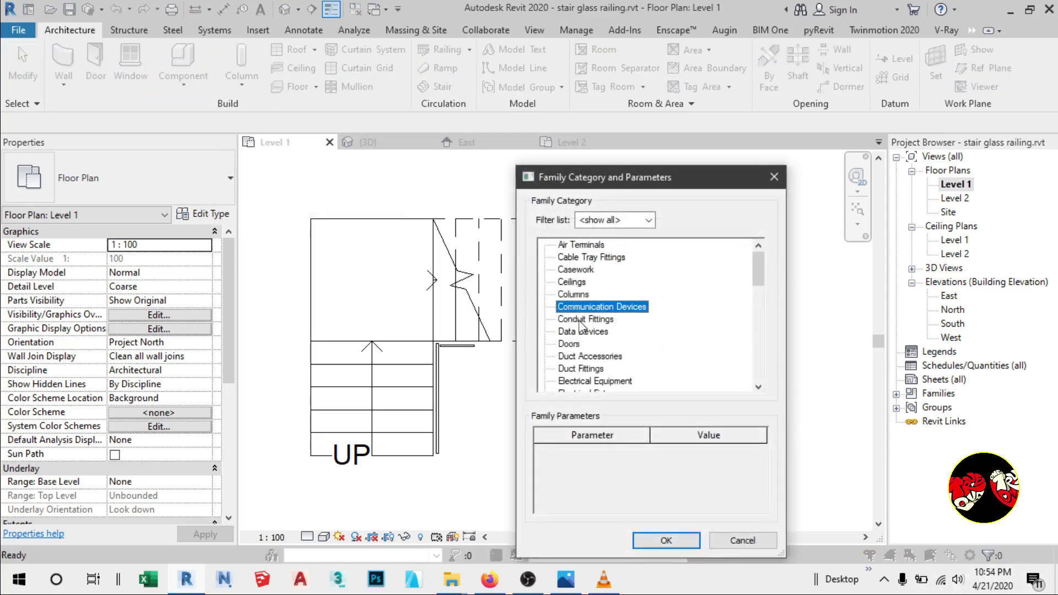
scroll(591, 350, "down", 3)
left_click(579, 366)
left_click(666, 540)
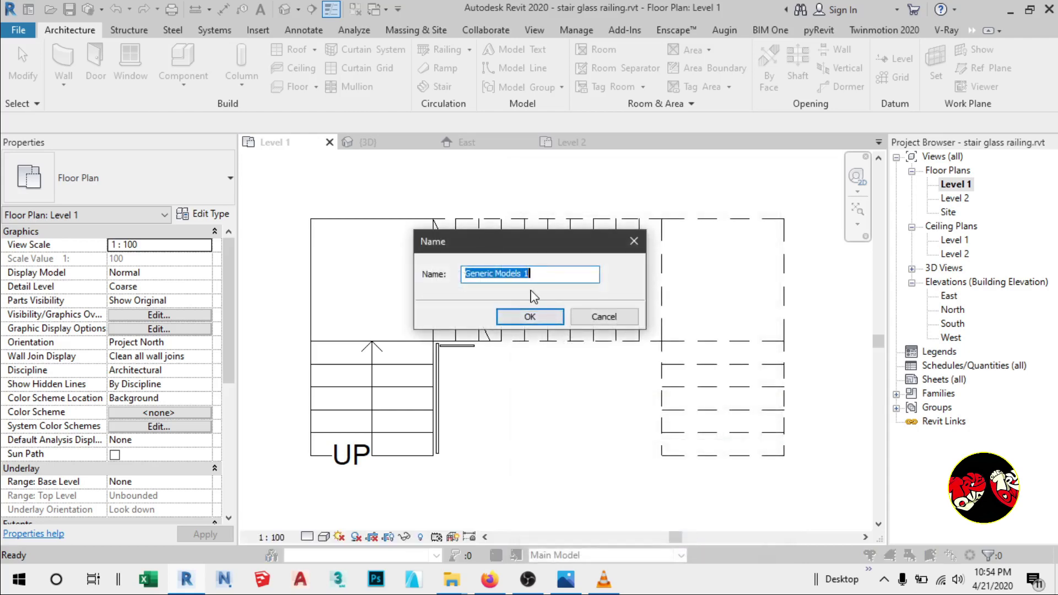
type("GLASS BRACKET")
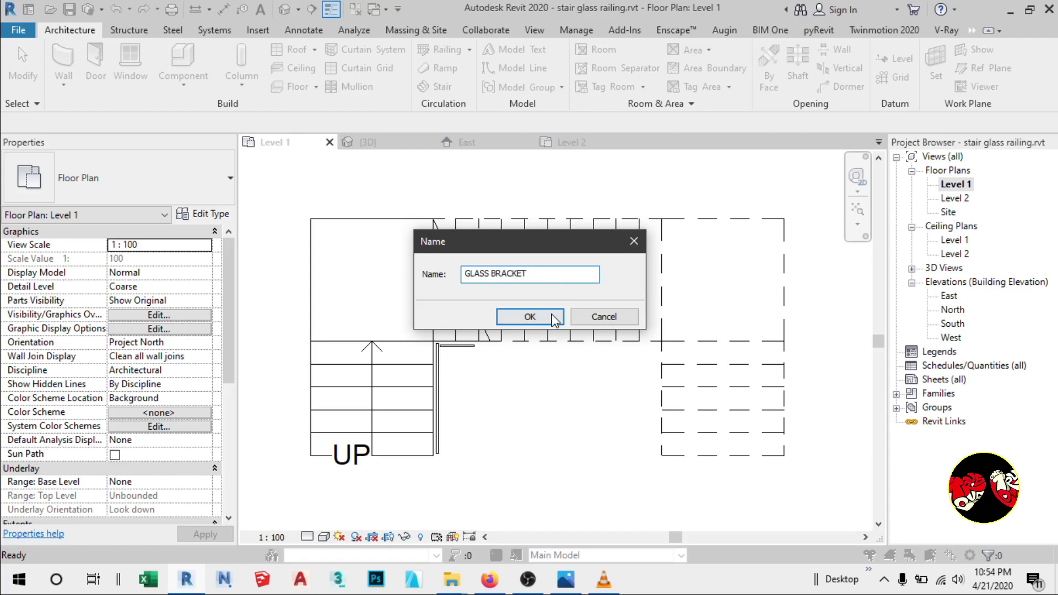
left_click(554, 318)
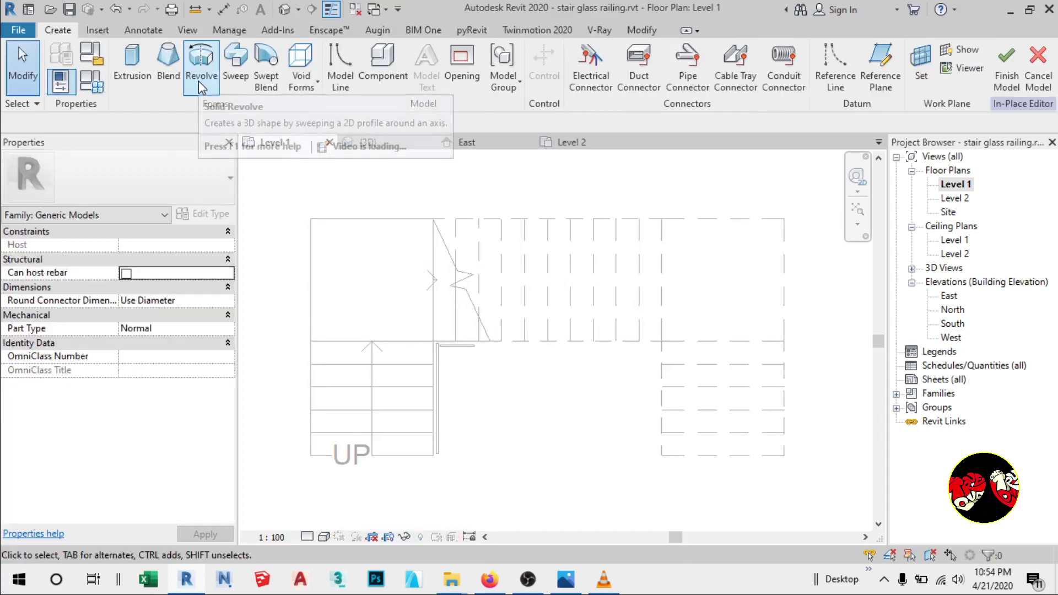
Start a solid revolve beside the lower flight's glass panel and check the bracket section in the Photos drawing before returning to Revit.
left_click(202, 82)
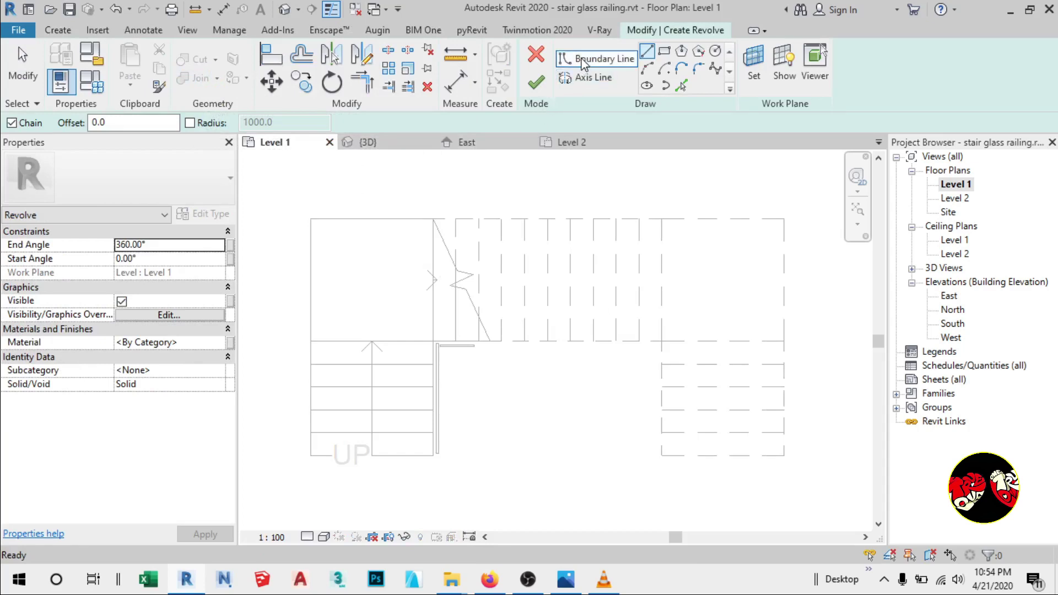
left_click(570, 83)
scroll(454, 451, "up", 8)
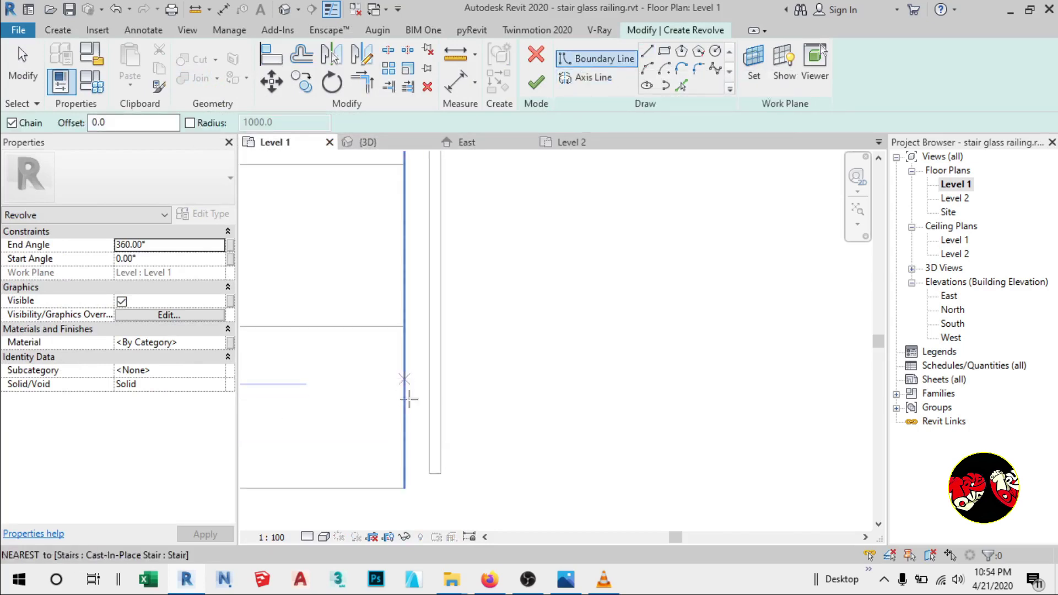
left_click(568, 583)
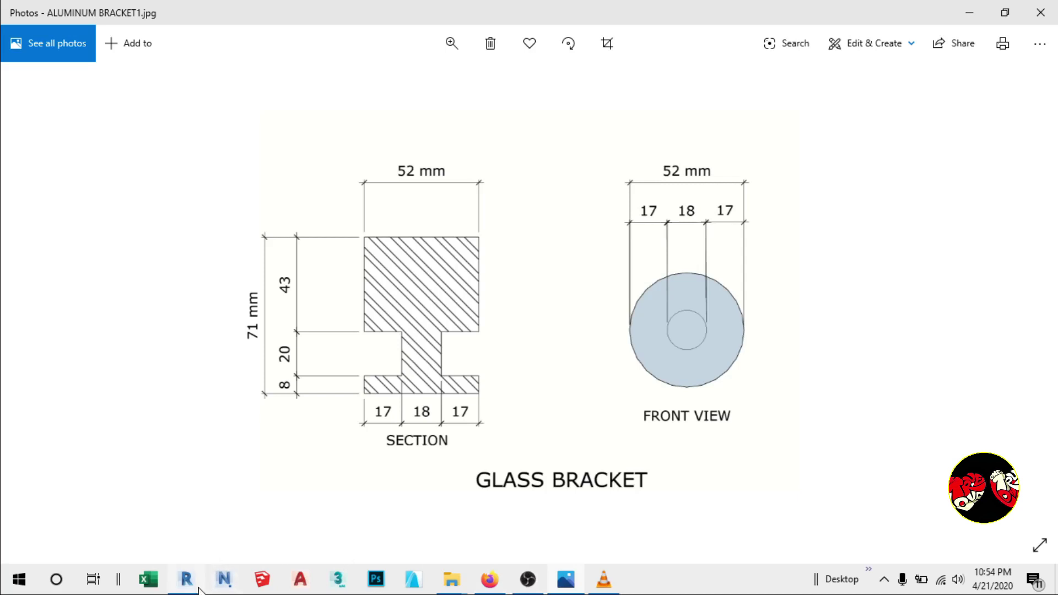
mouse_move(200, 590)
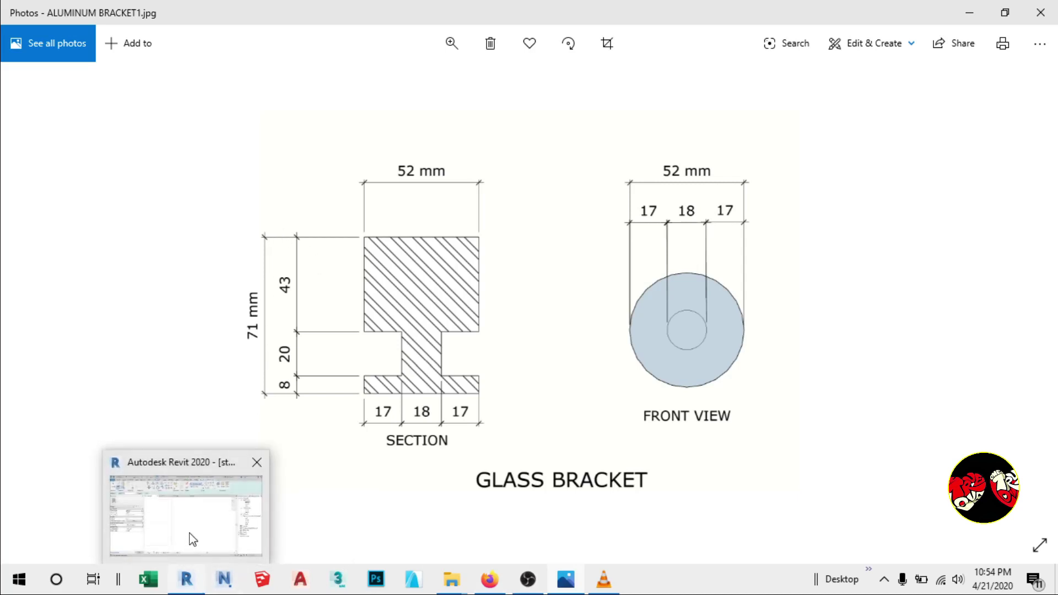
left_click(192, 539)
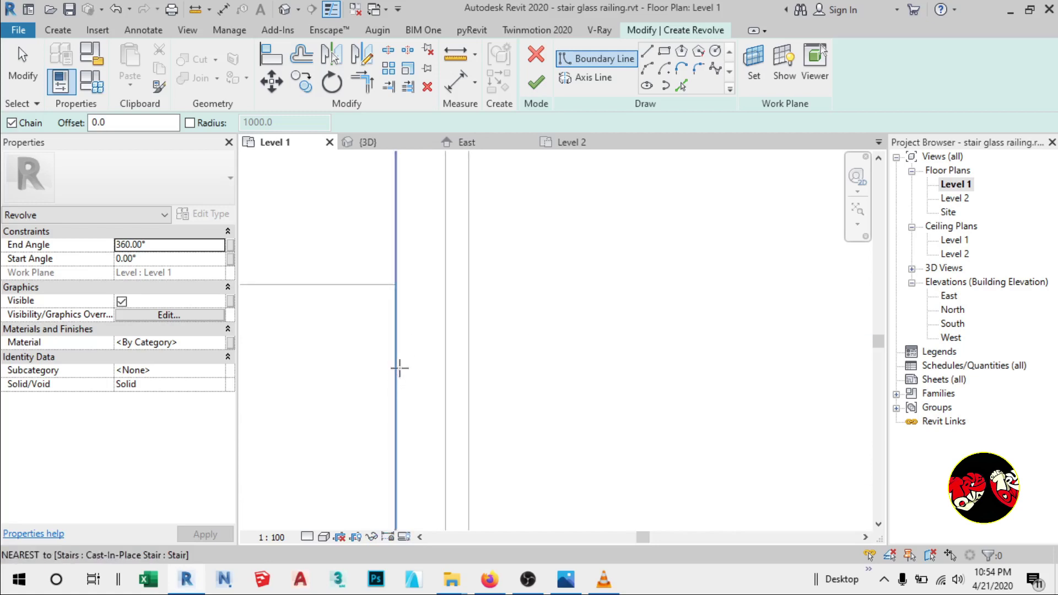
Draw the revolve boundary from the stair's inner edge horizontally to the glass's near face, and continue 17 mm down along that face.
scroll(399, 368, "down", 1)
left_click(396, 369)
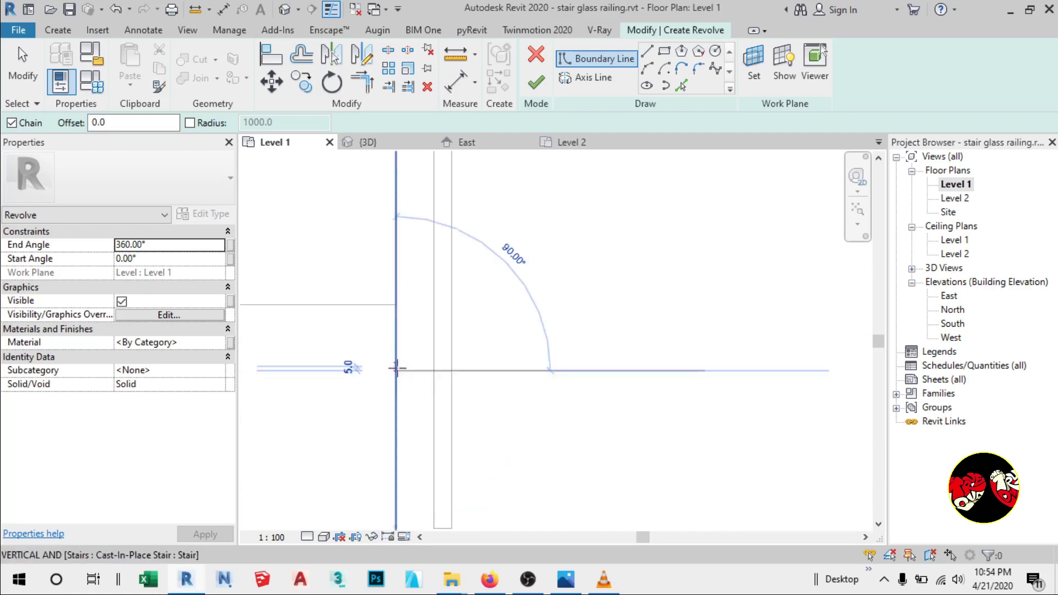
scroll(434, 365, "up", 3)
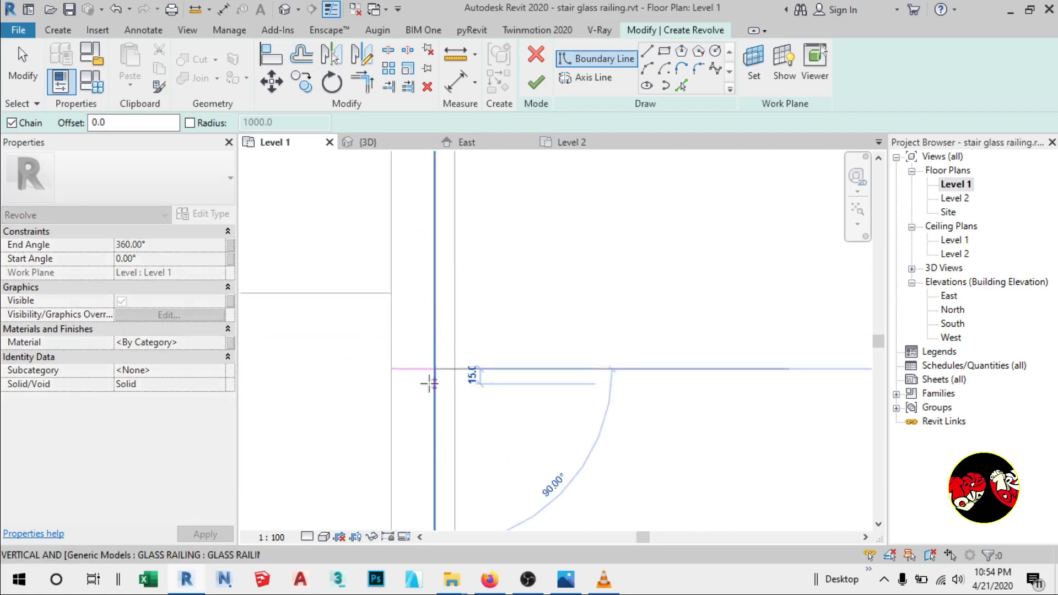
scroll(439, 389, "up", 3)
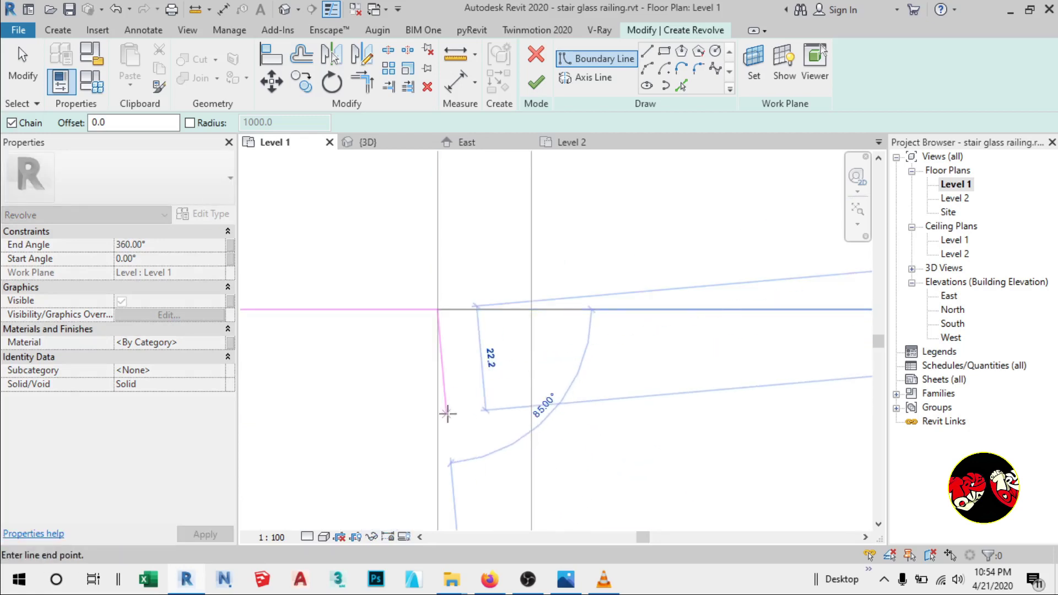
scroll(435, 427, "down", 1)
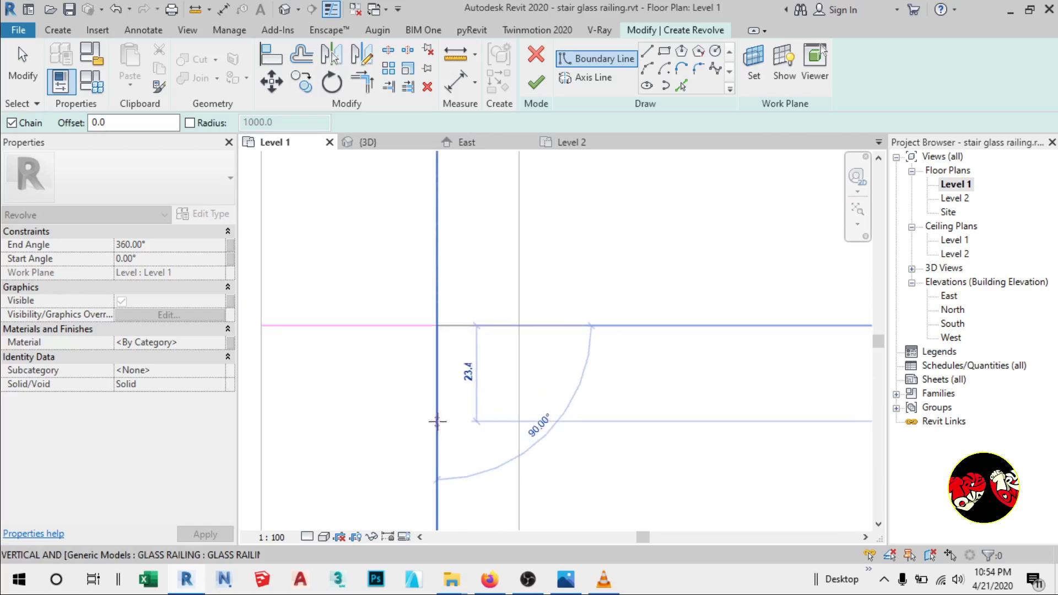
type("17")
key("Return")
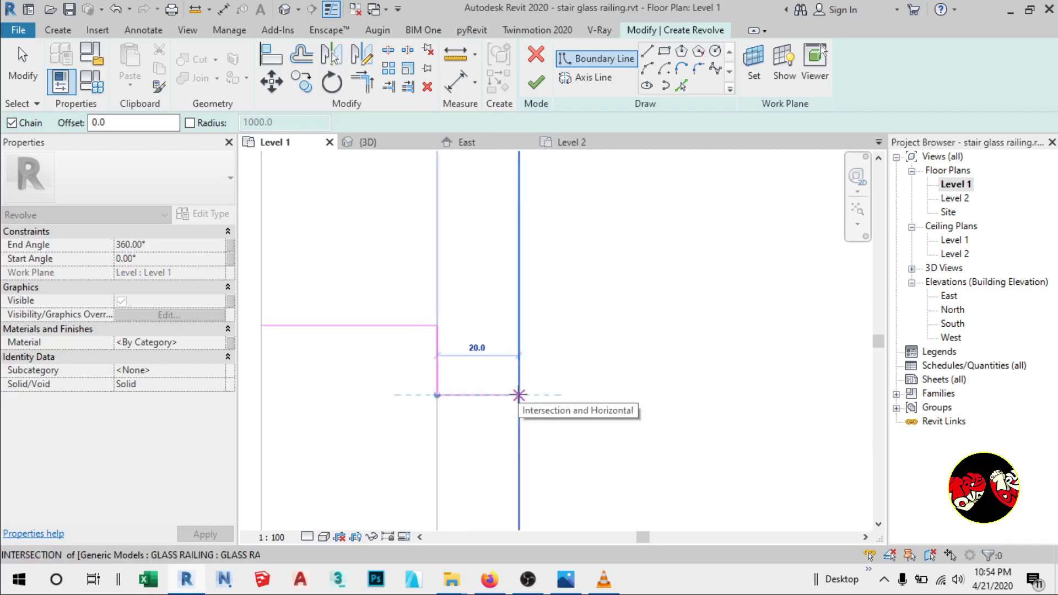
Draw an 8 mm horizontal boundary line outward from the glass's far face, level with the lower end of the 17 mm line.
scroll(518, 394, "down", 2)
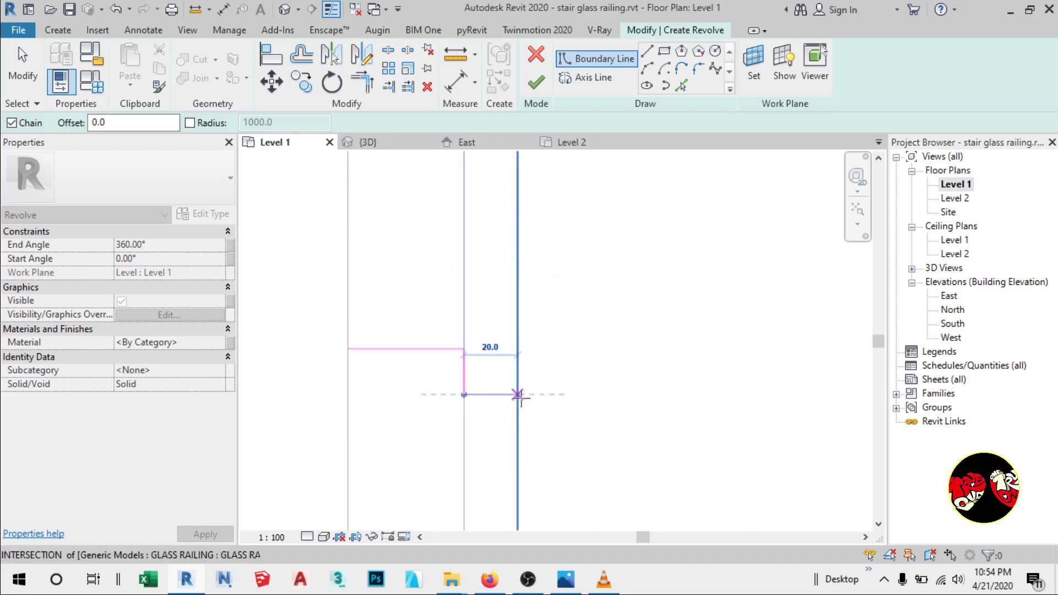
left_click(518, 395)
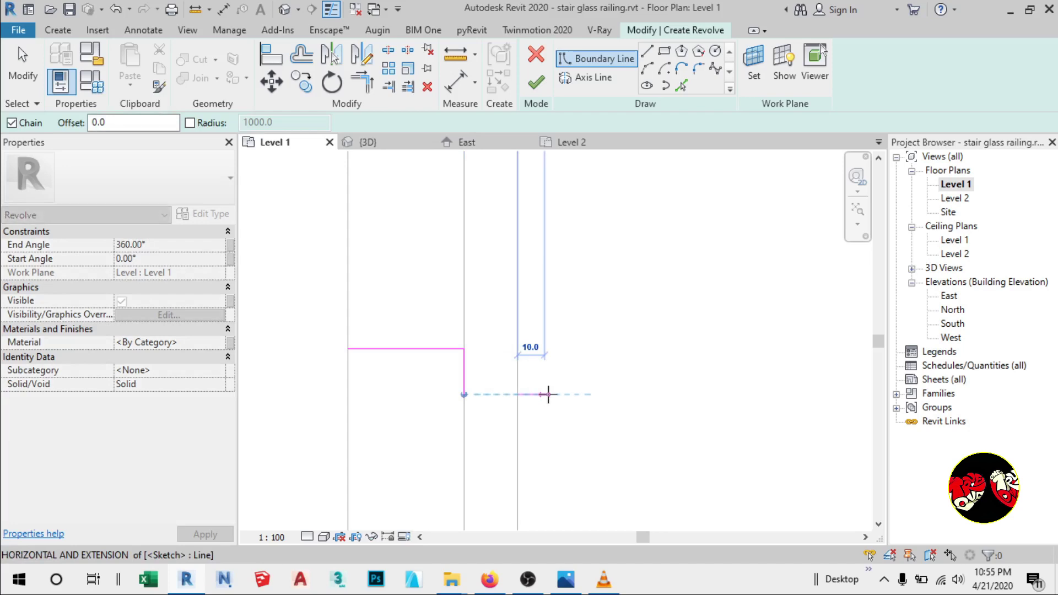
type("8")
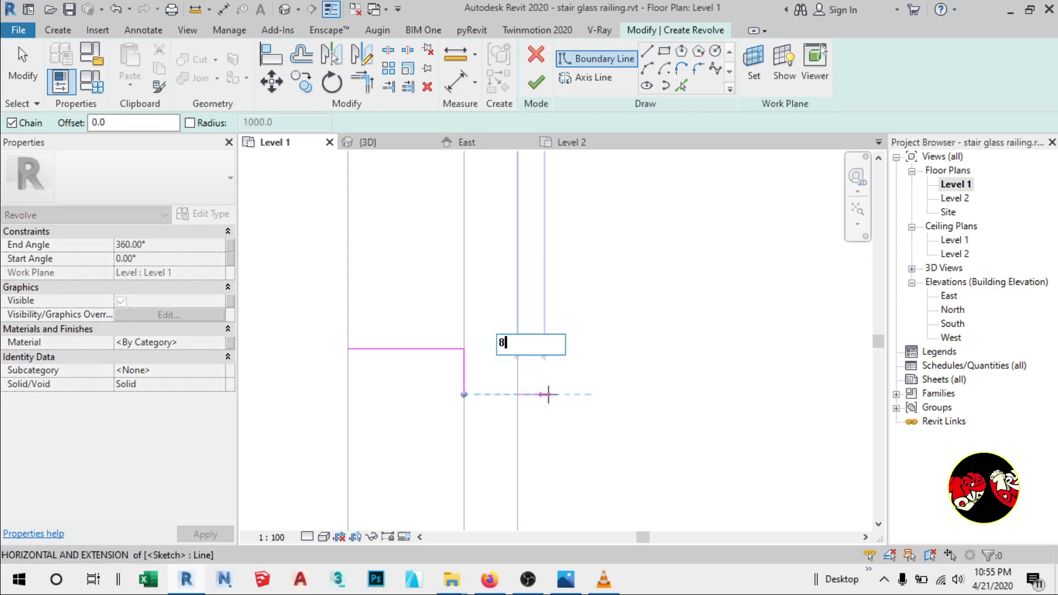
key("Return")
key("Escape")
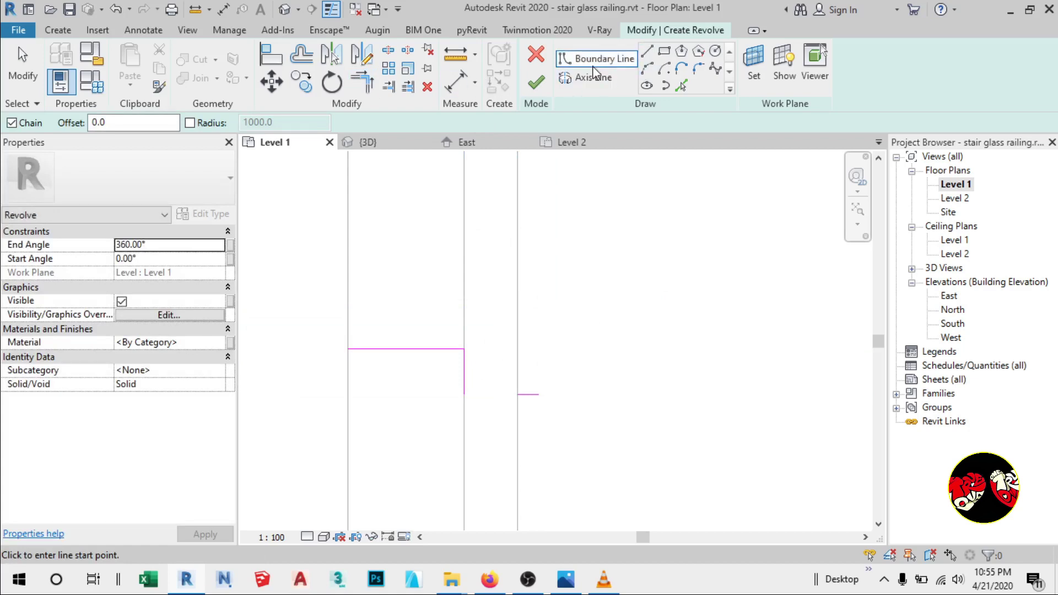
Offset a copy of the 43 mm horizontal boundary line 9 mm upward and check the bracket dimensions in the Photos drawing before returning to Revit.
left_click_drag(174, 126, 19, 135)
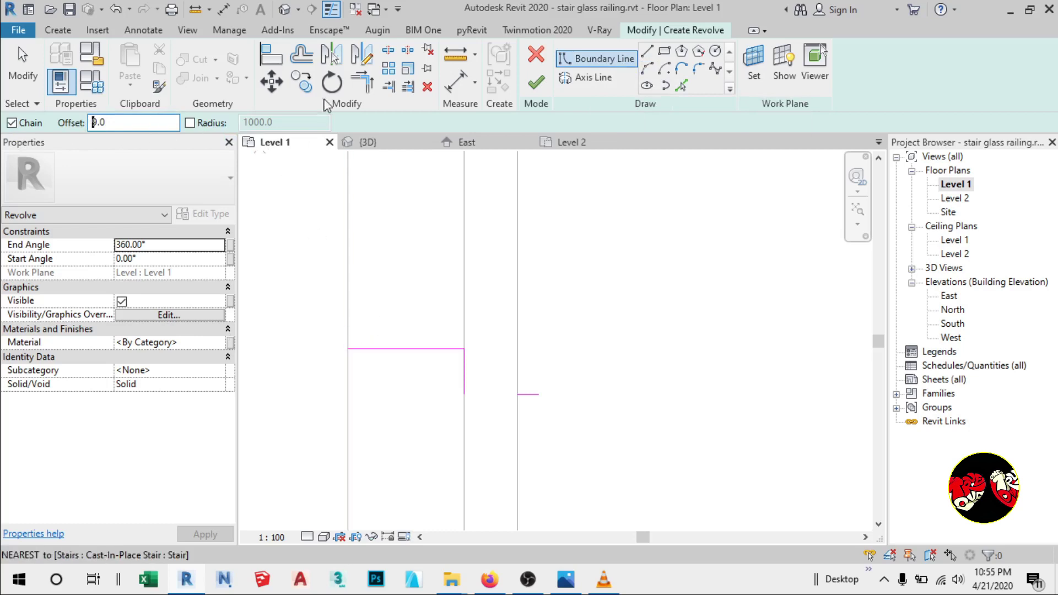
left_click(301, 55)
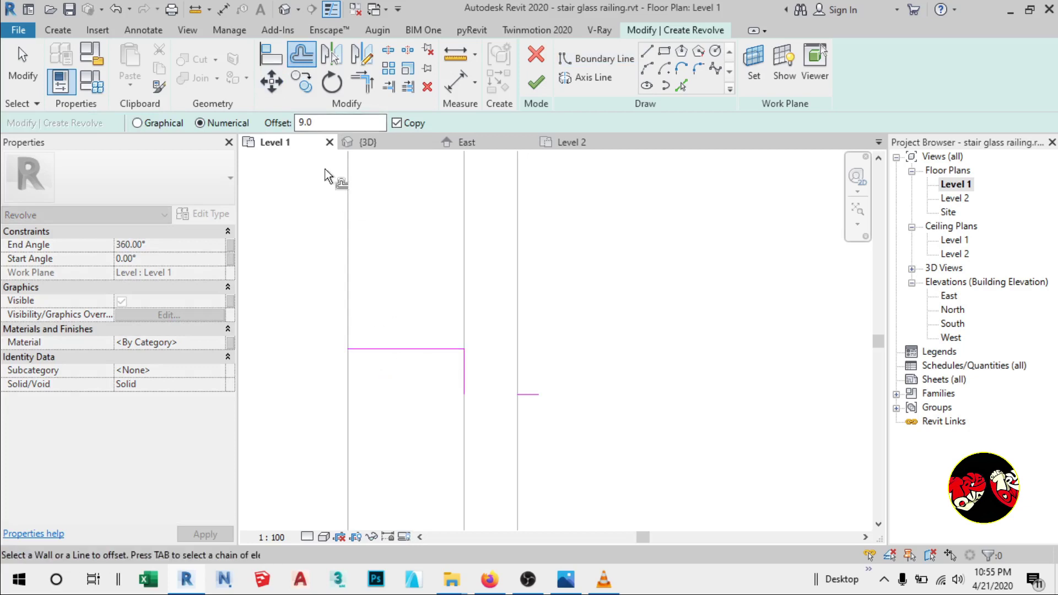
double_click(322, 122)
type("9")
left_click(410, 345)
left_click(567, 580)
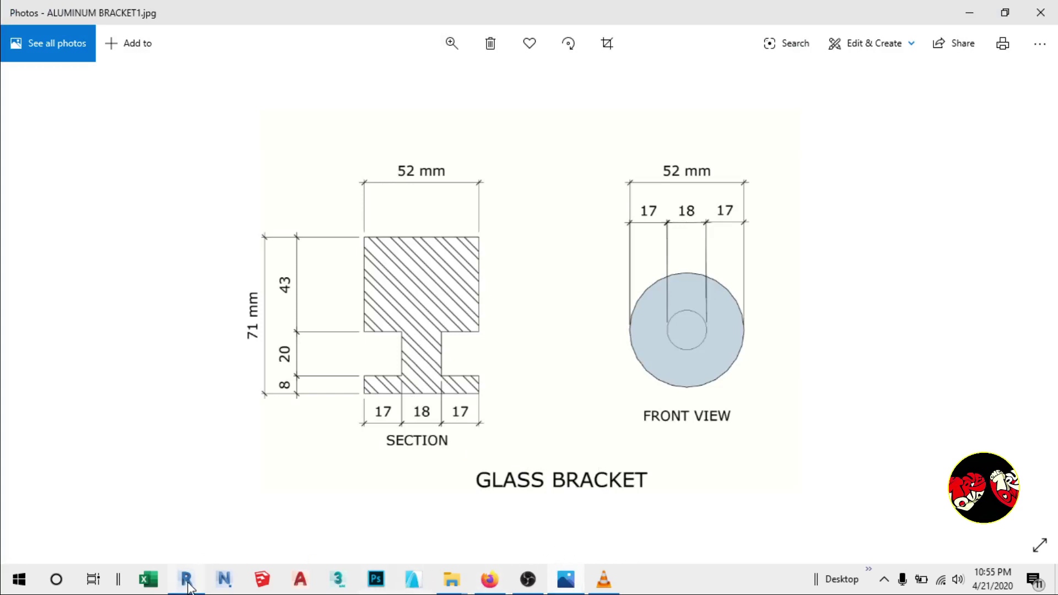
mouse_move(187, 583)
left_click(210, 468)
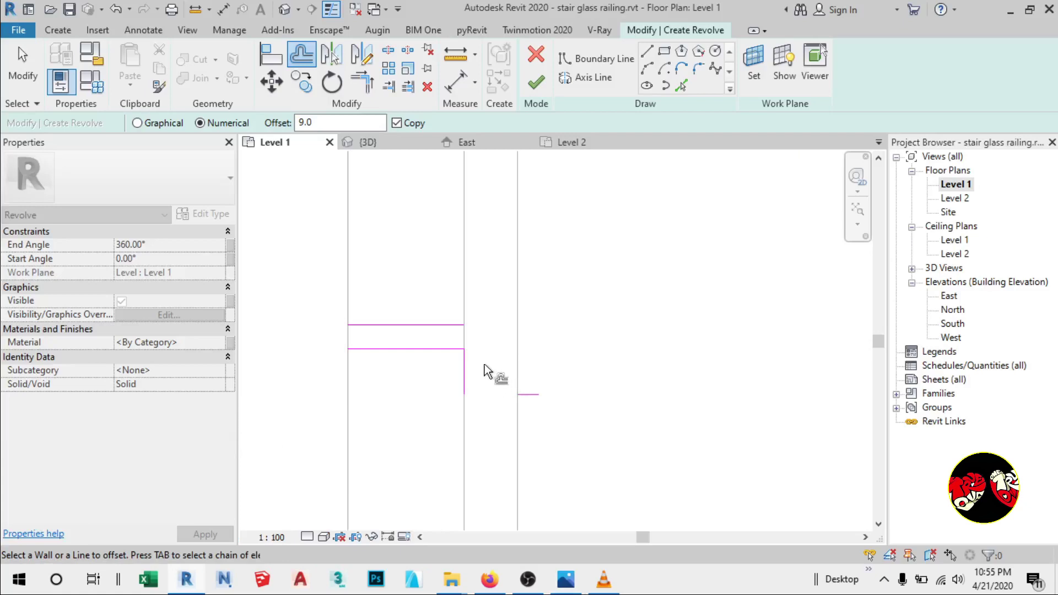
Draw a vertical boundary line from the outer end of the 8 mm segment up to the level of the offset line.
left_click(584, 60)
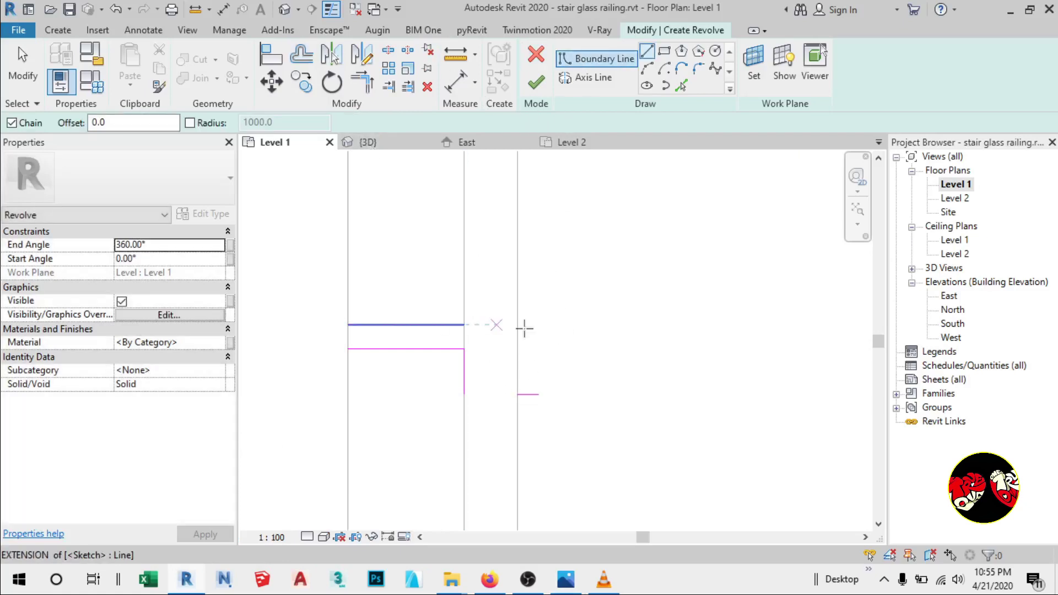
left_click(539, 394)
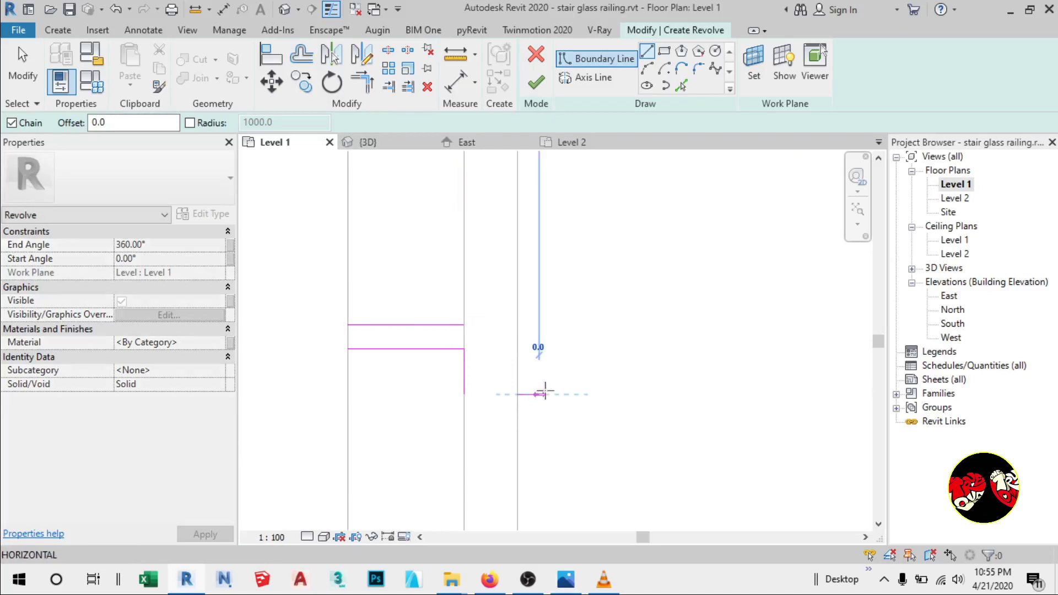
left_click(538, 325)
scroll(534, 325, "up", 2)
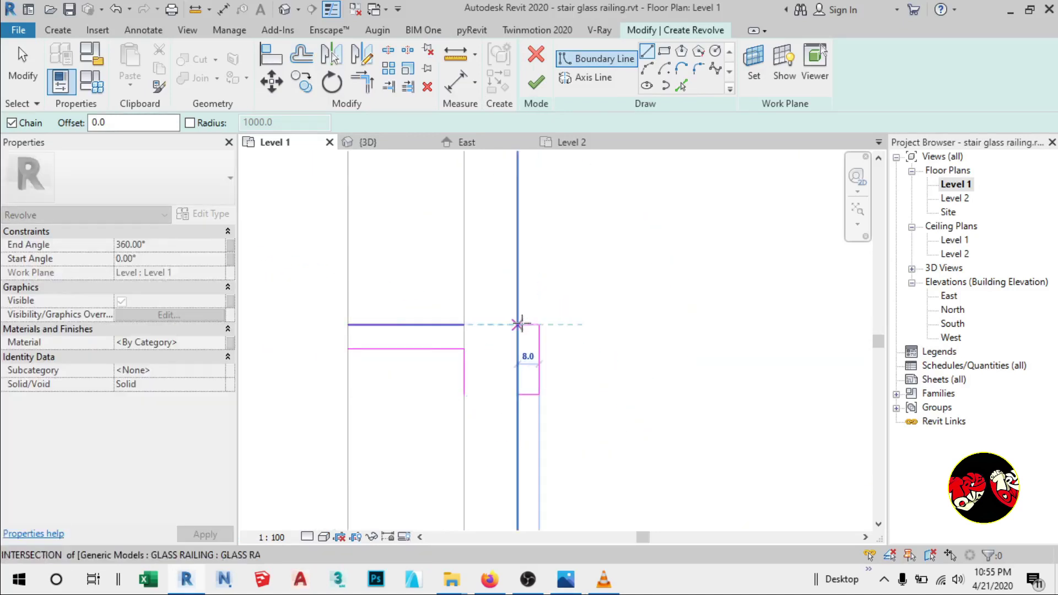
scroll(516, 324, "up", 4)
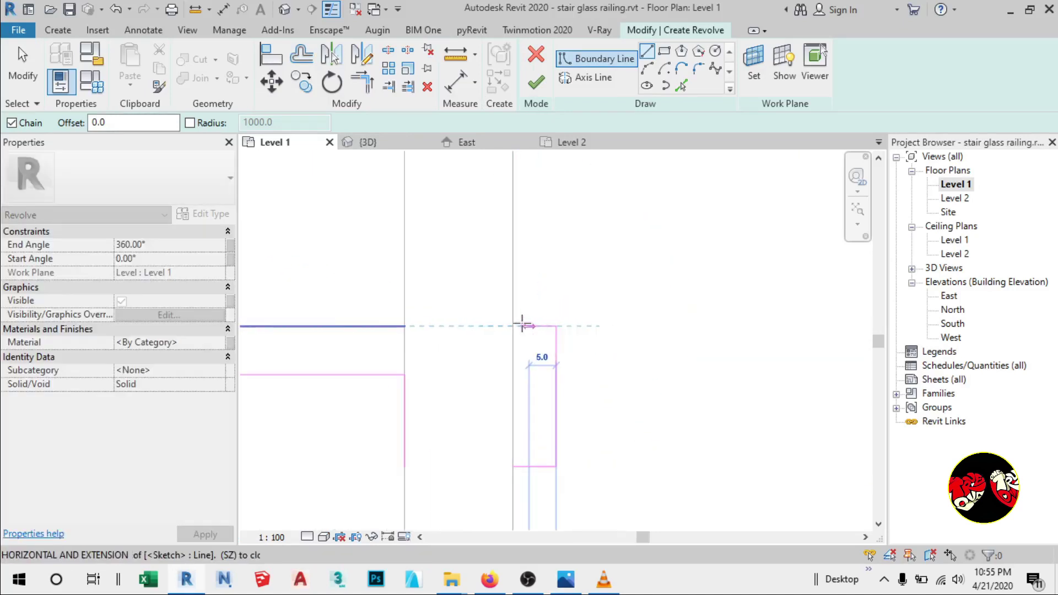
scroll(514, 325, "up", 1)
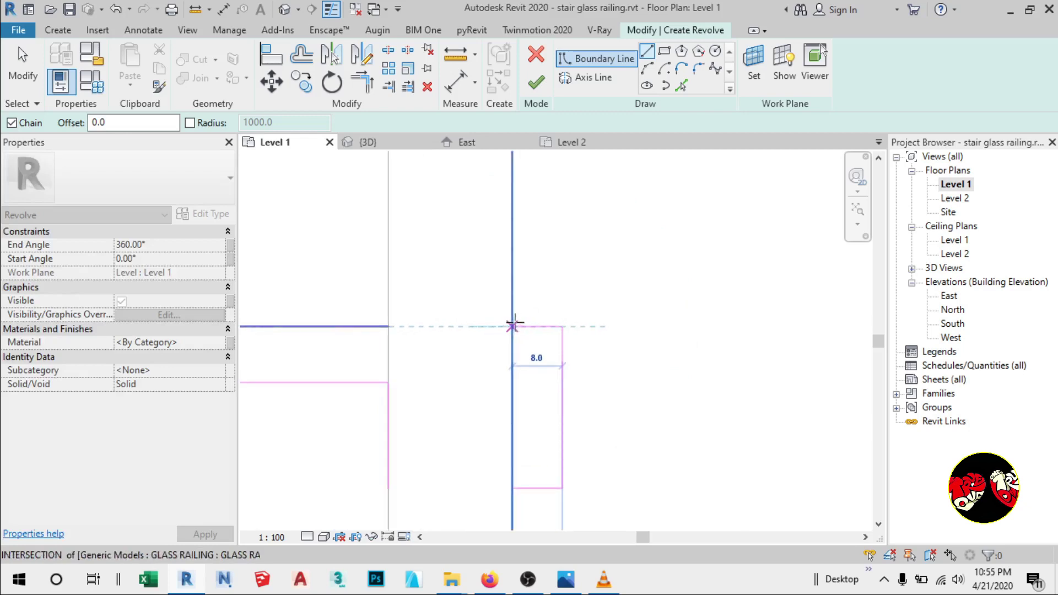
key("Escape")
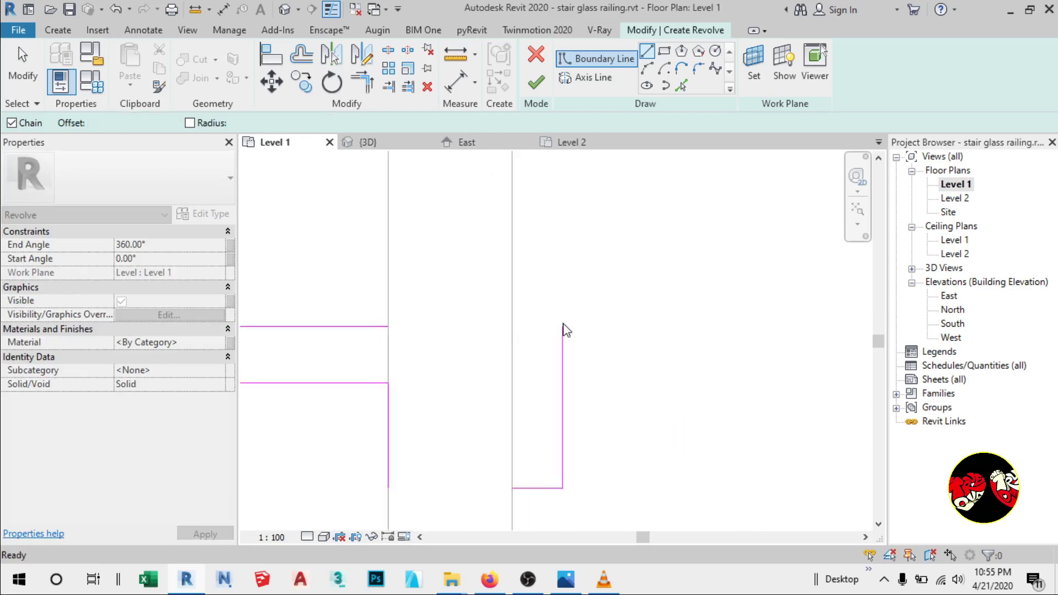
Draw the bracket neck boundary 20 mm across the glass to its far face, and 17 mm down to the 8 mm segment.
scroll(560, 269, "down", 2)
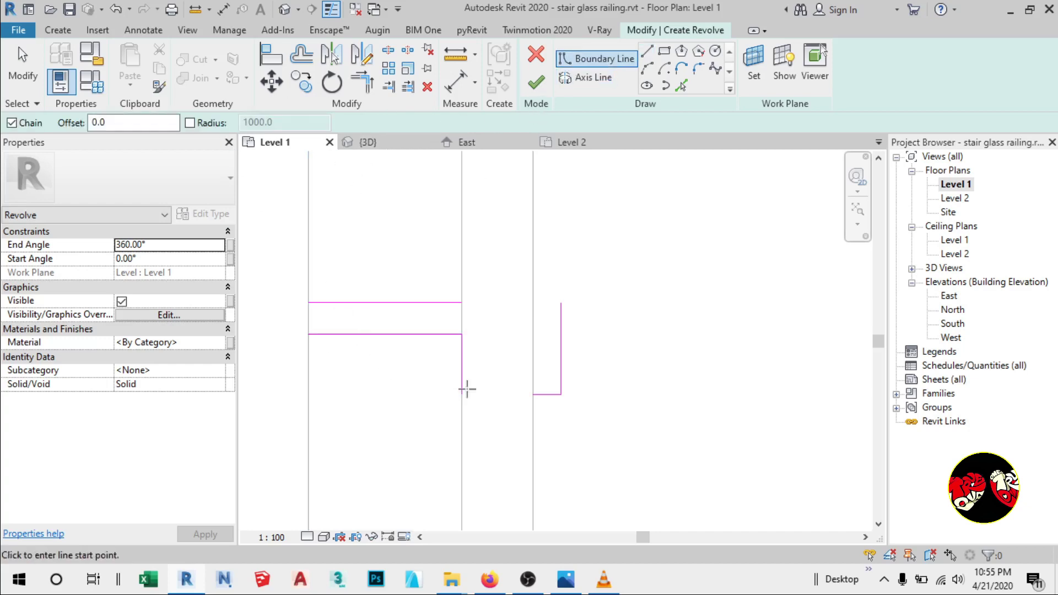
scroll(504, 396, "down", 1)
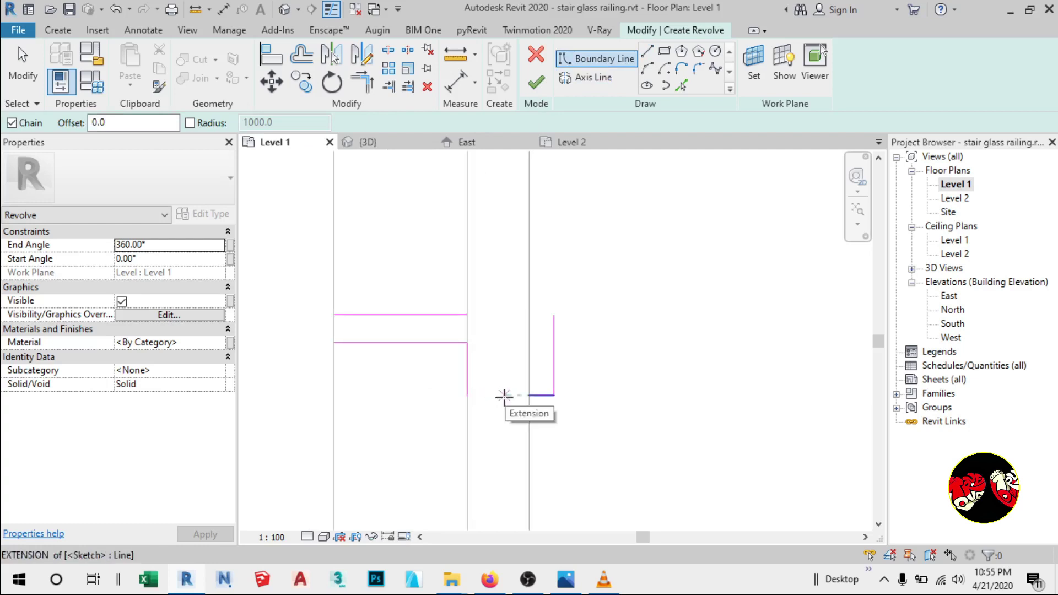
scroll(427, 393, "down", 1)
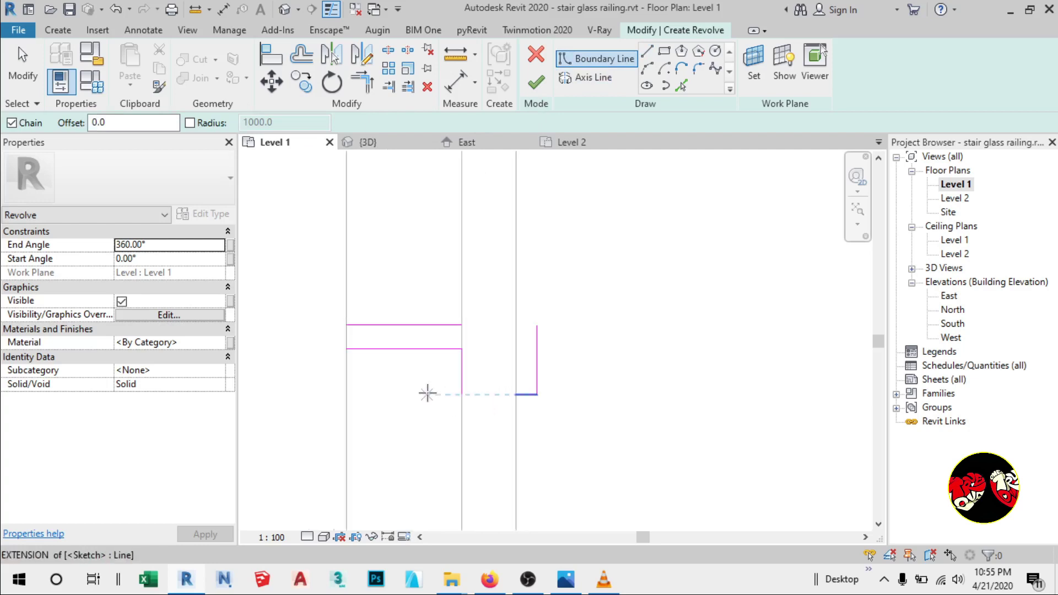
left_click(462, 349)
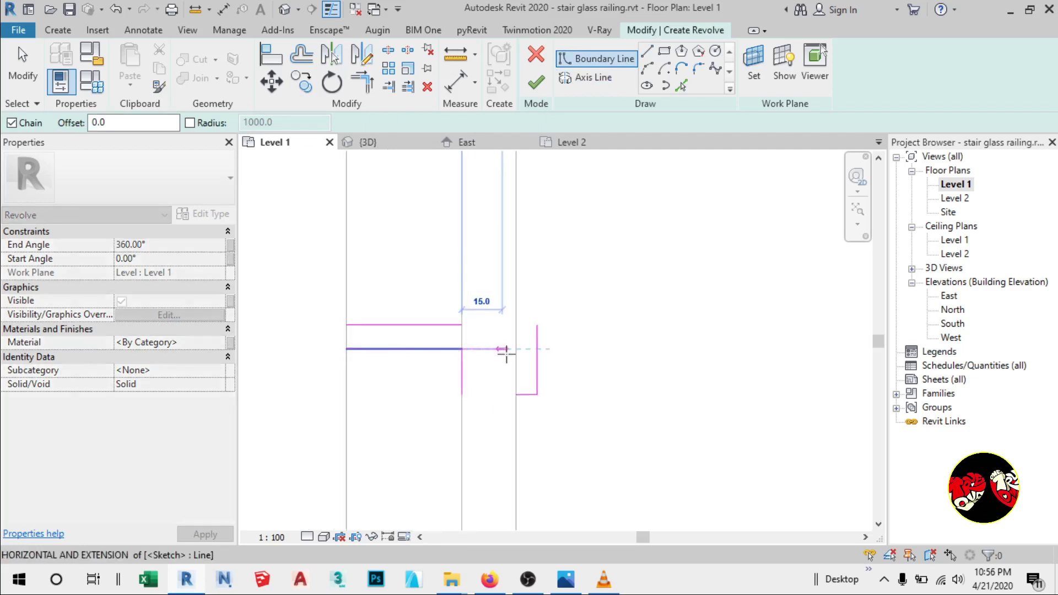
left_click(515, 349)
left_click(515, 394)
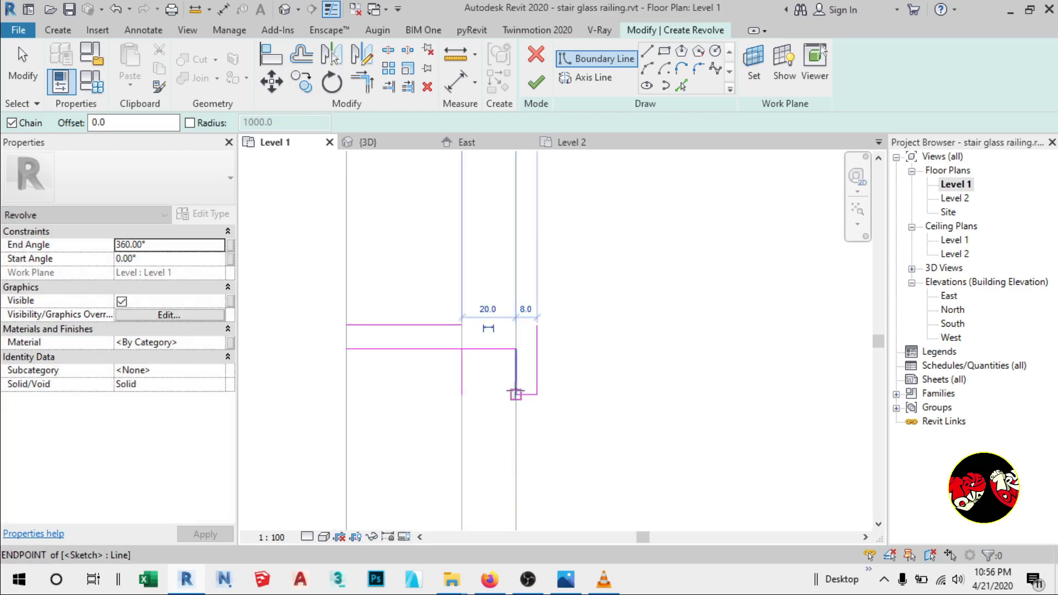
Draw the bracket body's lower boundary from the 17 mm line at the near glass face to the stair edge, and up to the offset line.
left_click(461, 394)
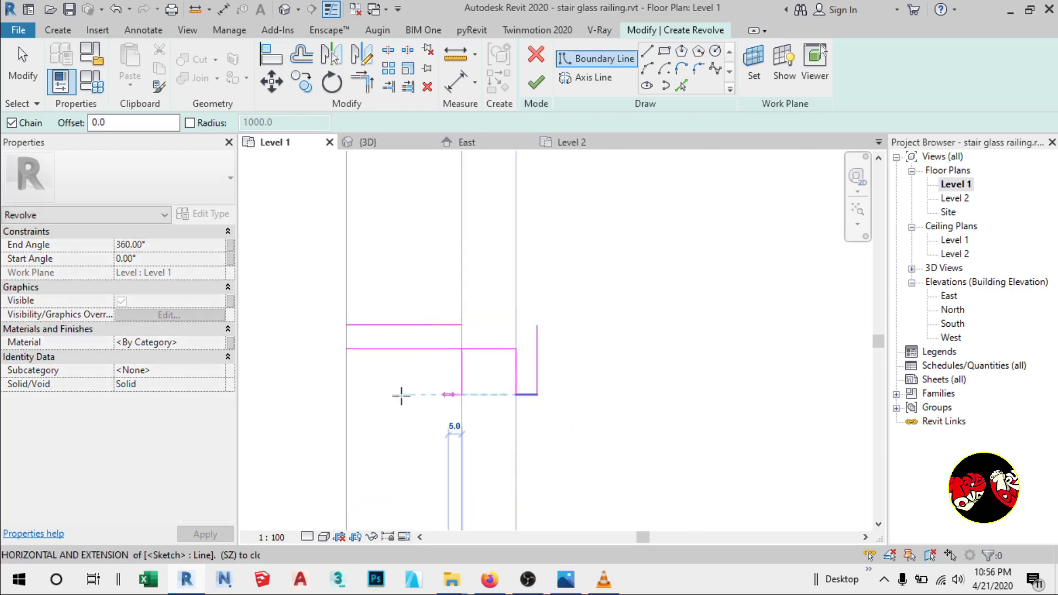
left_click(347, 395)
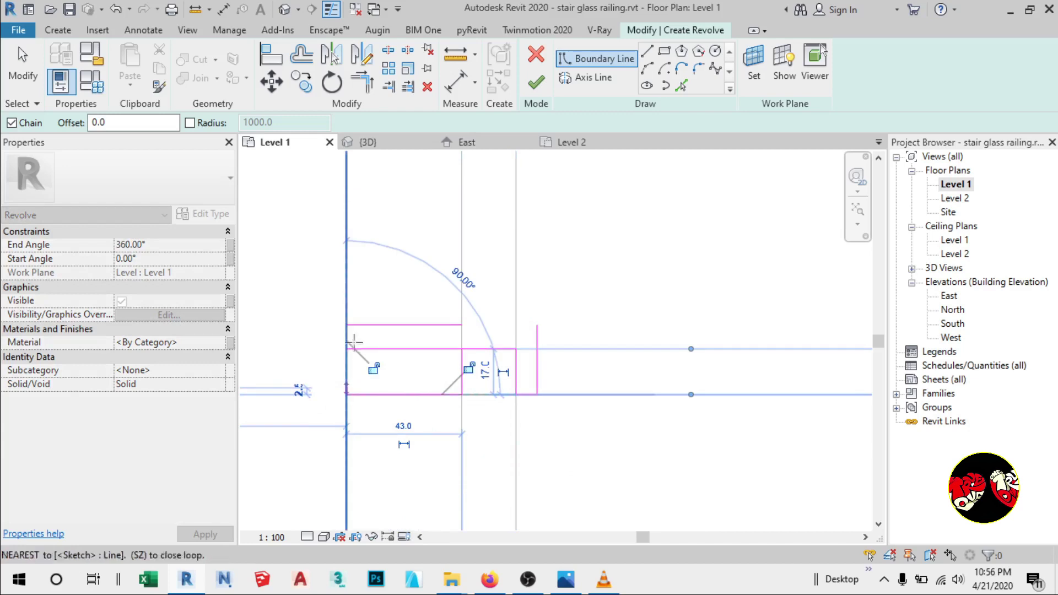
left_click(346, 325)
left_click(347, 325)
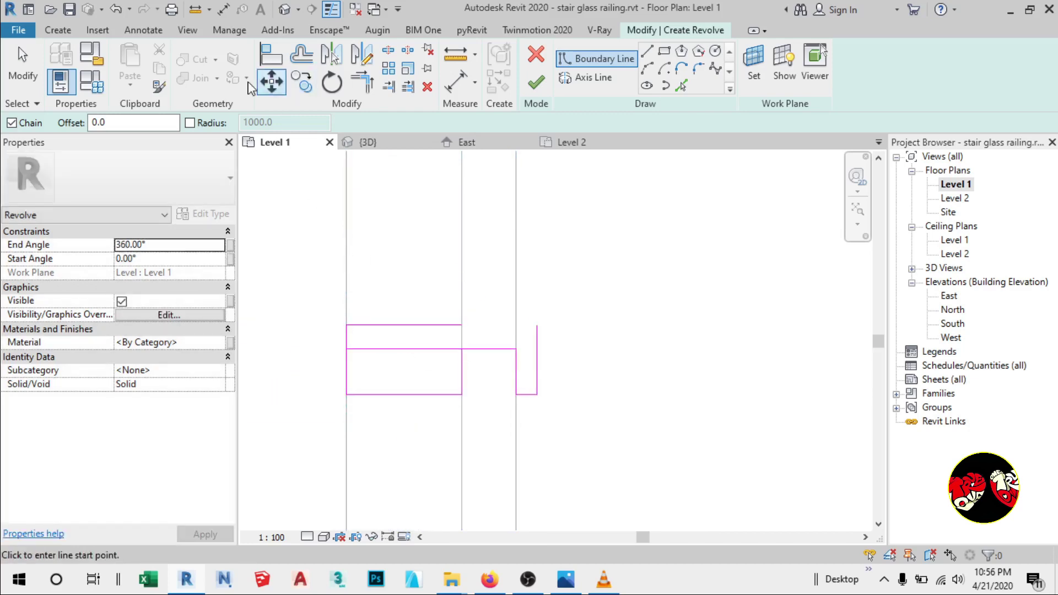
Delete the original horizontal line inside the bracket body, between the stair edge and the near glass face.
left_click(40, 82)
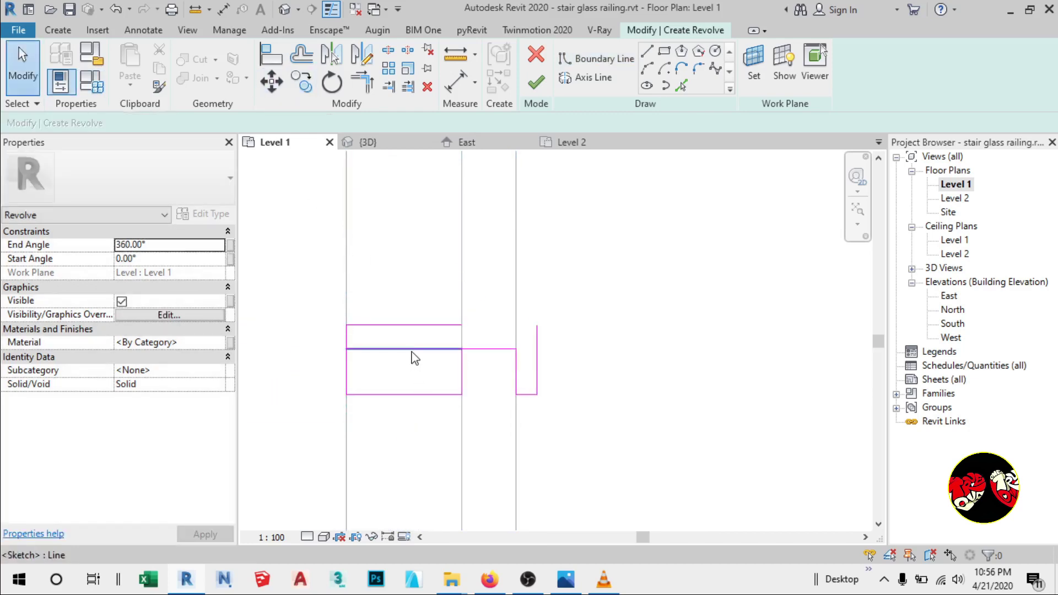
left_click(411, 349)
key("Delete")
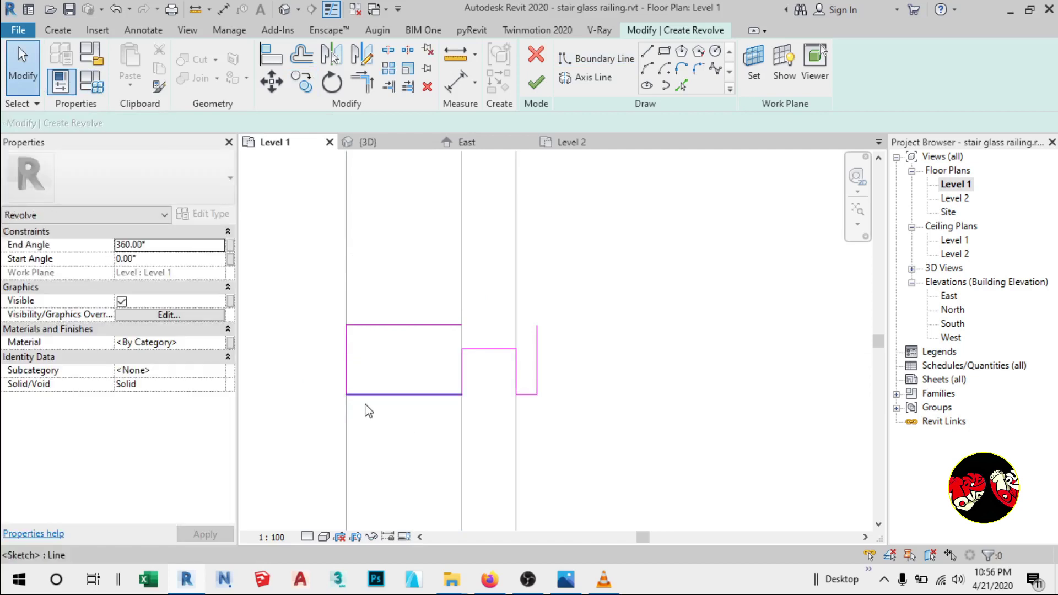
Extend the offset upper line across the glass to form a corner with the outer vertical line, using Trim/Extend to Corner.
scroll(403, 407, "up", 3)
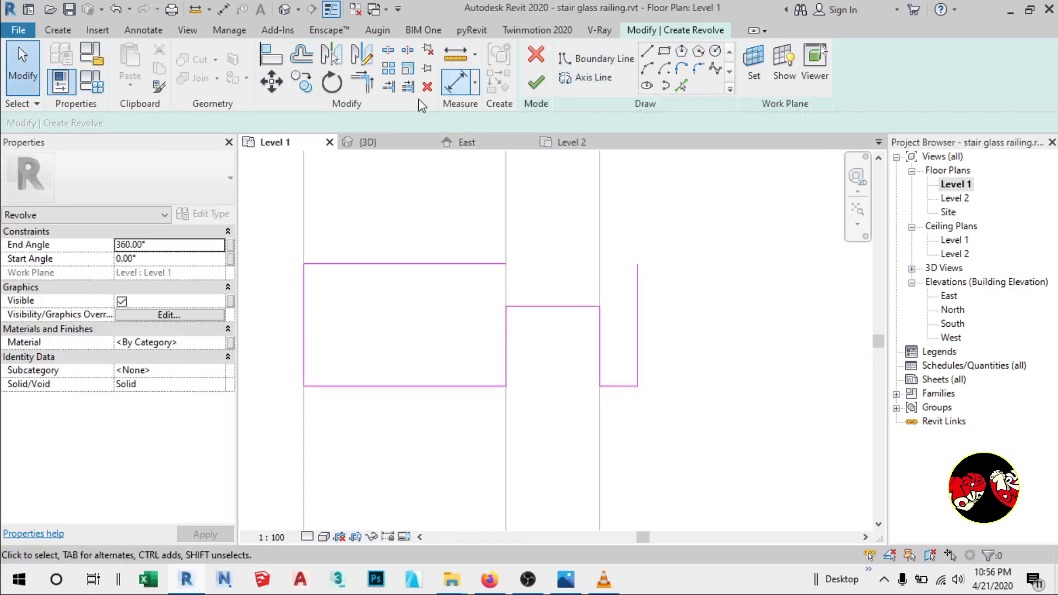
left_click(362, 83)
left_click(462, 263)
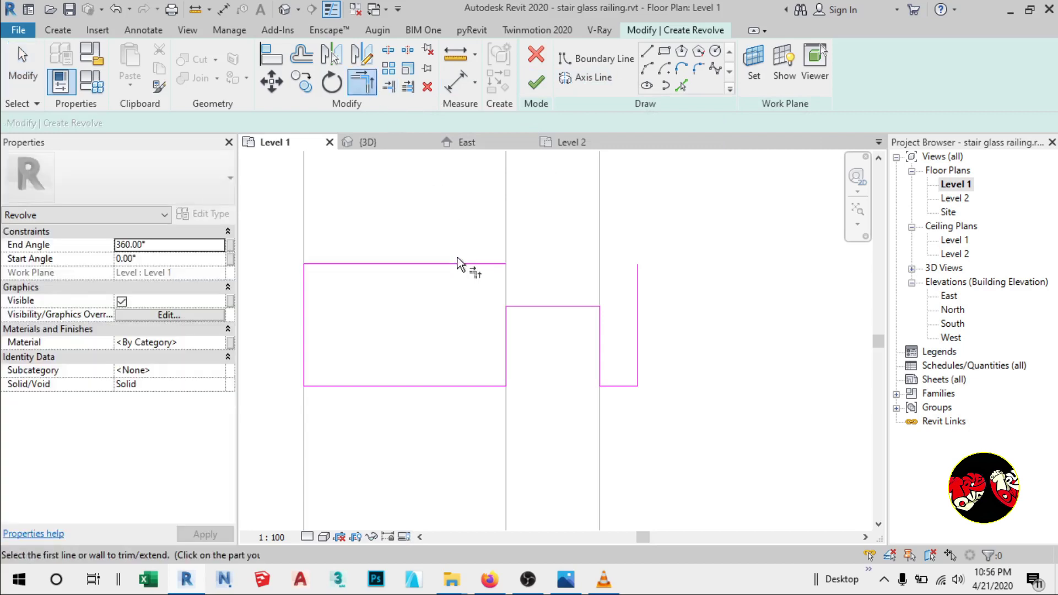
left_click(638, 295)
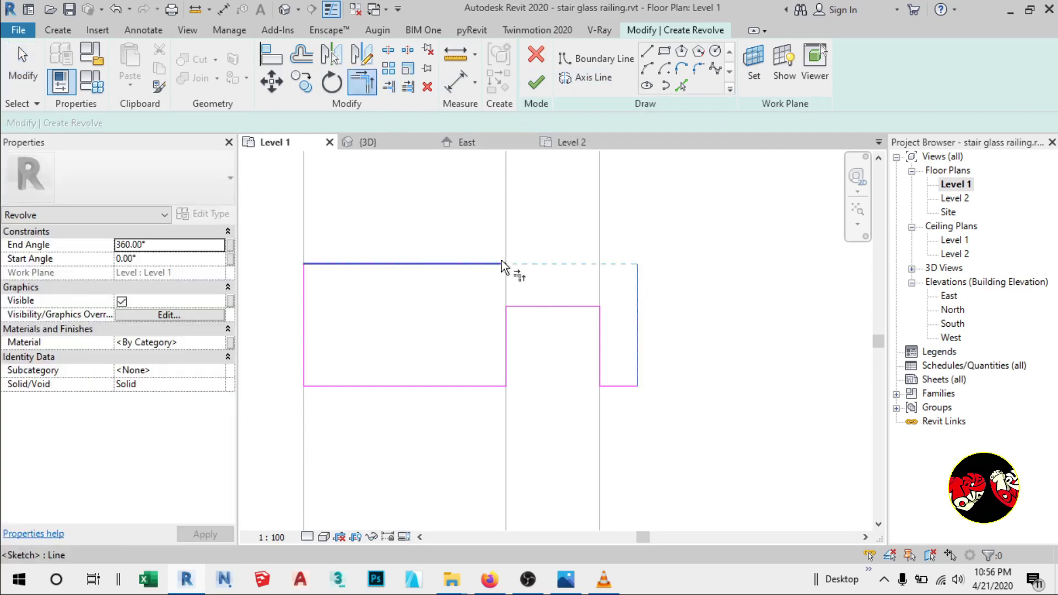
left_click(498, 269)
Inspect the profile's outer upper corner and select the extended upper line to check its length and spacing.
scroll(689, 288, "up", 2)
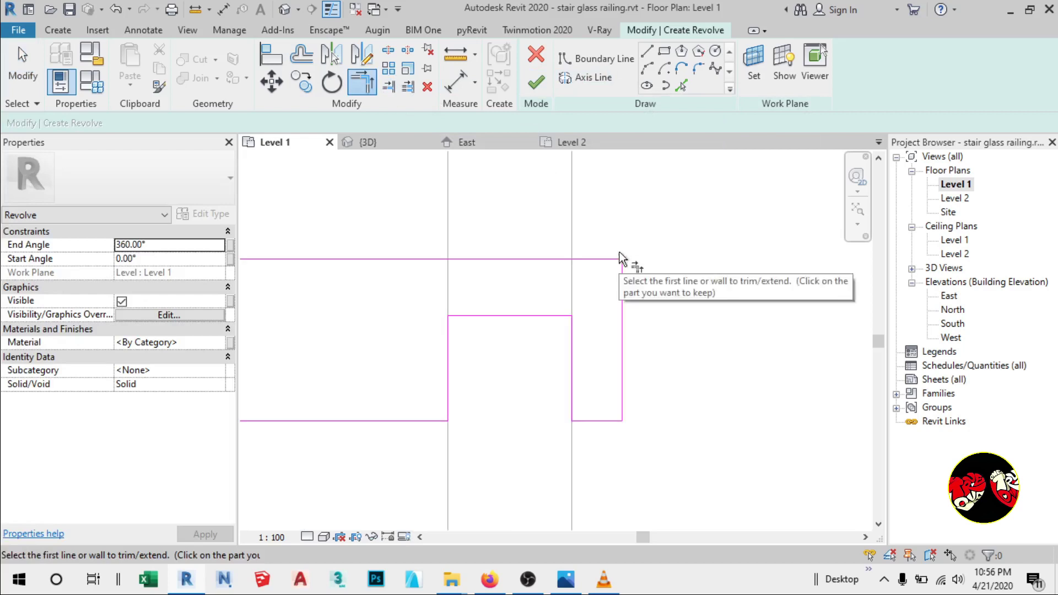
scroll(690, 288, "up", 1)
left_click(601, 257)
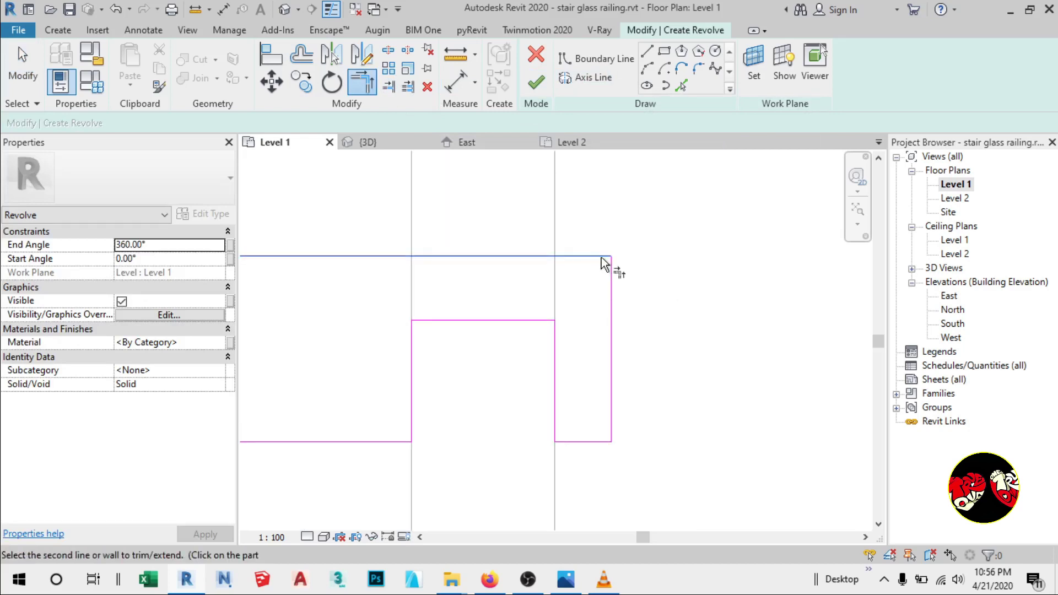
scroll(631, 257, "up", 2)
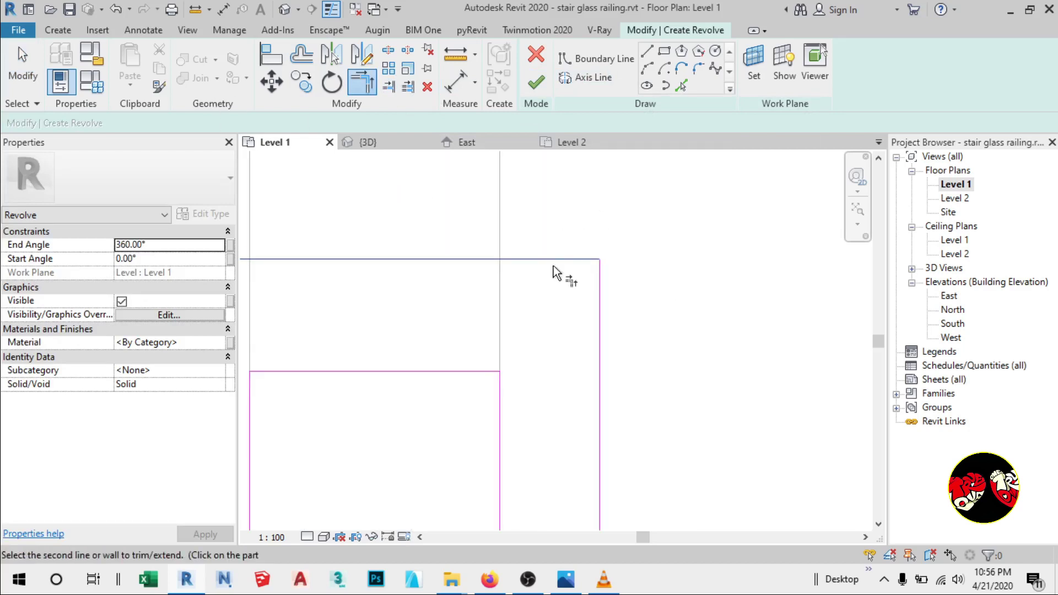
key("Escape")
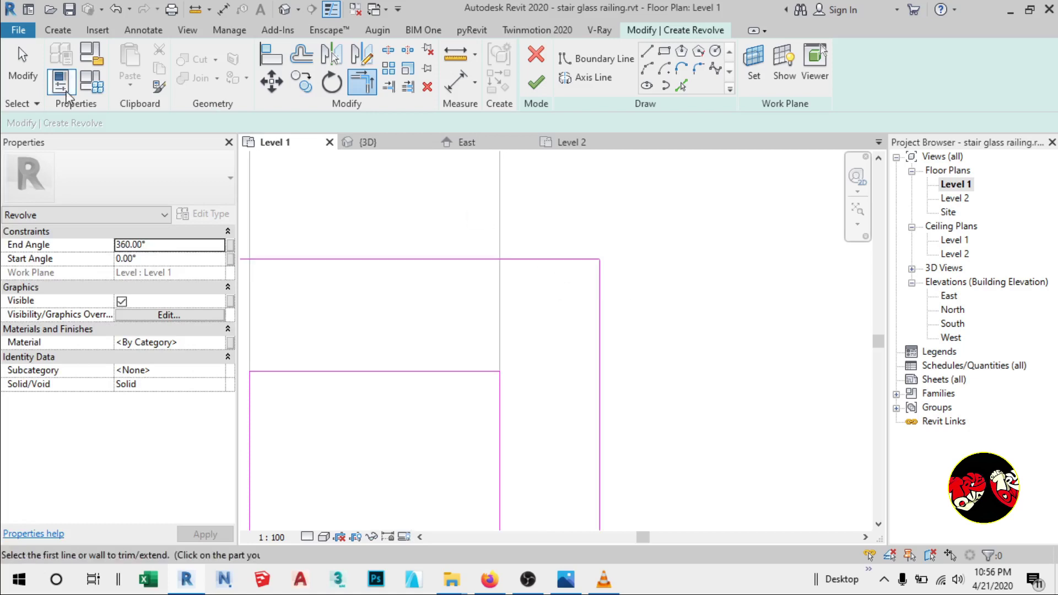
left_click(539, 263)
left_click(272, 82)
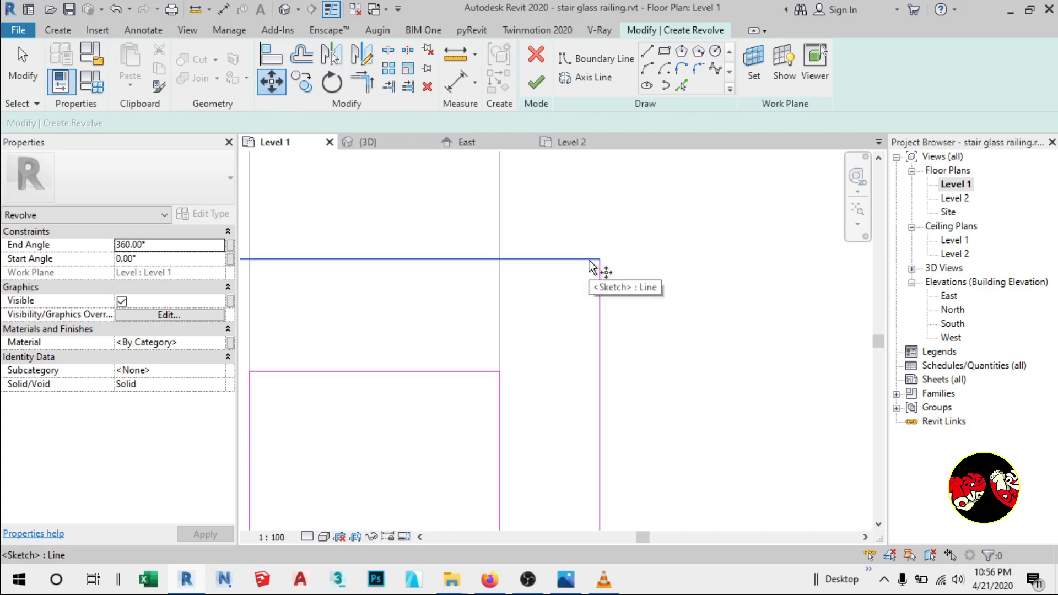
scroll(638, 269, "down", 2)
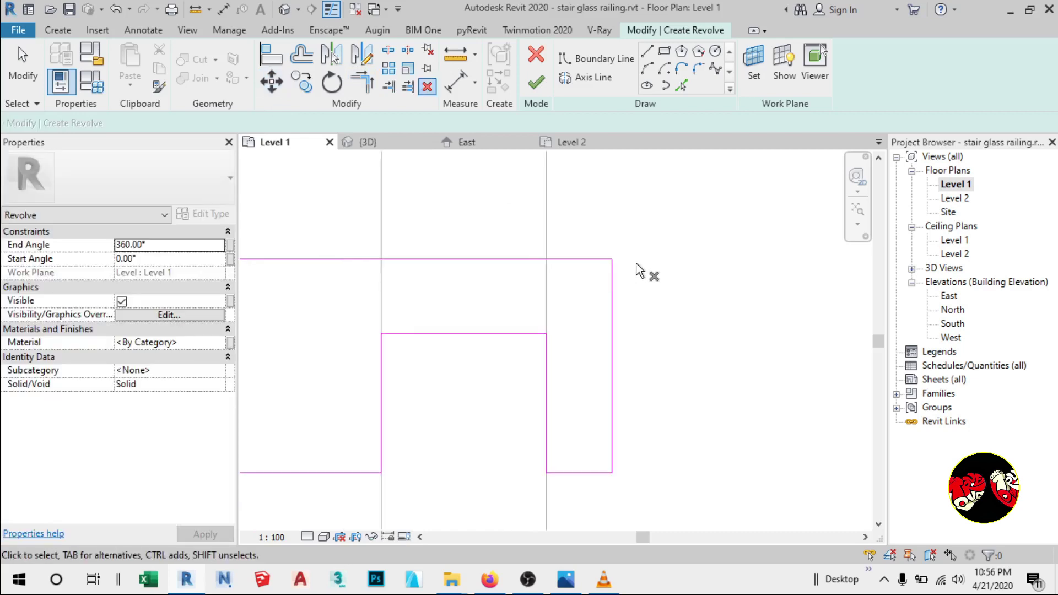
left_click(601, 259)
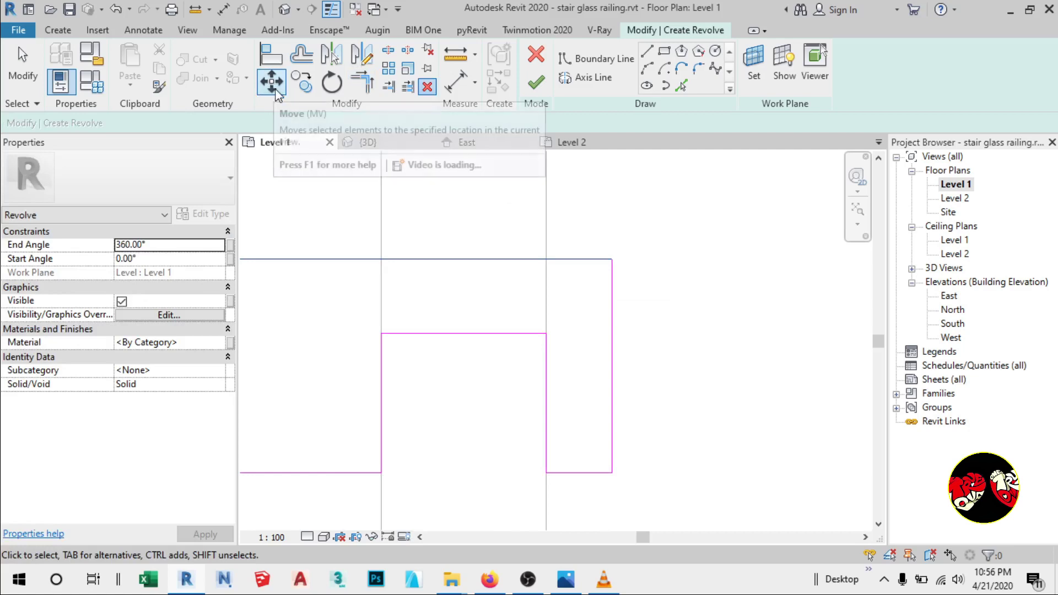
left_click(25, 71)
left_click(437, 259)
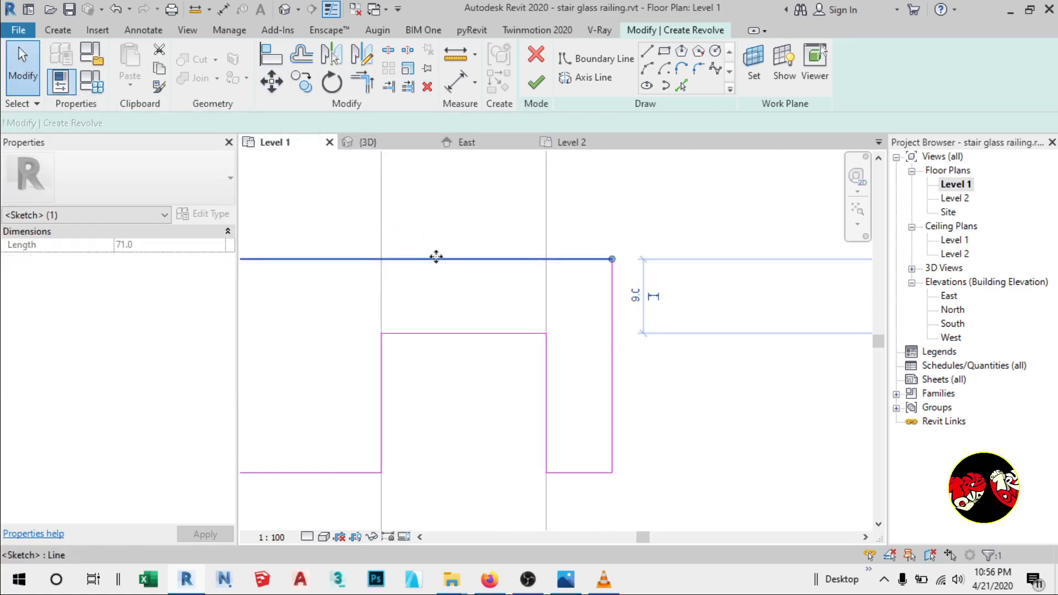
Delete the profile's upper line and redraw it about 72 mm long, from the stair edge to just past the outer vertical line.
key("Delete")
scroll(553, 314, "down", 3)
scroll(682, 368, "down", 2)
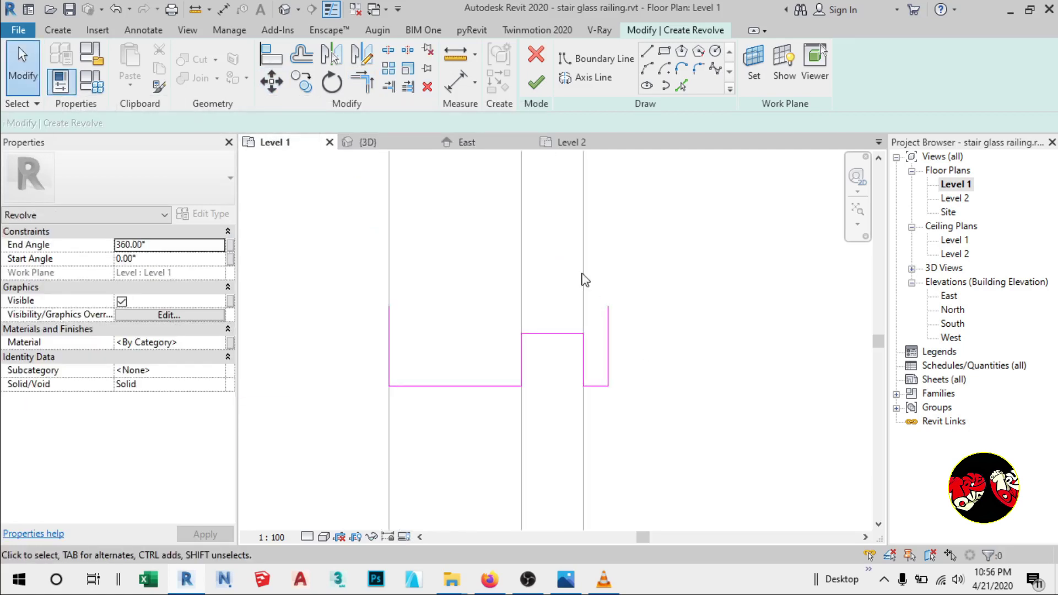
left_click(585, 66)
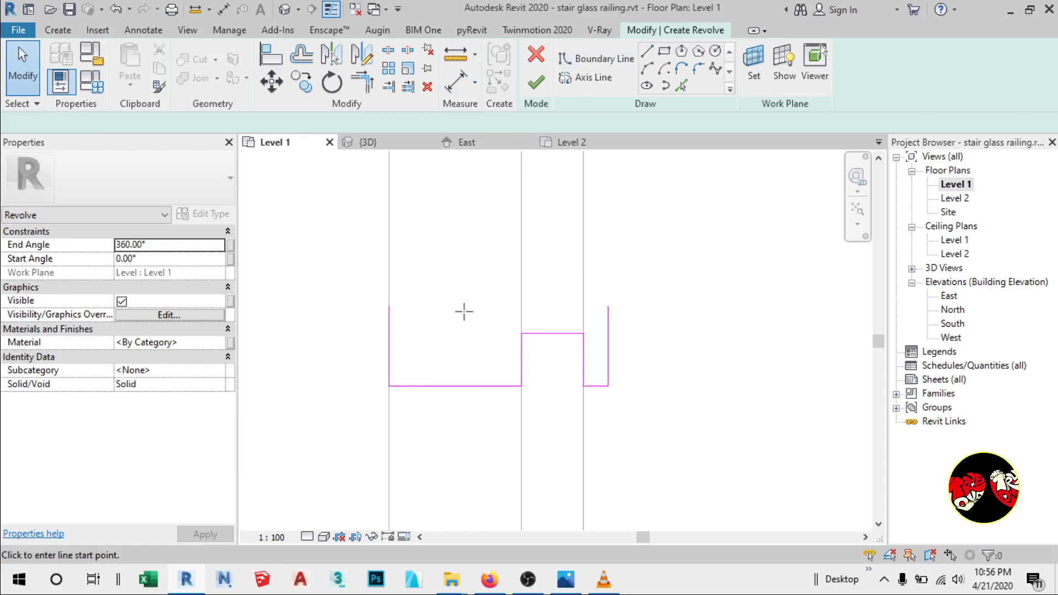
left_click(389, 305)
scroll(617, 305, "up", 4)
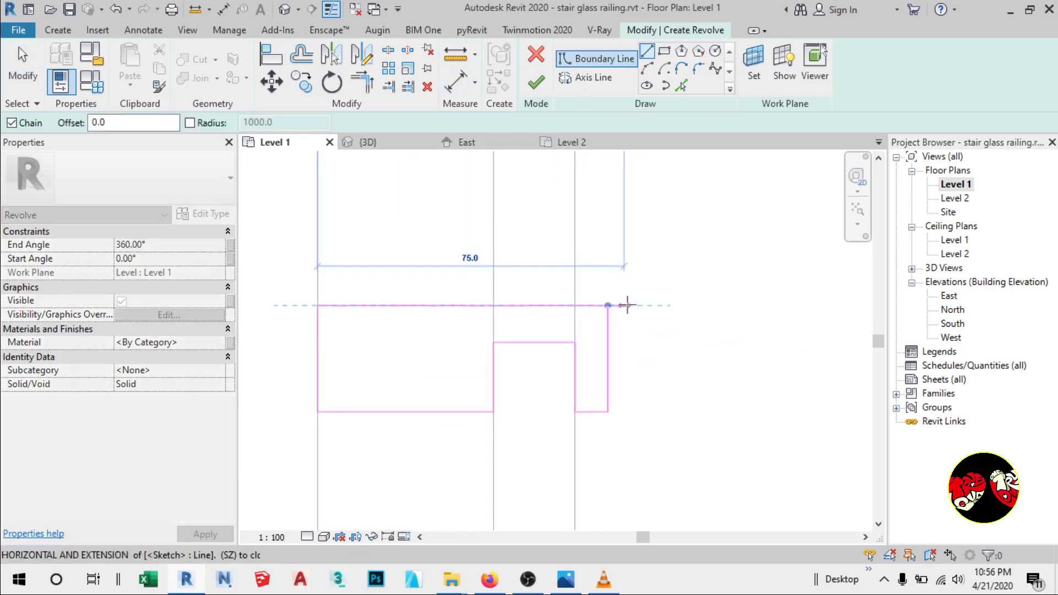
scroll(618, 302, "up", 2)
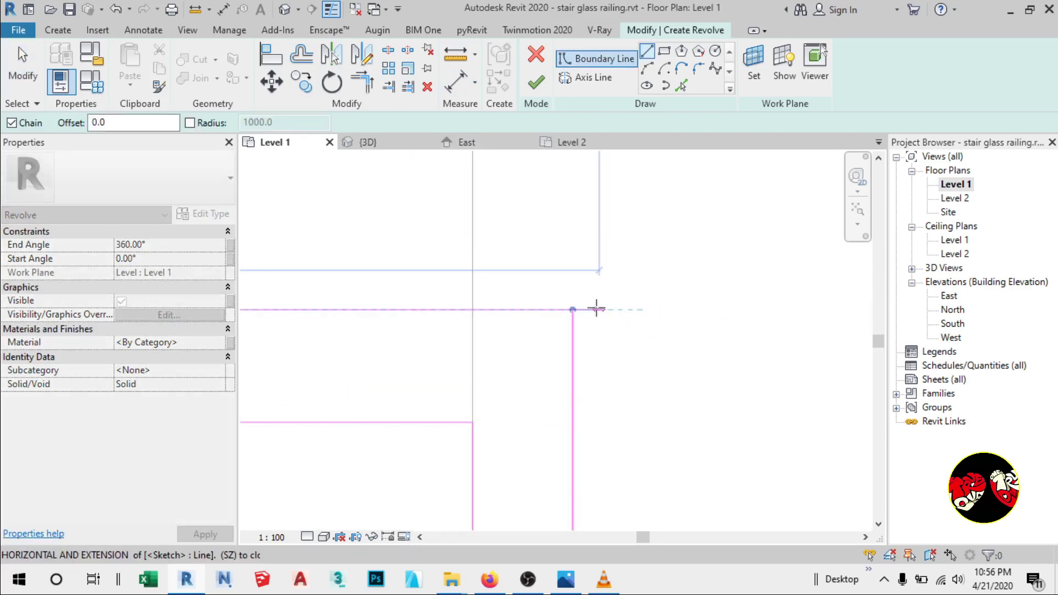
left_click(599, 307)
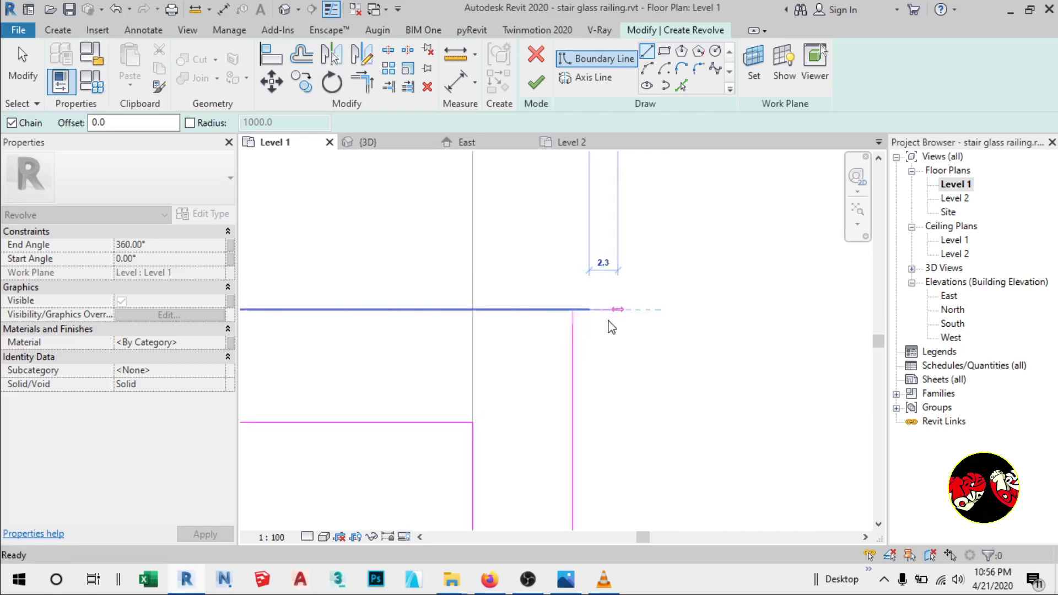
key("Escape")
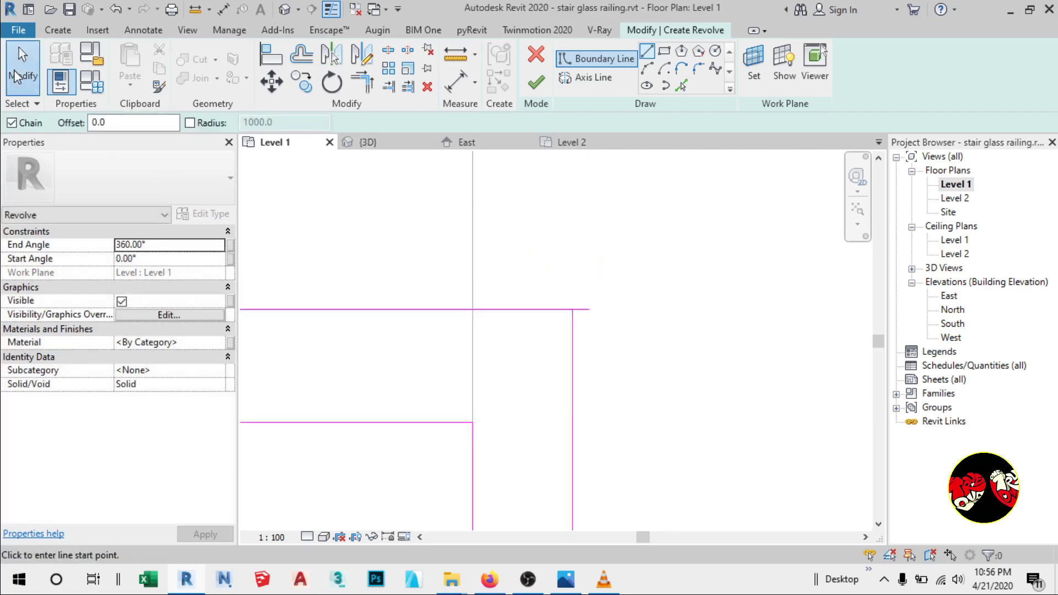
key("Escape")
Move the upper end of the outer vertical line onto the end of the new upper line to close the profile.
left_click(574, 327)
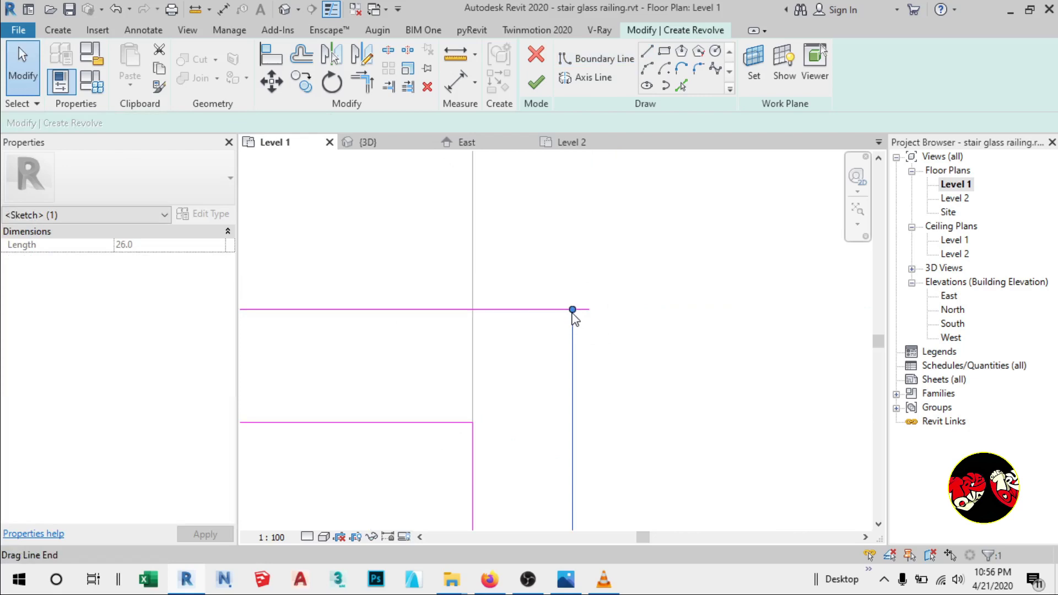
left_click_drag(572, 312, 589, 309)
scroll(613, 282, "down", 2)
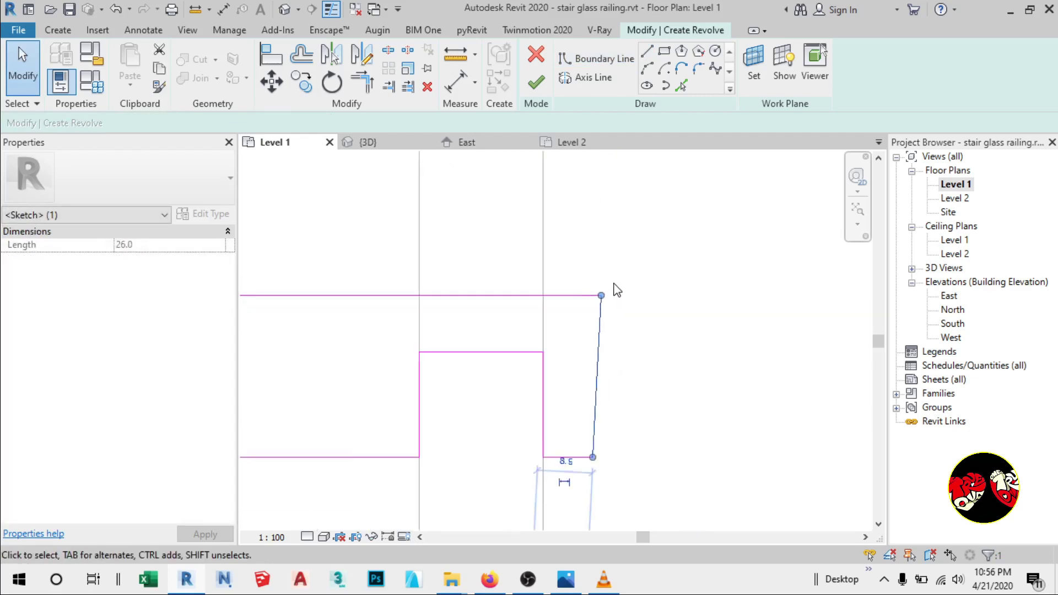
scroll(617, 290, "down", 2)
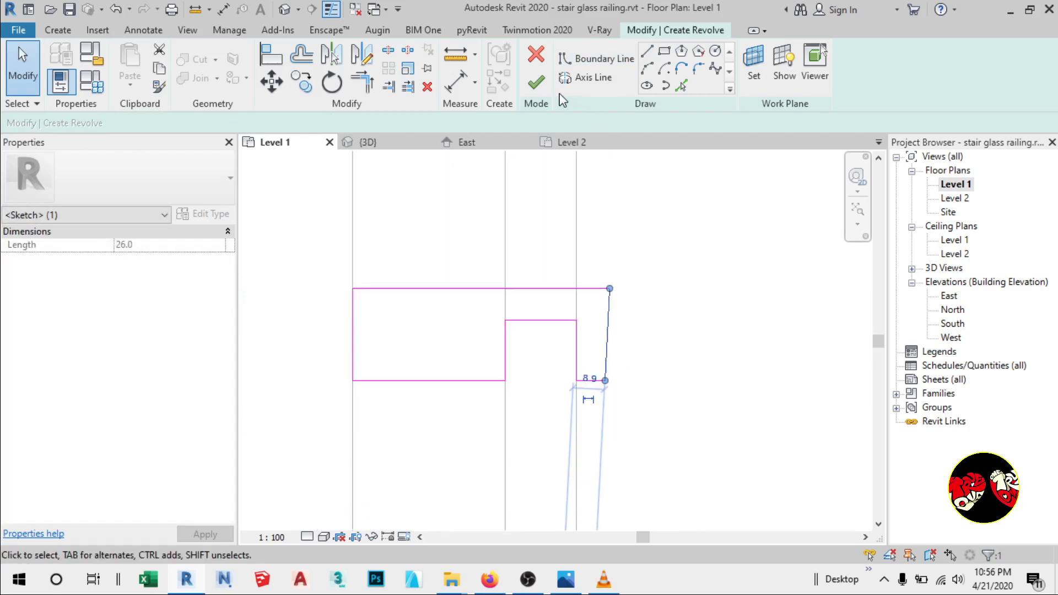
left_click(663, 274)
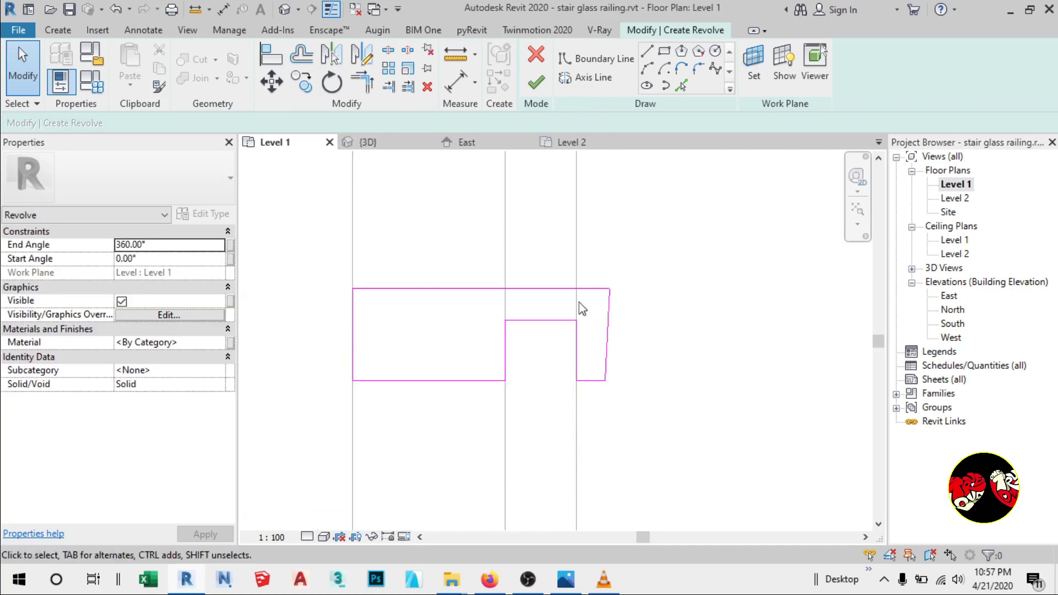
Check the glass bracket's section dimensions in the reference drawing in Photos, and return to the profile sketch in Revit.
left_click(569, 579)
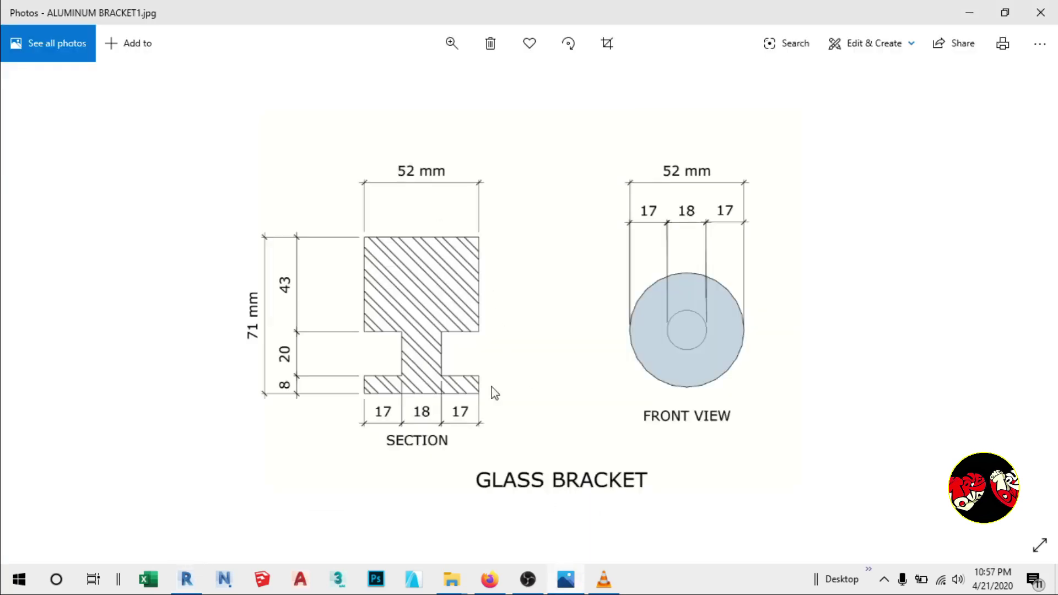
left_click(186, 583)
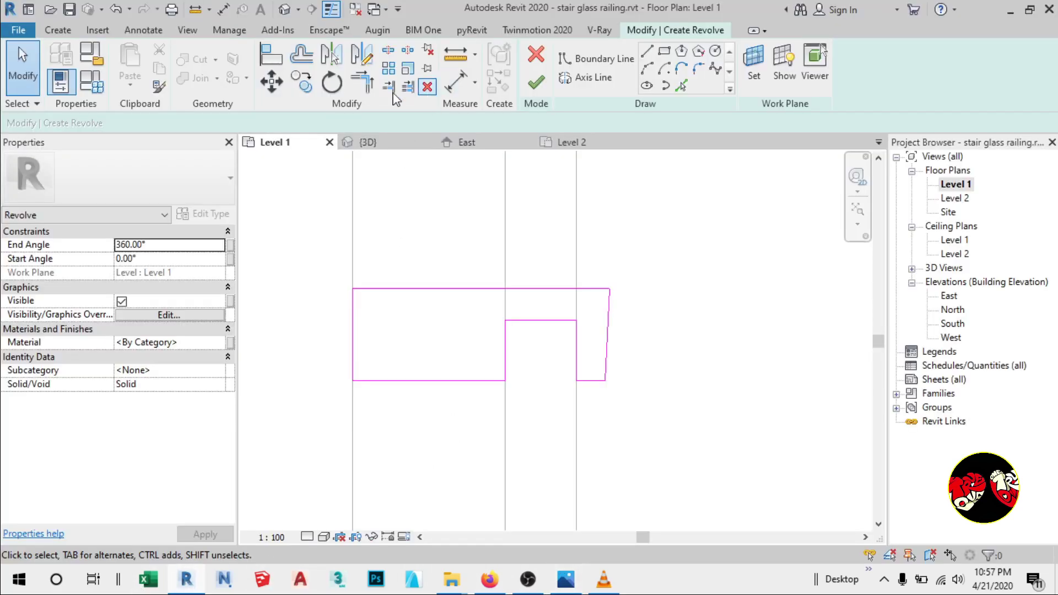
left_click(362, 83)
left_click(378, 288)
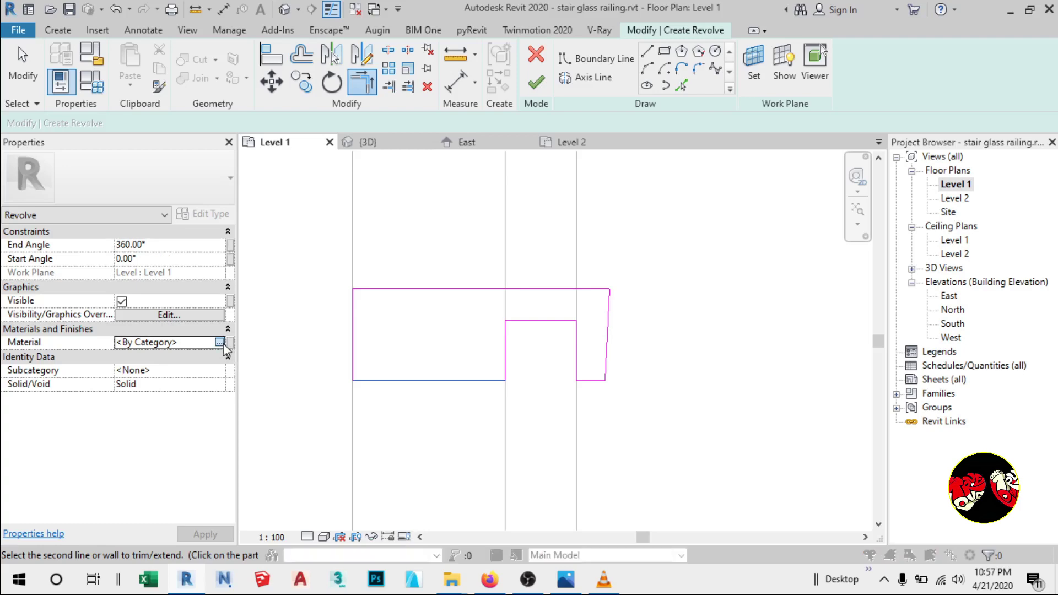
Search the project materials for "ALUM" and assign Metal - Aluminium to the revolve.
left_click(227, 343)
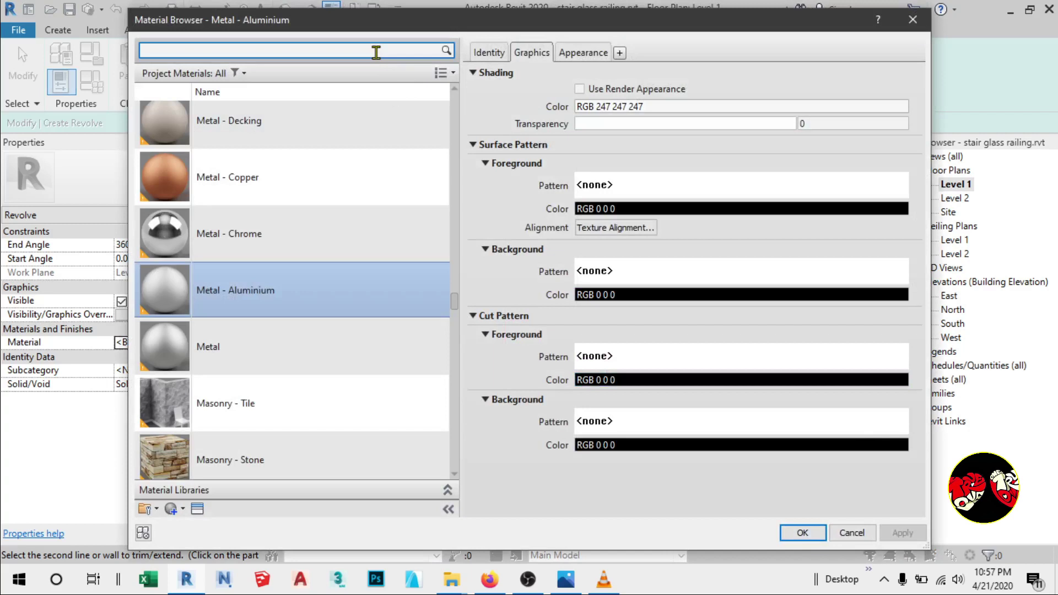
type("ALUM")
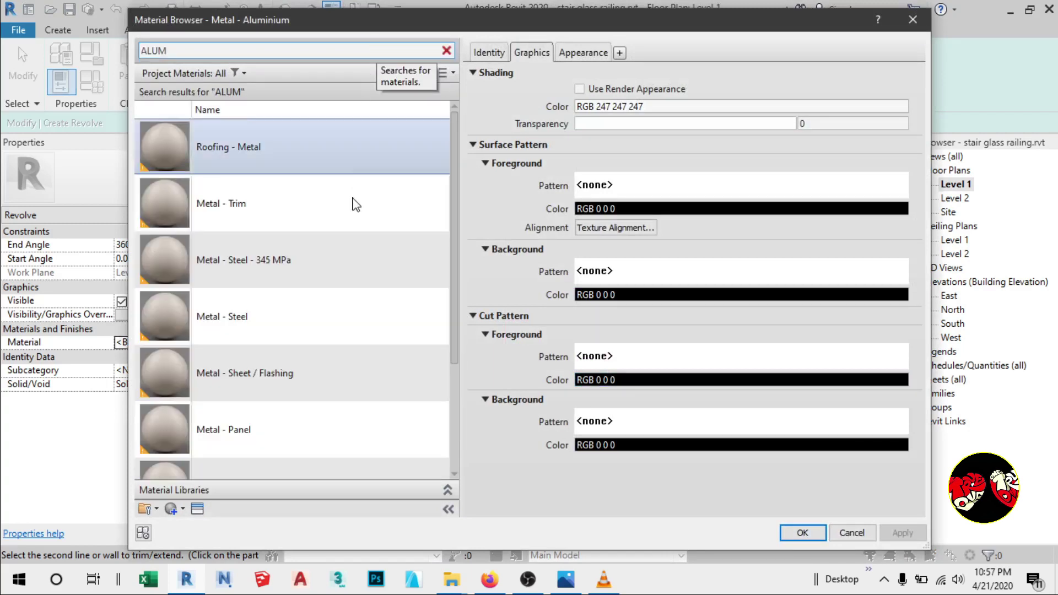
scroll(345, 245, "down", 3)
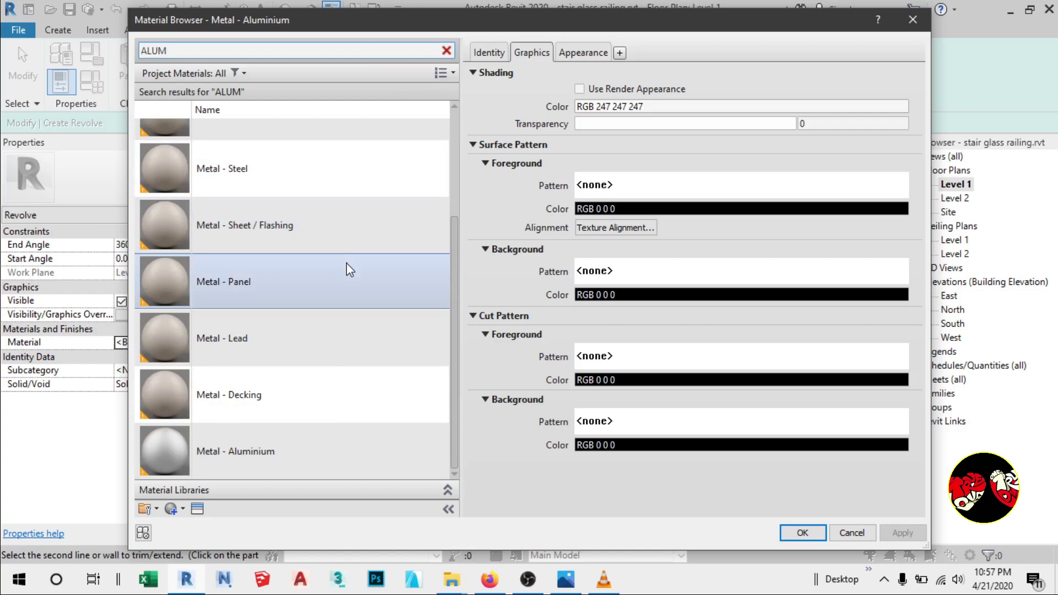
left_click(308, 452)
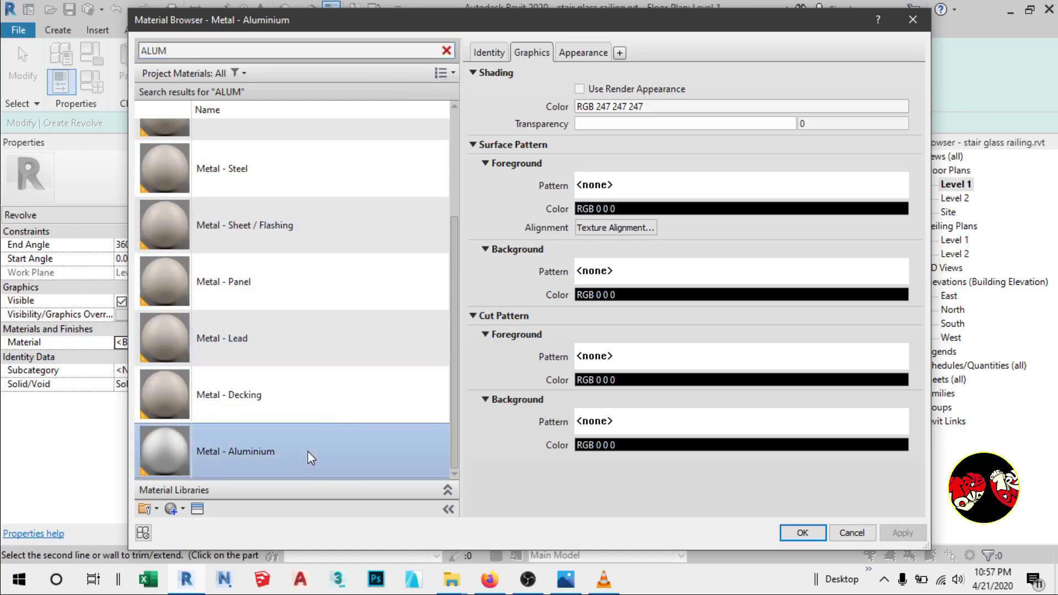
key("Return")
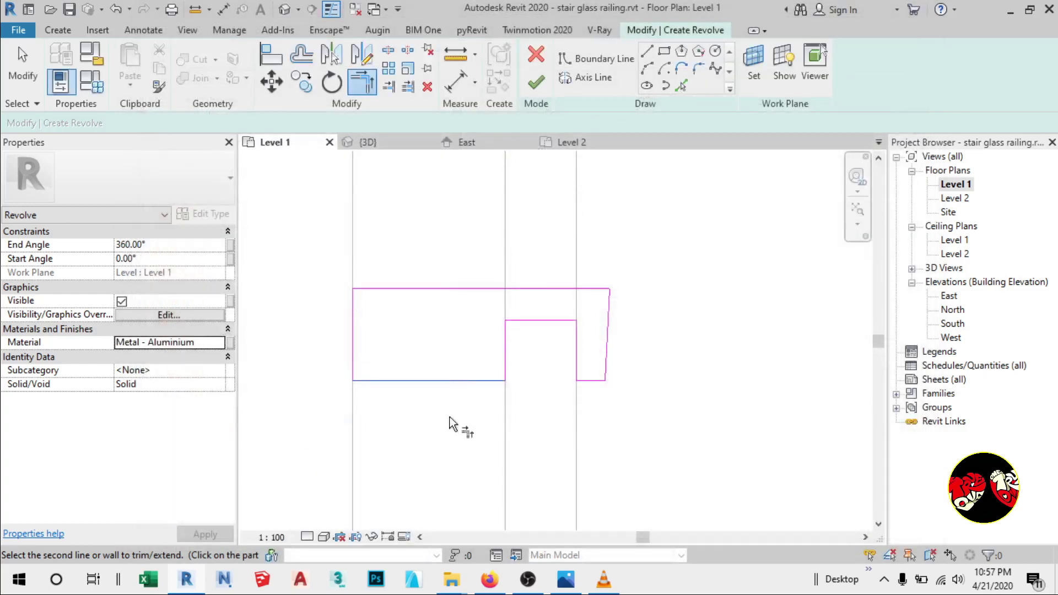
Draw the revolve's axis line along the profile's full upper edge and finish the 360° revolve.
scroll(639, 328, "up", 1)
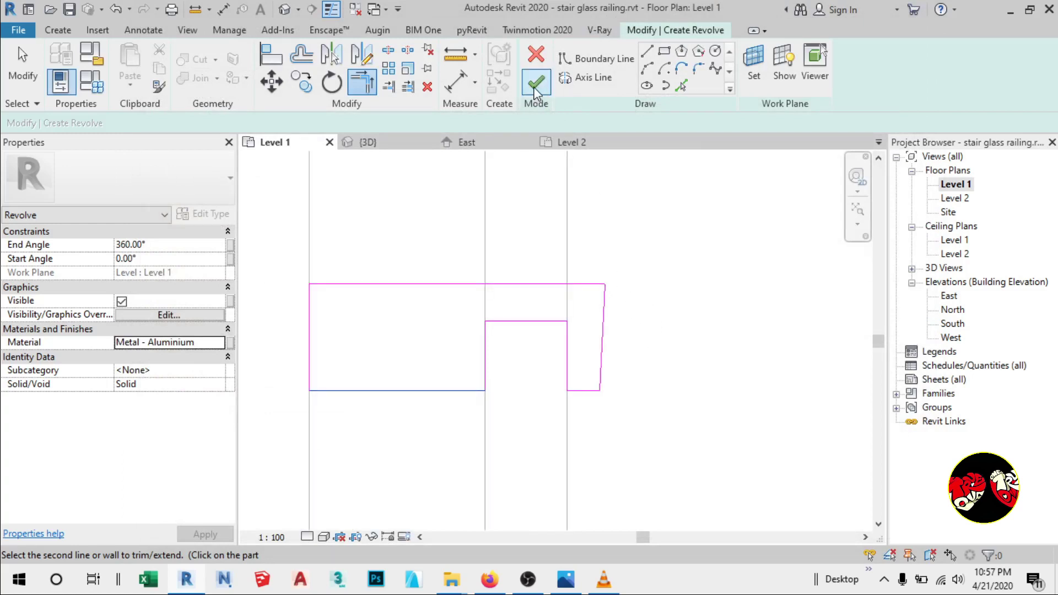
left_click(578, 80)
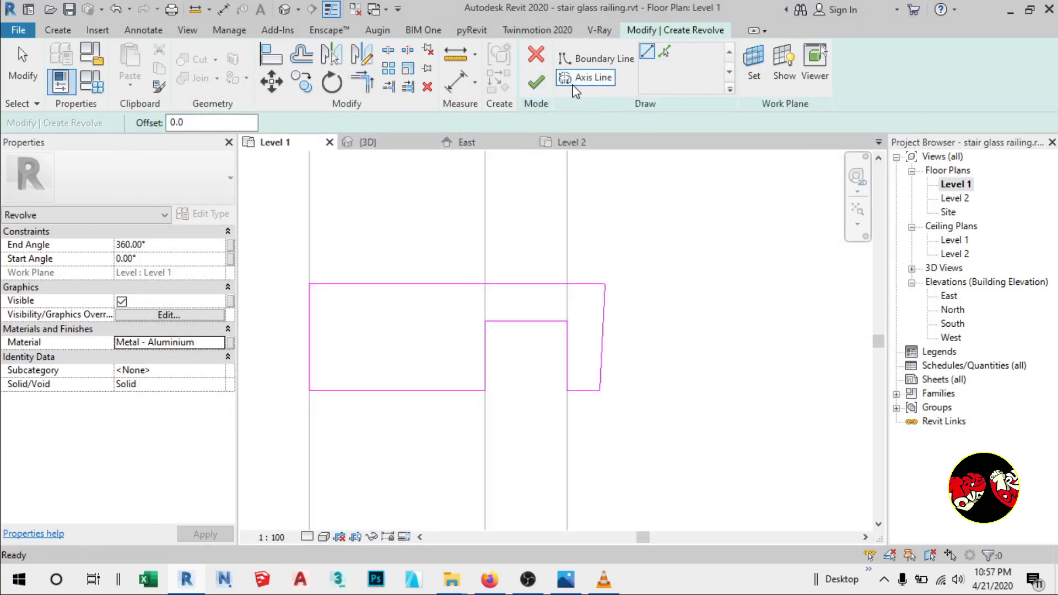
left_click(605, 282)
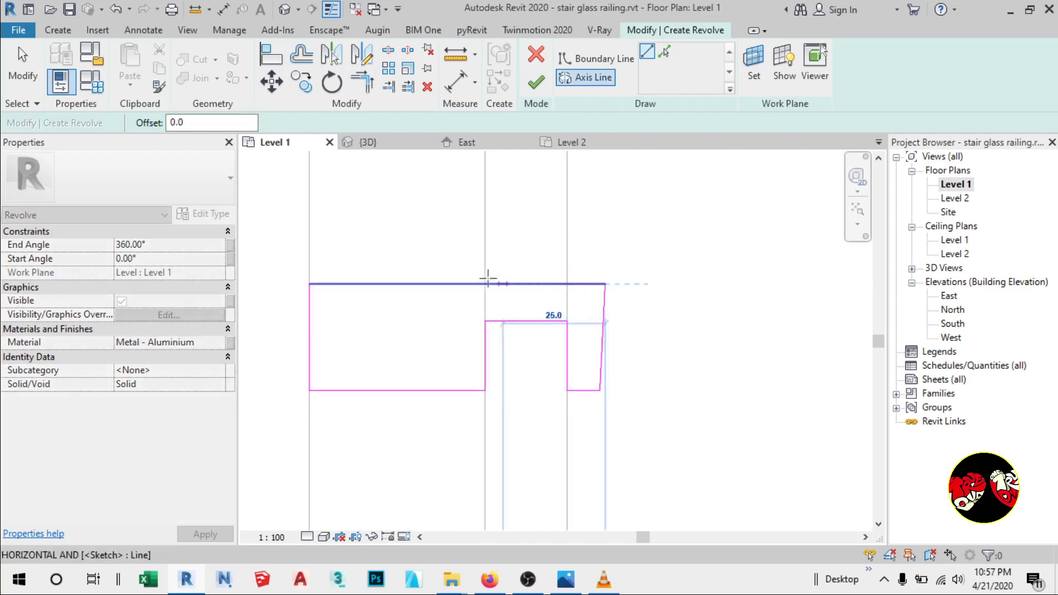
left_click(310, 284)
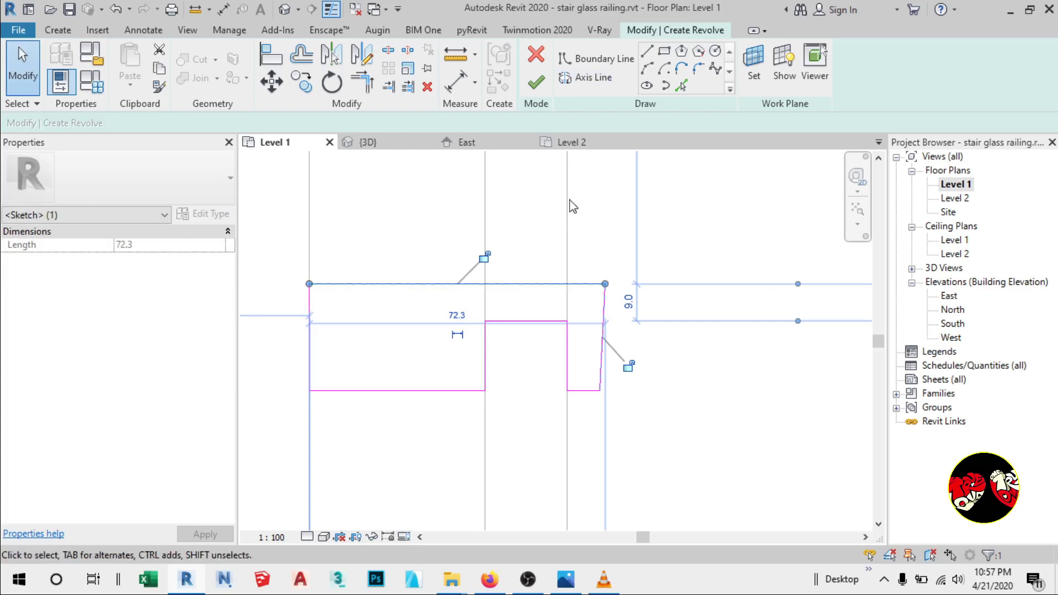
left_click(535, 85)
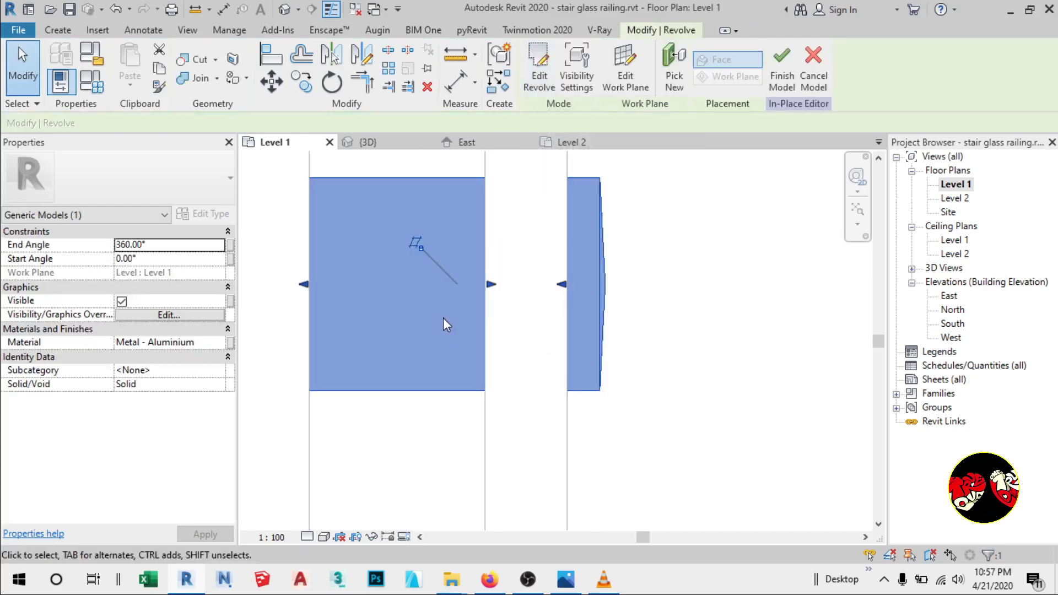
Check the revolved bracket at the foot of the stair in the 3D view and finish the in-place model.
left_click(380, 142)
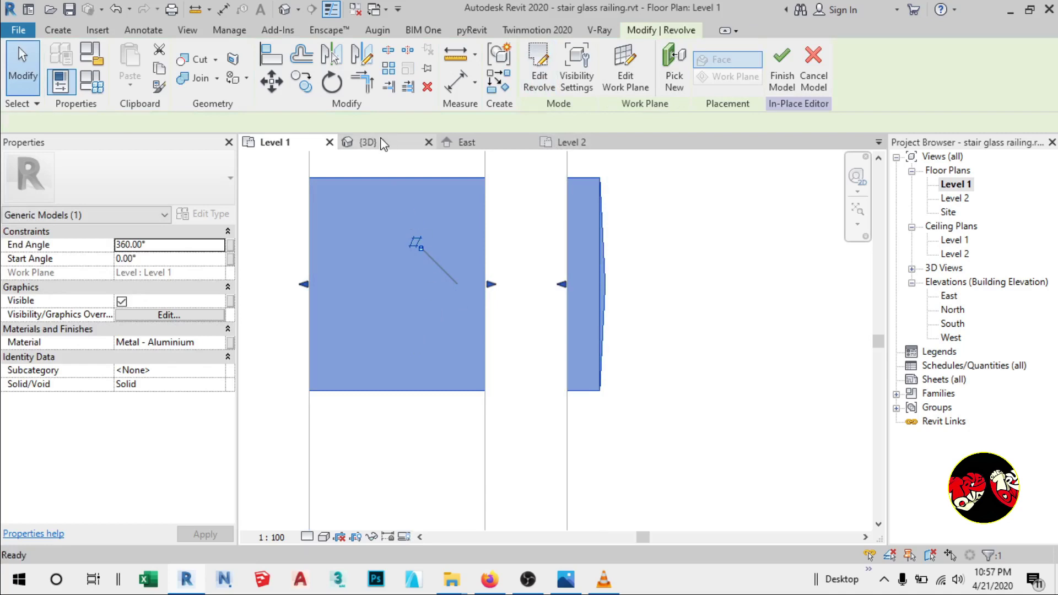
scroll(502, 419, "down", 2)
scroll(493, 405, "up", 6)
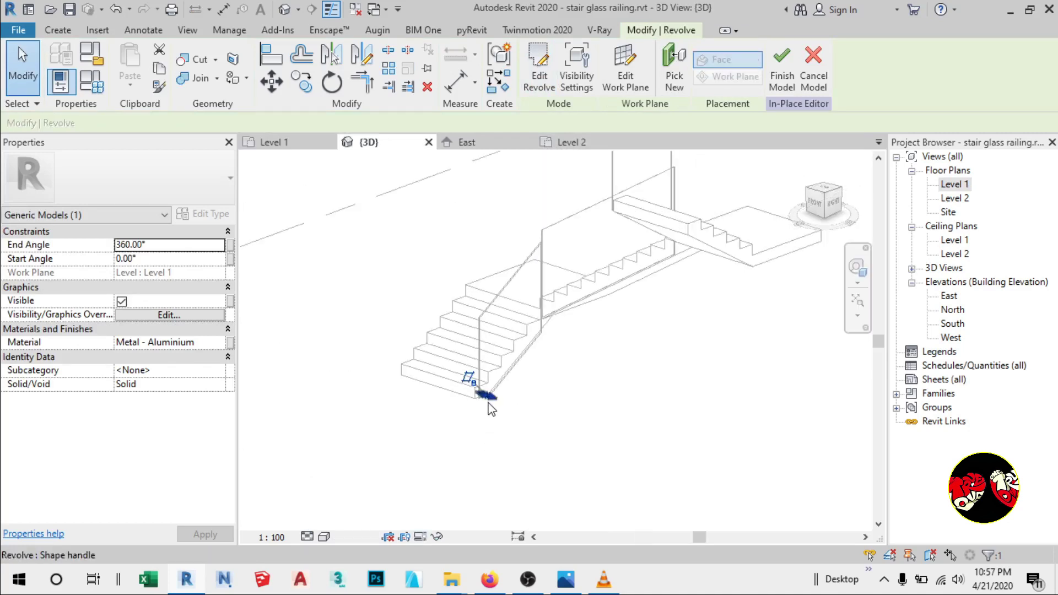
scroll(498, 386, "up", 4)
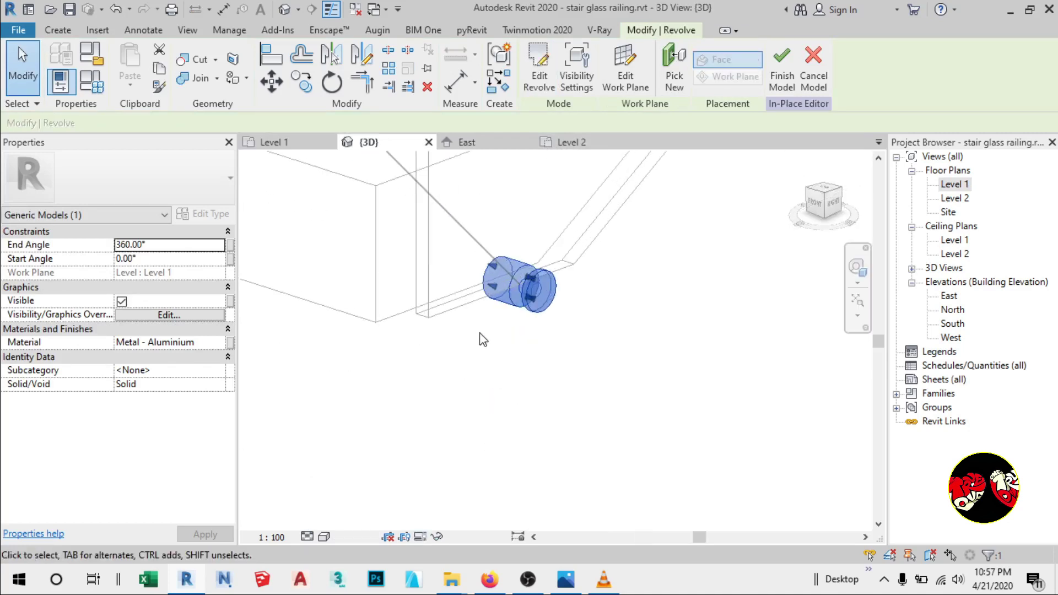
left_click(783, 61)
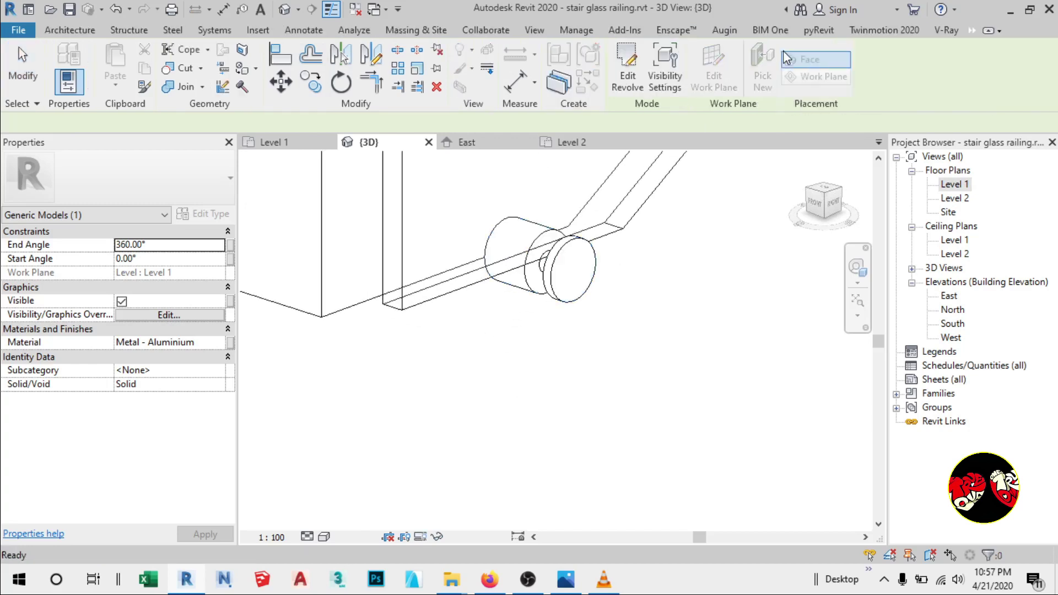
Set the 3D view's visual style to Shaded and inspect the bracket against the glass panel and the lowest step.
scroll(451, 468, "down", 2)
scroll(520, 427, "up", 5)
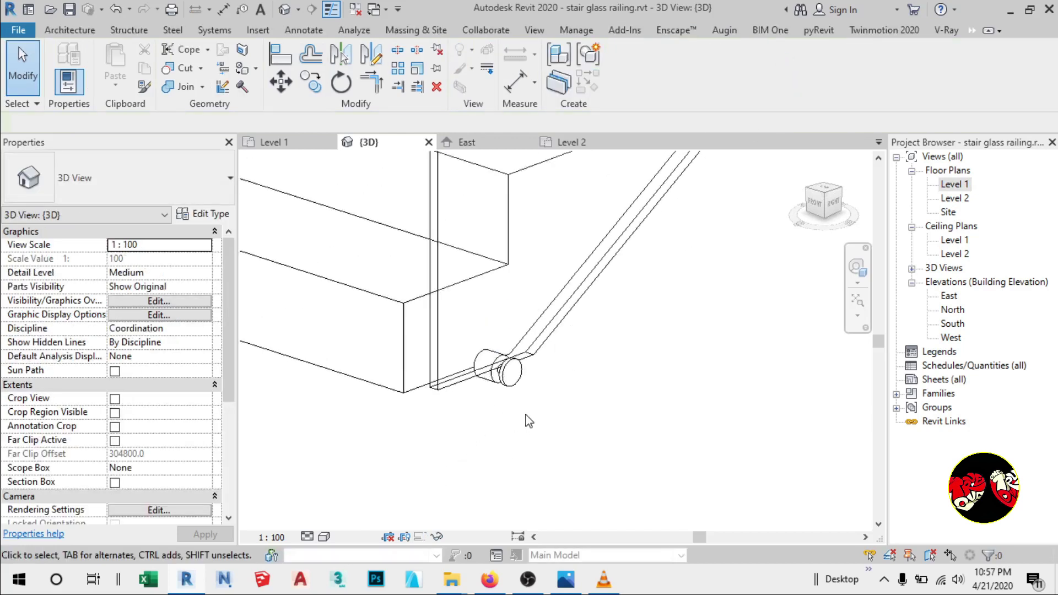
left_click(325, 536)
left_click(355, 469)
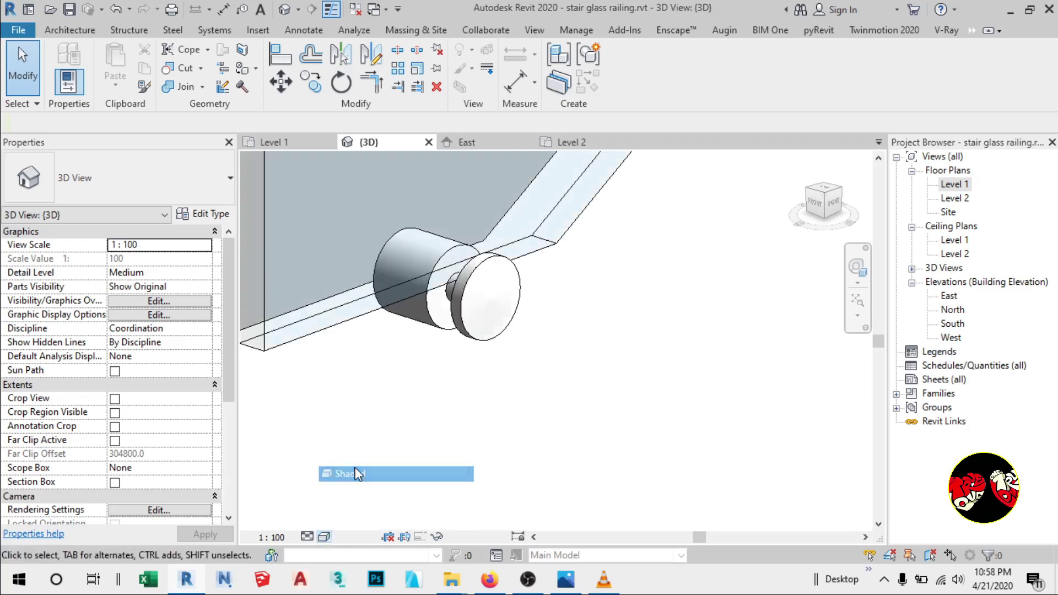
scroll(440, 461, "down", 3)
scroll(443, 462, "down", 3)
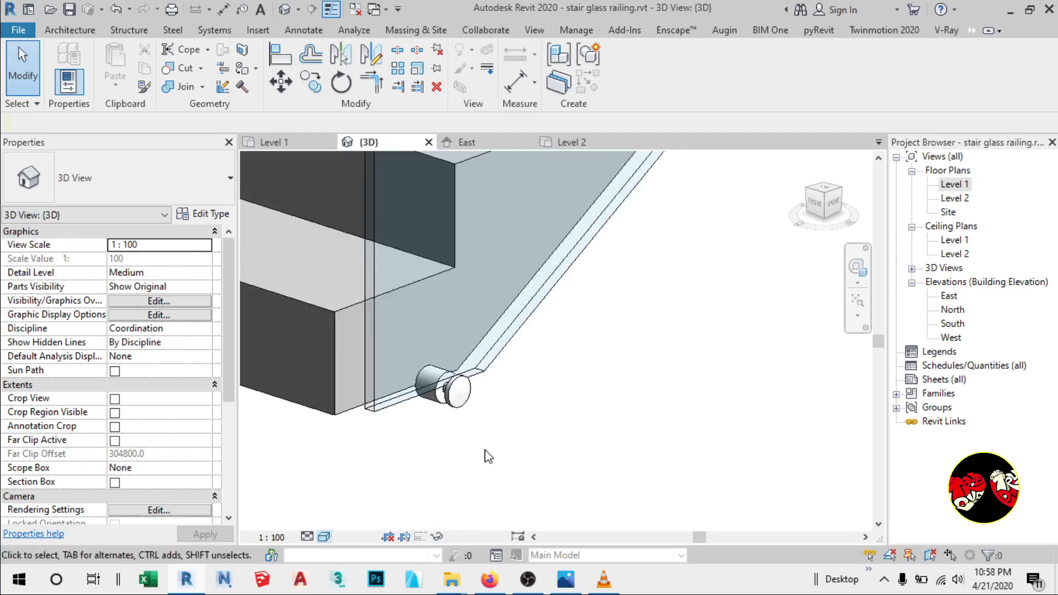
scroll(459, 438, "up", 3)
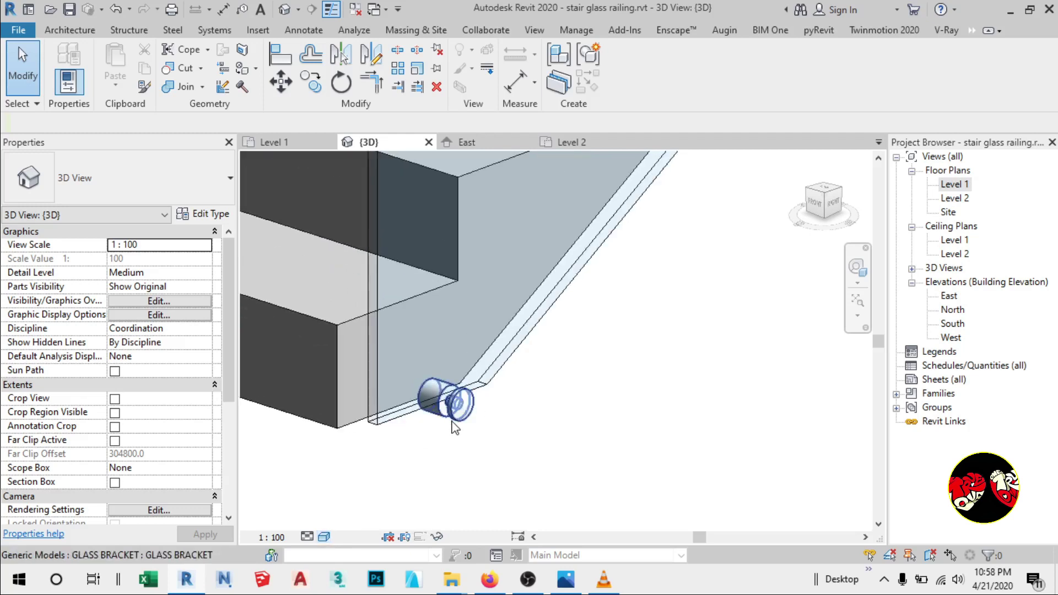
Open the glass bracket at the stair foot for in-place editing and orient the 3D view to the Right side.
double_click(456, 428)
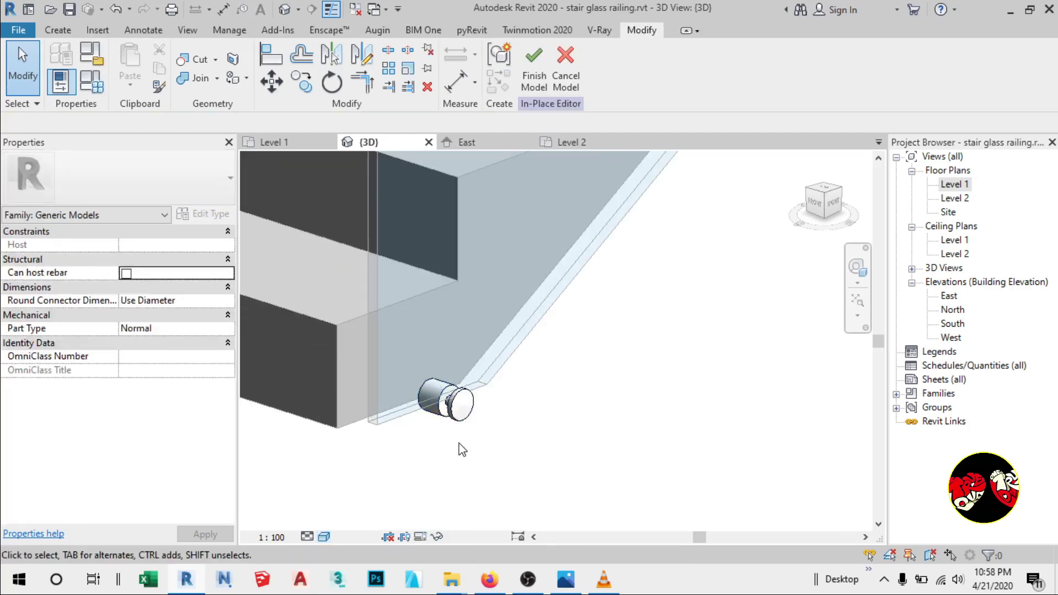
scroll(477, 451, "down", 2)
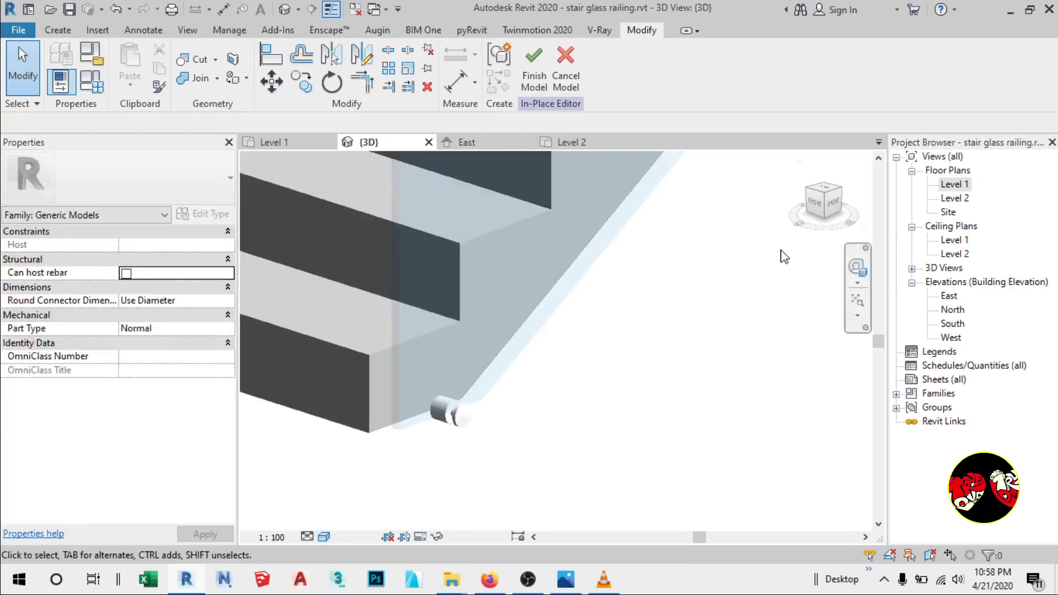
left_click(815, 203)
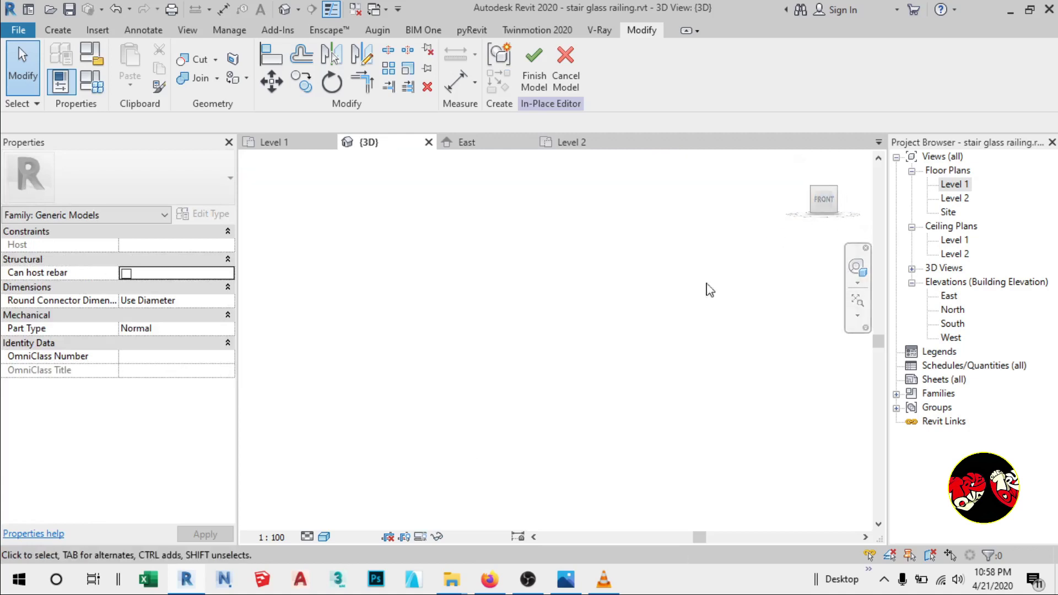
scroll(484, 376, "up", 2)
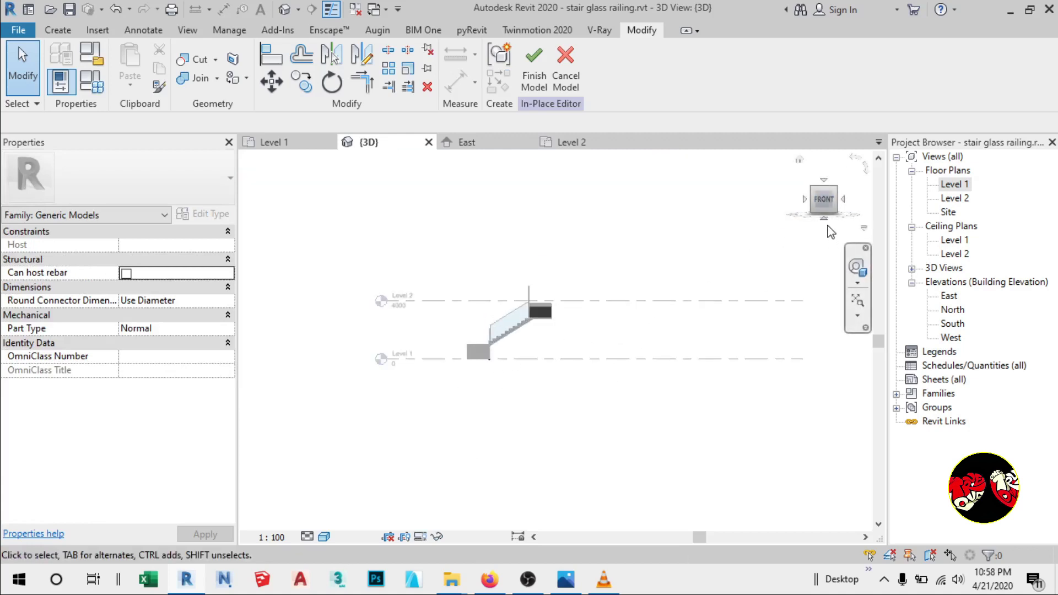
left_click_drag(821, 207, 788, 219)
left_click(834, 202)
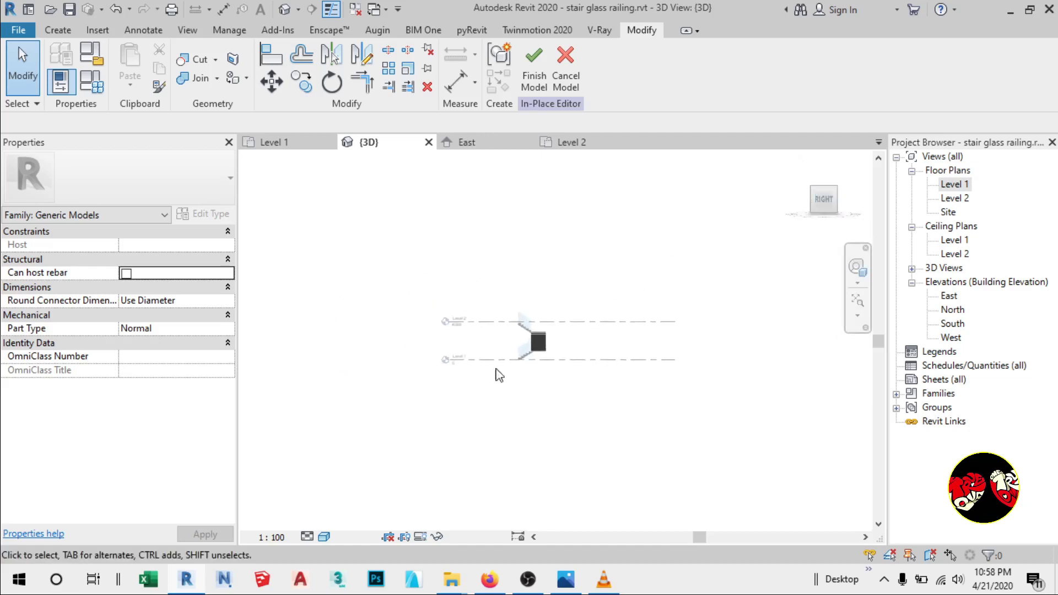
scroll(513, 368, "up", 6)
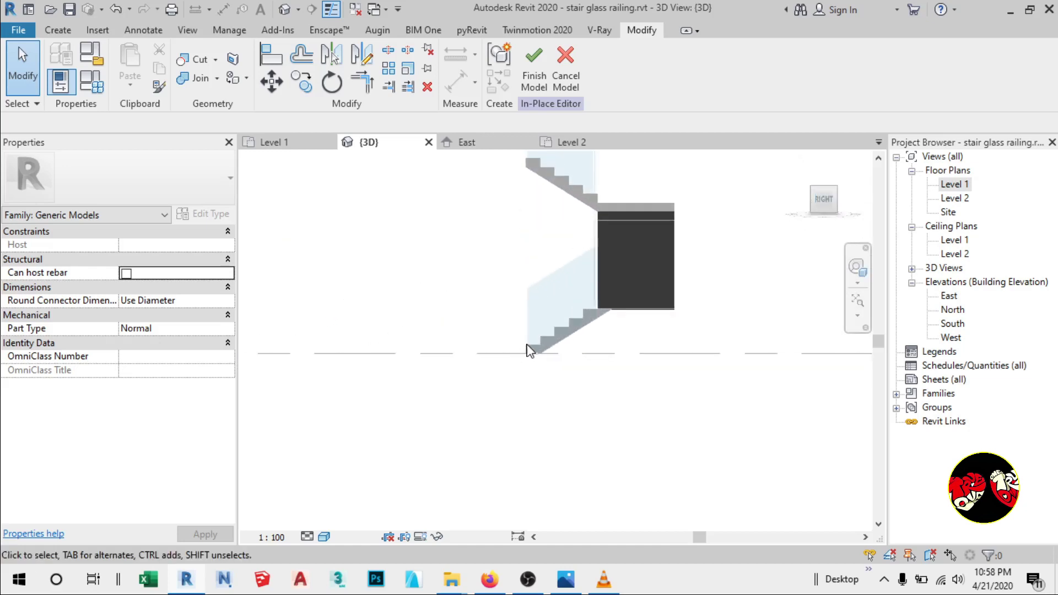
scroll(553, 359, "up", 4)
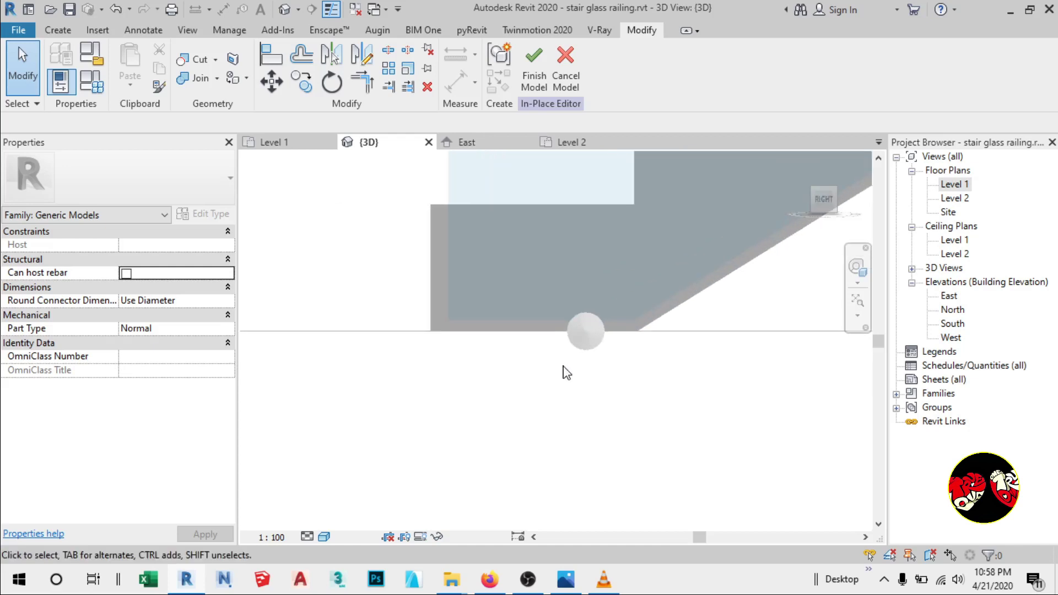
Move the bracket revolve from the Level 1 line up onto the middle of the lowest step's side and finish the in-place model.
left_click(620, 308)
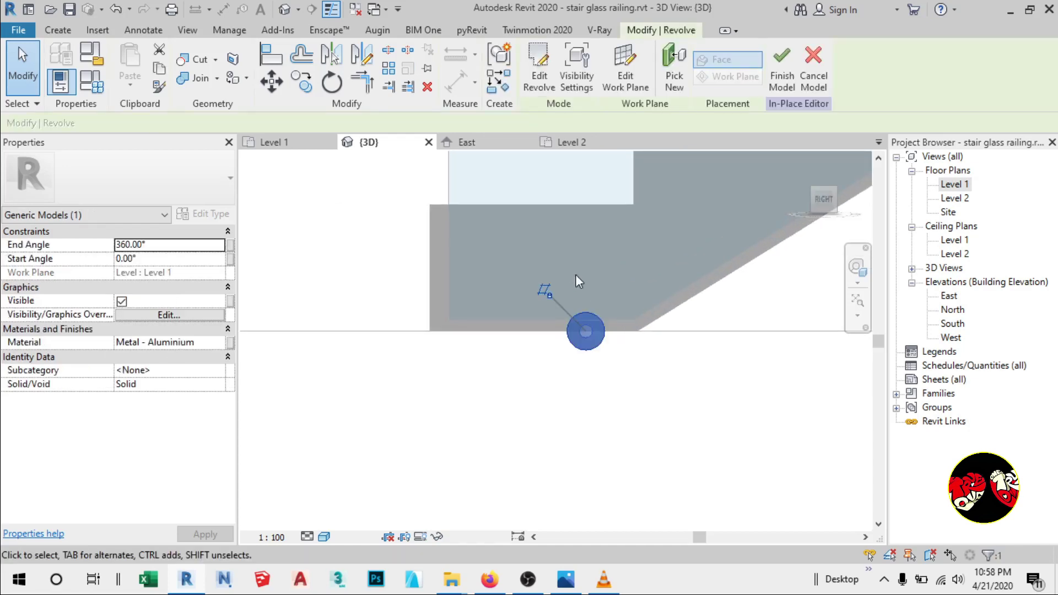
left_click(548, 290)
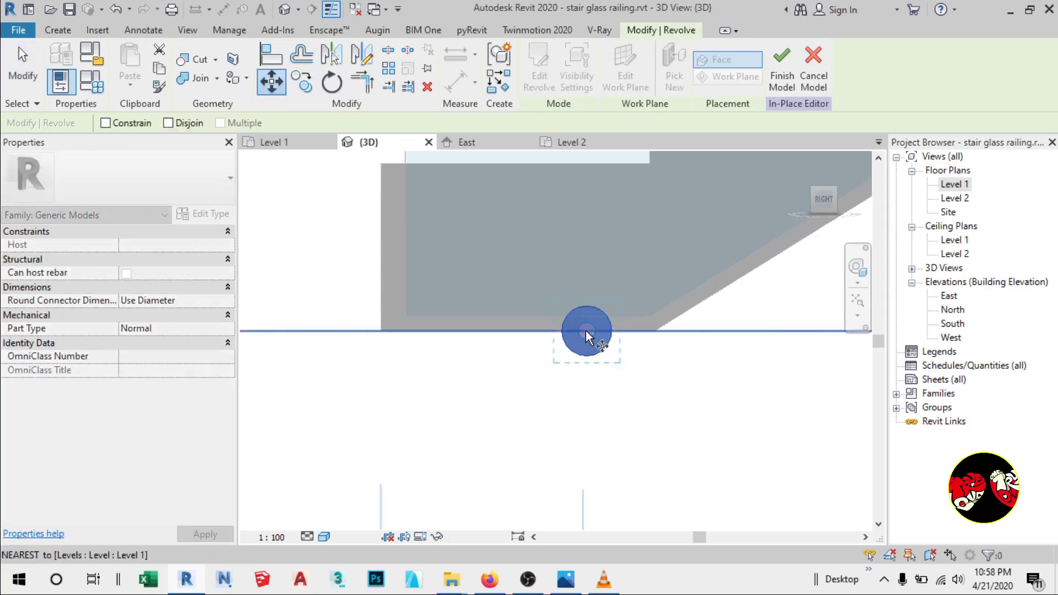
left_click(586, 331)
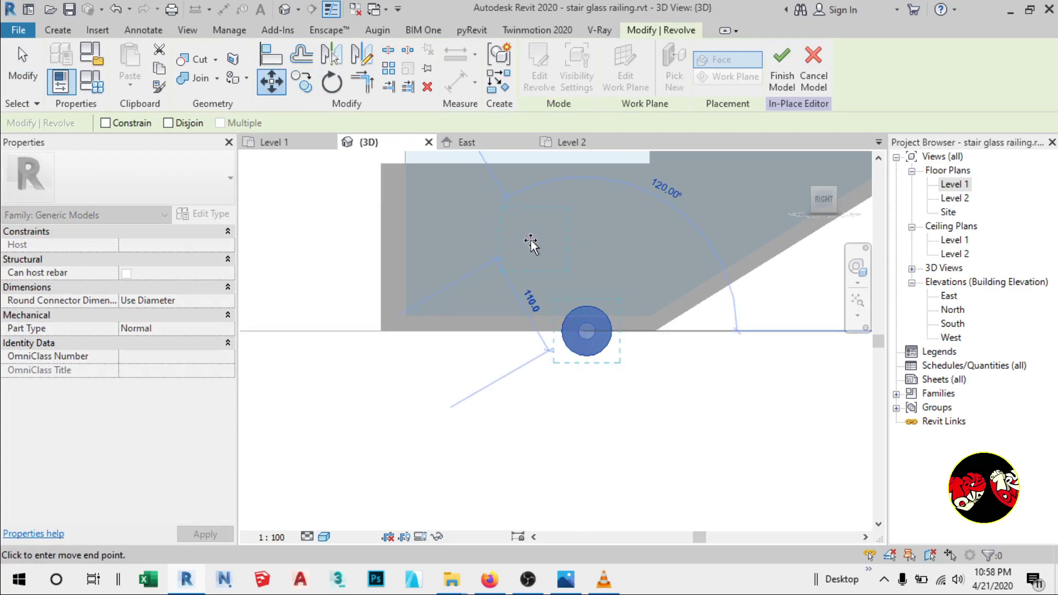
key("Escape")
scroll(482, 427, "down", 5)
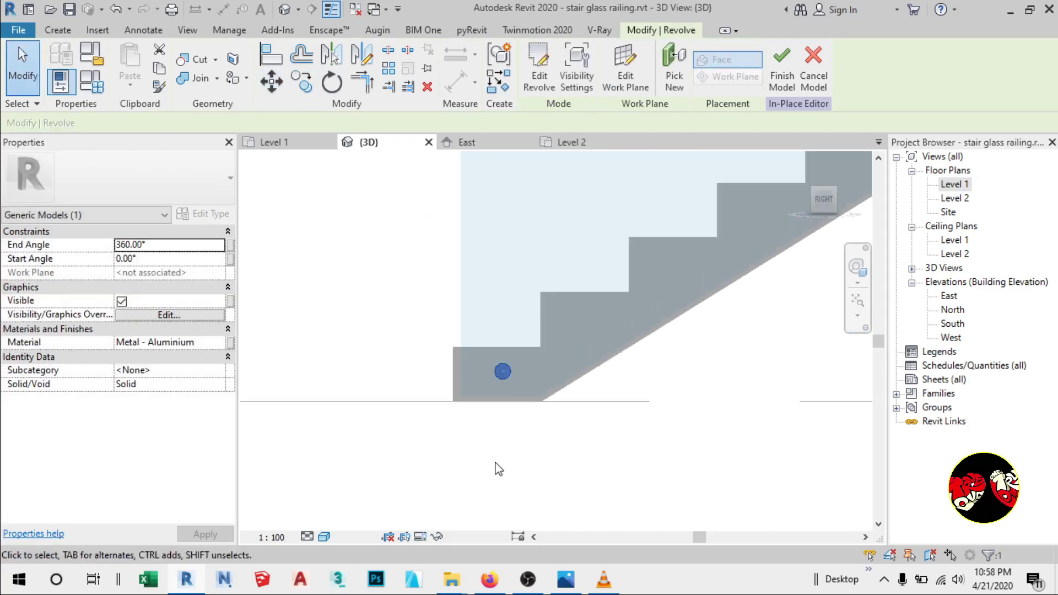
scroll(560, 430, "up", 4)
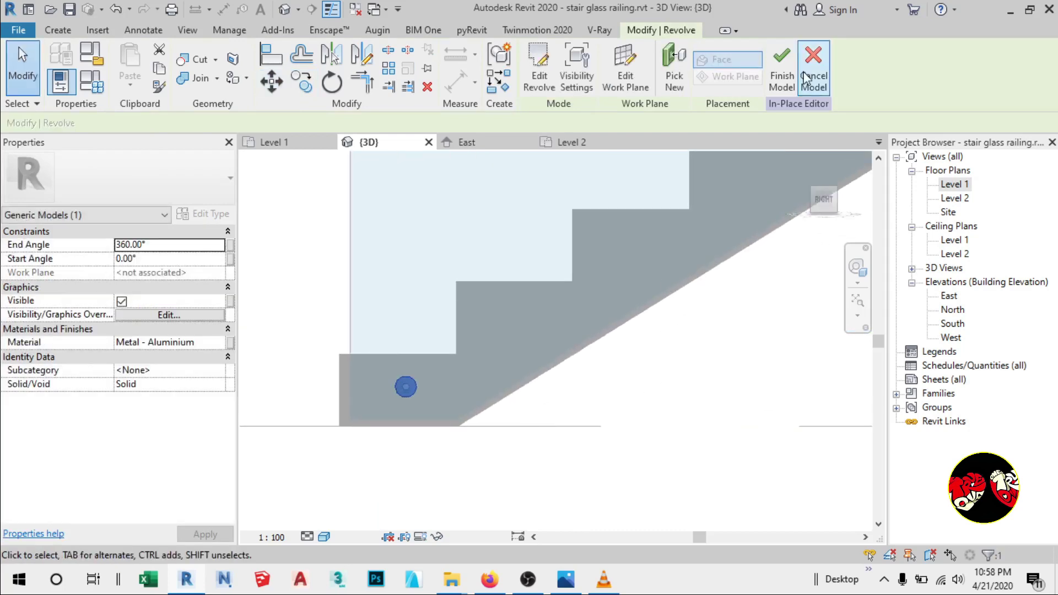
left_click(781, 69)
Check the bracket's position against the stair edge and glass panel in the Level 1 plan and again in the 3D view.
left_click(289, 144)
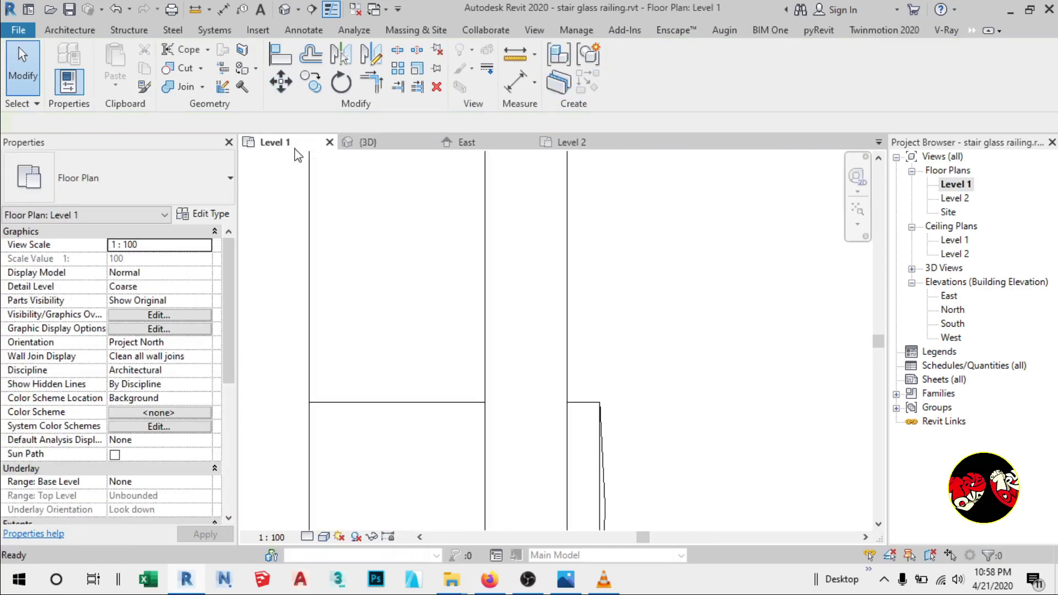
scroll(514, 398, "down", 5)
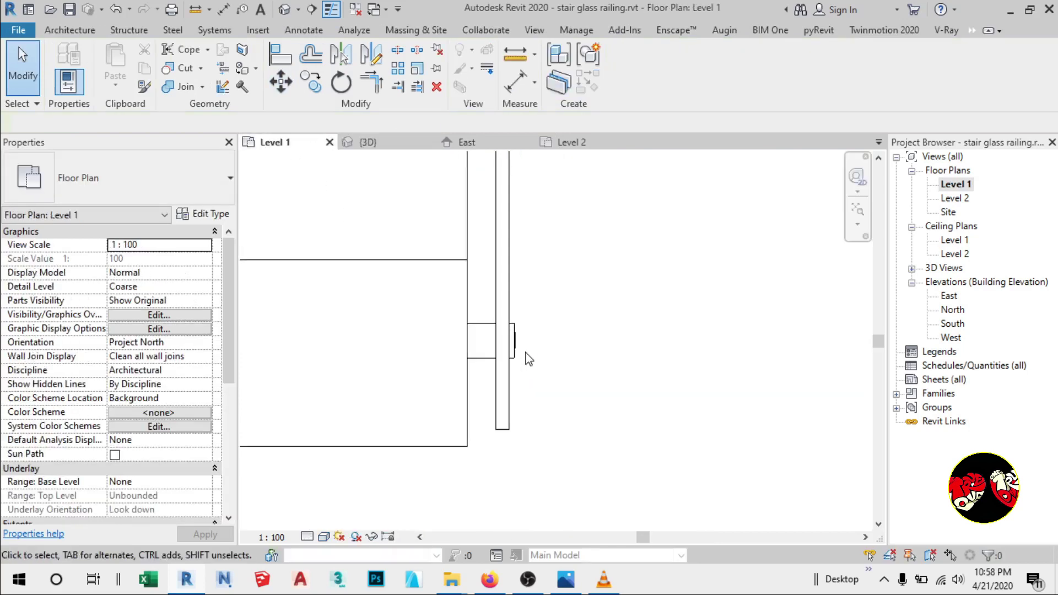
scroll(524, 343, "up", 2)
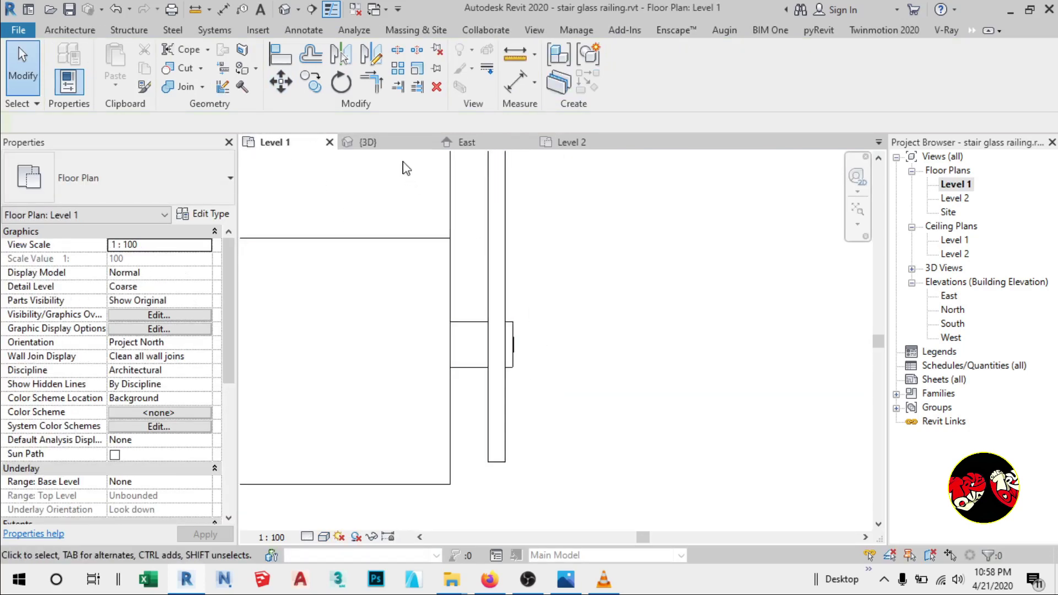
left_click(398, 146)
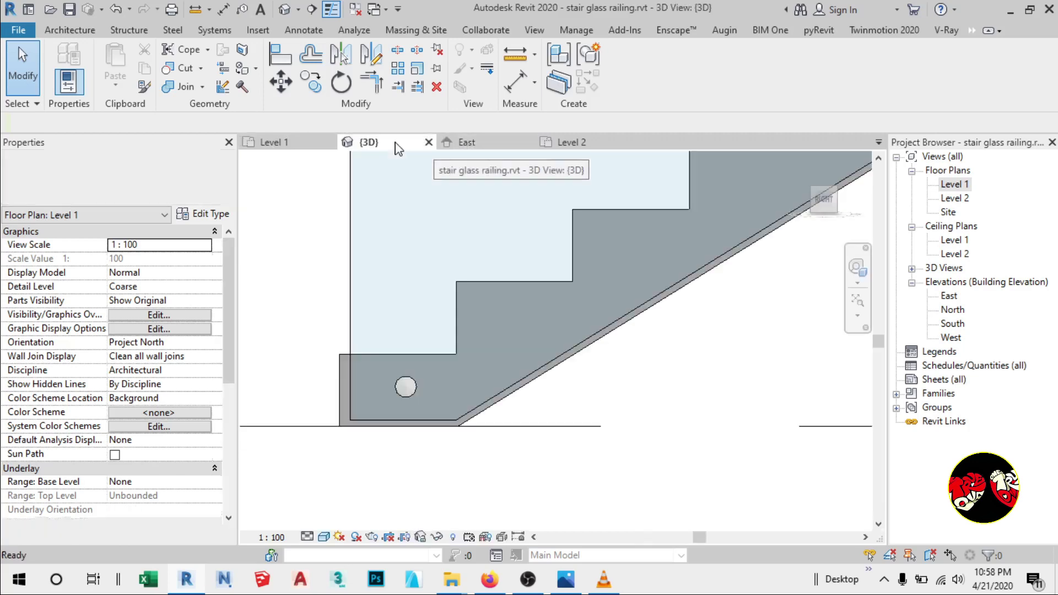
scroll(482, 457, "down", 2)
scroll(479, 443, "up", 3)
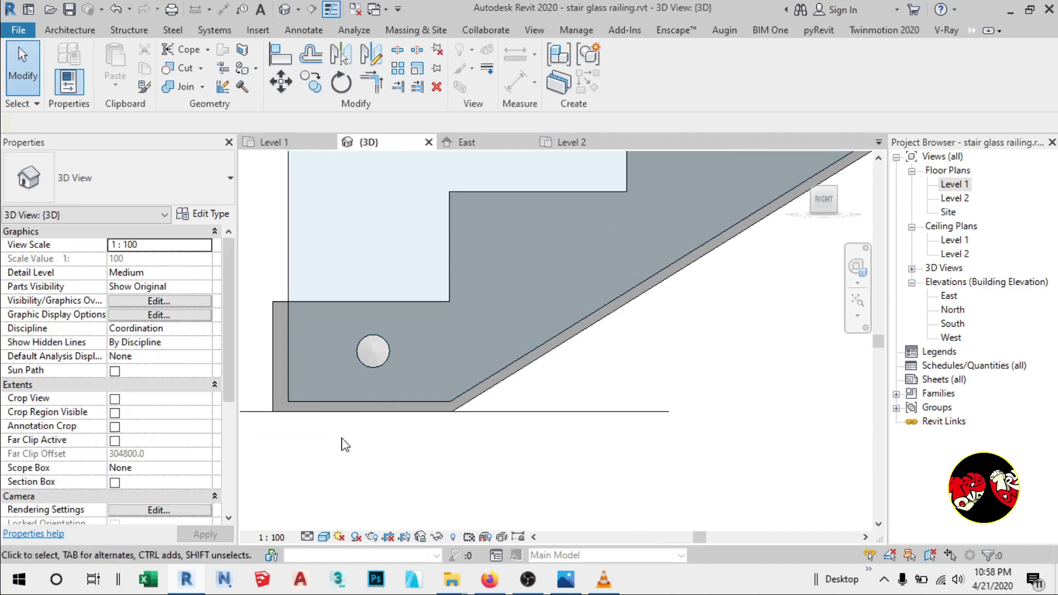
Copy the bracket from its centre on the lowest step to the side of the second step, about 186 mm higher.
left_click(392, 343)
scroll(400, 353, "down", 2)
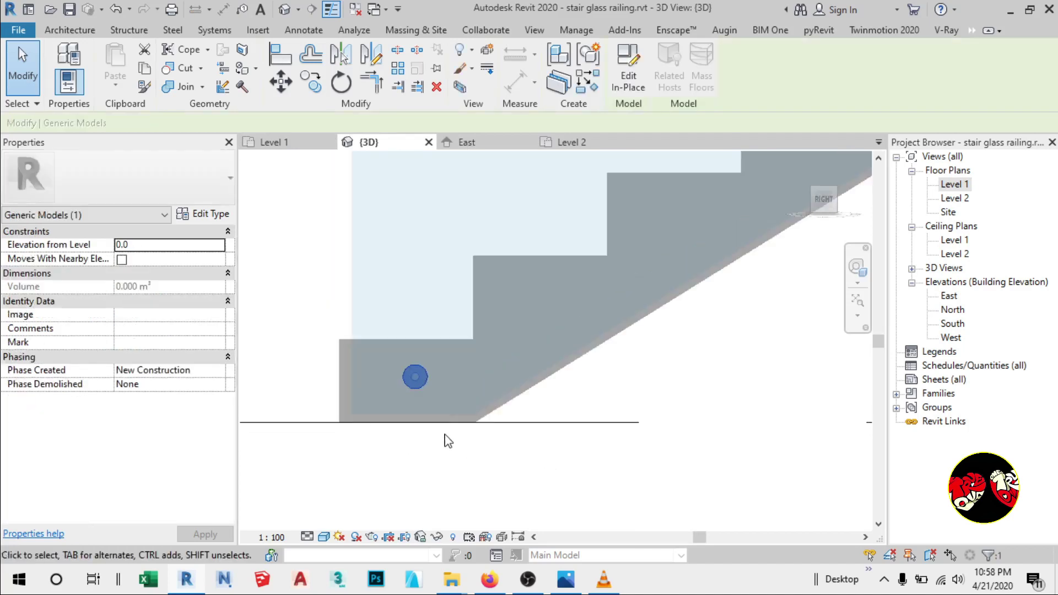
scroll(402, 361, "up", 3)
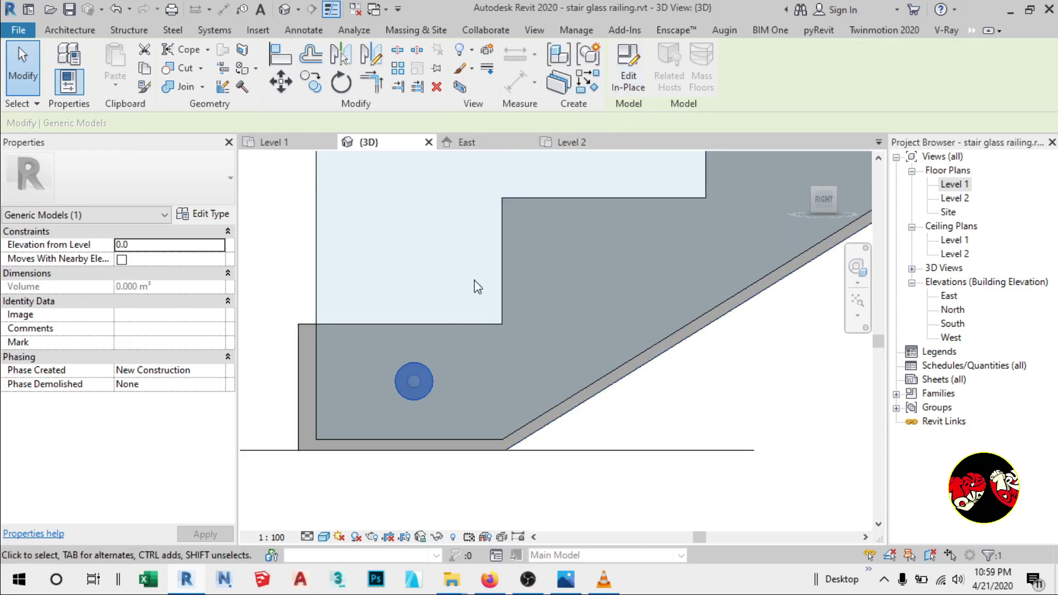
left_click(309, 83)
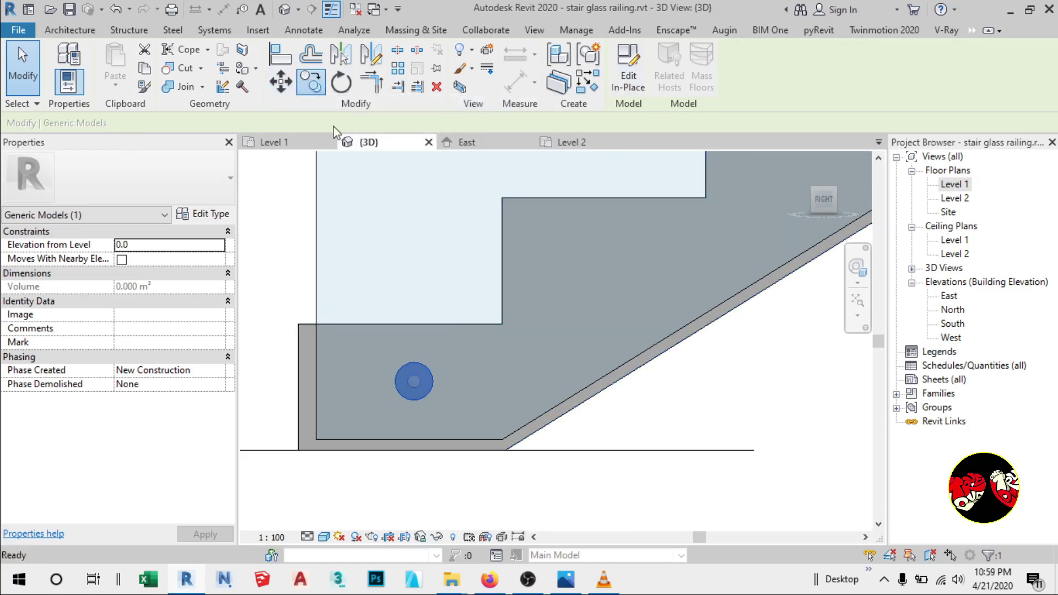
left_click(413, 381)
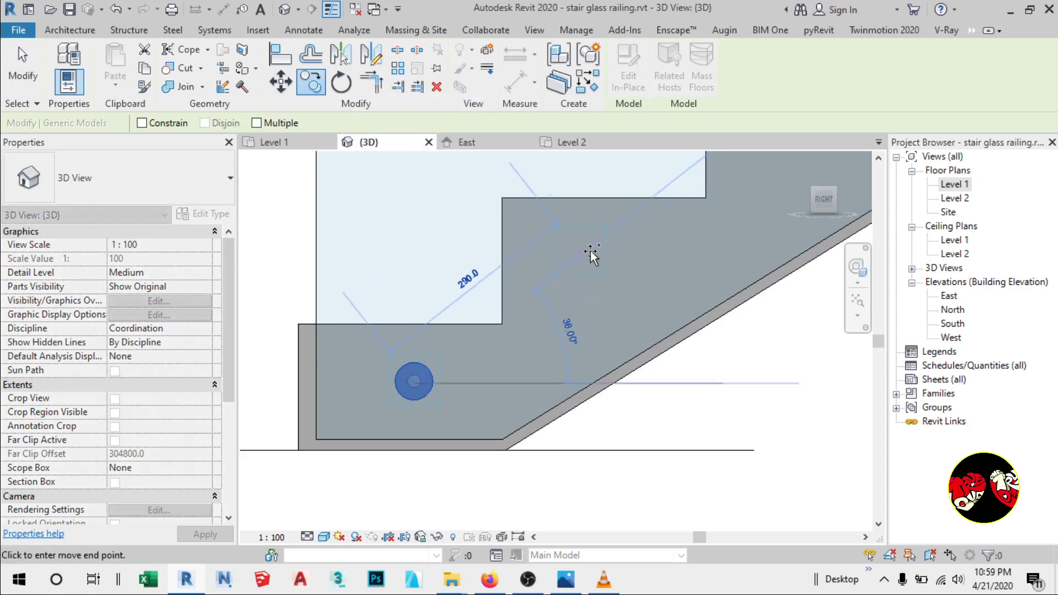
left_click(606, 247)
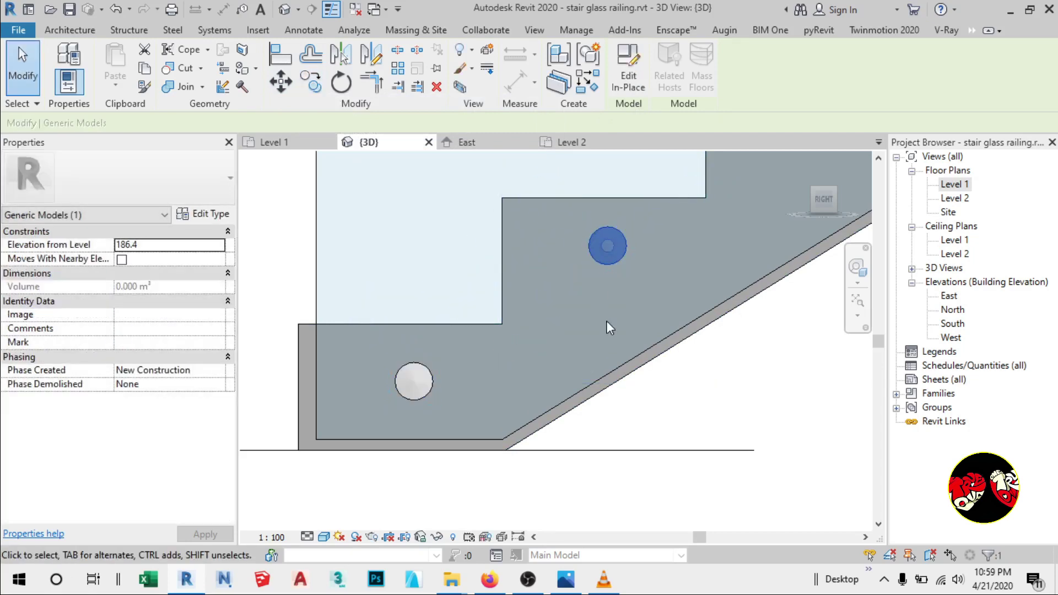
Copy the second step's bracket 100 mm vertically downward to form a pair, and clear the selection.
scroll(508, 473, "down", 3)
scroll(647, 391, "up", 5)
scroll(644, 386, "up", 1)
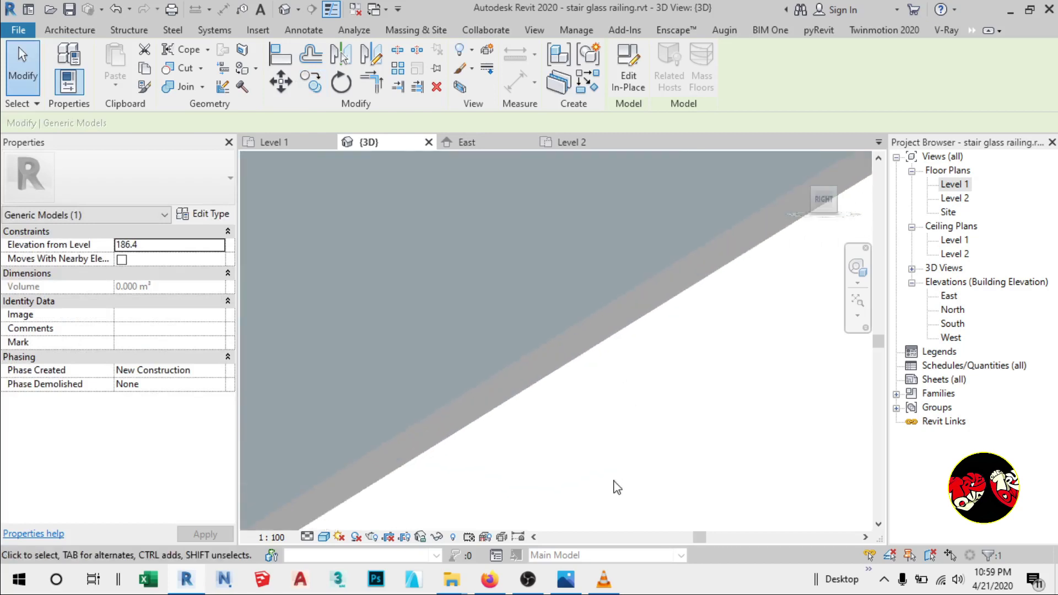
scroll(615, 484, "down", 2)
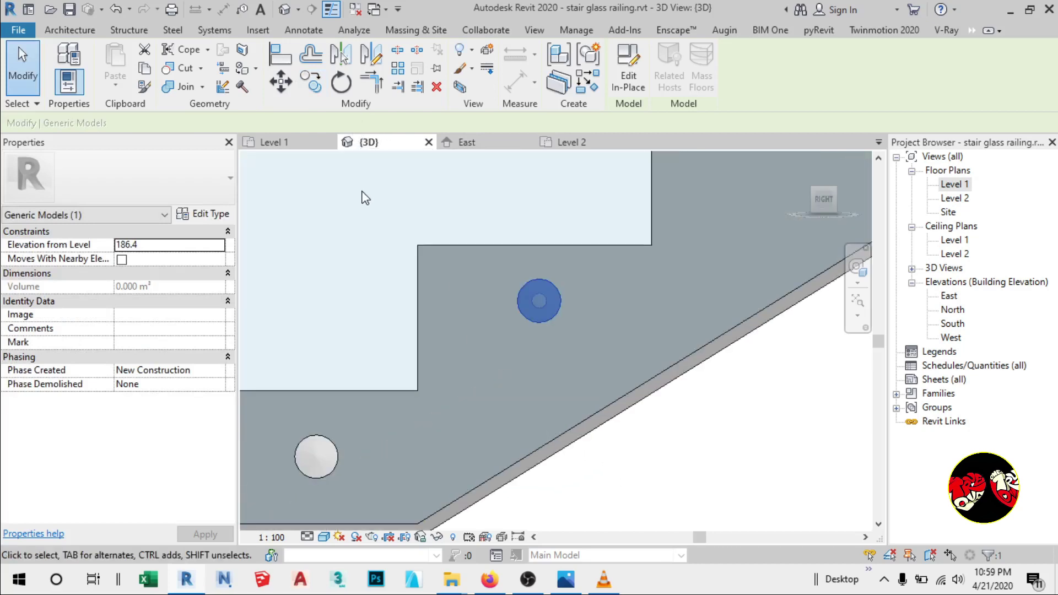
left_click(311, 81)
left_click(538, 300)
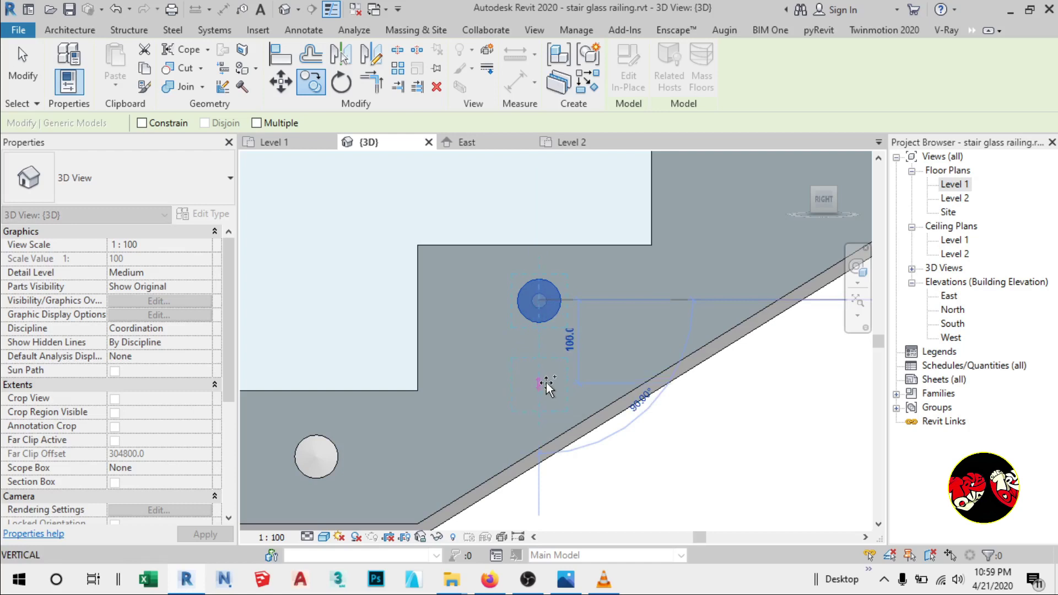
left_click(546, 382)
scroll(468, 406, "down", 3)
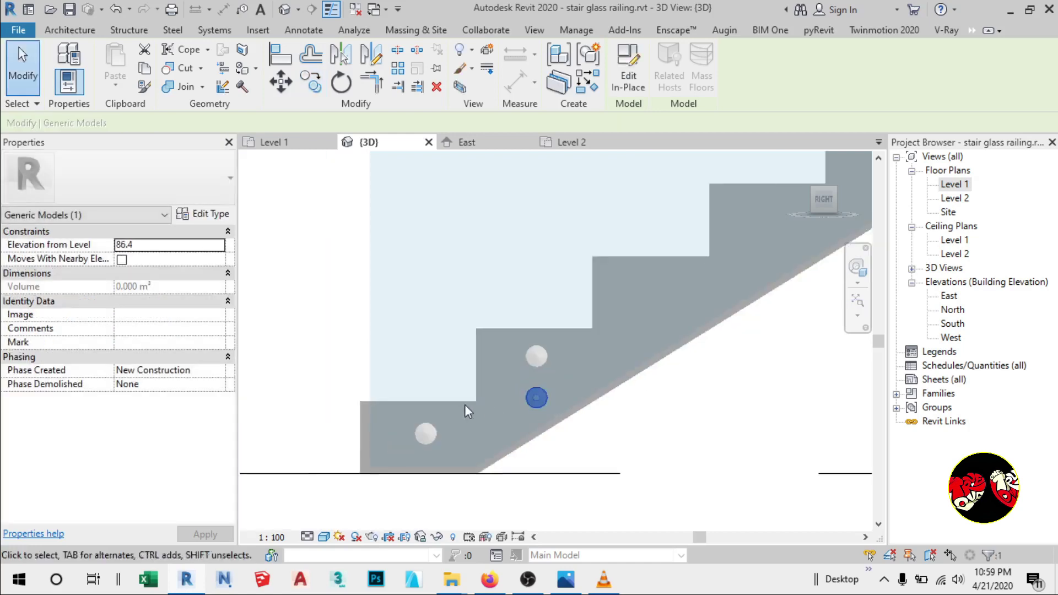
scroll(610, 445, "up", 2)
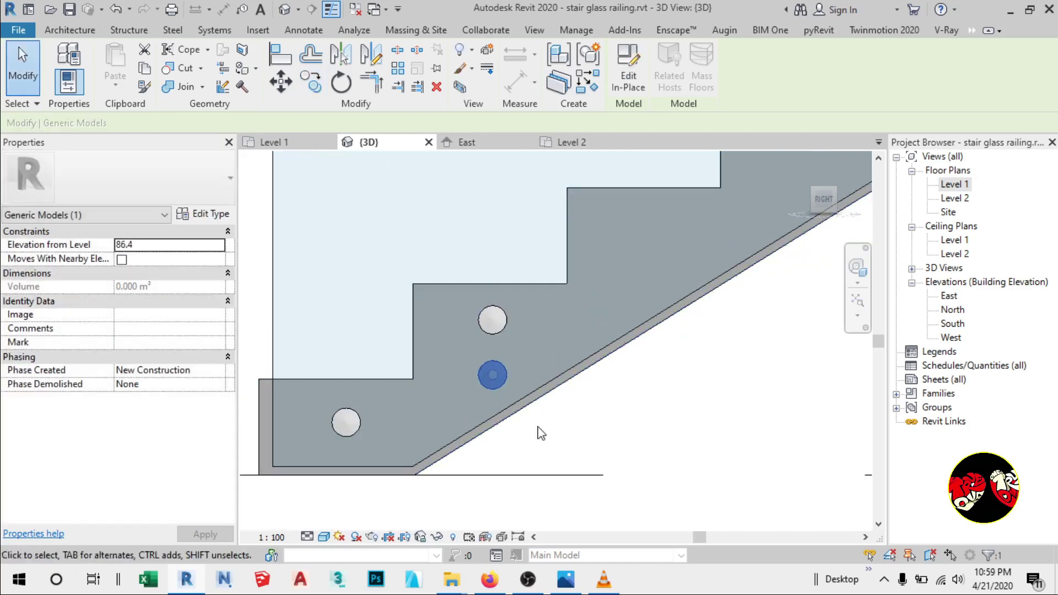
left_click(27, 80)
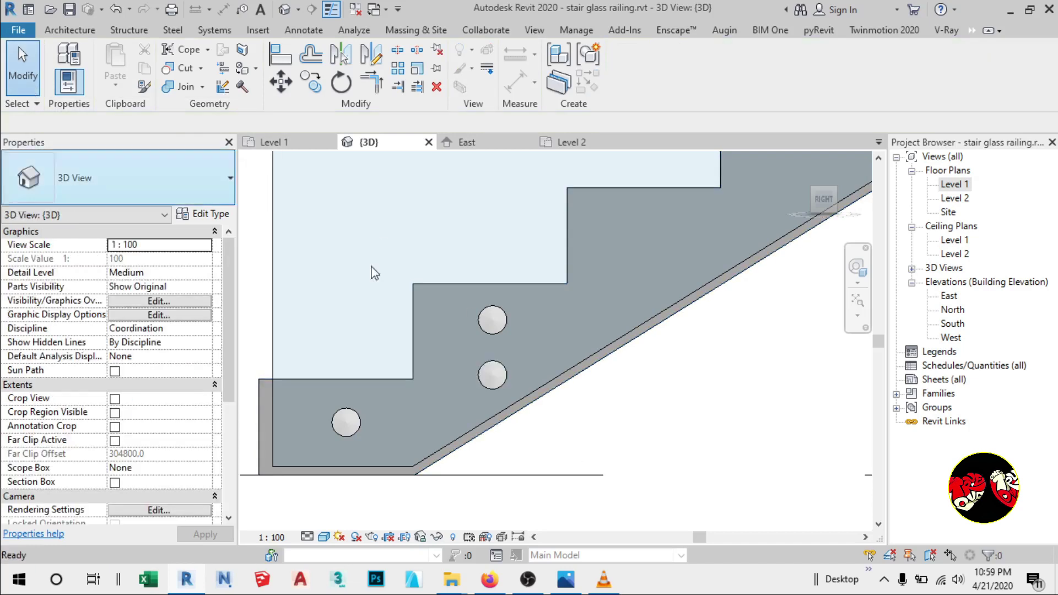
Copy the second step's bracket pair with the Multiple option to the sides of the third, fourth and fifth steps, corner to corner.
left_click_drag(459, 462, 537, 242)
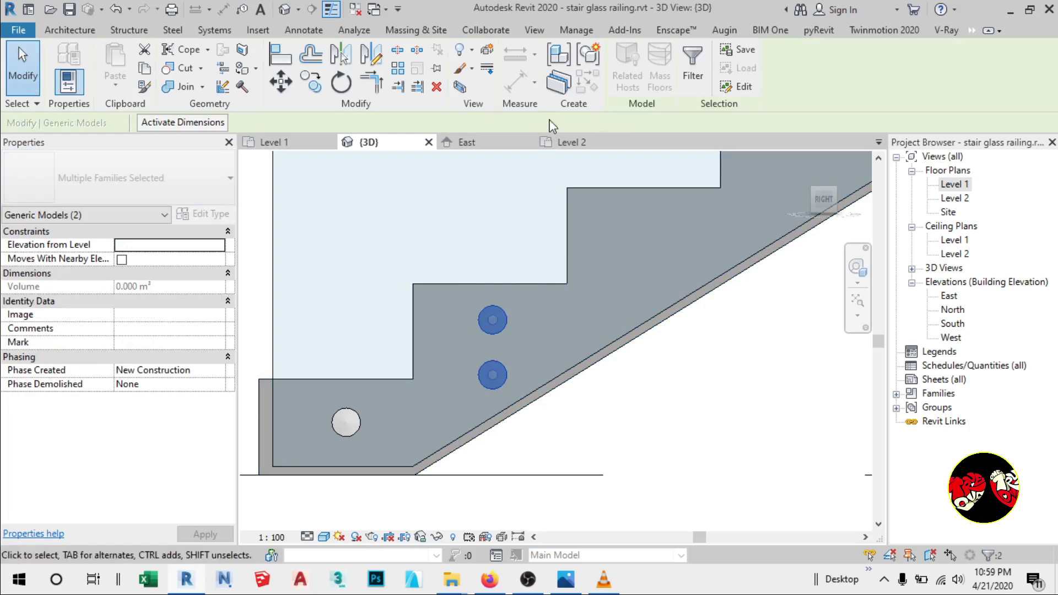
left_click(317, 85)
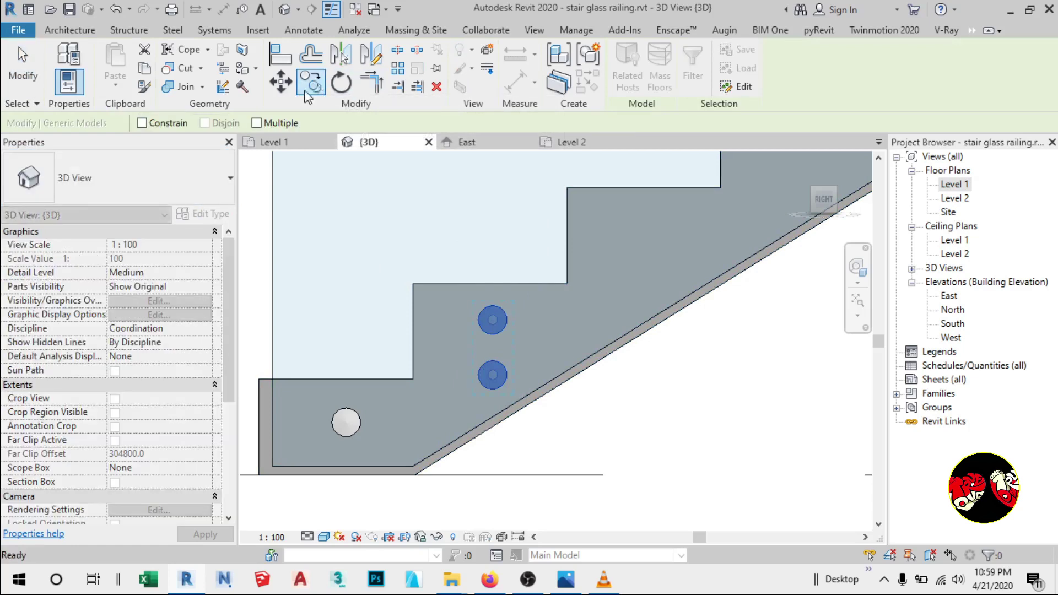
left_click(257, 123)
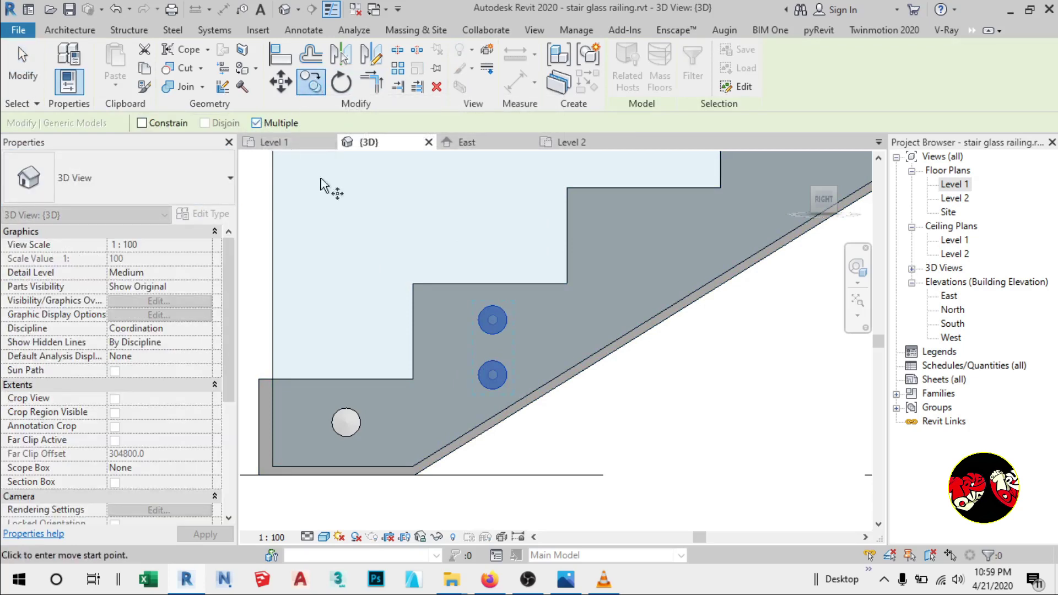
left_click(413, 285)
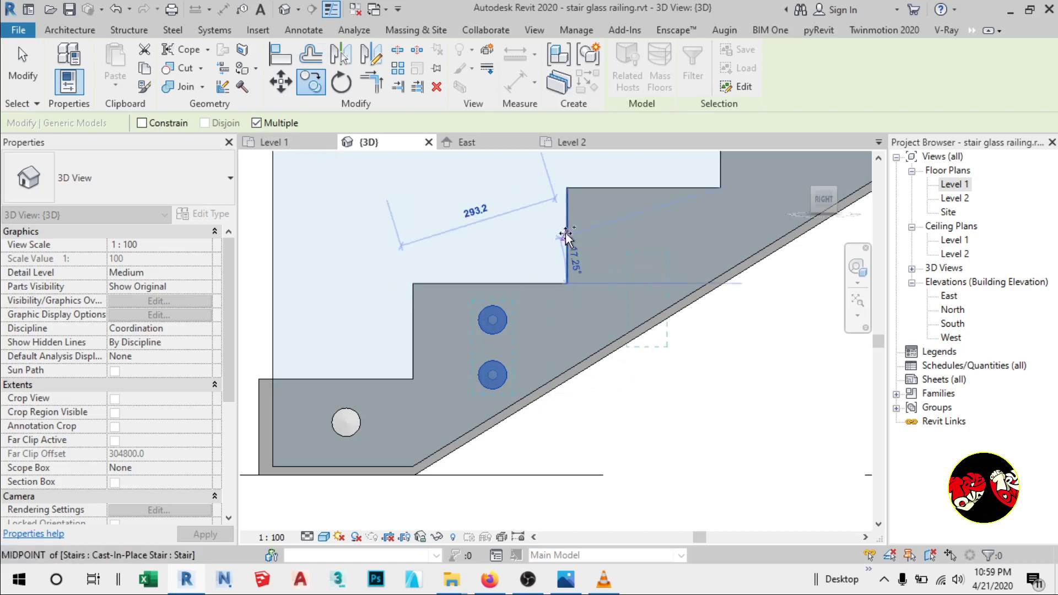
left_click(568, 189)
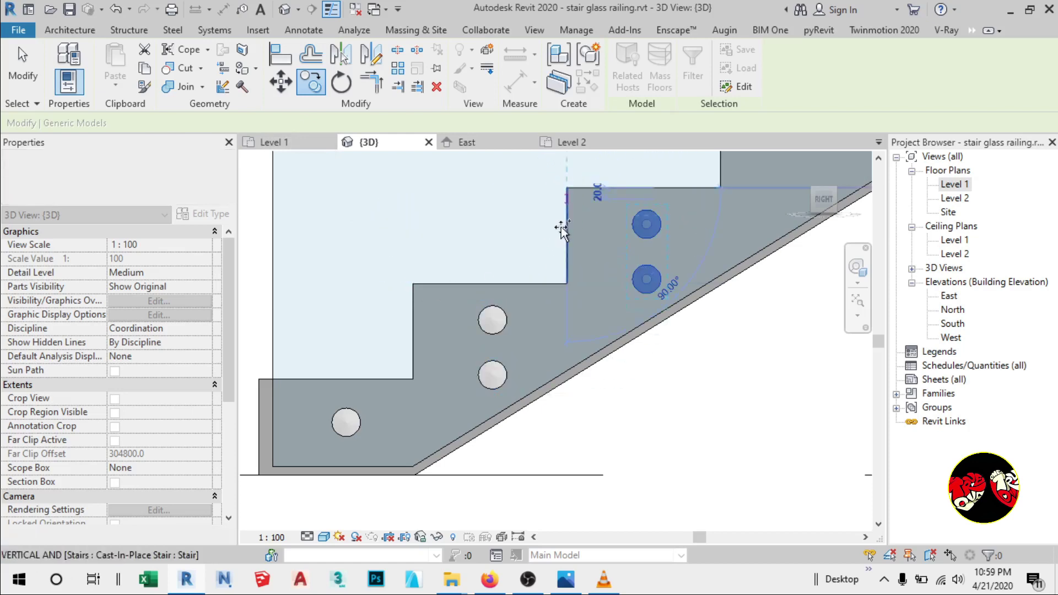
scroll(449, 495, "down", 2)
scroll(449, 507, "down", 2)
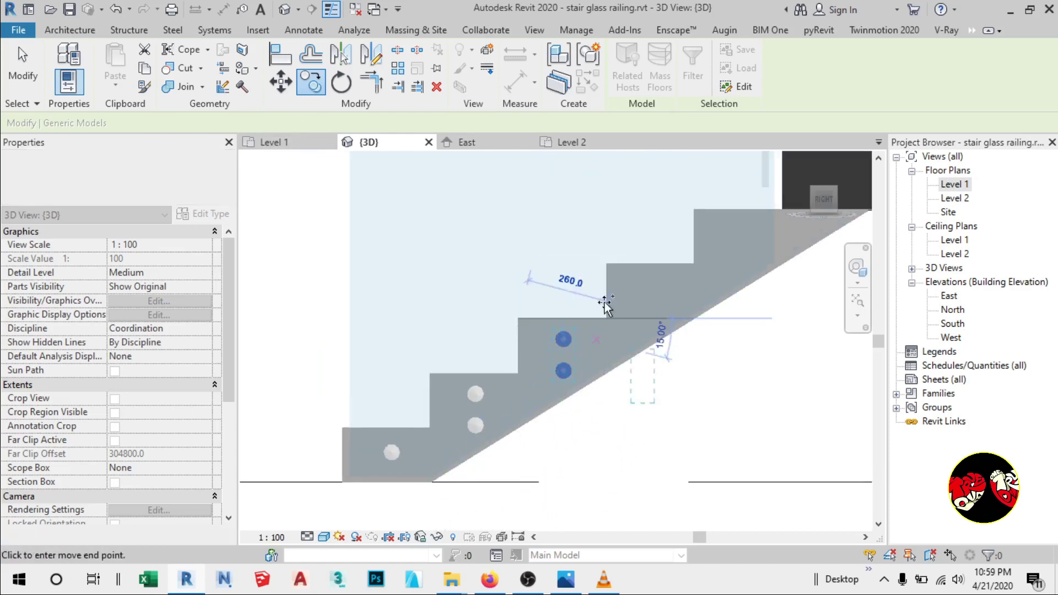
left_click(607, 265)
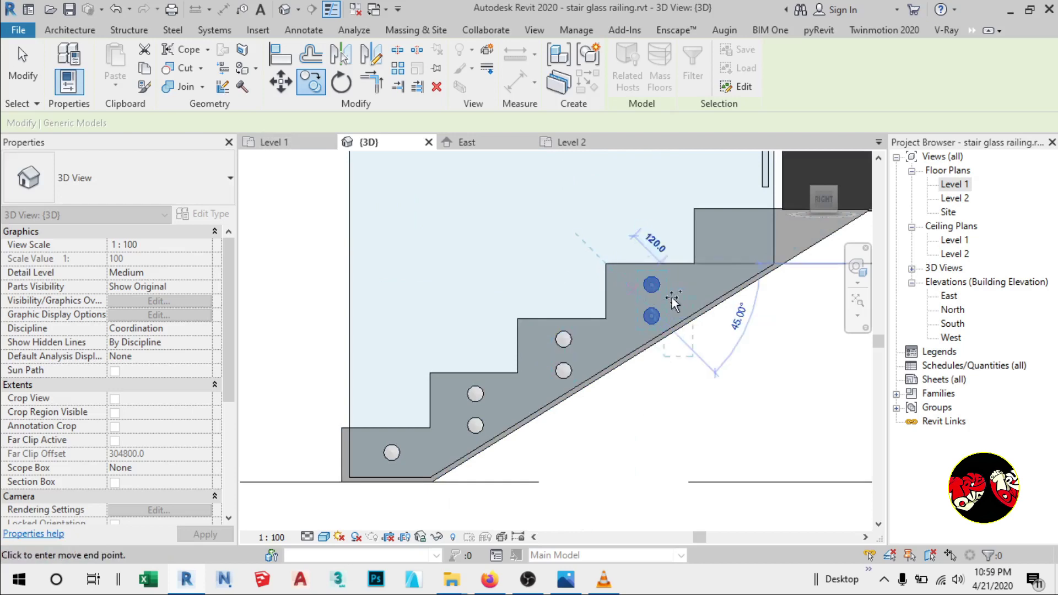
left_click(694, 210)
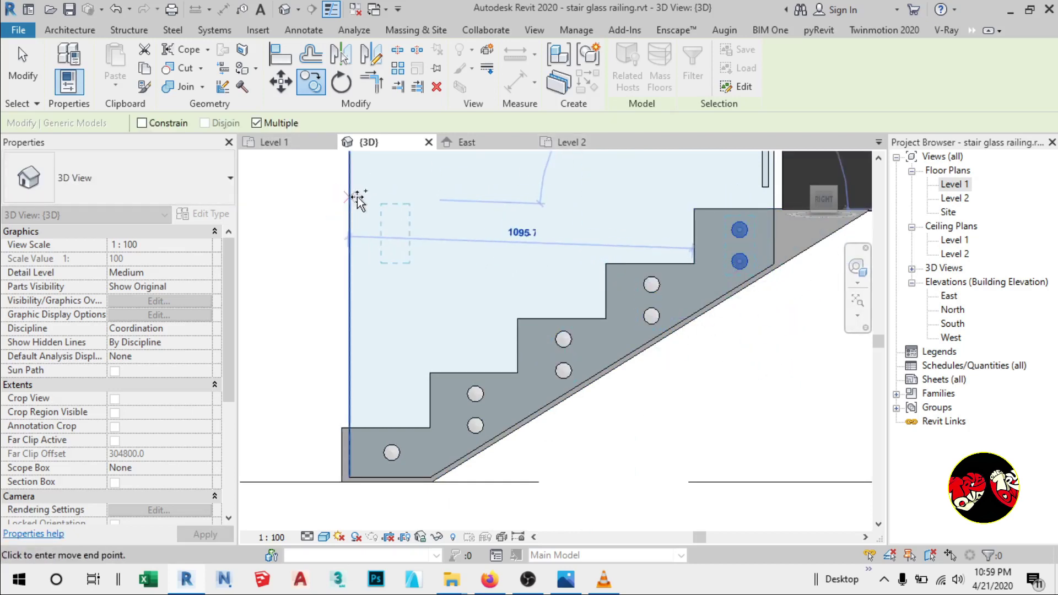
key("Escape")
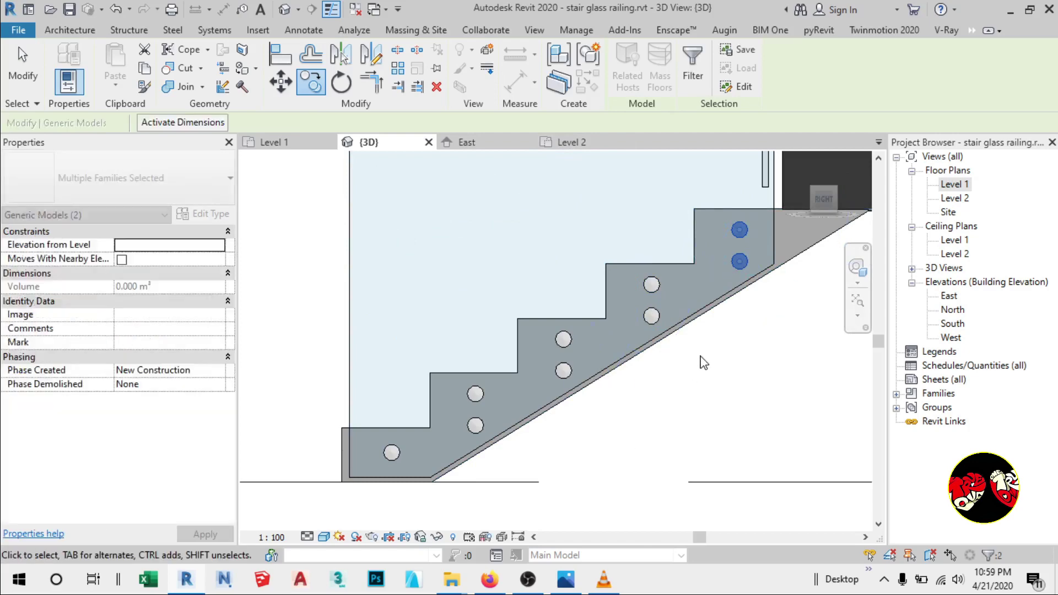
key("Escape")
scroll(625, 380, "down", 2)
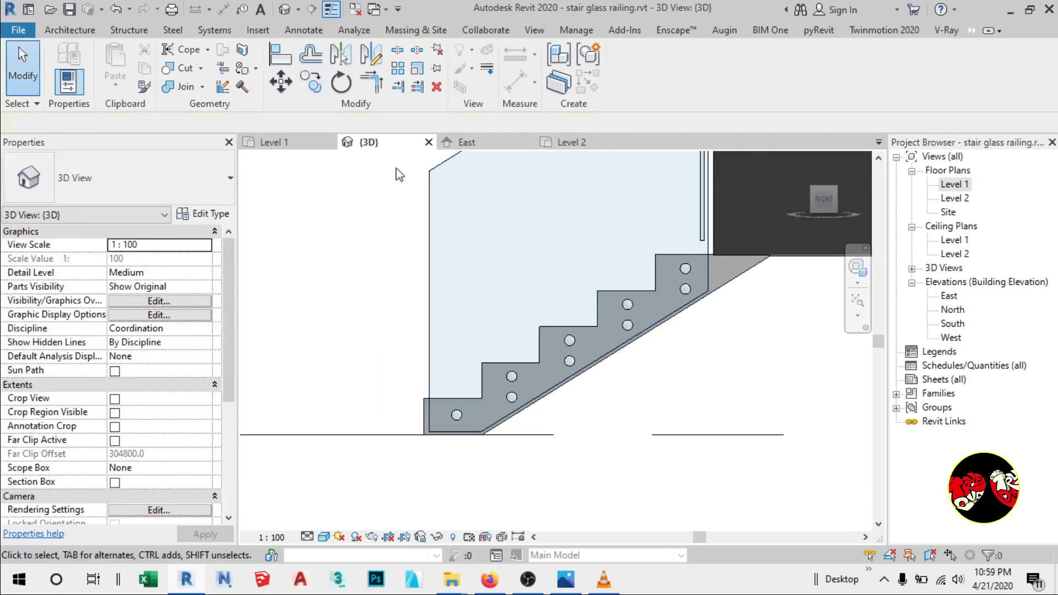
Check the copied brackets along the lower flight in the East elevation and from an angle in the 3D view.
left_click(483, 144)
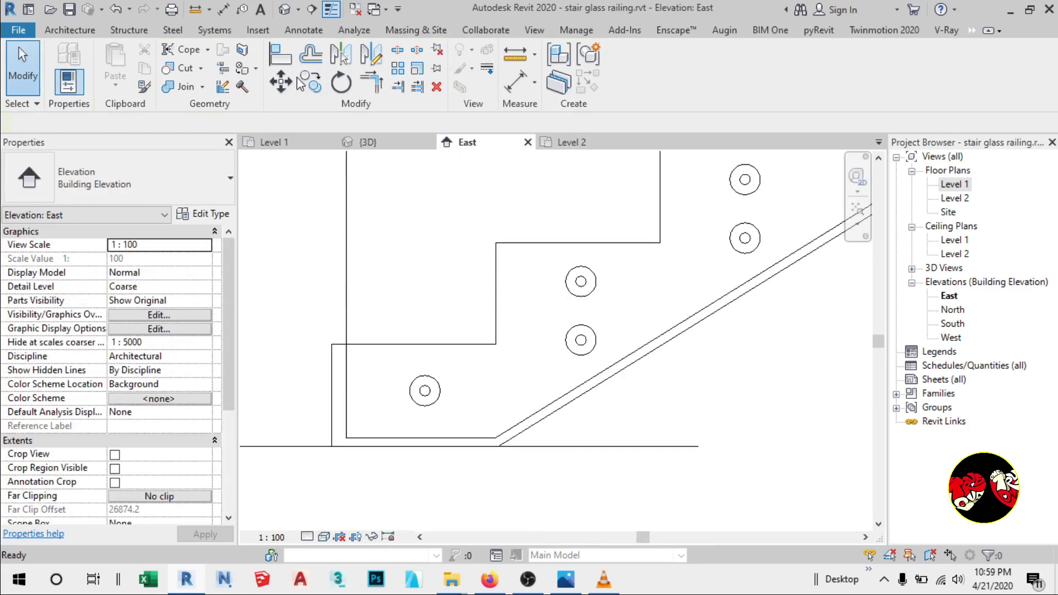
left_click(298, 11)
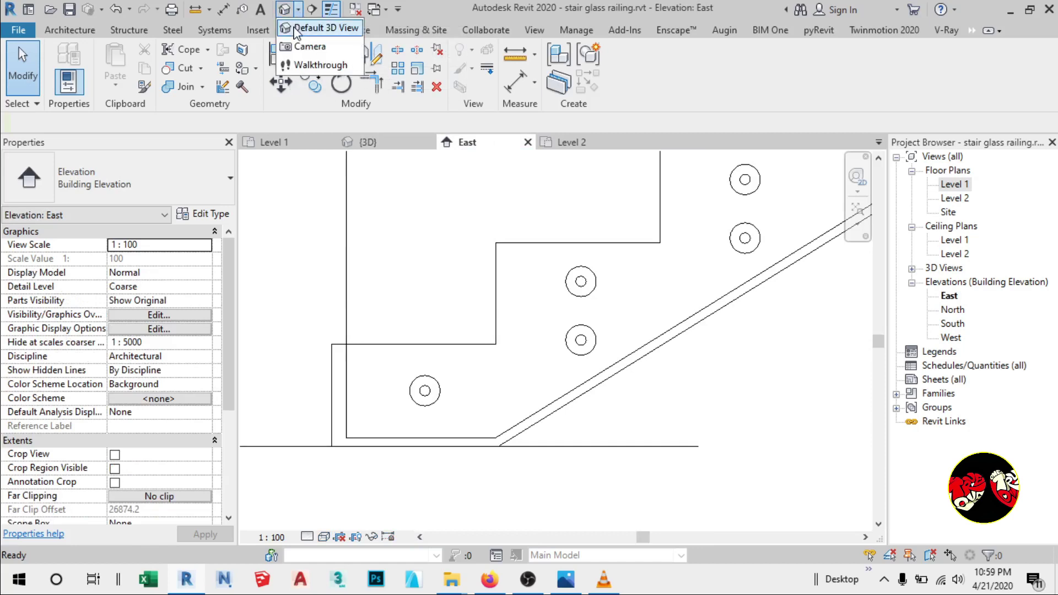
left_click(296, 29)
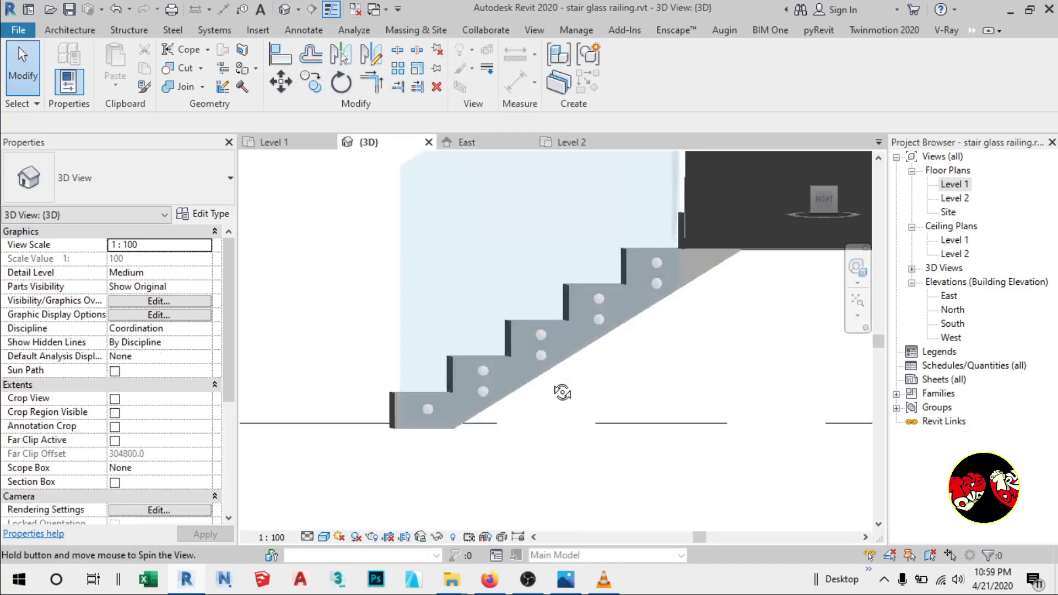
middle_click_drag(562, 392, 578, 404, "shift")
scroll(654, 377, "down", 2)
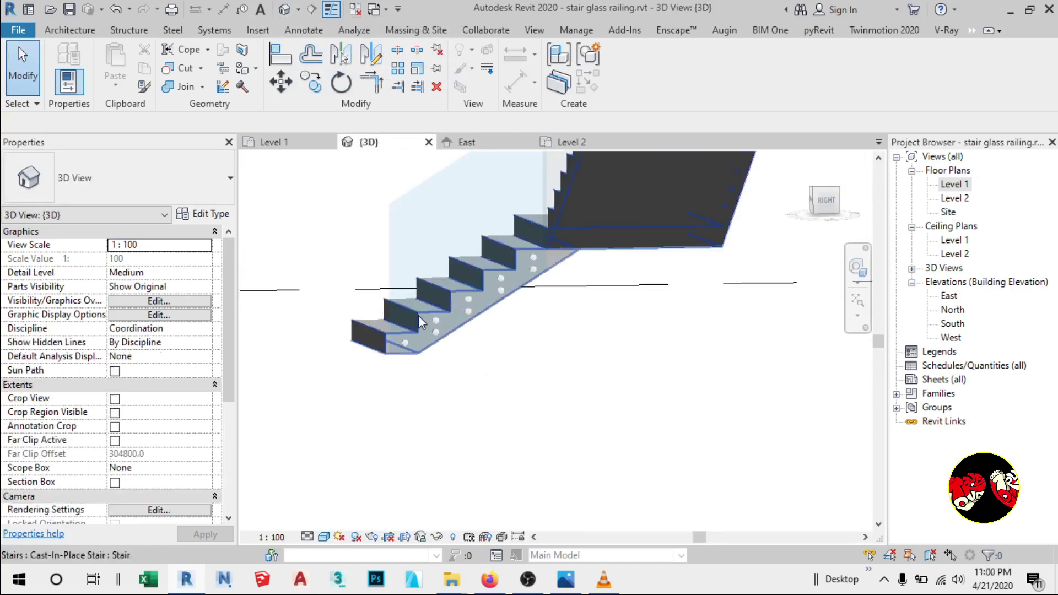
scroll(418, 315, "up", 5)
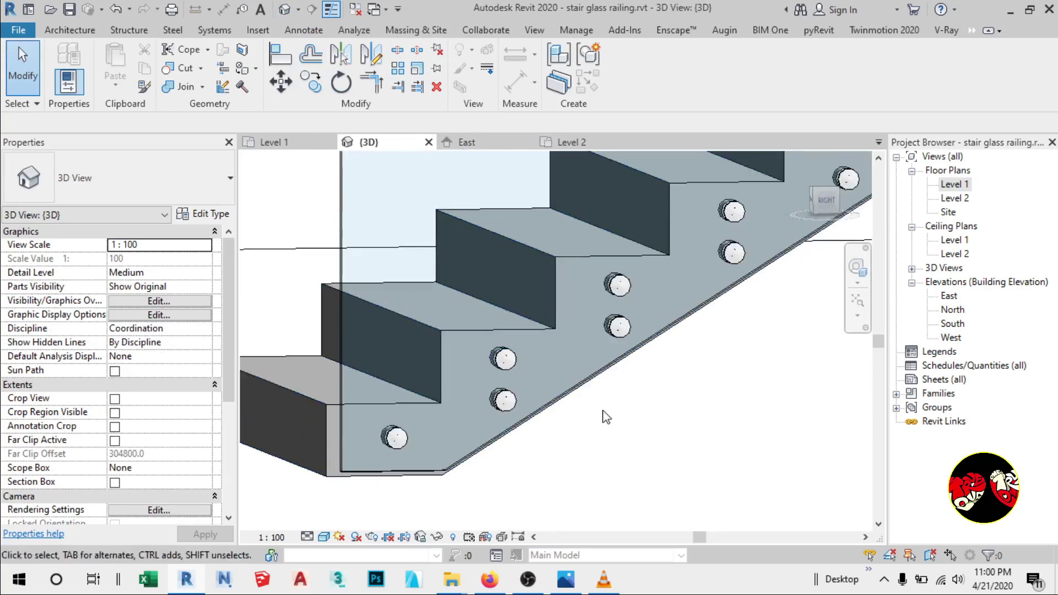
scroll(676, 412, "down", 3)
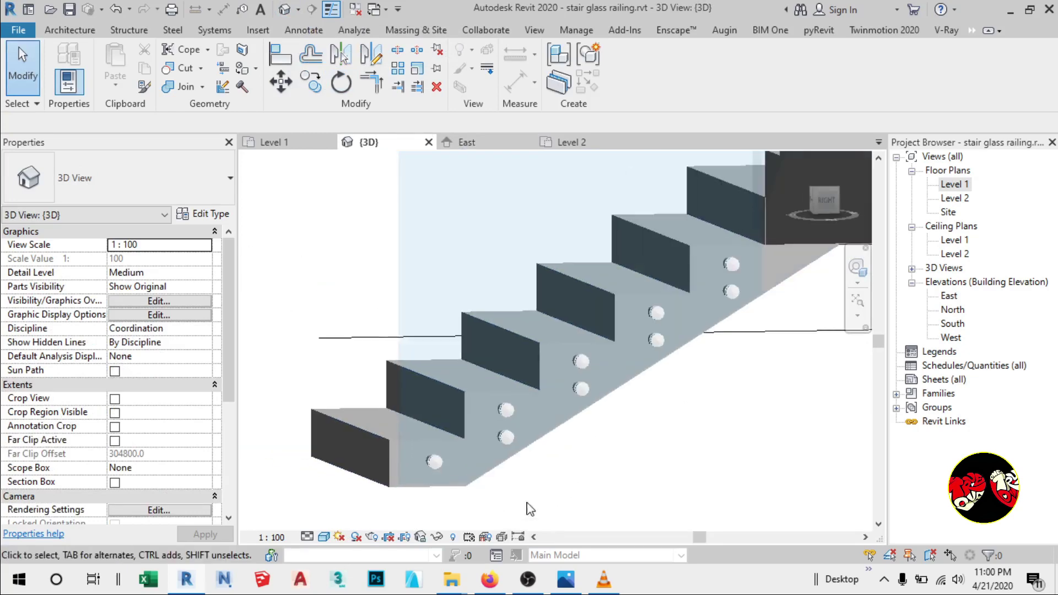
scroll(709, 389, "up", 2)
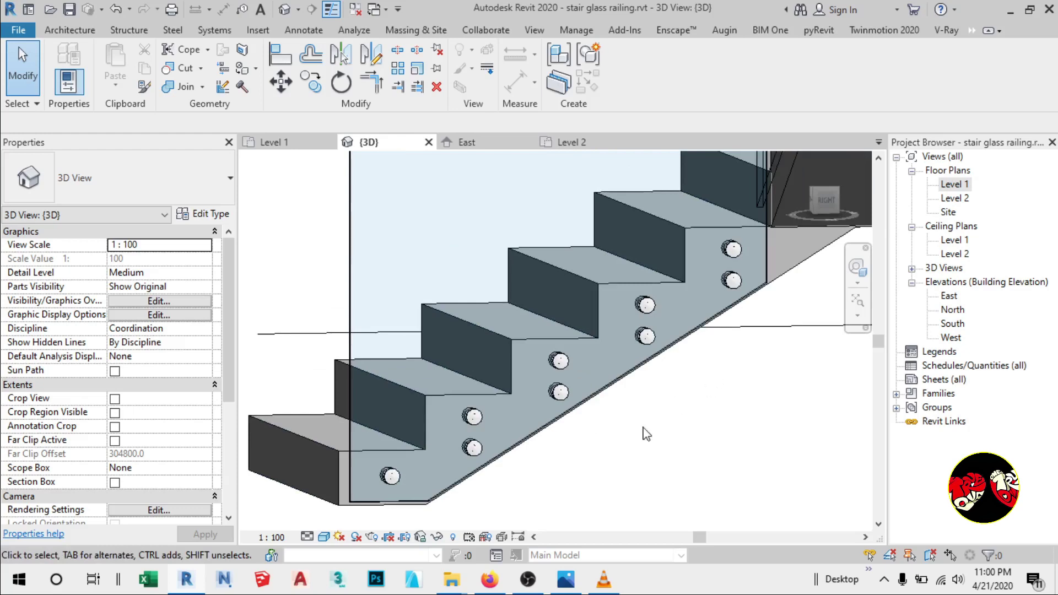
scroll(623, 452, "down", 2)
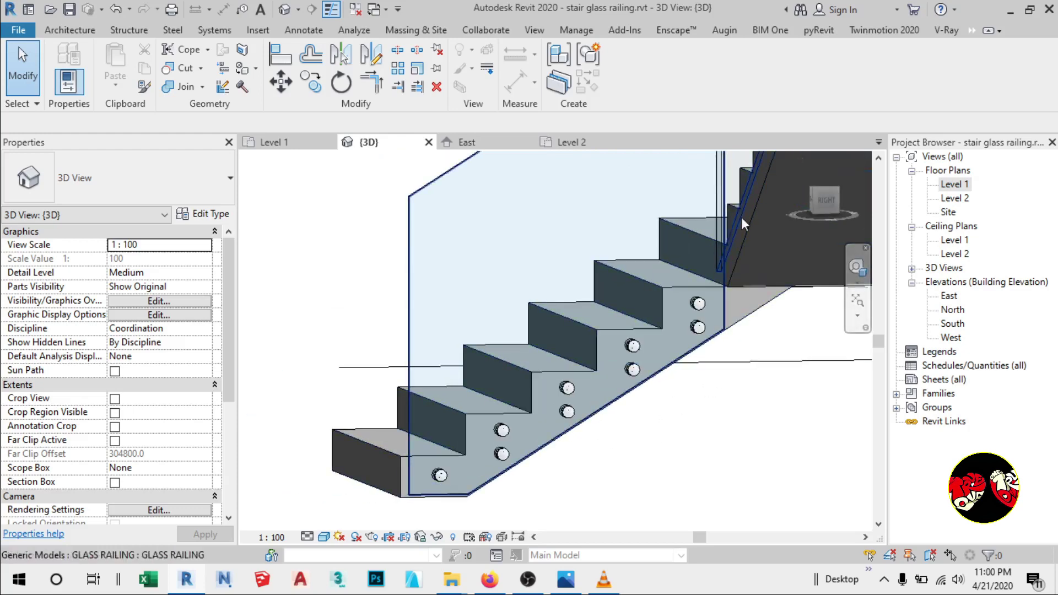
Mirror a copy of the fifth step's bracket pair in the Level 1 plan about a 45° axis through the corner where the flights meet.
left_click(283, 145)
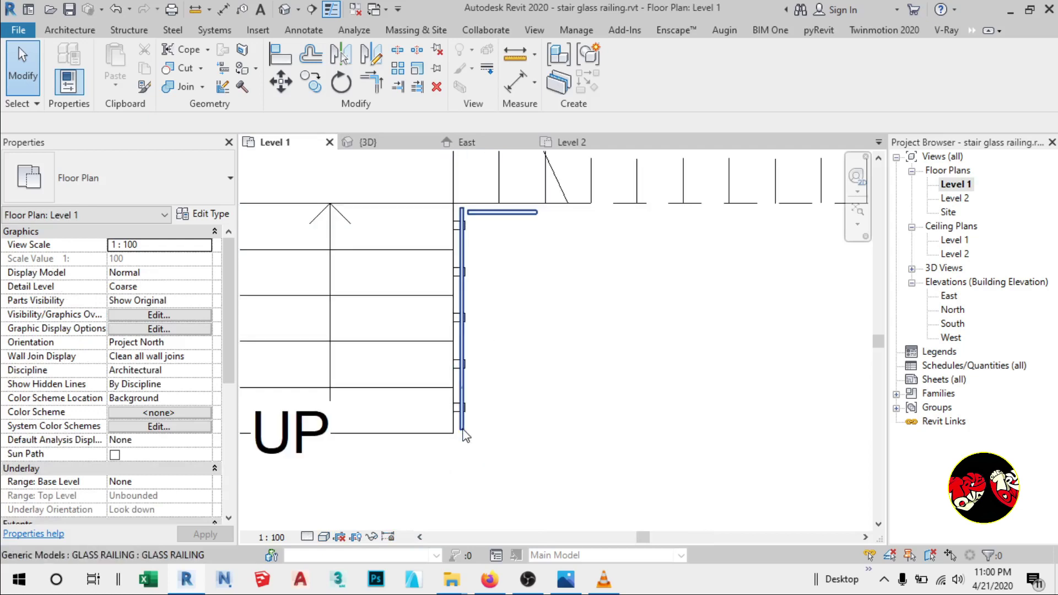
scroll(486, 338, "up", 5)
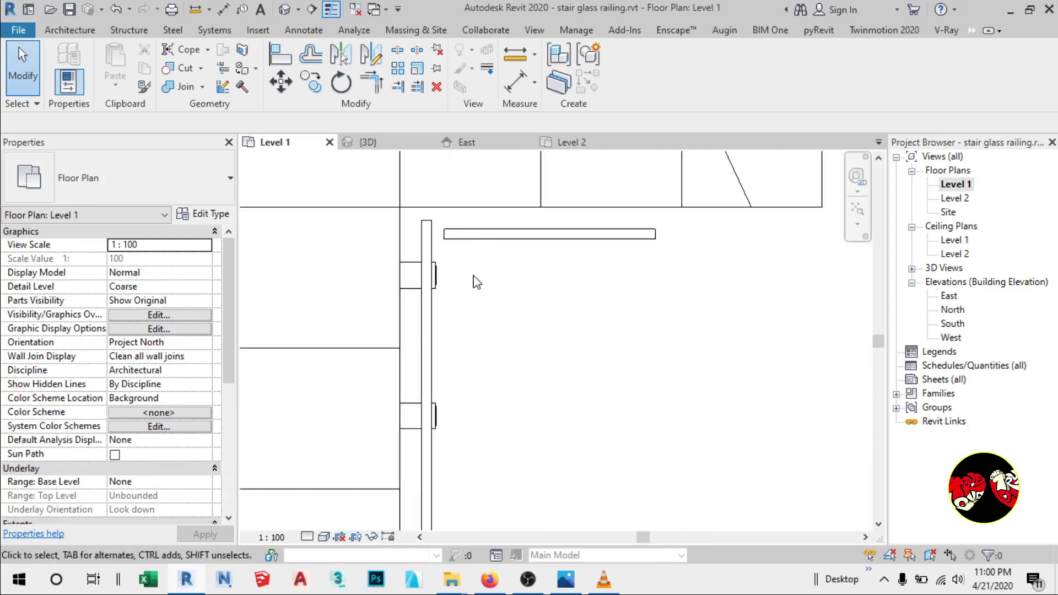
left_click_drag(353, 321, 503, 251)
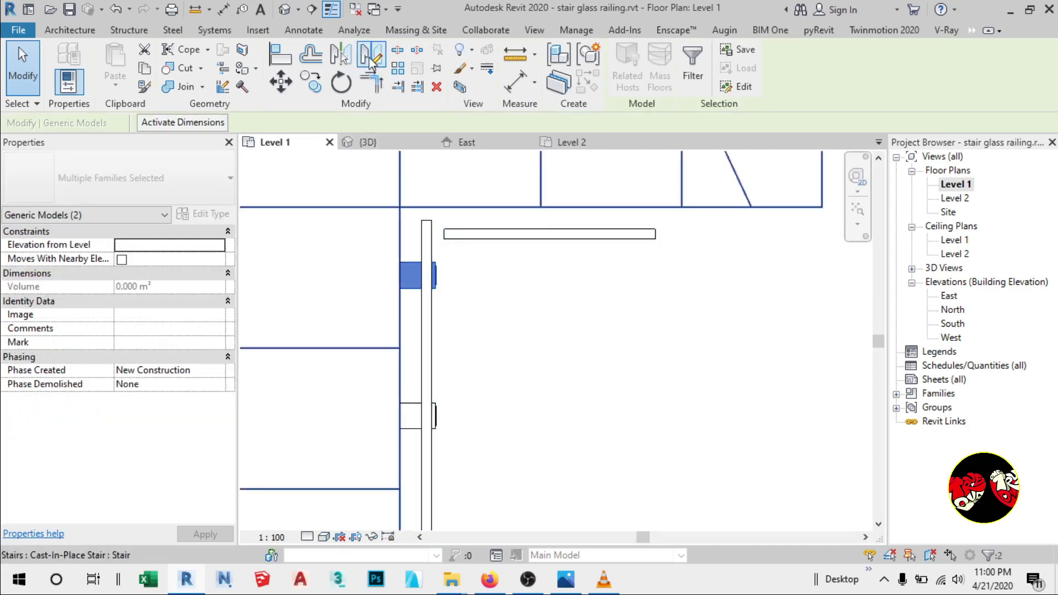
scroll(518, 284, "up", 1)
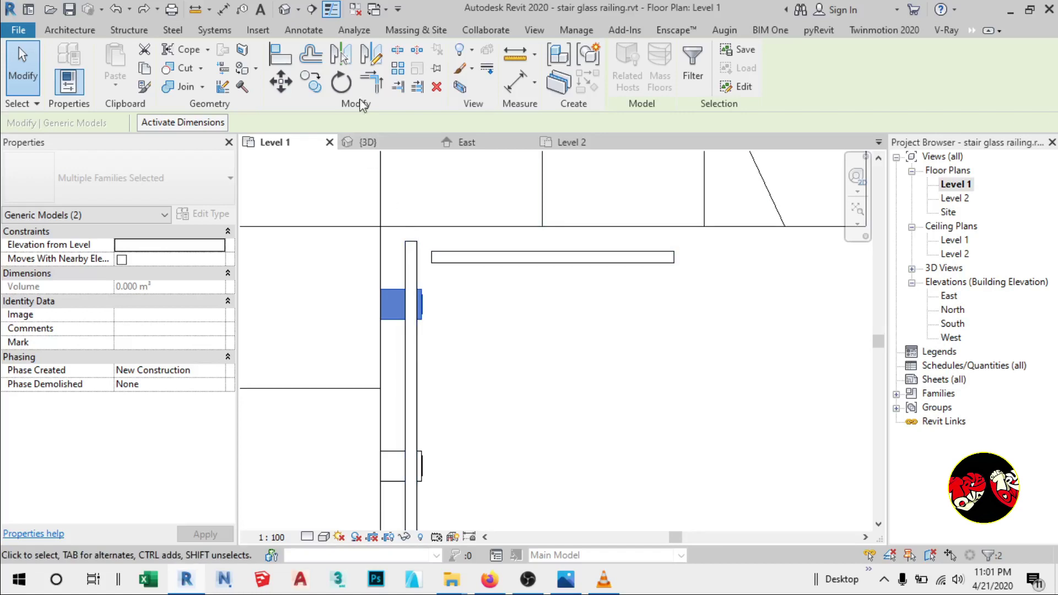
left_click(368, 63)
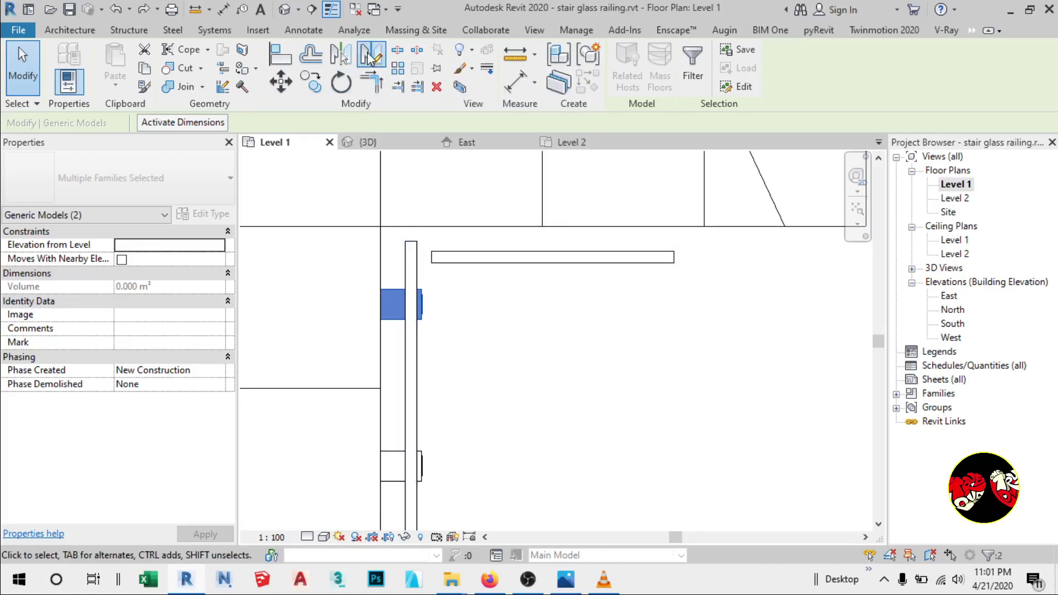
left_click(380, 226)
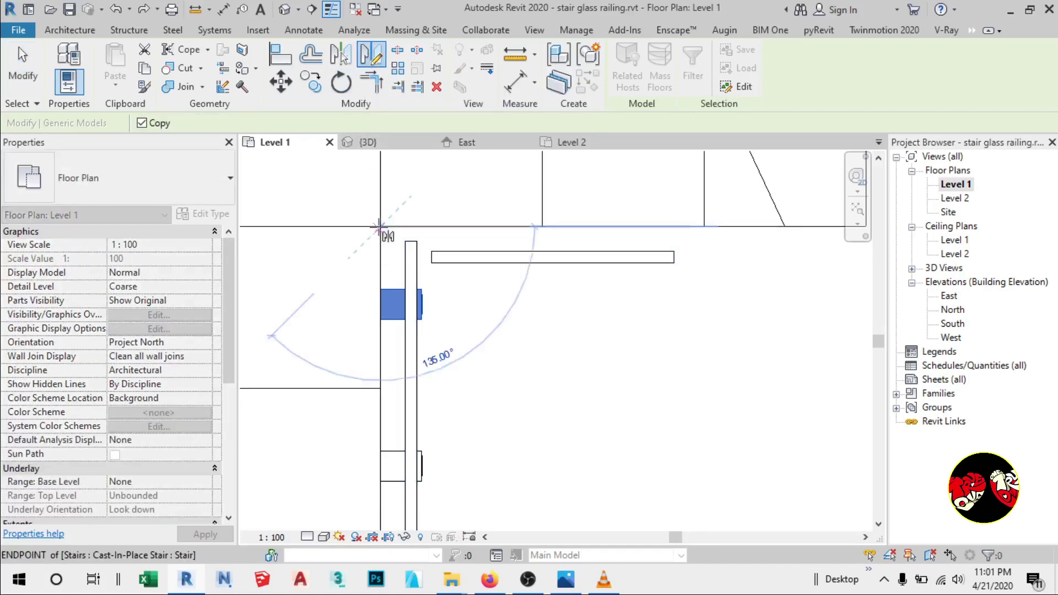
left_click(465, 315)
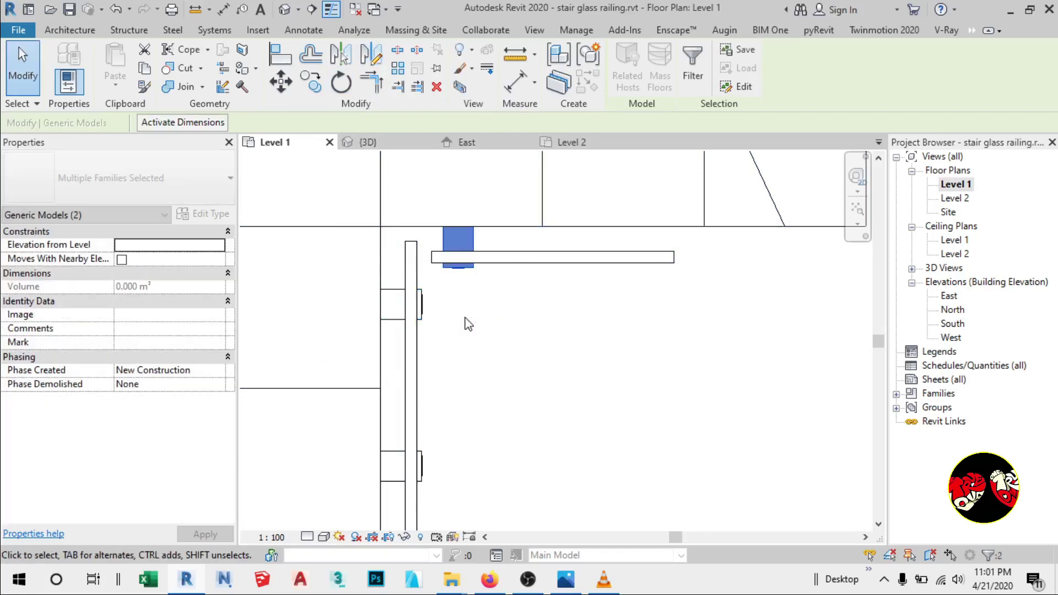
Move the mirrored bracket pair up onto the side of the upper flight's lowest step in the front 3D view.
left_click(368, 142)
scroll(454, 435, "down", 2)
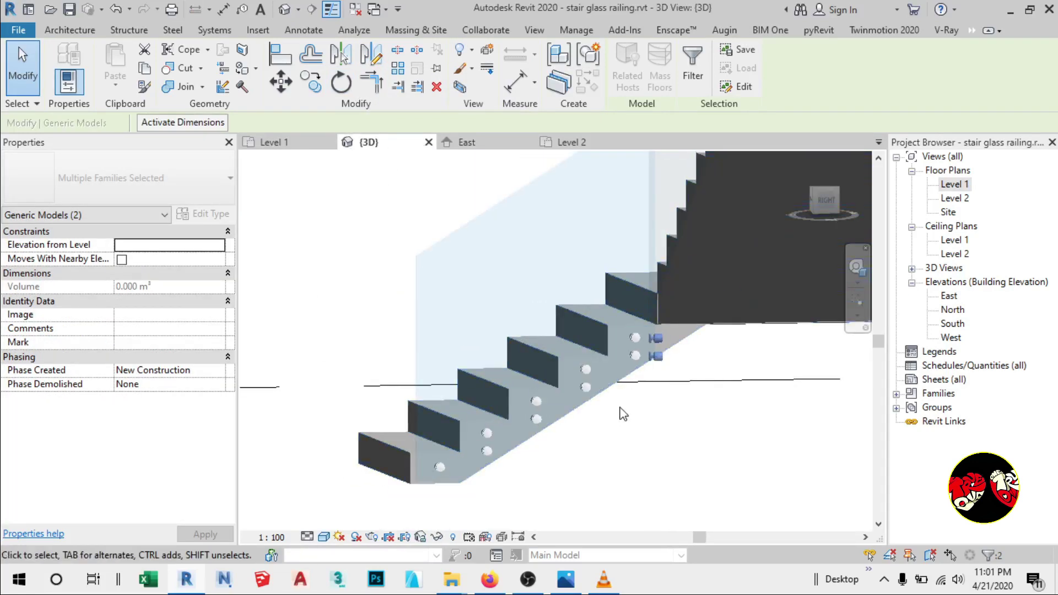
scroll(619, 508, "down", 2)
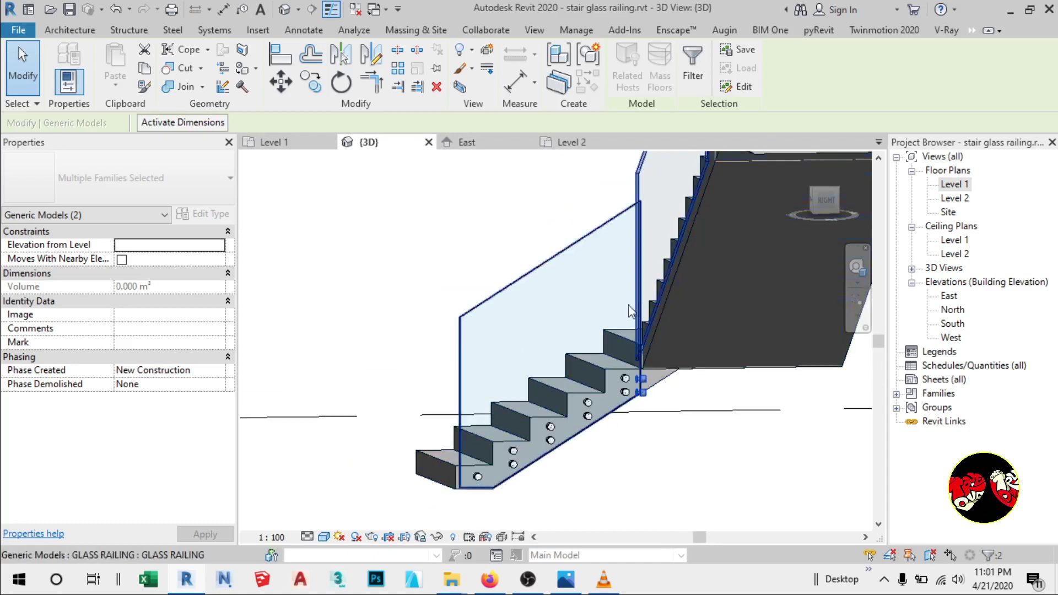
middle_click_drag(640, 421, 754, 440, "shift")
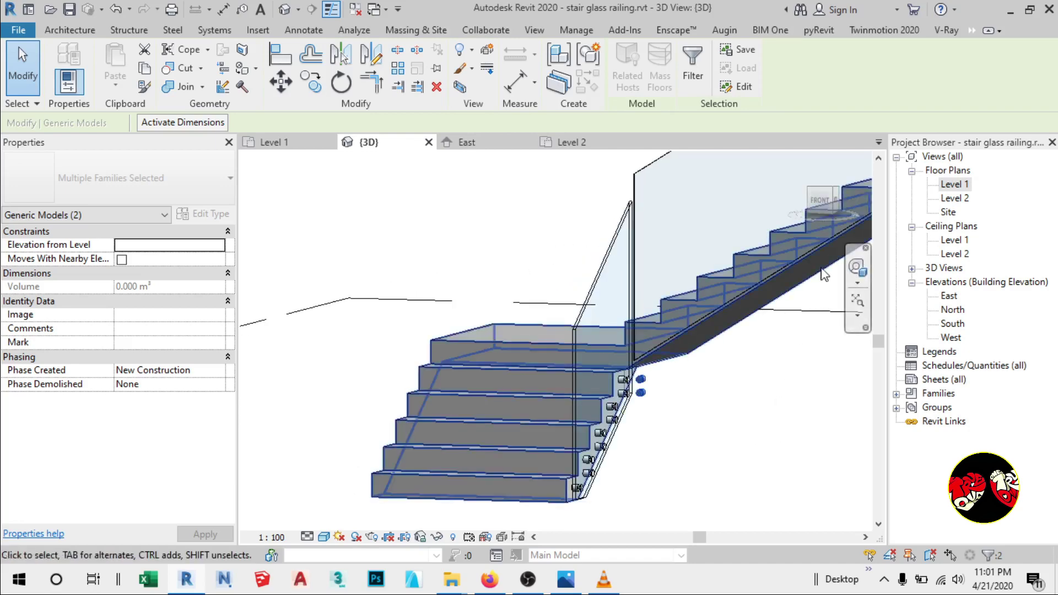
left_click(817, 198)
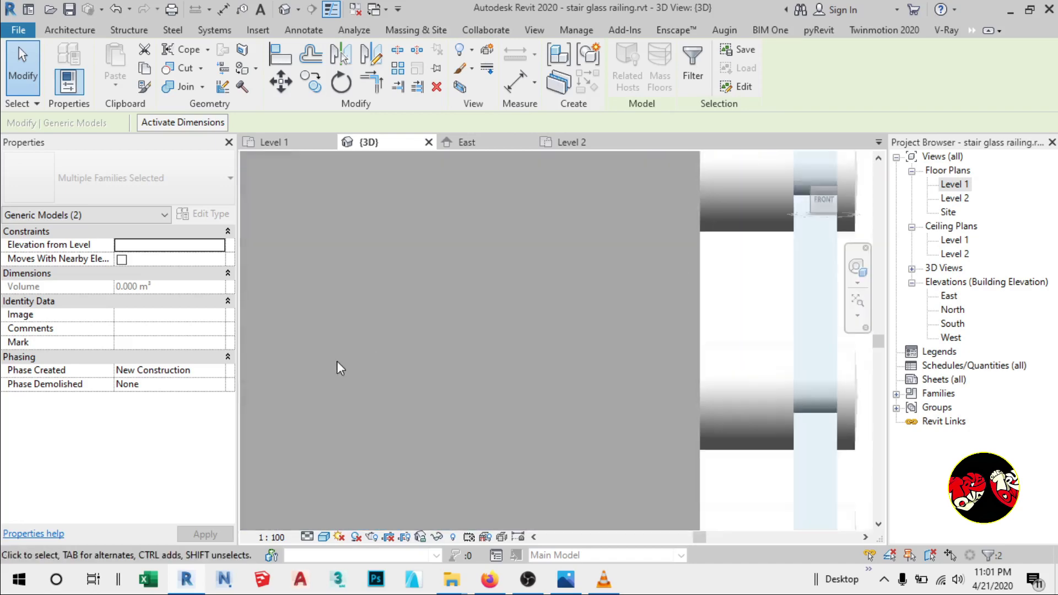
scroll(362, 385, "down", 6)
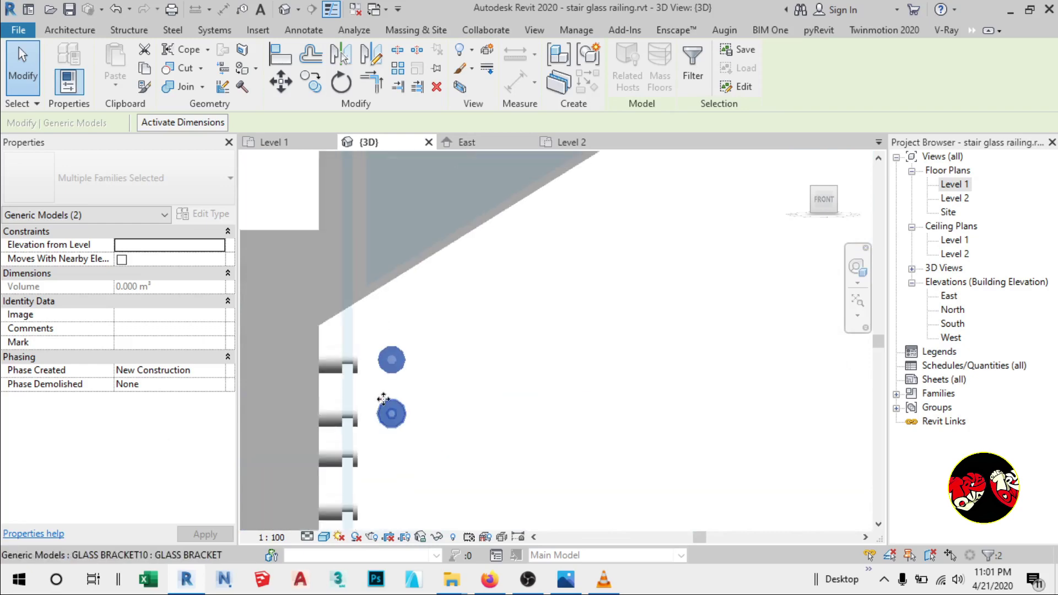
left_click(281, 83)
left_click(390, 372)
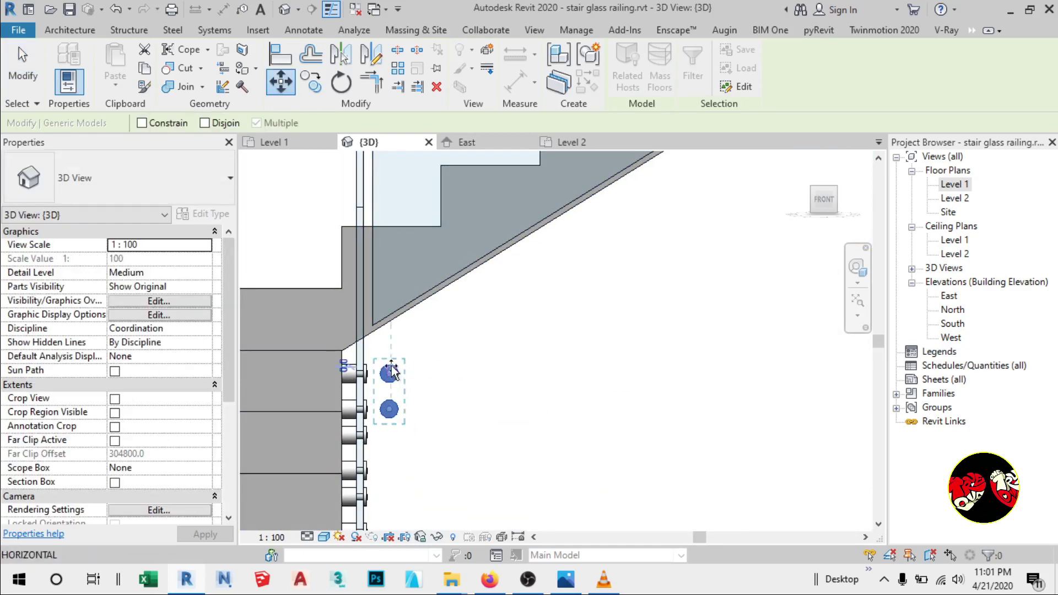
left_click(409, 243)
scroll(428, 402, "down", 2)
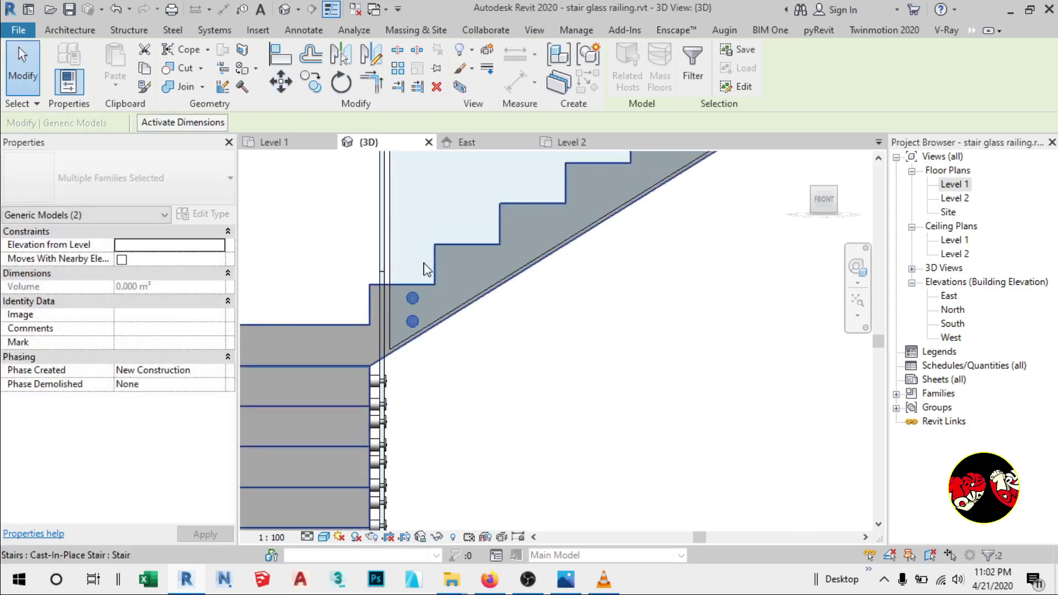
Copy the bracket pair on the upper flight's lowest step to the side of the second step with the Multiple option.
scroll(428, 268, "up", 2)
left_click_drag(384, 445, 435, 285)
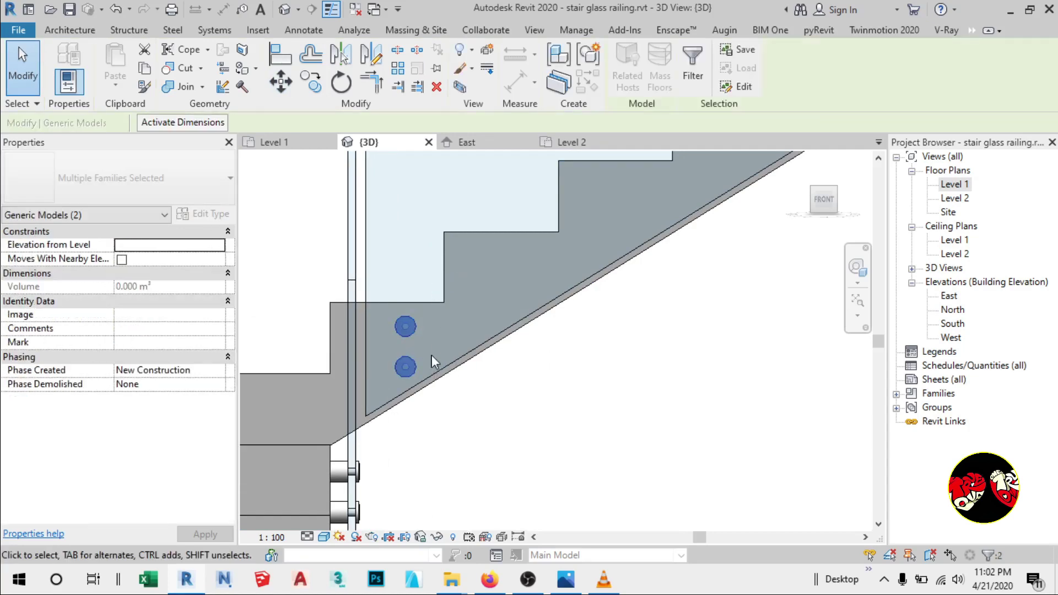
left_click(310, 83)
left_click(408, 339)
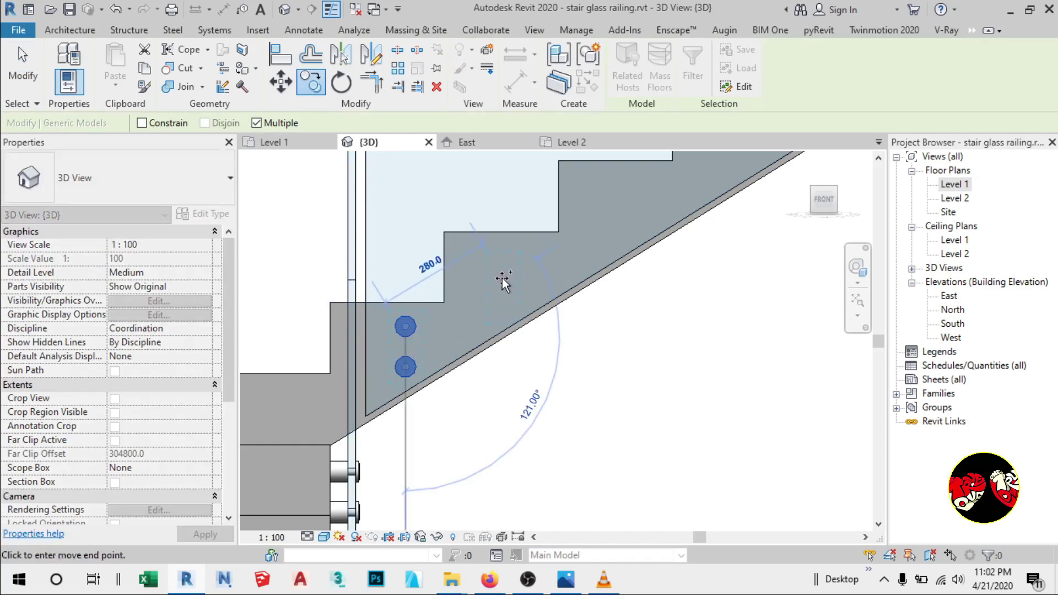
left_click(499, 276)
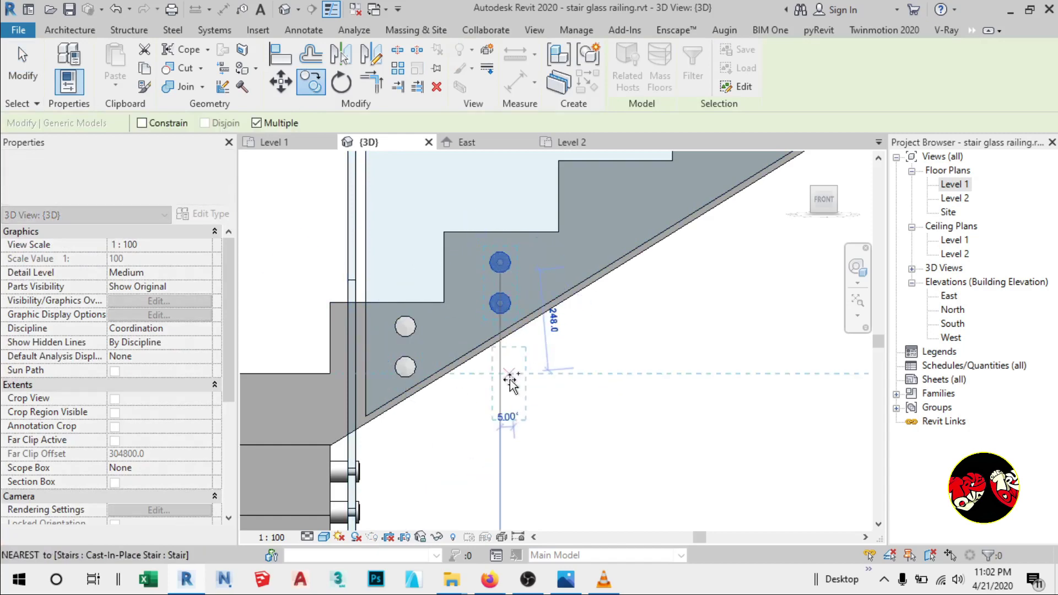
scroll(451, 358, "up", 2)
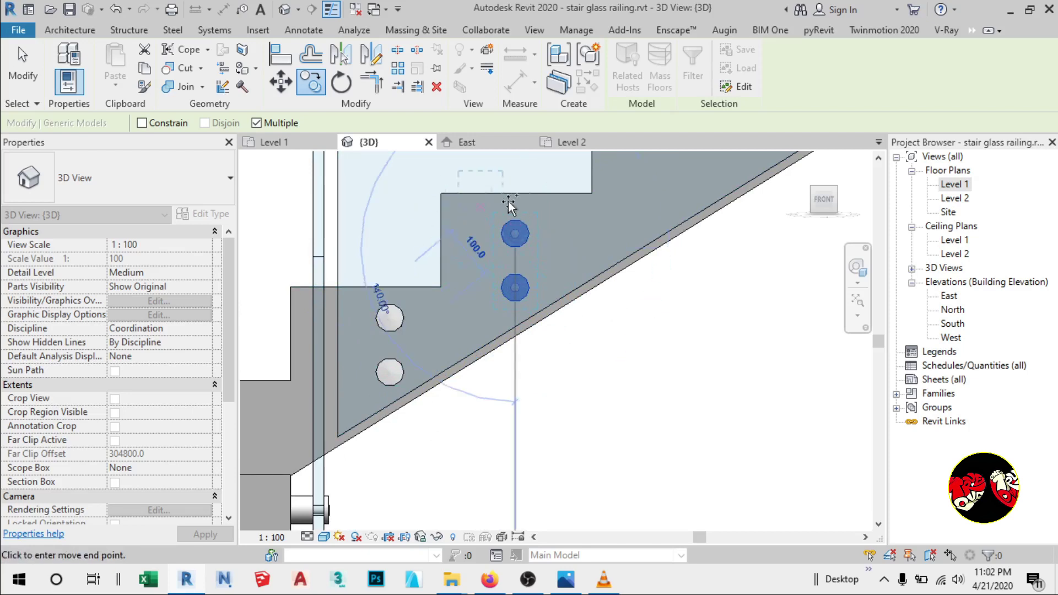
left_click(311, 82)
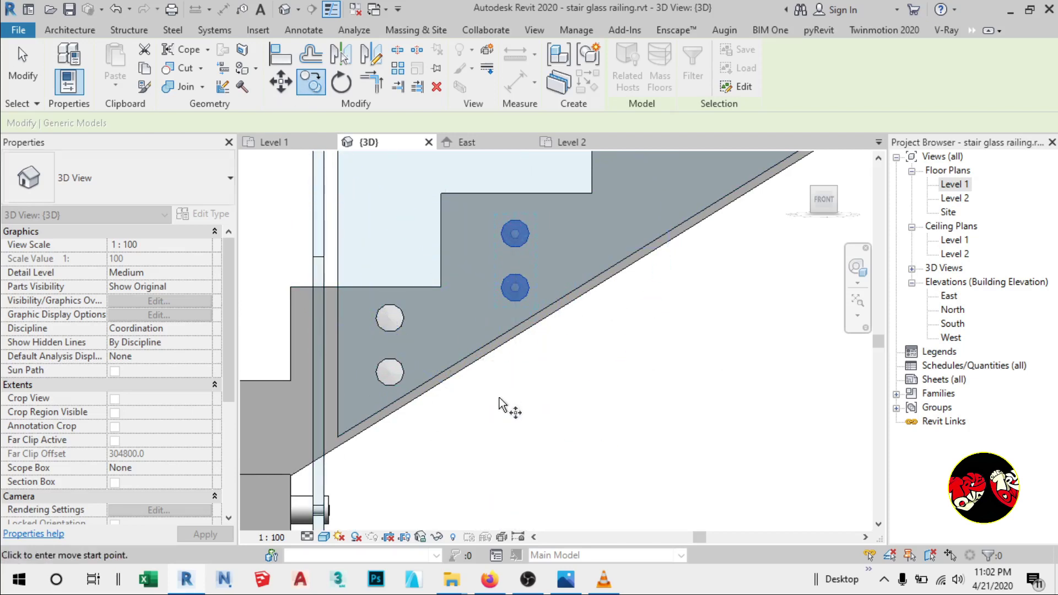
left_click(475, 397)
left_click(563, 288)
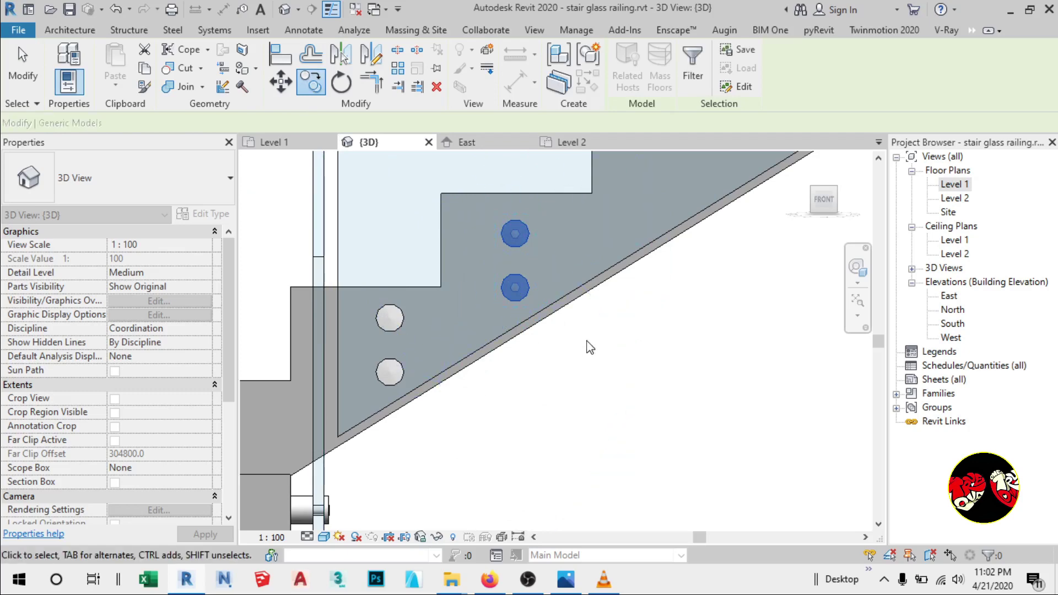
left_click(485, 383)
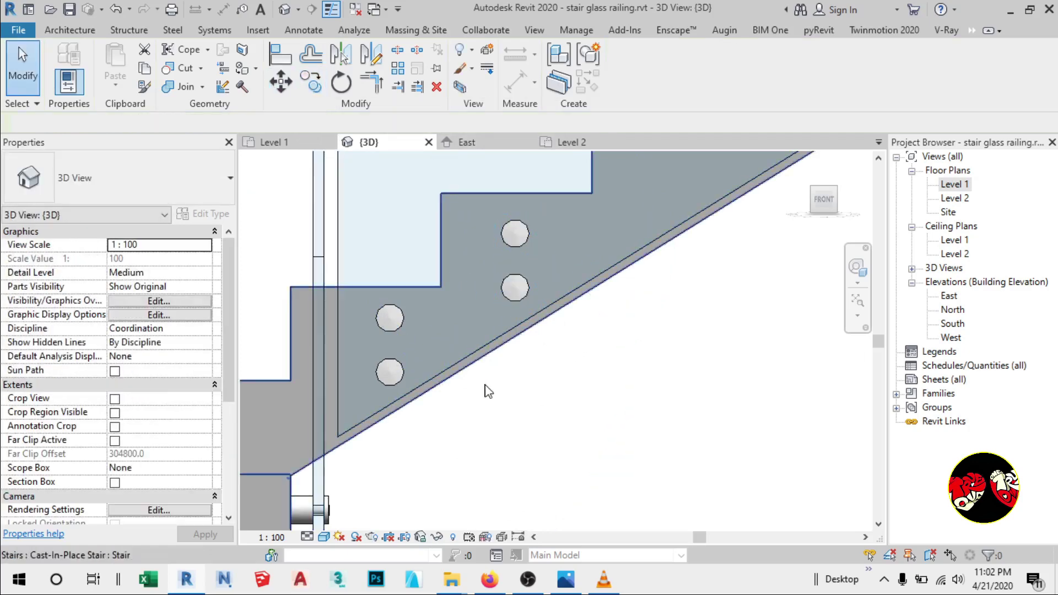
left_click_drag(485, 382, 542, 193)
key("ctrl+z")
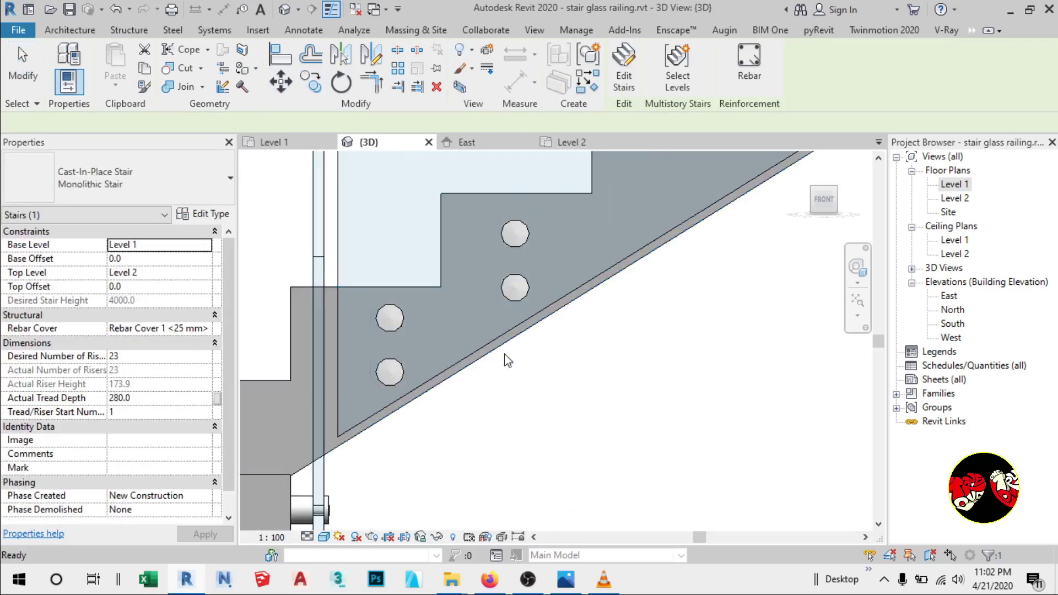
Copy the second step's bracket pair with the Multiple option, corner to corner, to the third through seventh steps of the upper flight.
left_click_drag(484, 436, 558, 185)
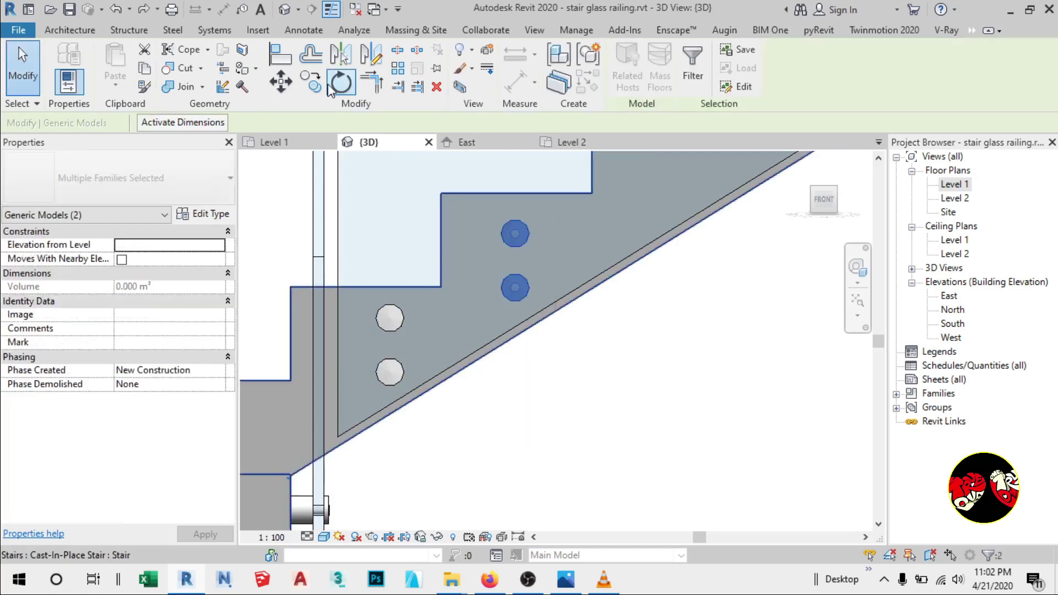
left_click(311, 82)
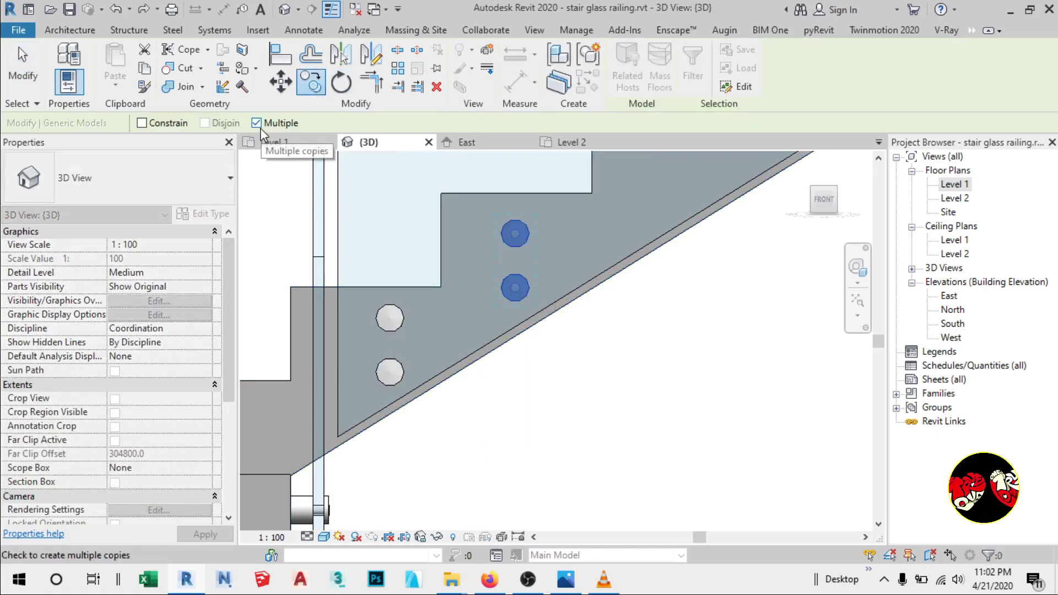
left_click(443, 194)
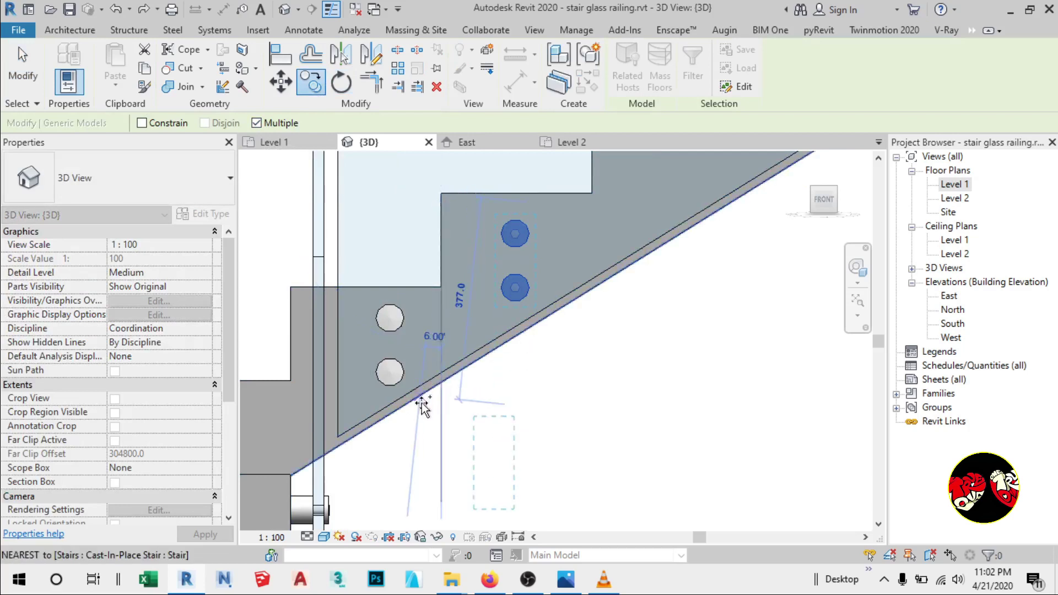
scroll(422, 405, "down", 3)
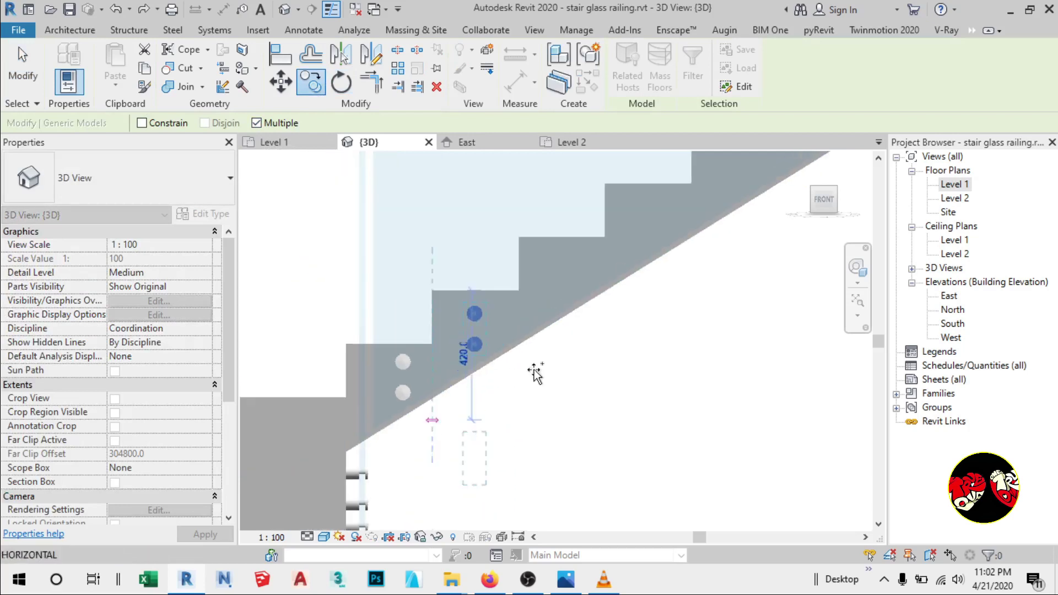
left_click(521, 237)
left_click(606, 184)
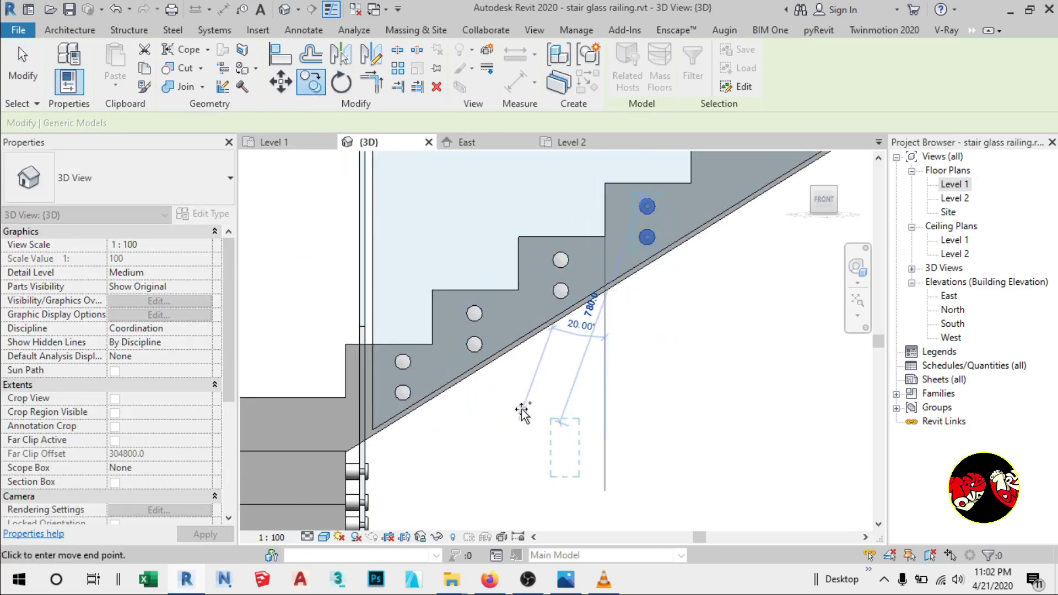
scroll(500, 434, "down", 4)
scroll(739, 228, "up", 3)
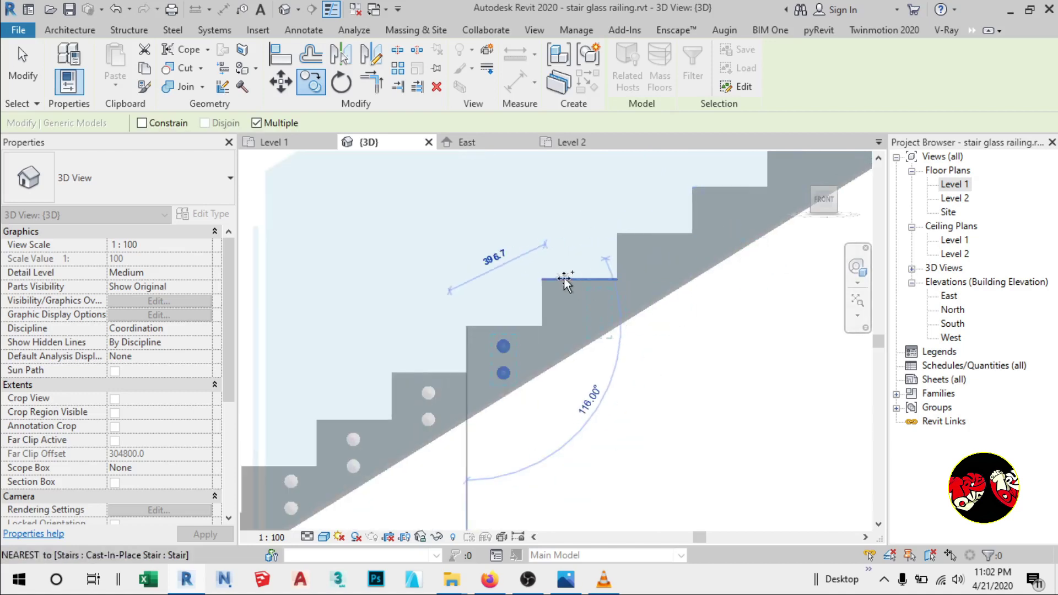
left_click(547, 279)
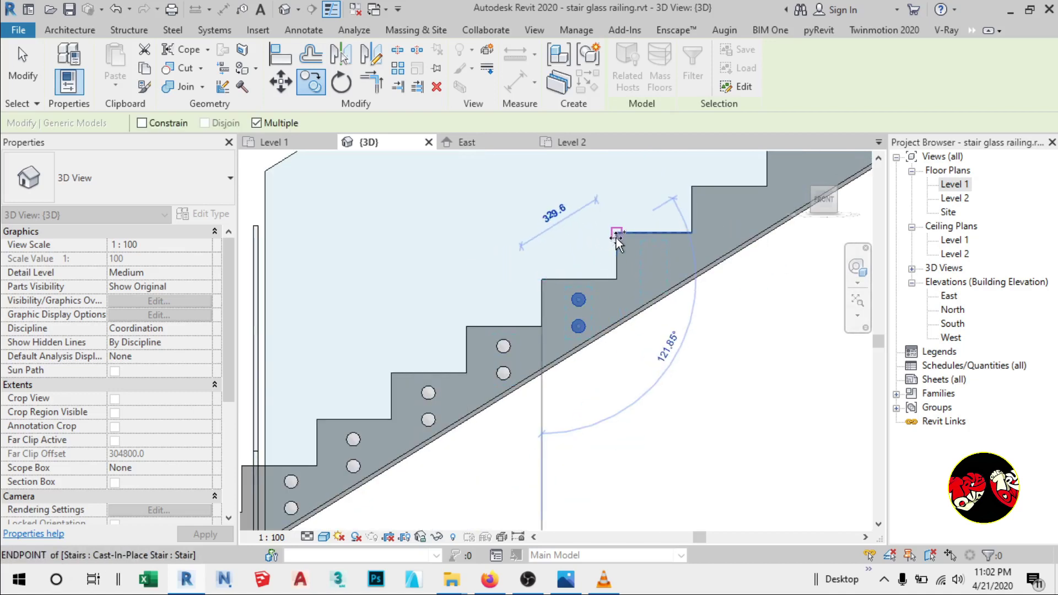
left_click(616, 235)
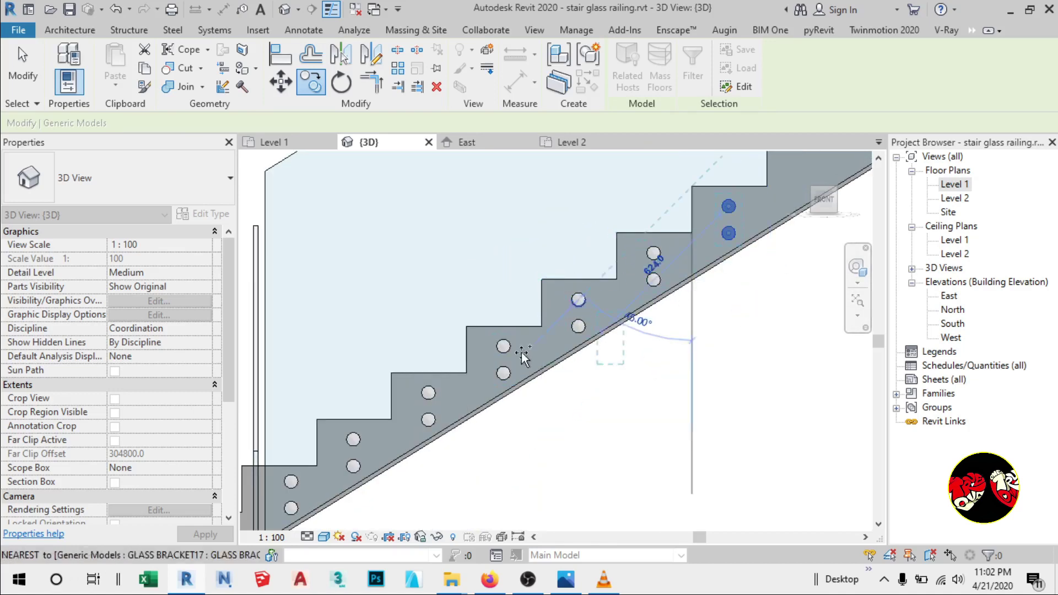
Continue the multiple copy corner to corner onto the eighth, ninth and topmost steps of the upper flight.
scroll(474, 391, "down", 3)
scroll(655, 242, "down", 1)
scroll(664, 234, "up", 2)
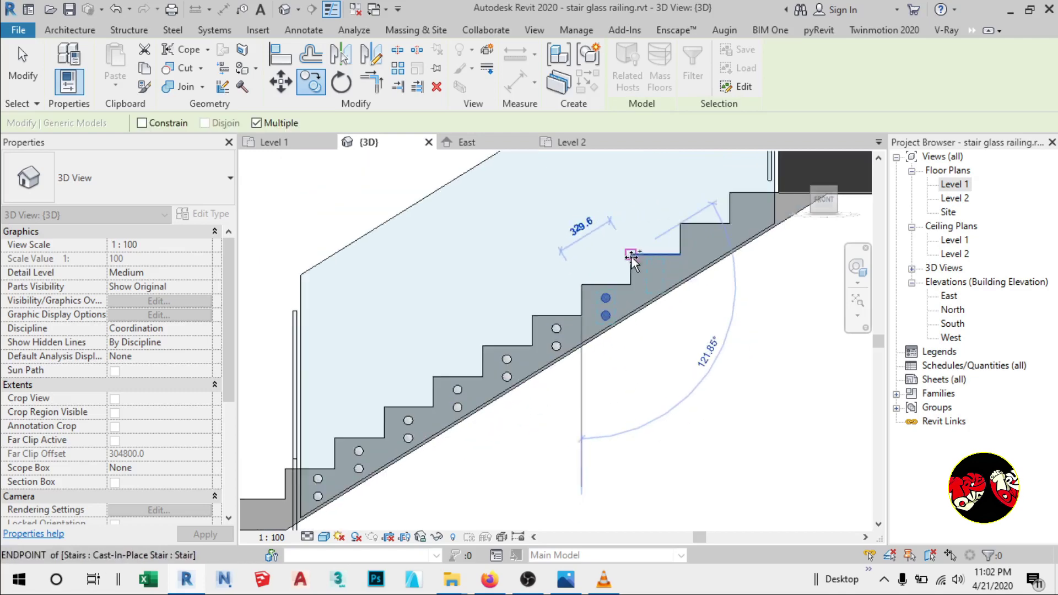
left_click(631, 255)
left_click(679, 223)
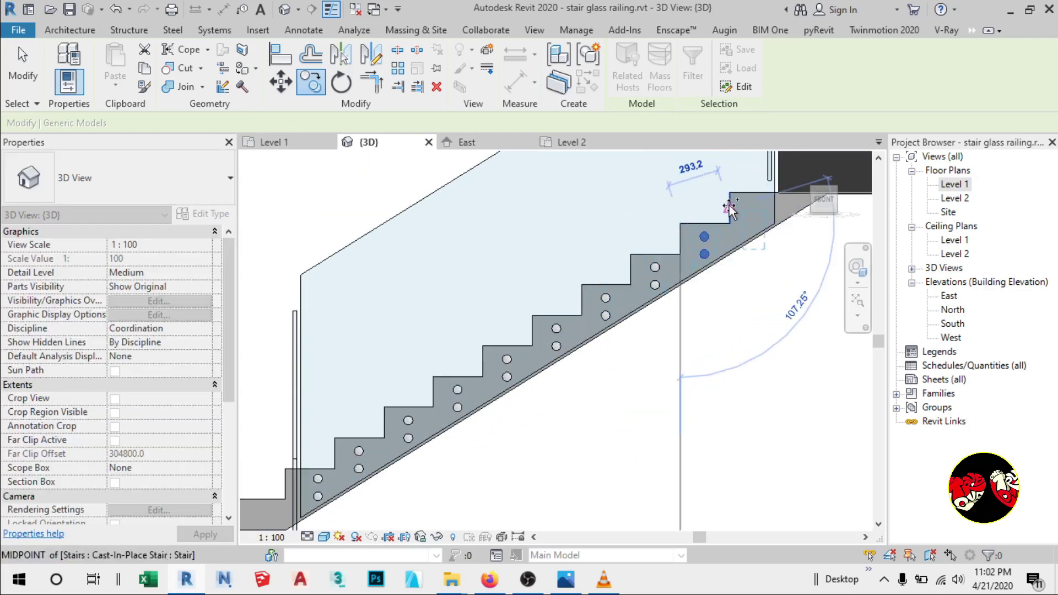
left_click(730, 193)
scroll(662, 330, "down", 2)
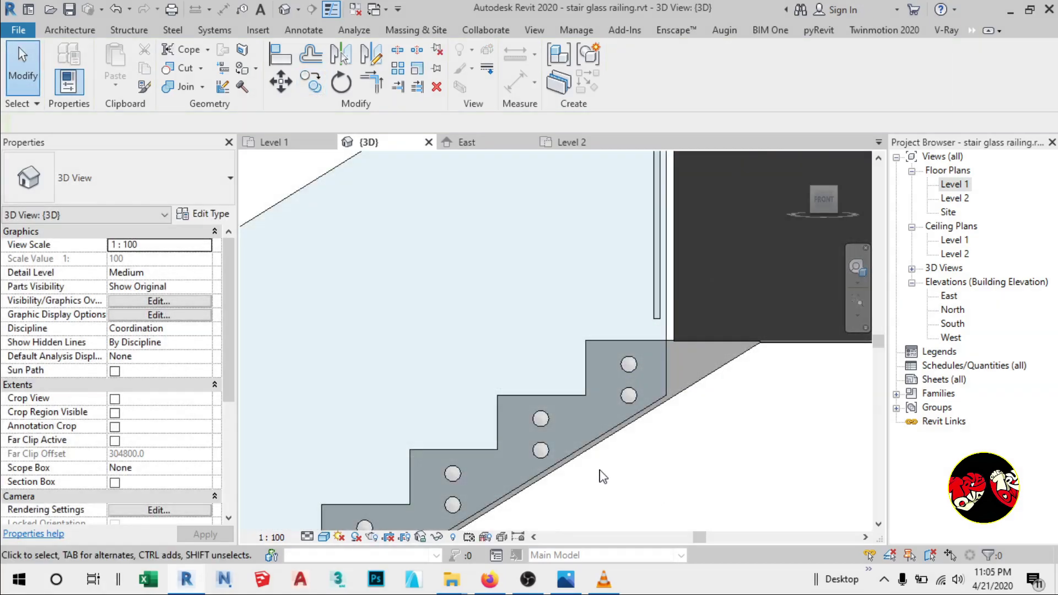
Mirror a copy of the topmost step's bracket pair in the Level 2 plan about a diagonal axis through the corner between the flights.
left_click_drag(652, 340, 651, 338)
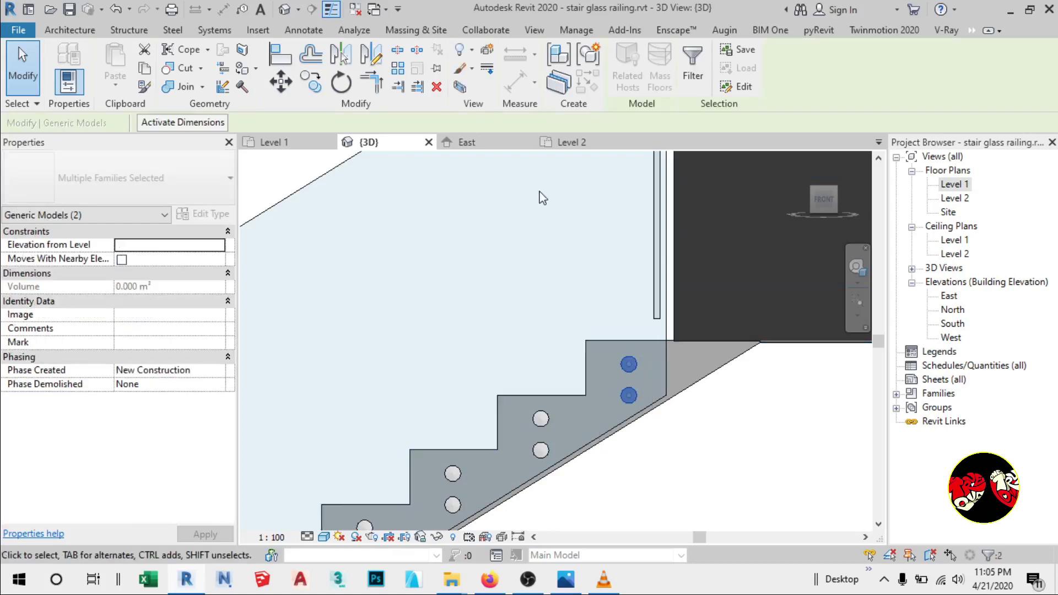
left_click(573, 146)
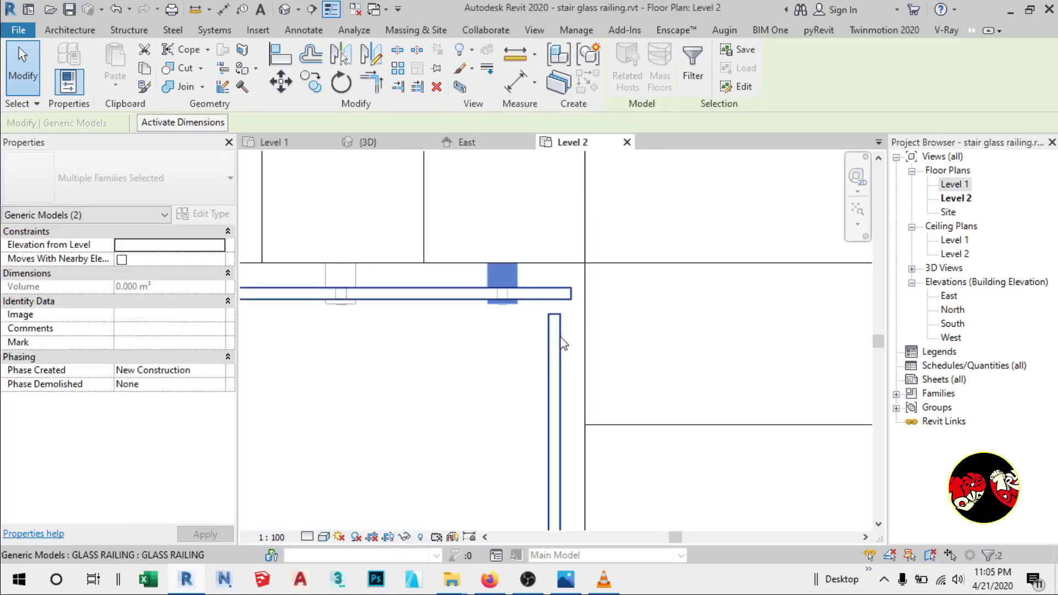
scroll(602, 287, "up", 2)
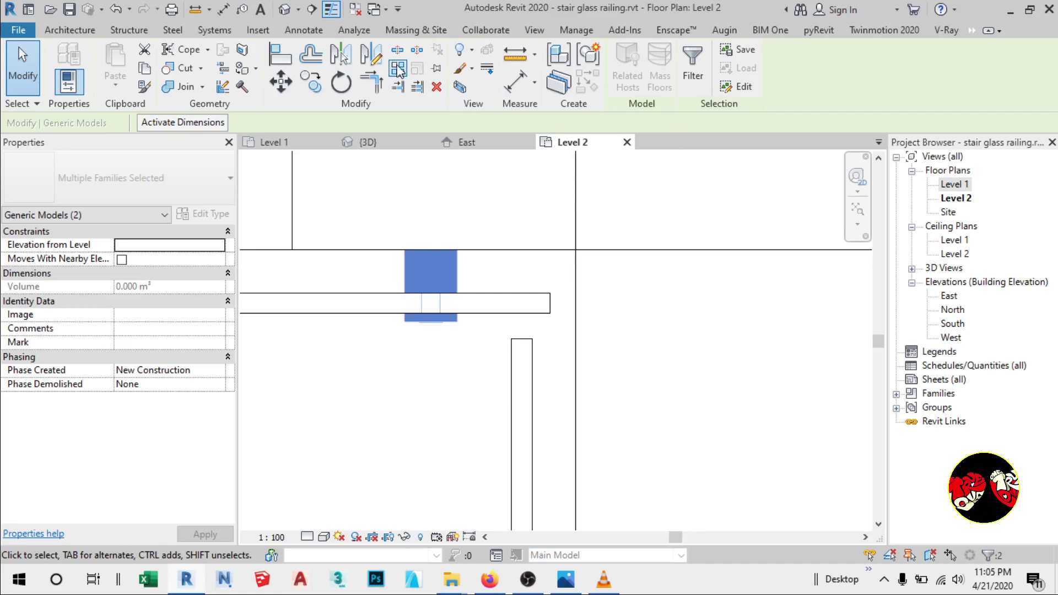
left_click(371, 54)
left_click(575, 250)
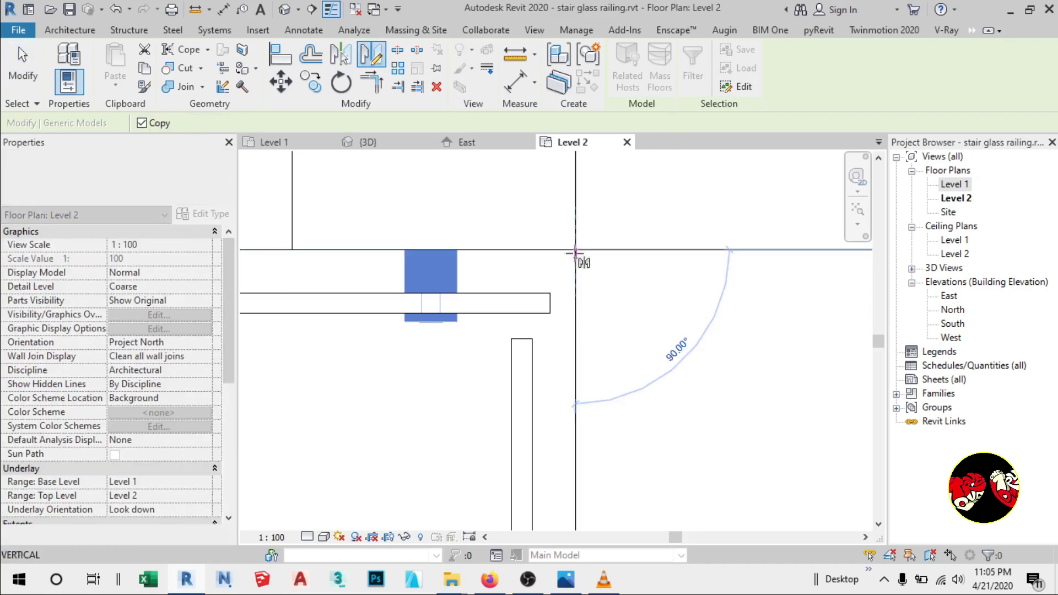
left_click(449, 379)
scroll(663, 249, "down", 2)
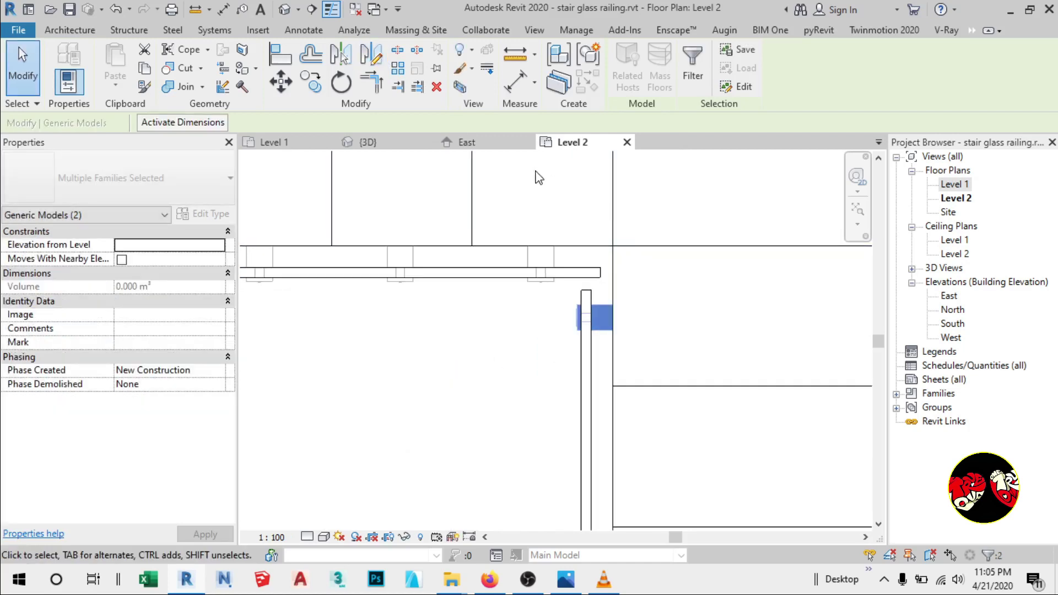
Move the mirrored bracket pair up onto the side of the third flight's lowest step in the left 3D view.
left_click(374, 144)
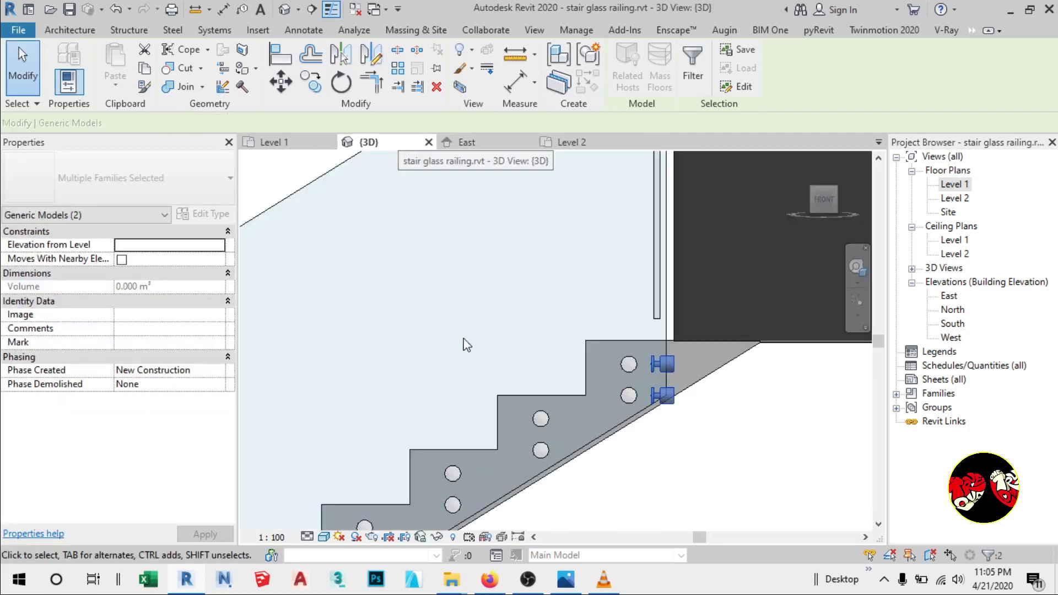
scroll(467, 344, "down", 3)
middle_click_drag(570, 398, 723, 407, "shift")
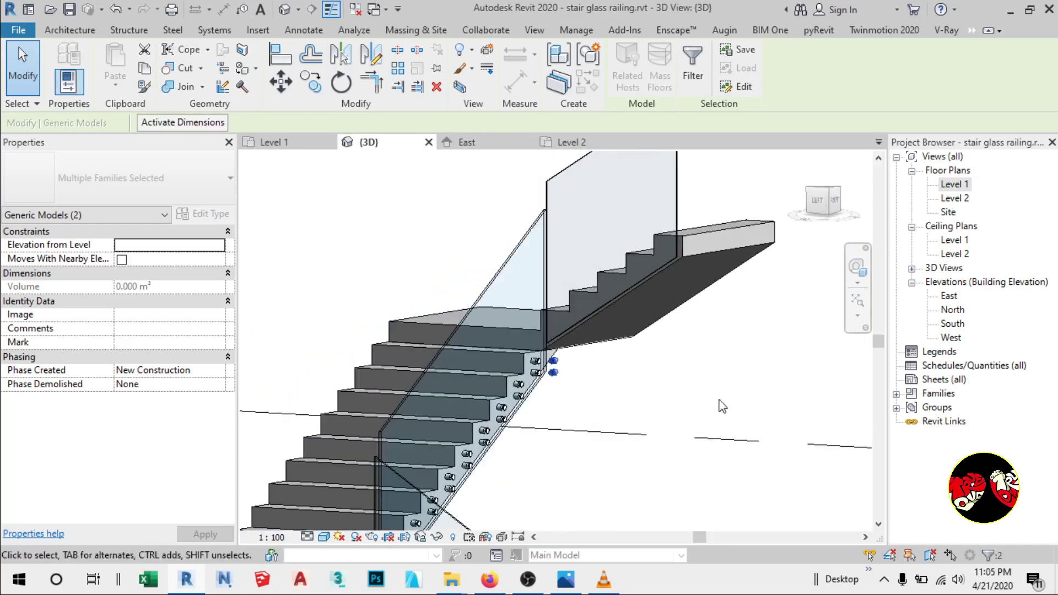
scroll(676, 423, "down", 3)
scroll(615, 416, "up", 4)
scroll(639, 405, "up", 2)
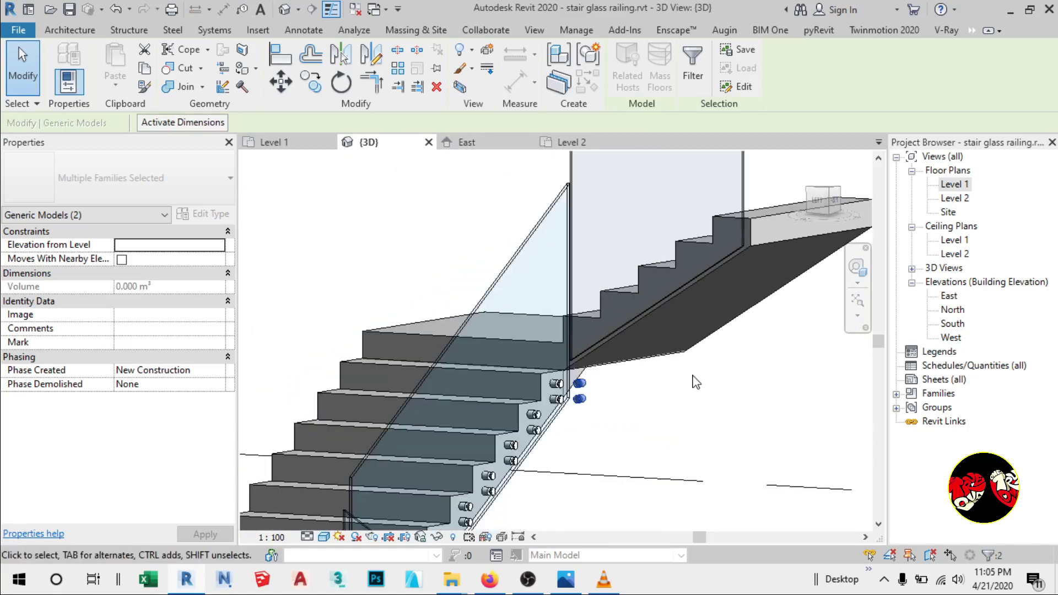
left_click(821, 203)
scroll(418, 358, "down", 8)
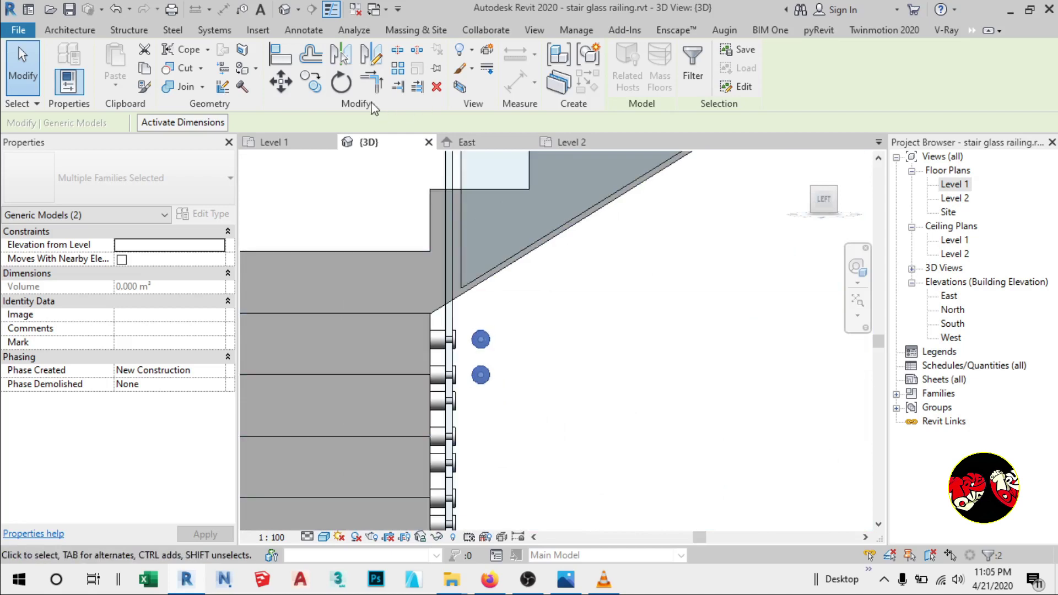
left_click(281, 81)
left_click(494, 332)
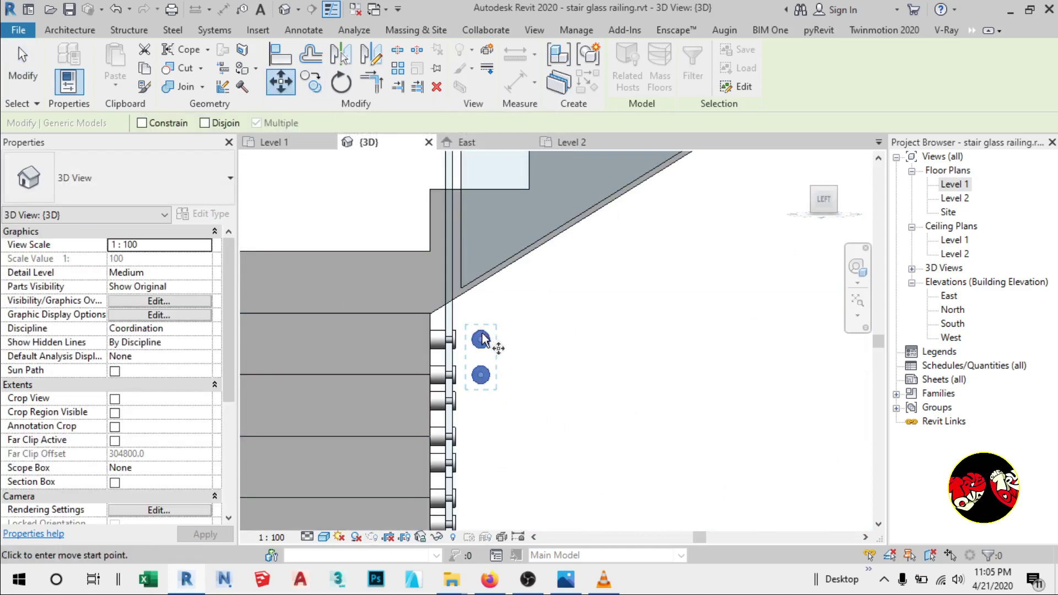
left_click(497, 208)
scroll(521, 379, "down", 4)
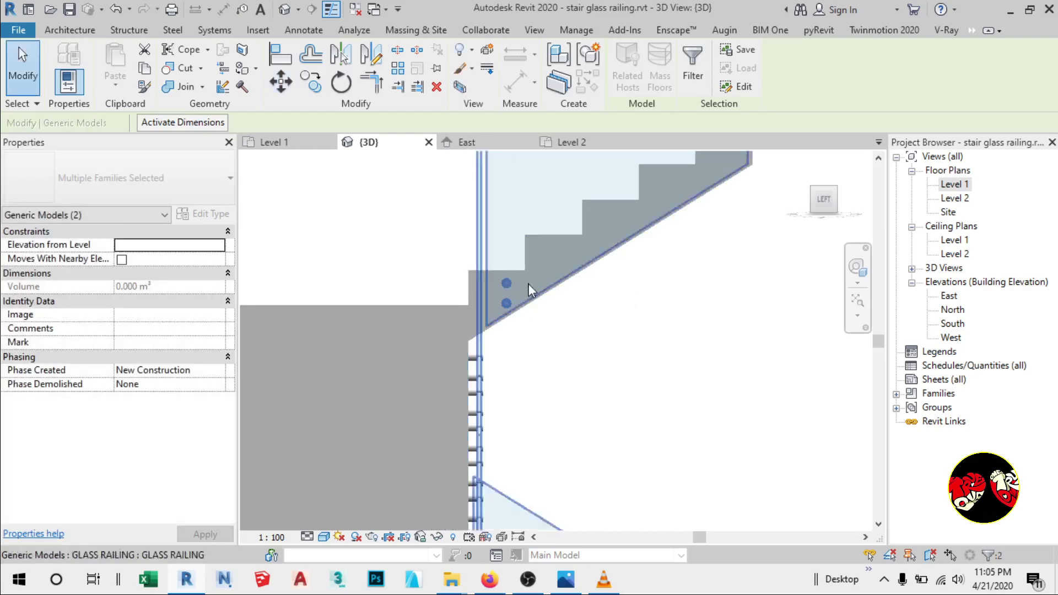
Nudge the bracket pair slightly up and towards the riser on the third flight's lowest step, and select both brackets again.
scroll(527, 269, "up", 3)
scroll(513, 289, "up", 5)
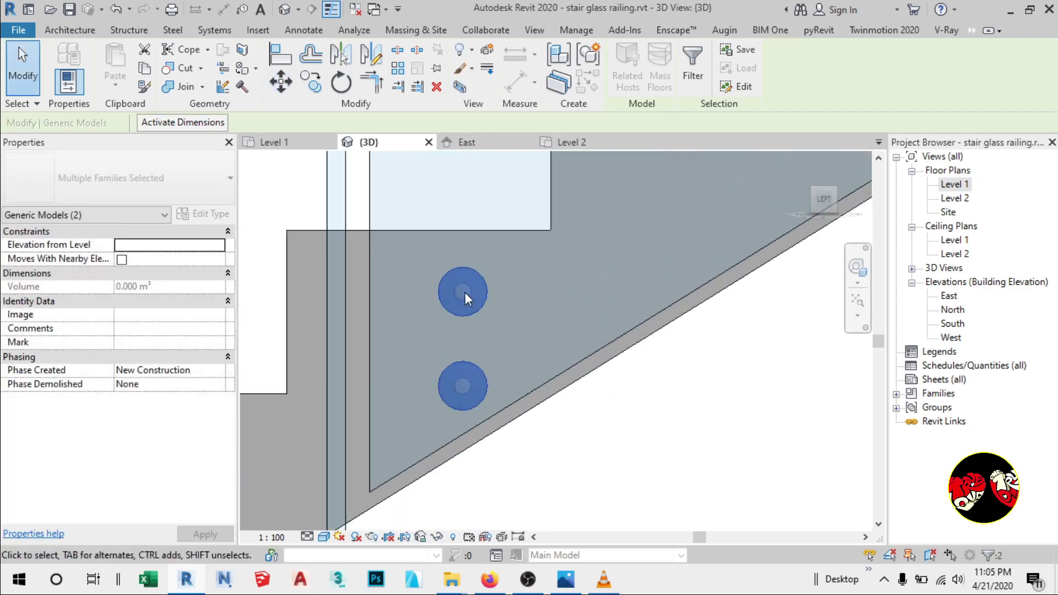
left_click(281, 82)
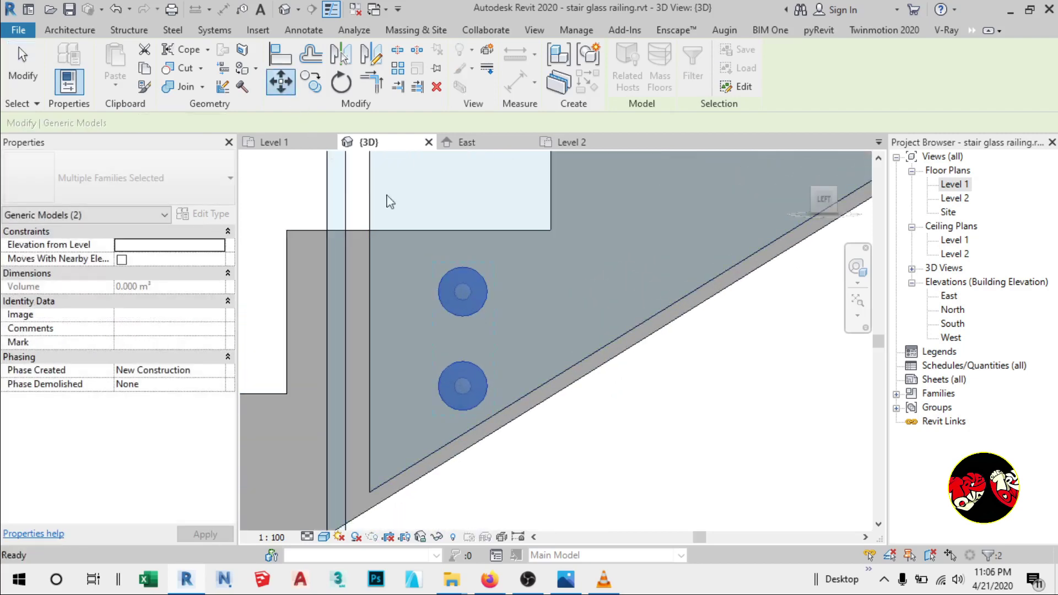
left_click(462, 292)
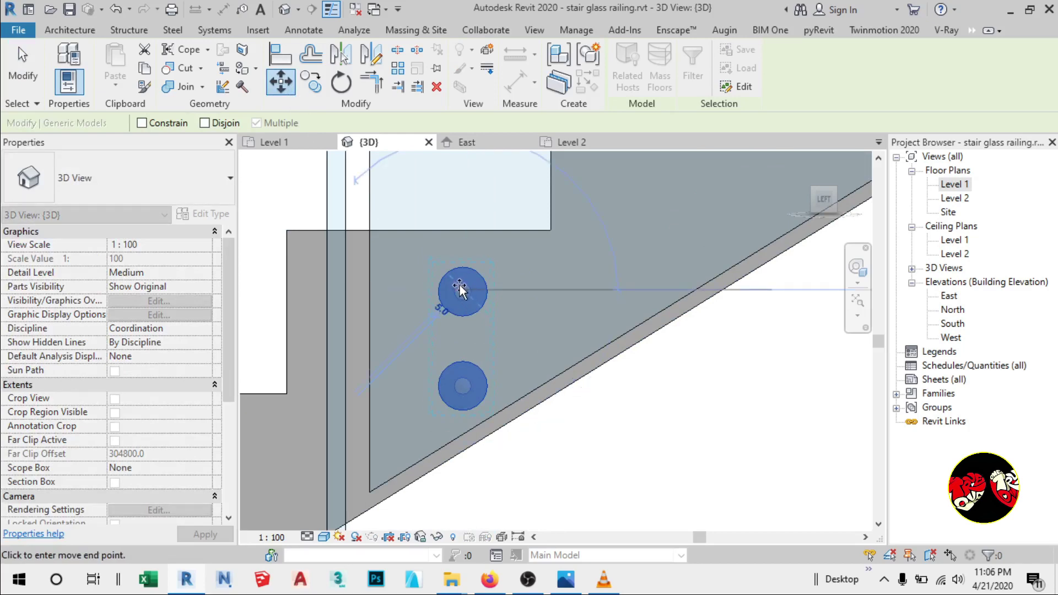
left_click(461, 285)
scroll(484, 392, "down", 4)
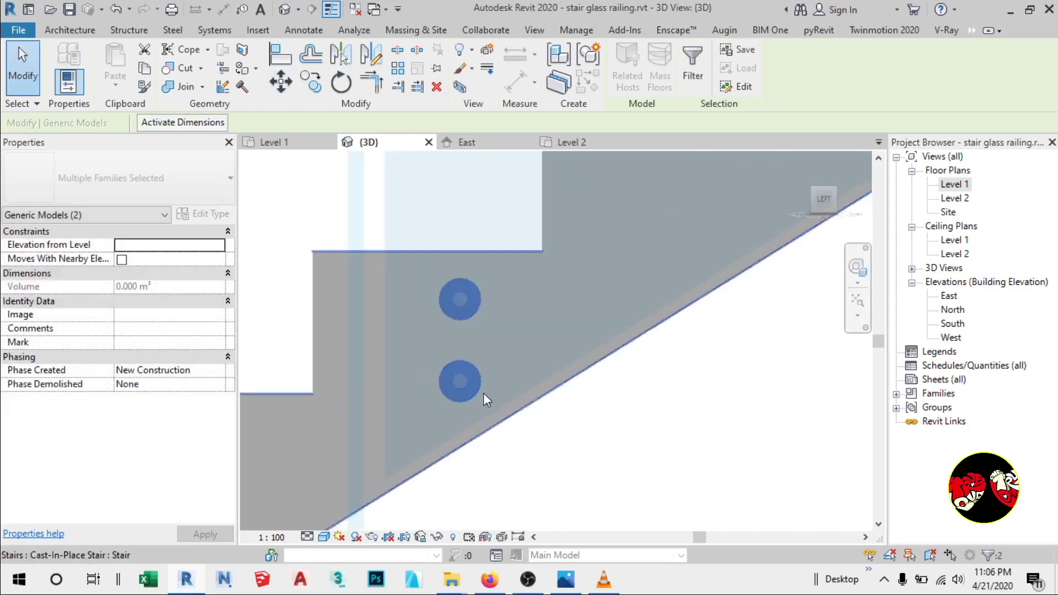
left_click_drag(467, 457, 508, 302)
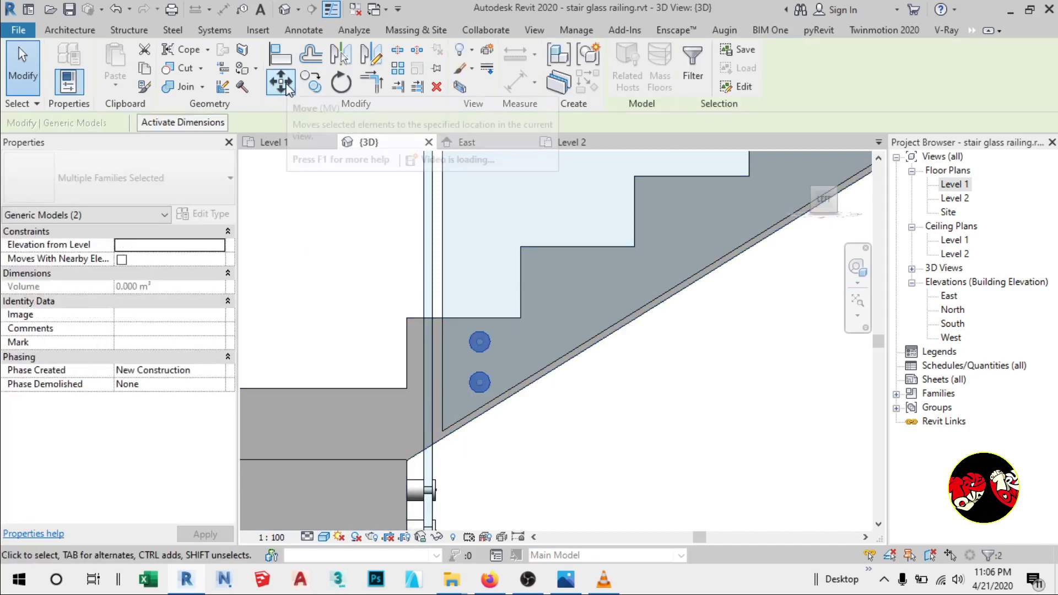
Copy the bracket pair from the third flight's lowest step onto the side of its second step.
left_click(312, 83)
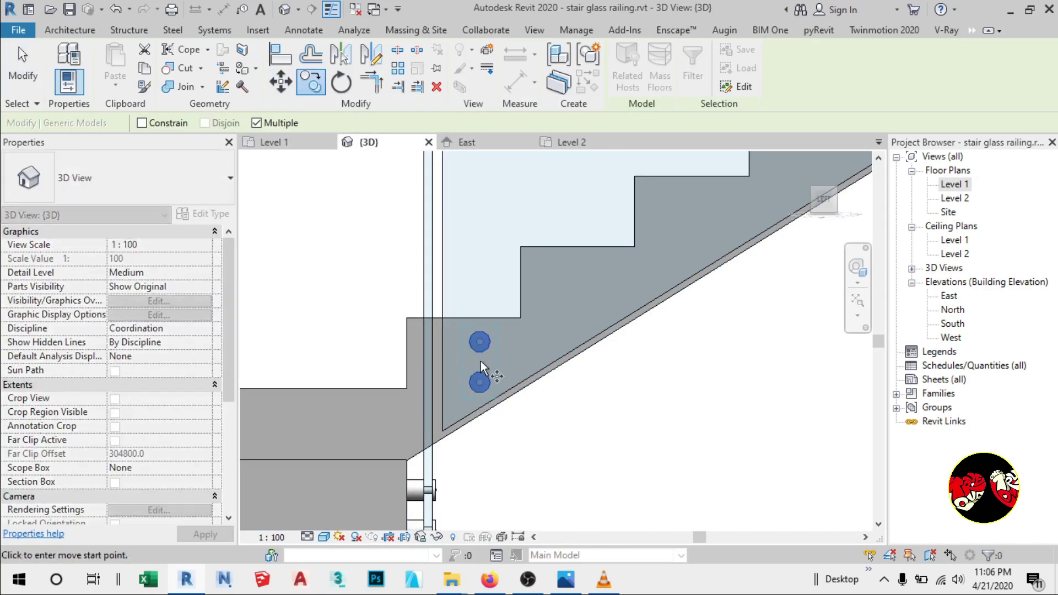
left_click(480, 361)
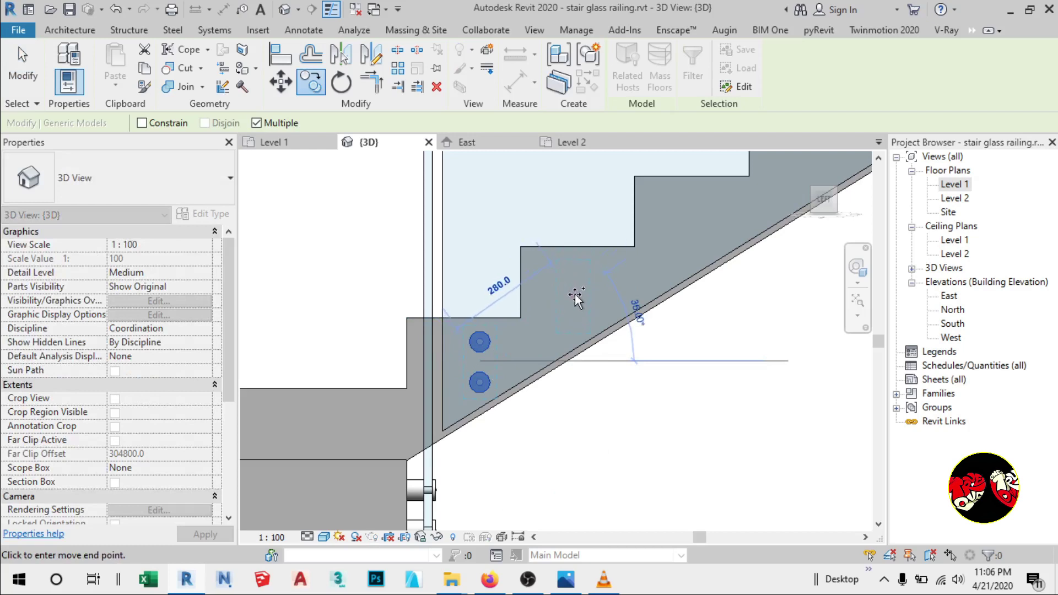
left_click(576, 294)
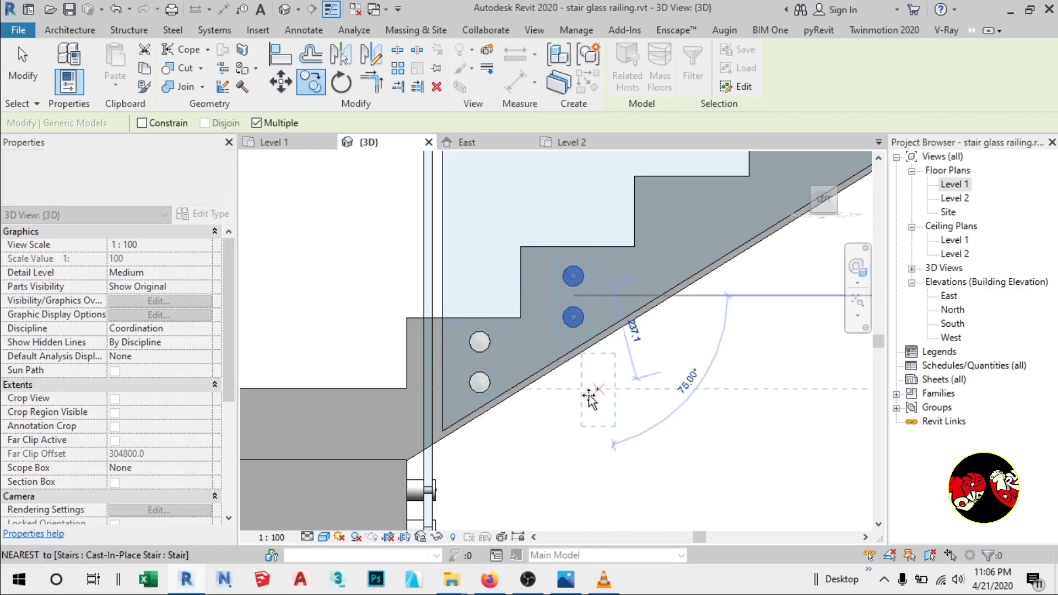
scroll(567, 394, "down", 2)
left_click(312, 85)
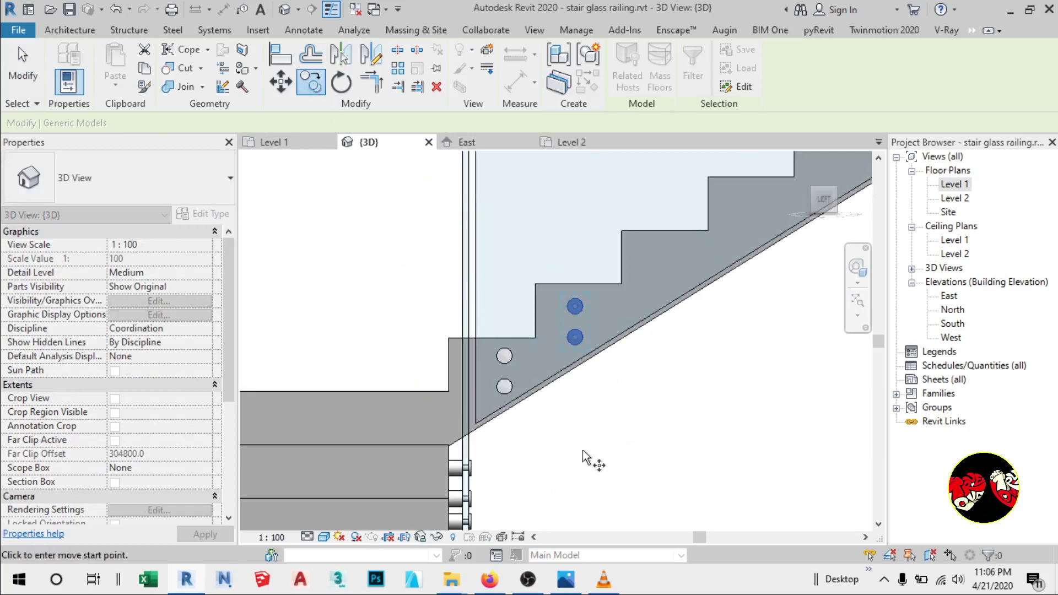
left_click(604, 280)
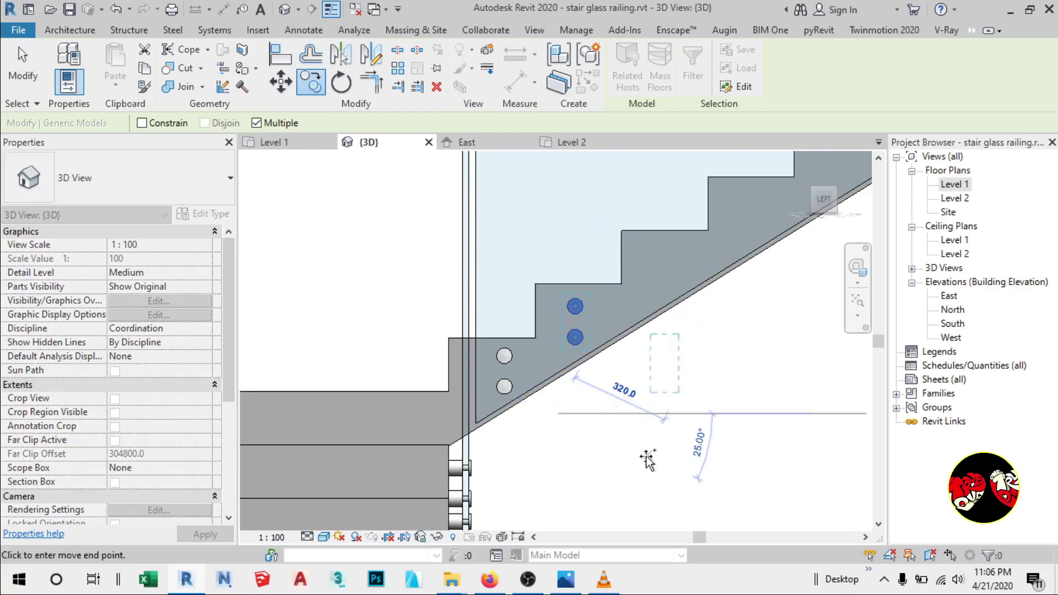
key("Escape")
key("Escape")
key("Escape")
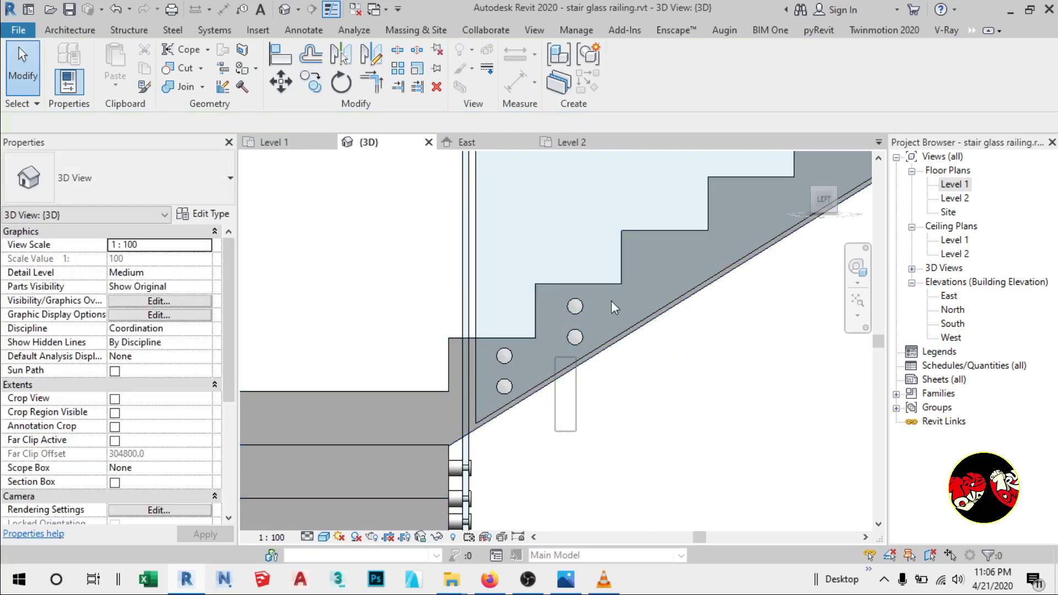
Copy the second step's bracket pair corner to corner onto the third, fourth and topmost steps of the third flight using multiple copies.
left_click_drag(608, 254, 610, 252)
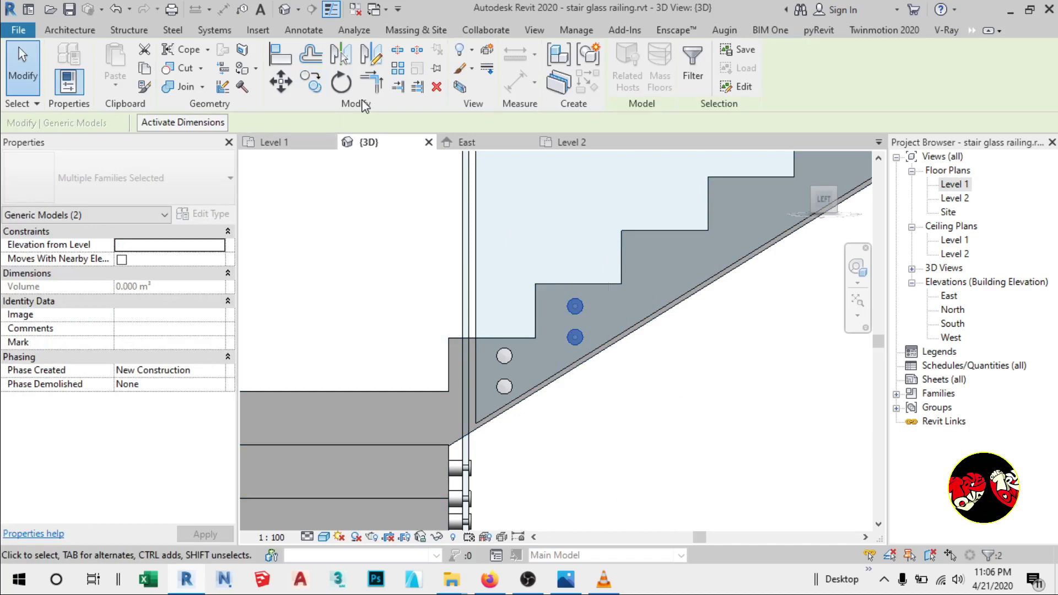
left_click(311, 83)
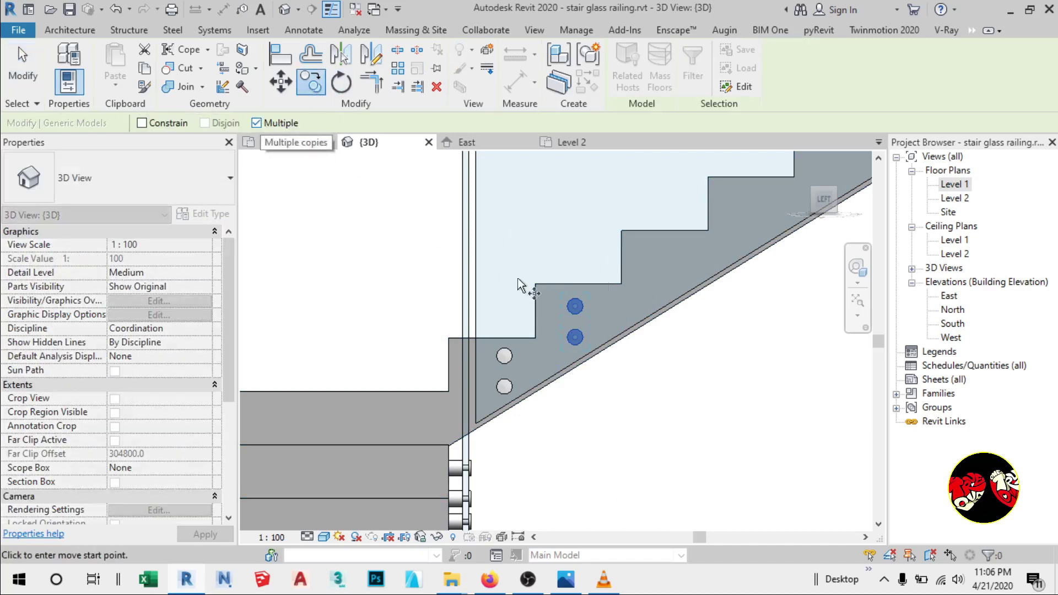
left_click(535, 284)
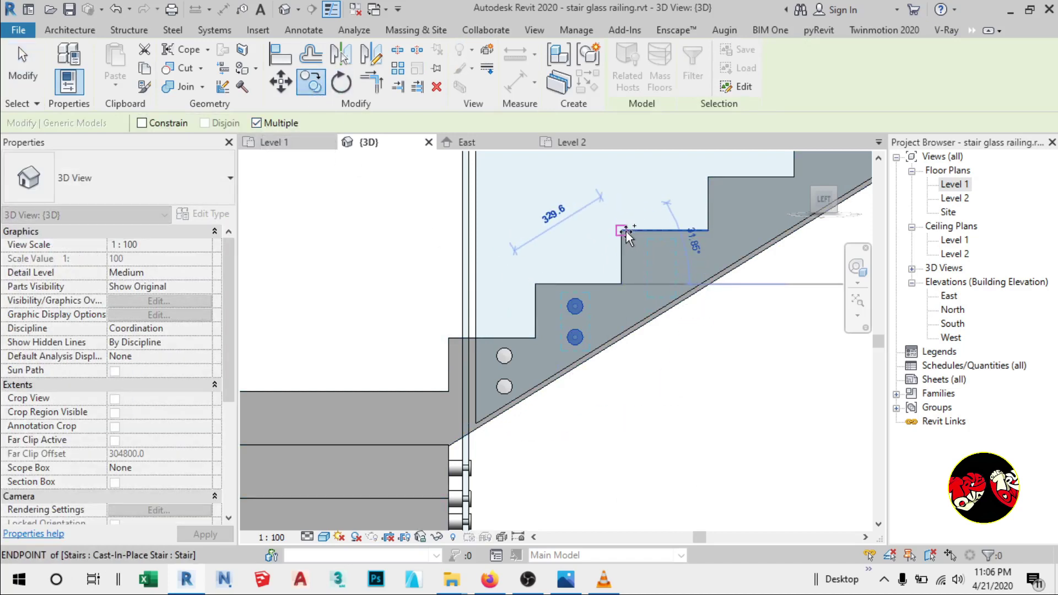
scroll(675, 309, "down", 3)
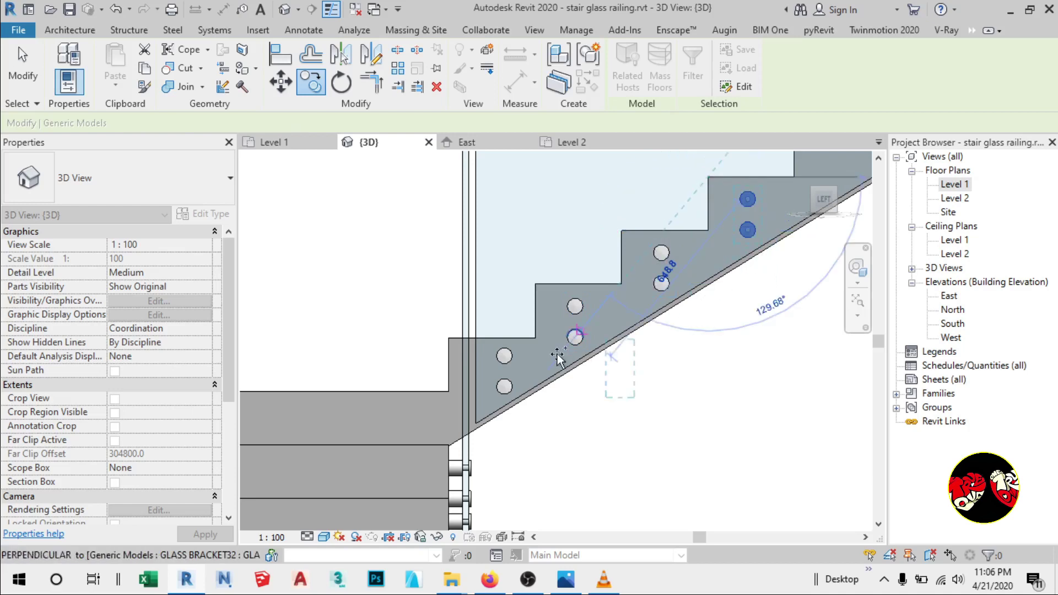
scroll(670, 316, "up", 2)
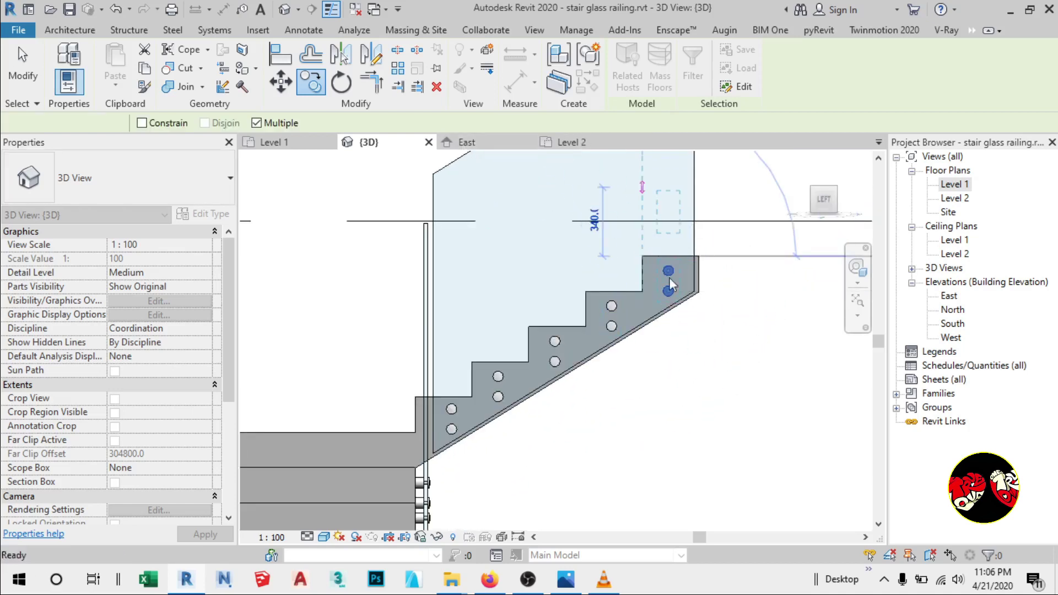
left_click(669, 276)
left_click(722, 350)
Set the 3D view's visual style to Realistic and examine the brackets and glass panel close up on the lowest flight.
scroll(612, 399, "down", 2)
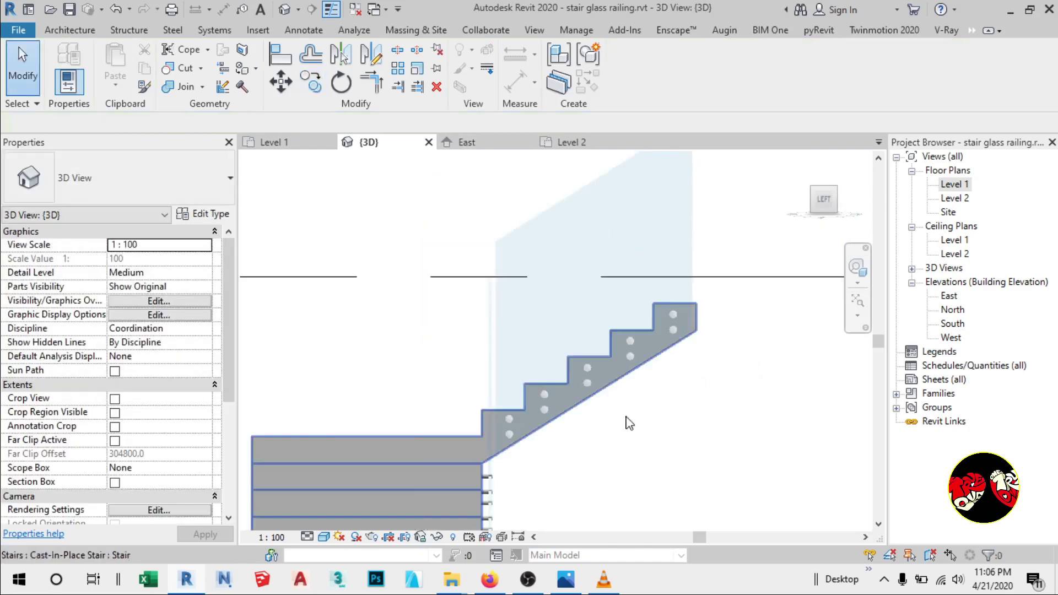
middle_click_drag(611, 399, 362, 475, "shift")
scroll(509, 354, "down", 4)
scroll(414, 479, "up", 5)
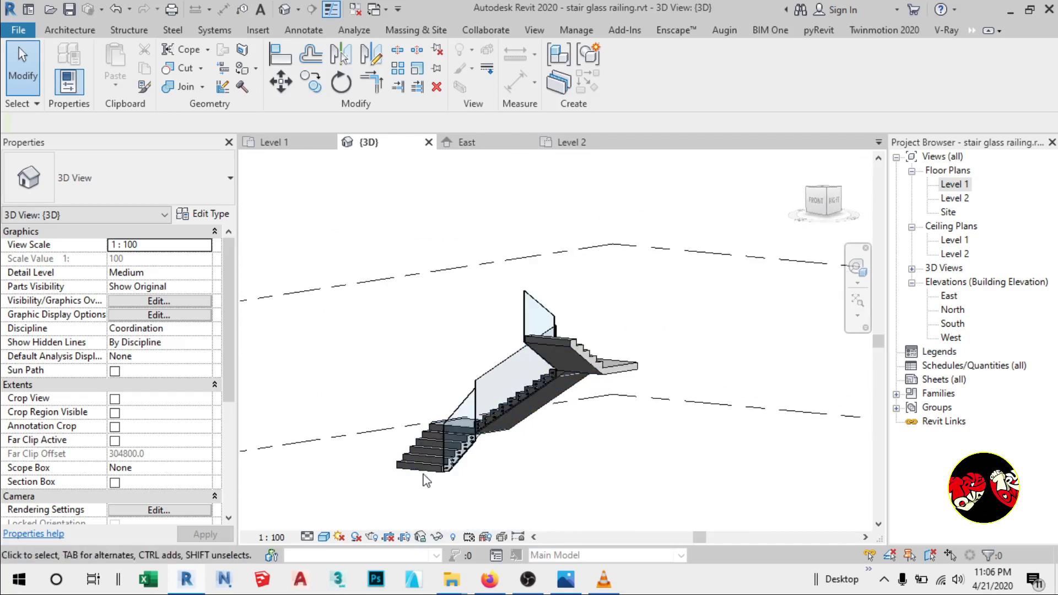
scroll(414, 479, "up", 10)
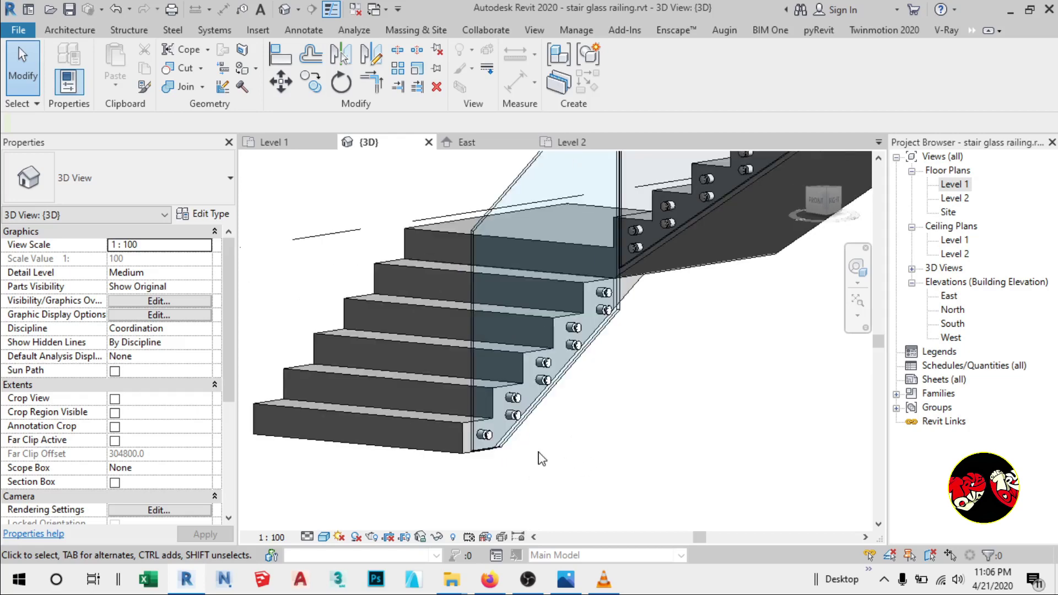
scroll(535, 453, "up", 3)
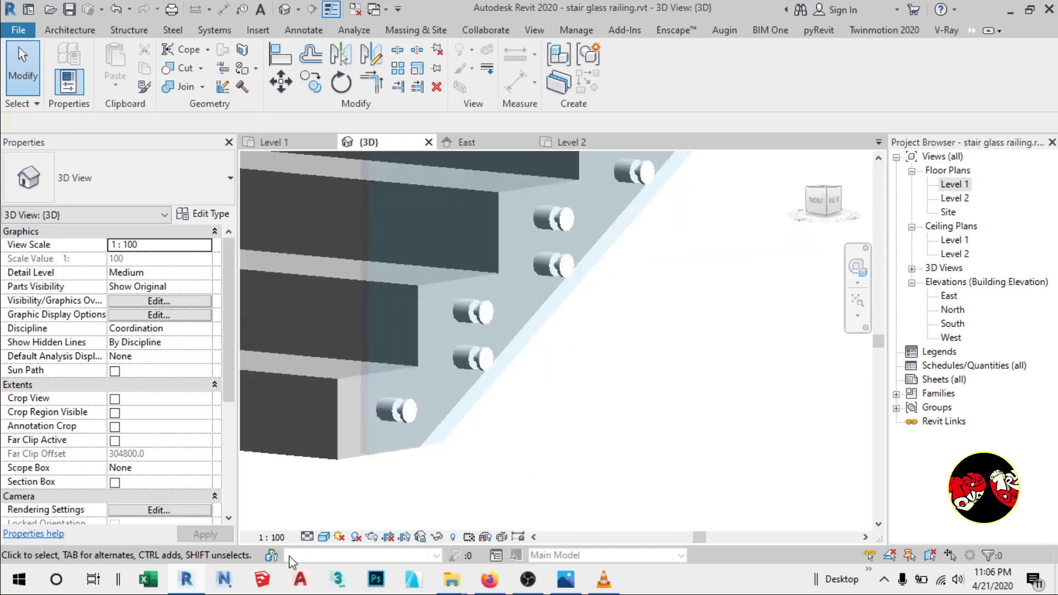
left_click(324, 537)
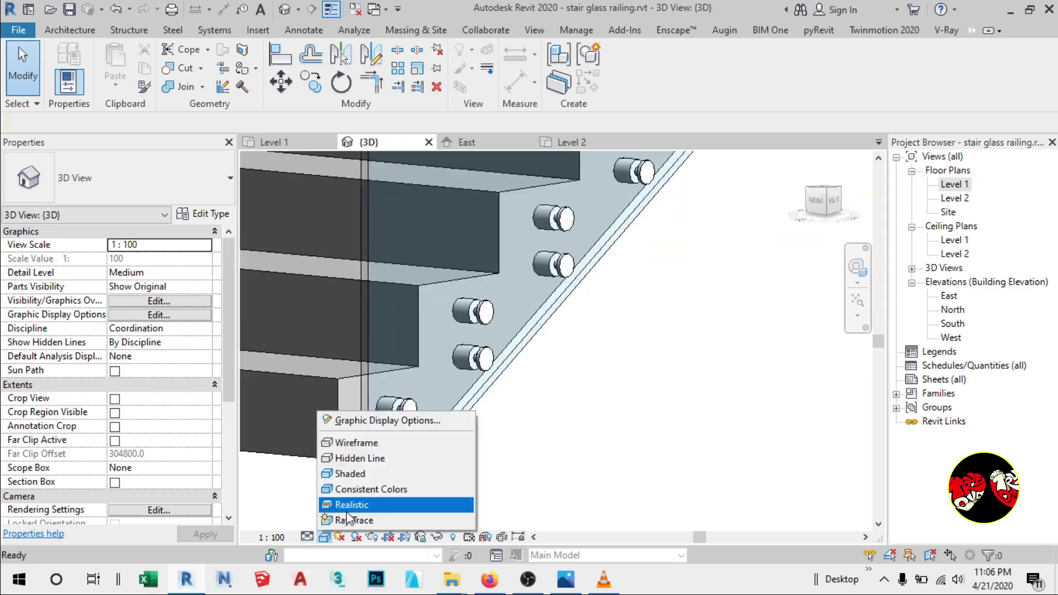
left_click(350, 504)
scroll(504, 473, "down", 3)
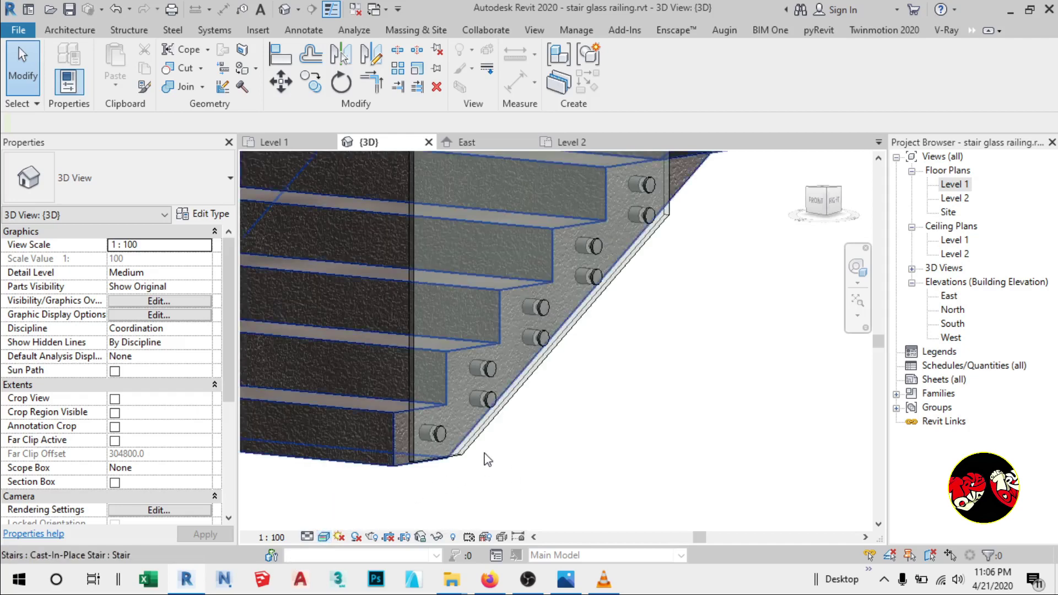
scroll(383, 410, "up", 2)
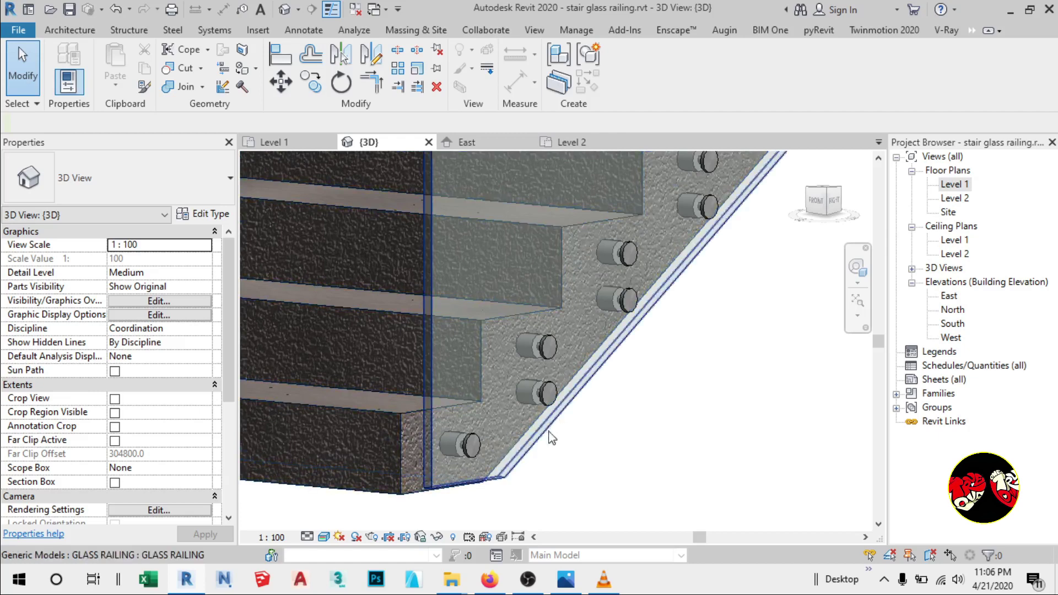
scroll(617, 439, "up", 1)
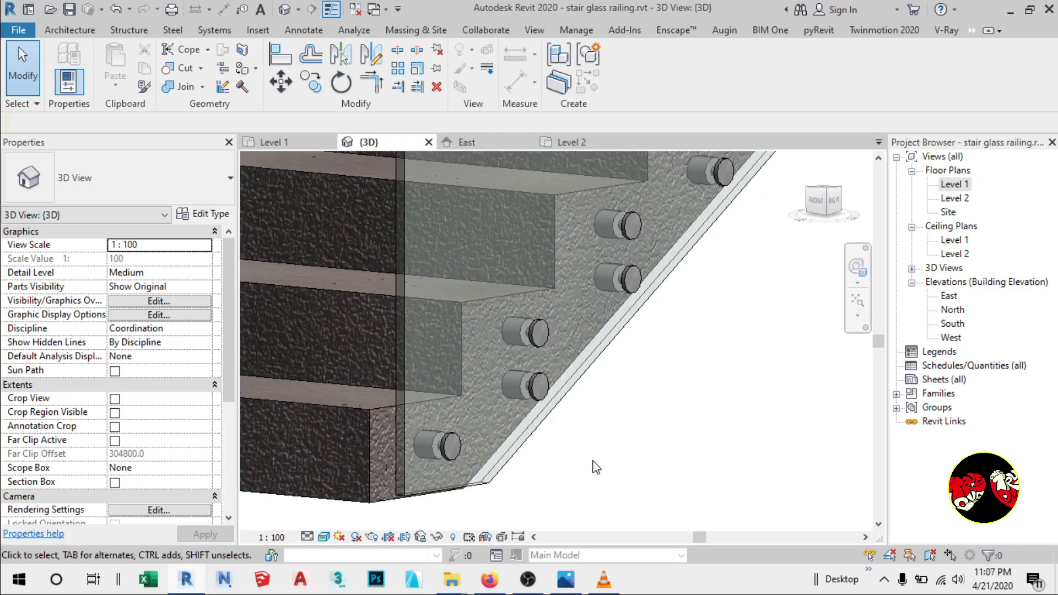
scroll(596, 467, "down", 1)
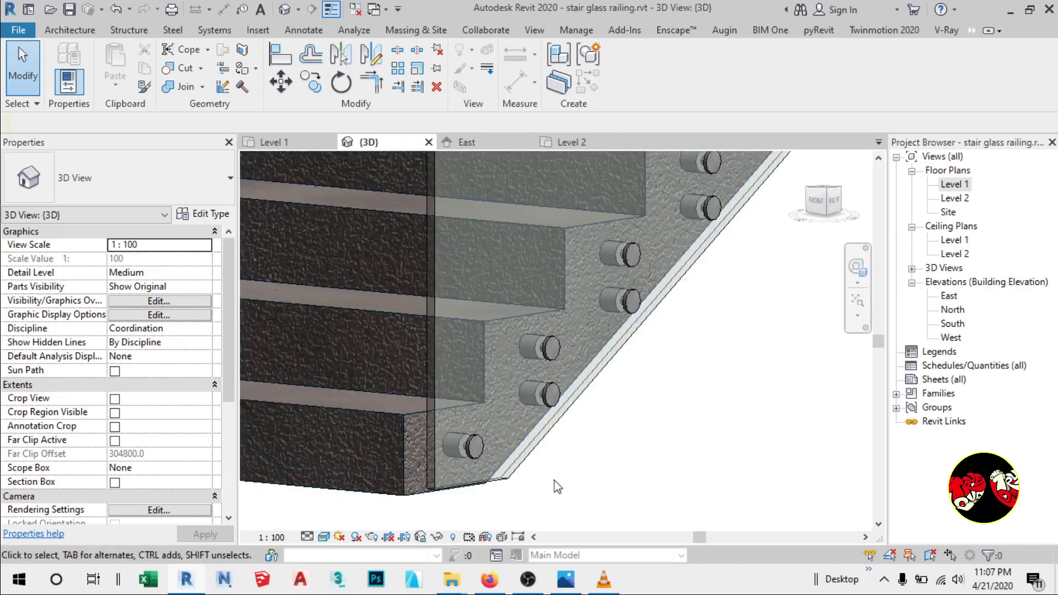
scroll(557, 486, "up", 1)
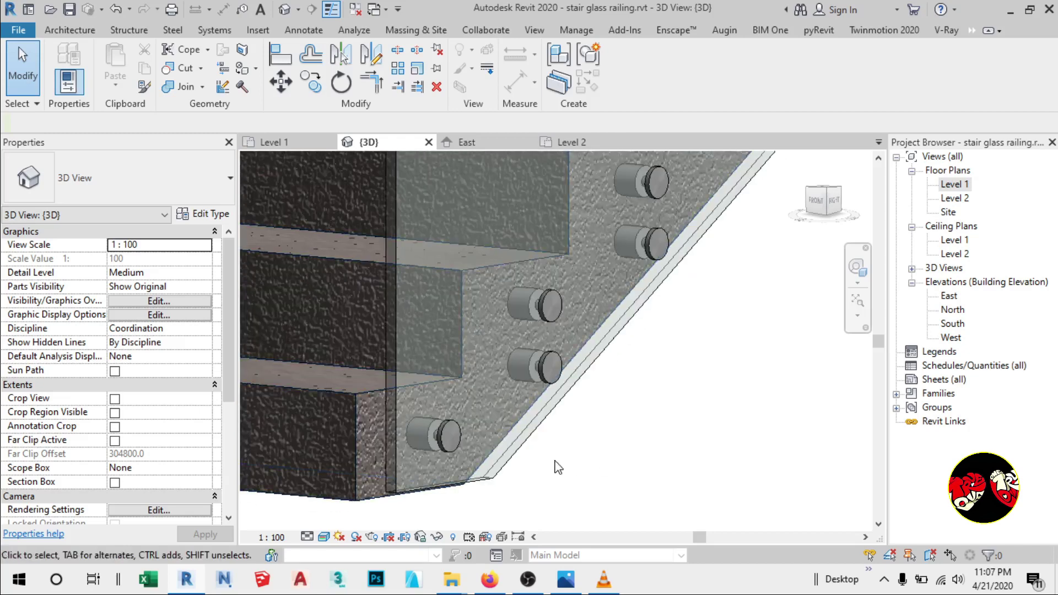
scroll(557, 467, "up", 1)
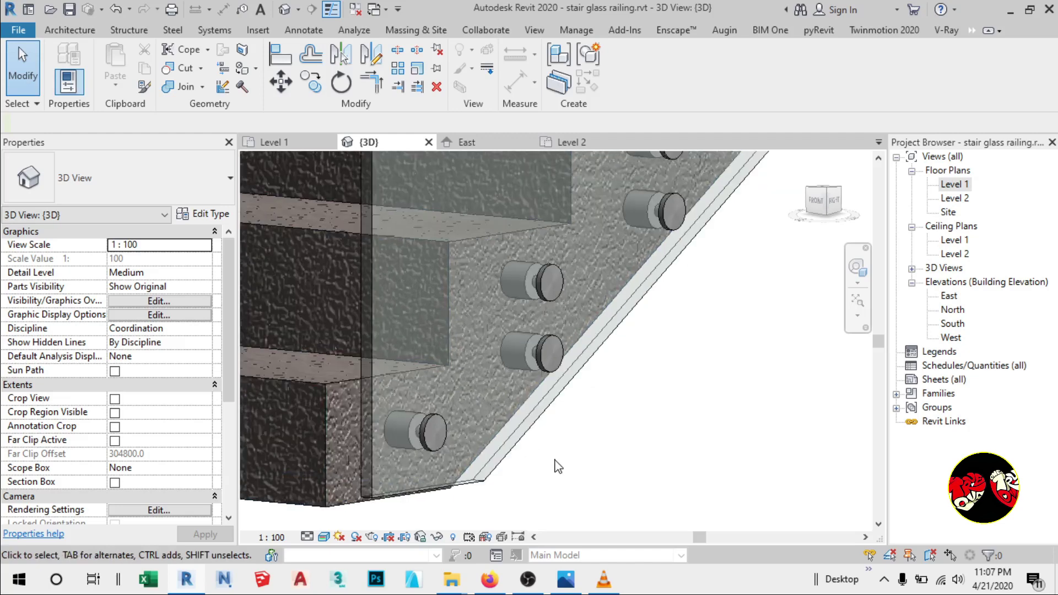